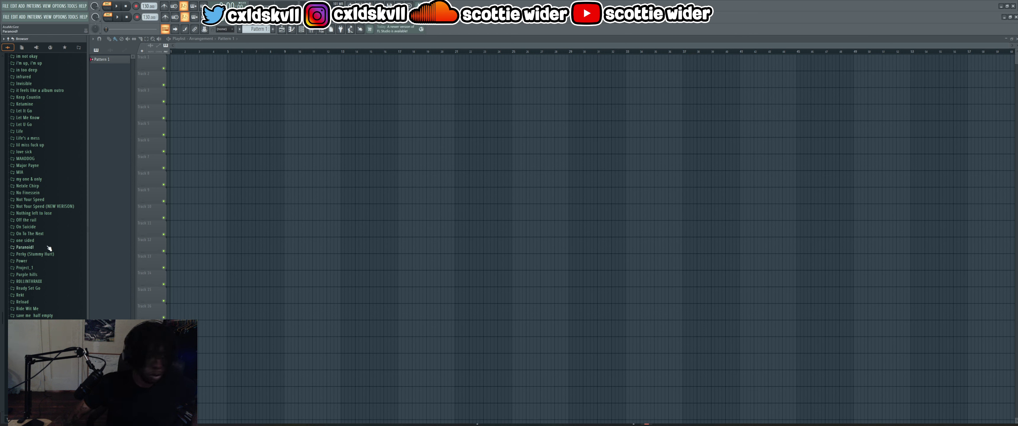
# - Find the "Off the rail" folder among the project folders and open its Drippin_So_Pretty FL20.5 (1) project file
pyautogui.scroll(-5, 81, 291)
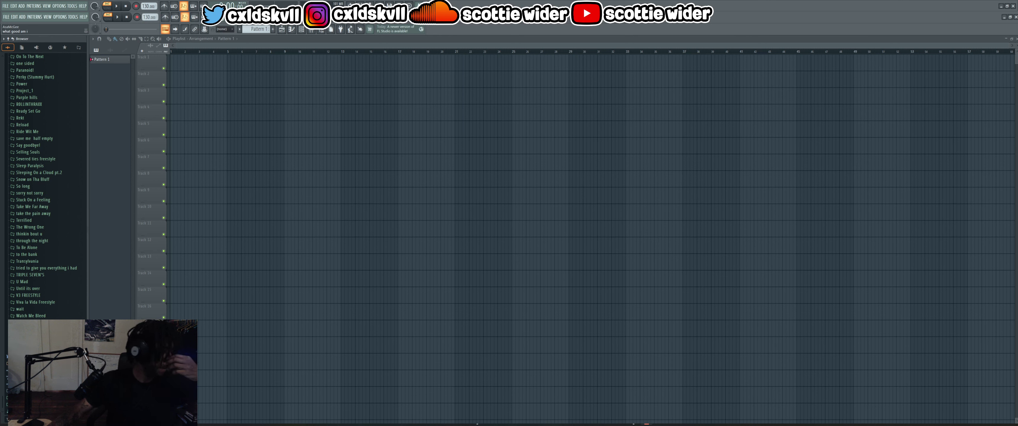
pyautogui.scroll(6, 30, 104)
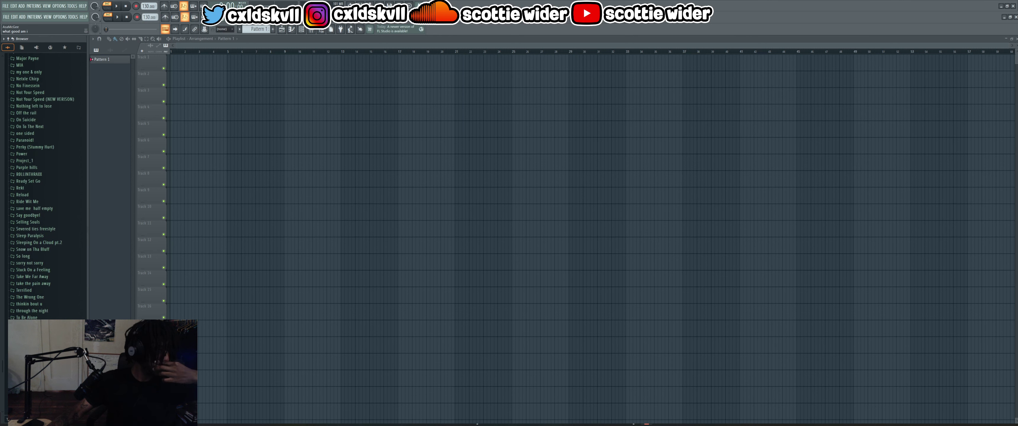
pyautogui.scroll(2, 40, 186)
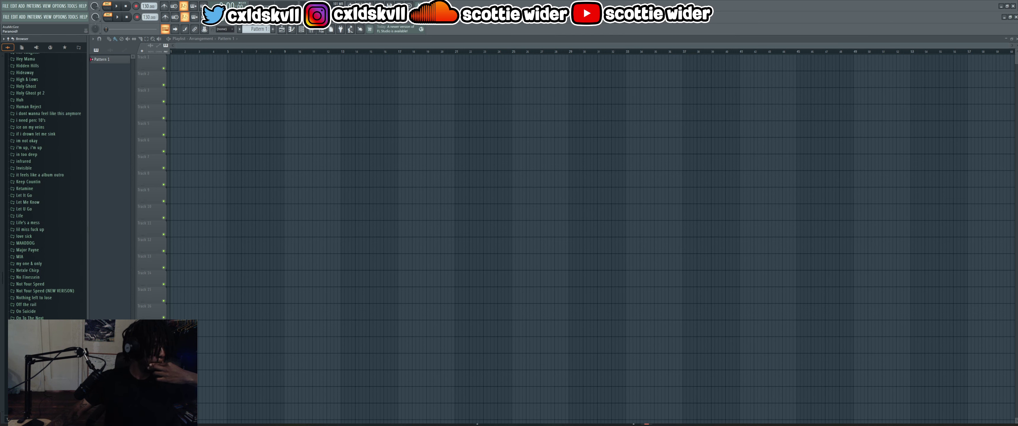
pyautogui.scroll(2, 34, 297)
pyautogui.scroll(6, 40, 186)
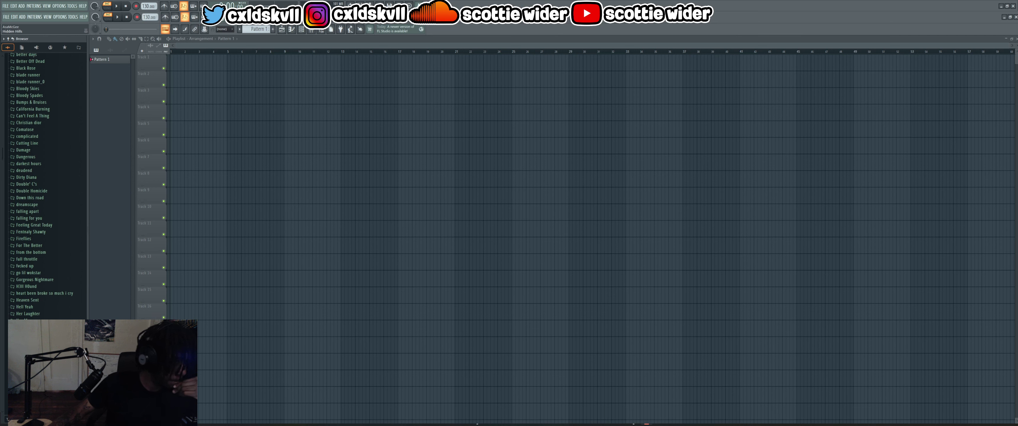
pyautogui.scroll(2, 43, 293)
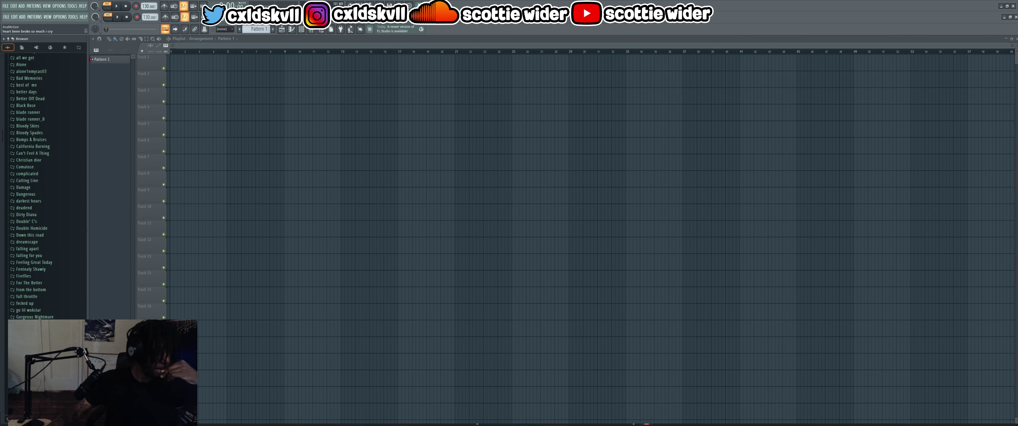
pyautogui.scroll(-6, 40, 185)
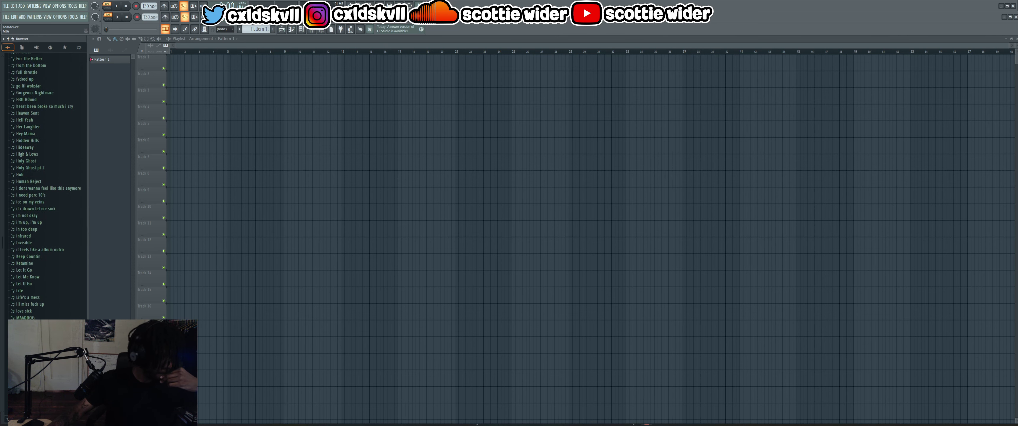
pyautogui.scroll(-4, 34, 284)
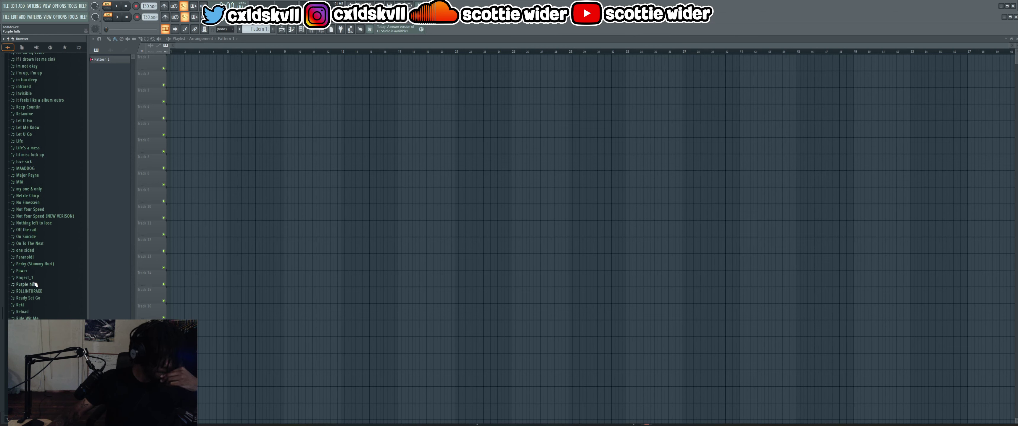
pyautogui.click(35, 230)
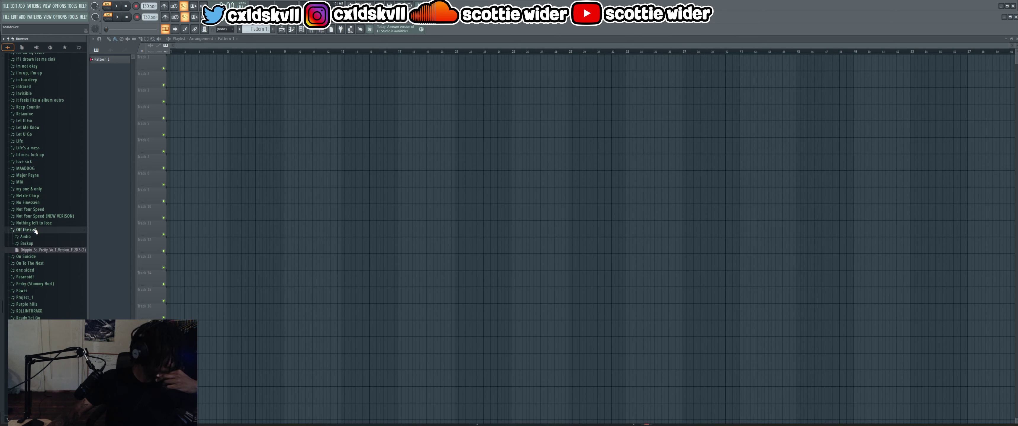
pyautogui.click(37, 250)
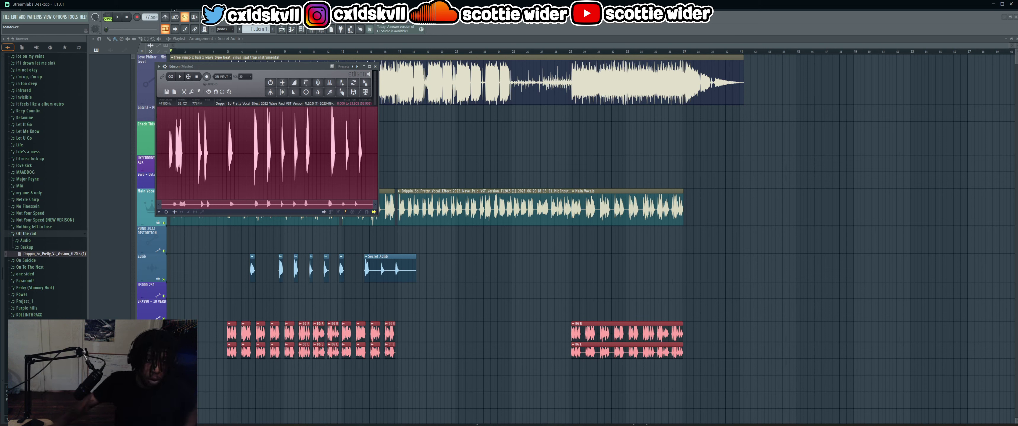
# - Play the song from the beginning, pause it, and move the Edison window off the start of the tracks
pyautogui.click(647, 424)
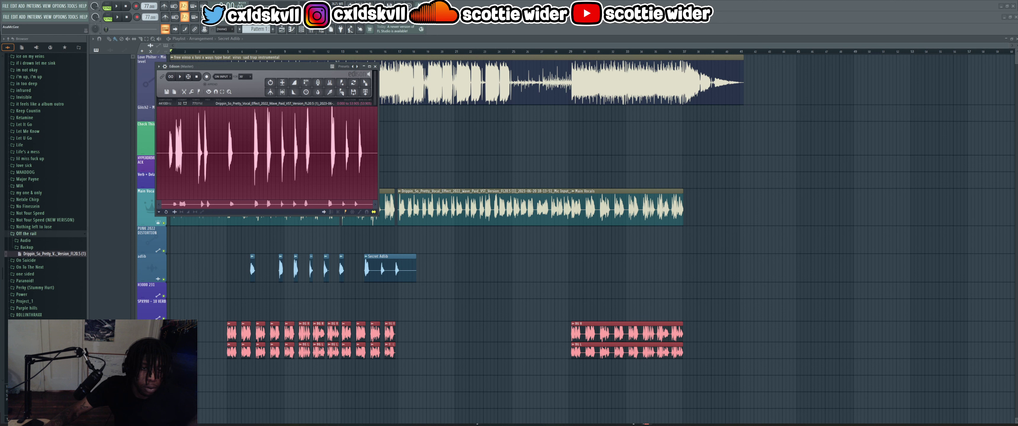
pyautogui.press('space')
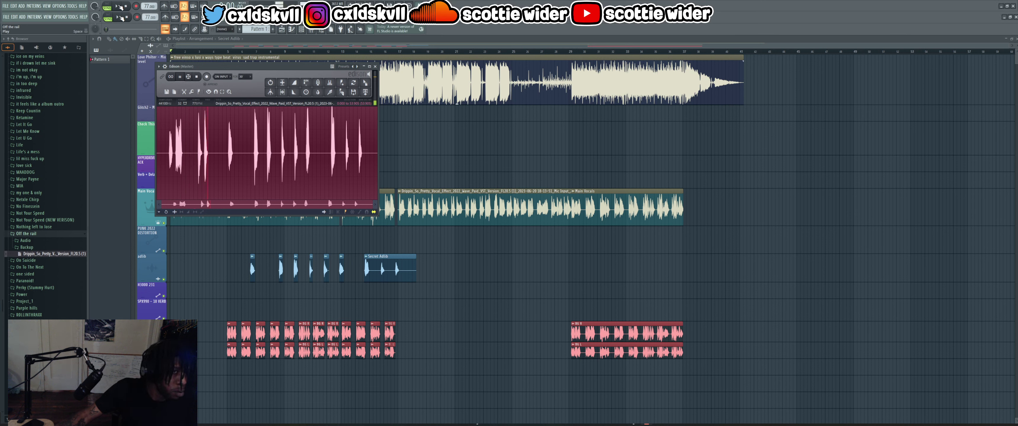
pyautogui.click(119, 7)
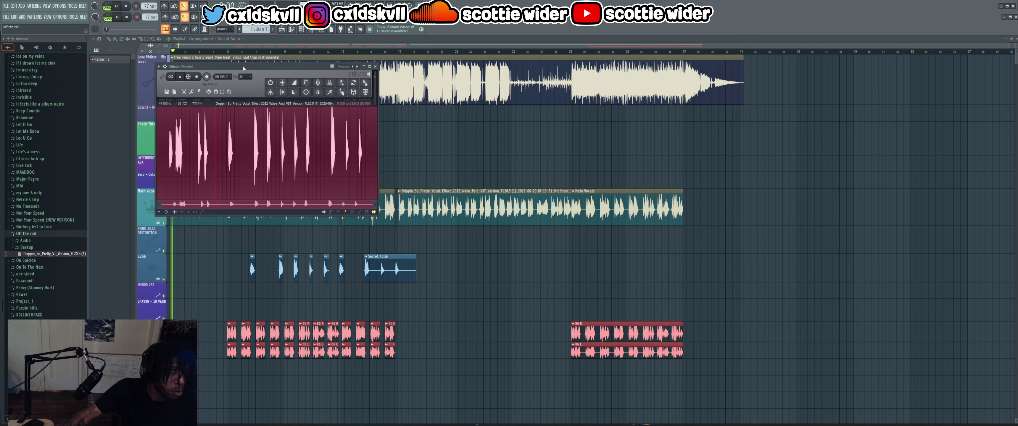
pyautogui.press('space')
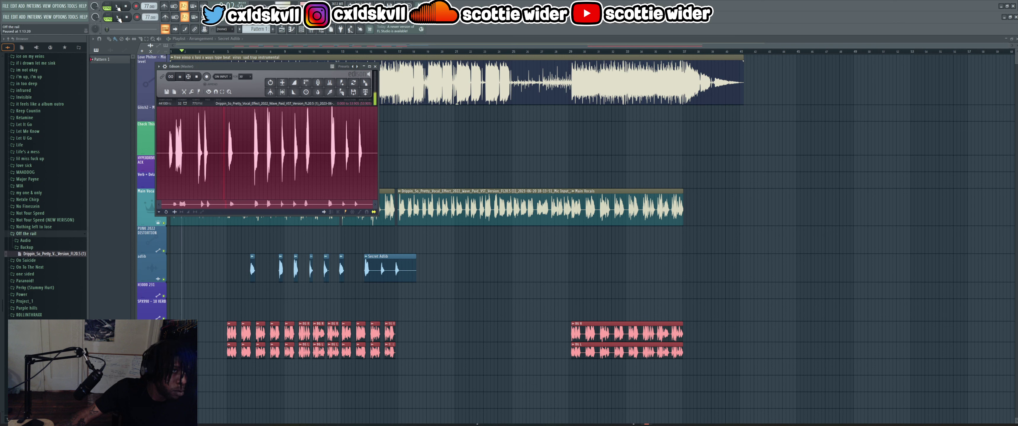
pyautogui.moveTo(282, 68); pyautogui.dragTo(438, 135)
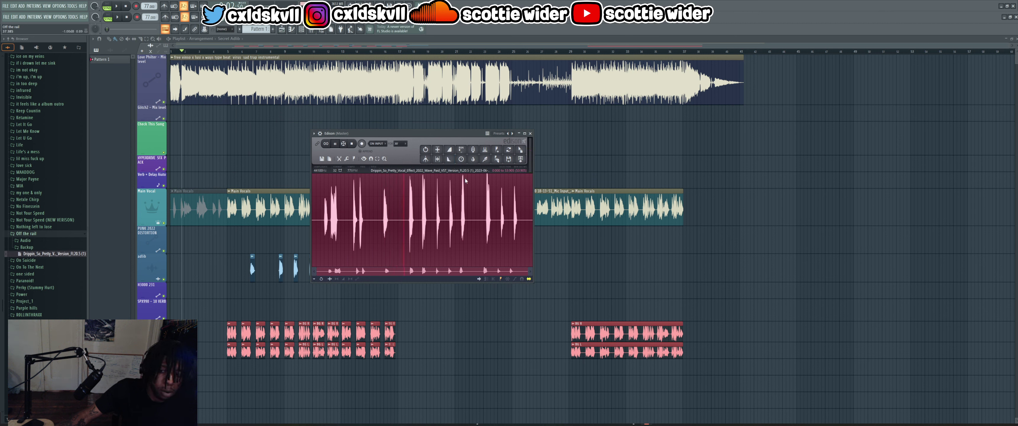
pyautogui.click(633, 425)
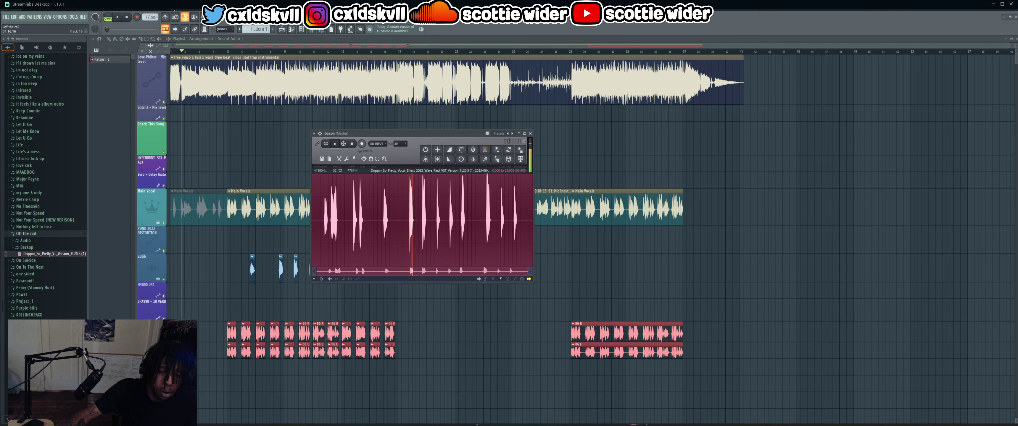
pyautogui.click(633, 424)
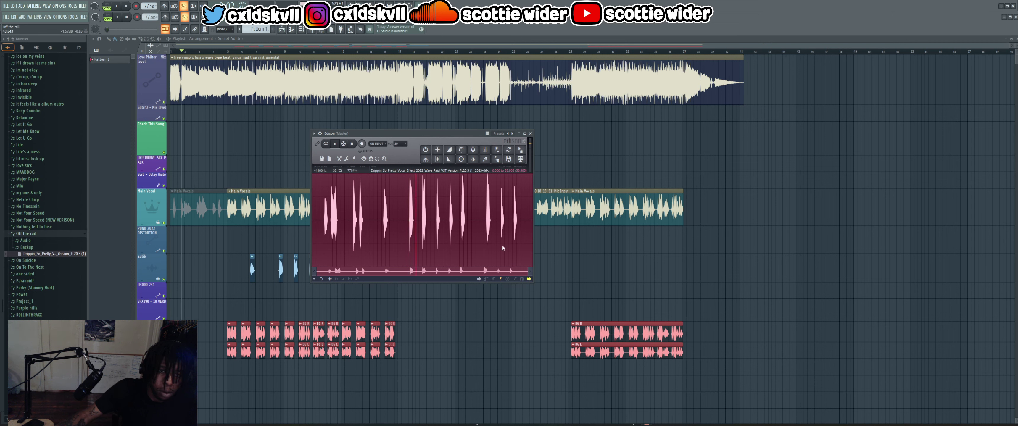
pyautogui.click(339, 146)
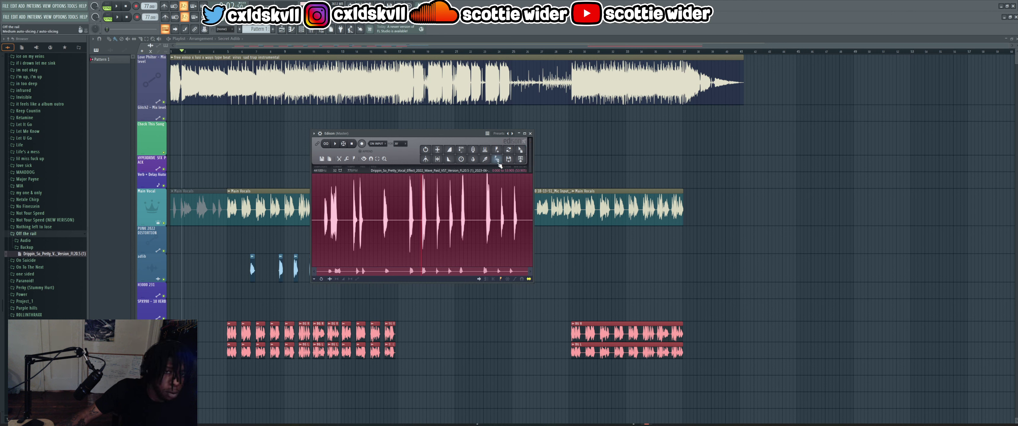
pyautogui.moveTo(521, 159); pyautogui.dragTo(250, 237)
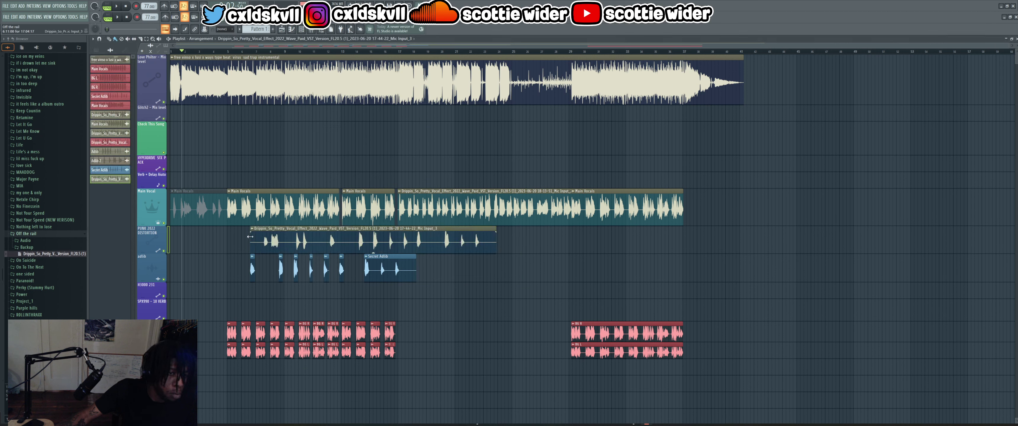
pyautogui.rightClick(262, 236)
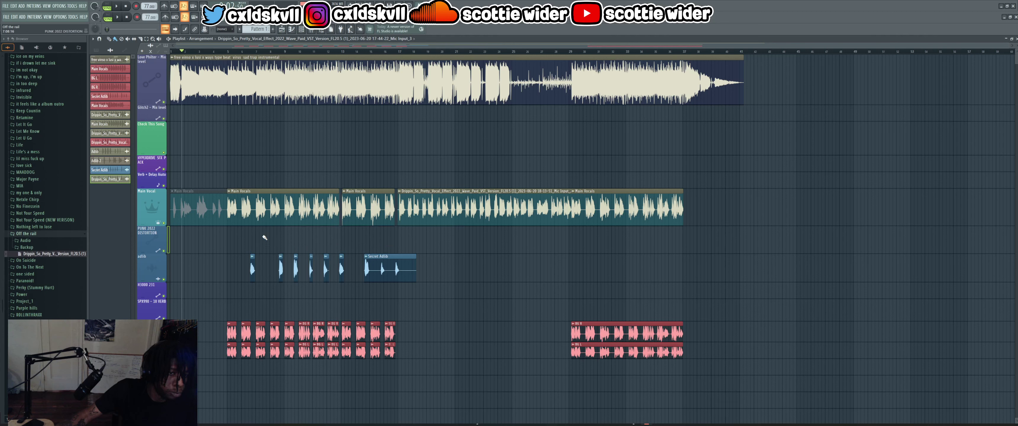
# - Play the arrangement from the start of the first unmuted Main Vocals clip, and replay it from slightly earlier
pyautogui.click(228, 51)
pyautogui.press('space')
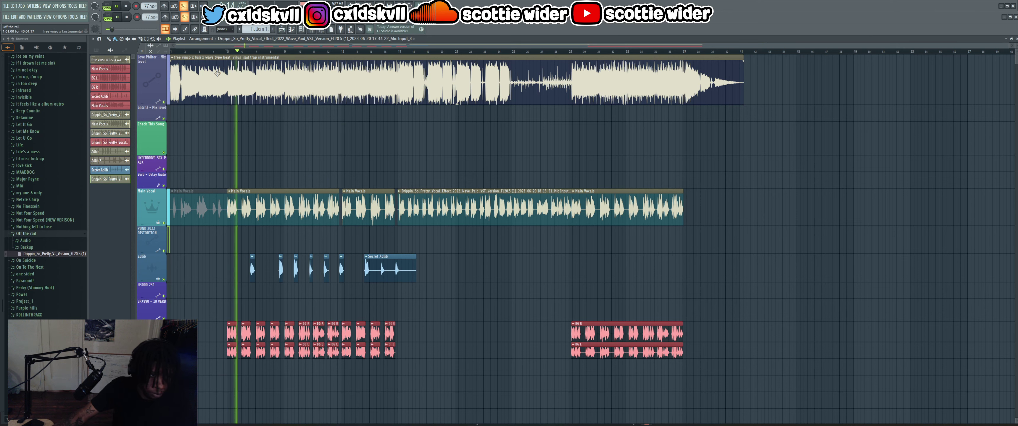
pyautogui.click(205, 52)
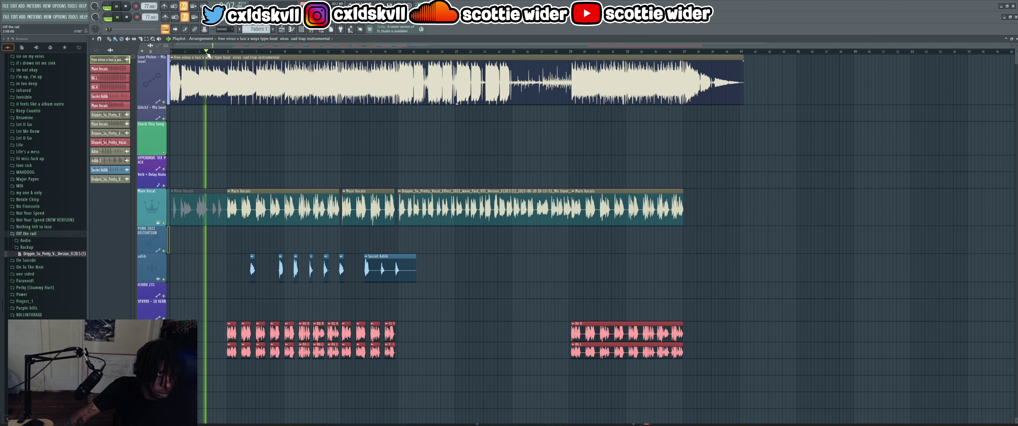
# - Remove Edison from the Master track's effect chain in the mixer and stop playback
pyautogui.press('F9')
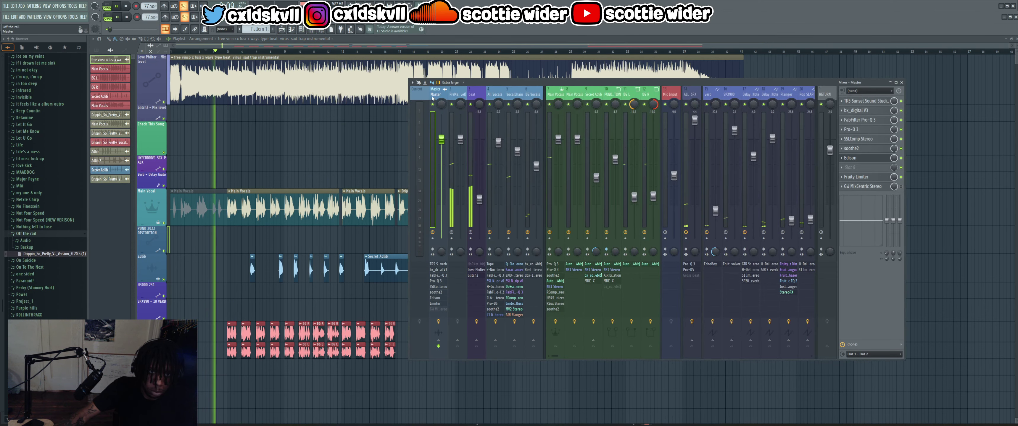
pyautogui.click(842, 159)
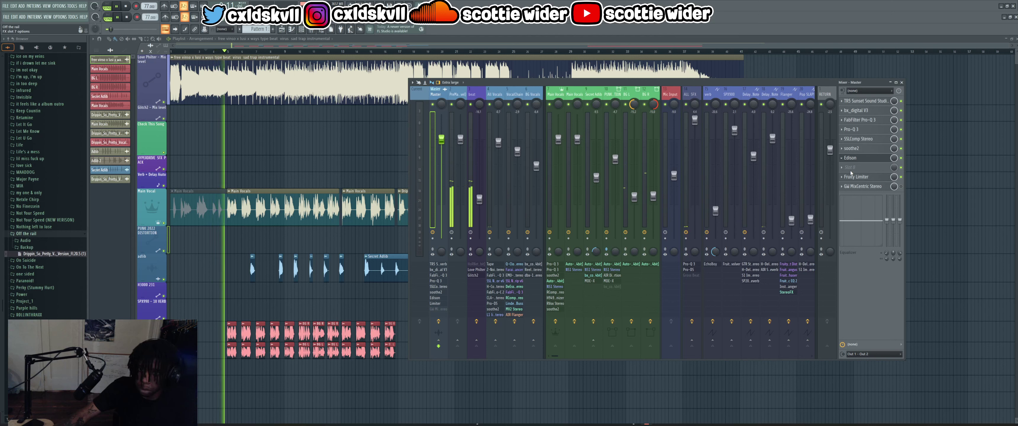
pyautogui.click(849, 173)
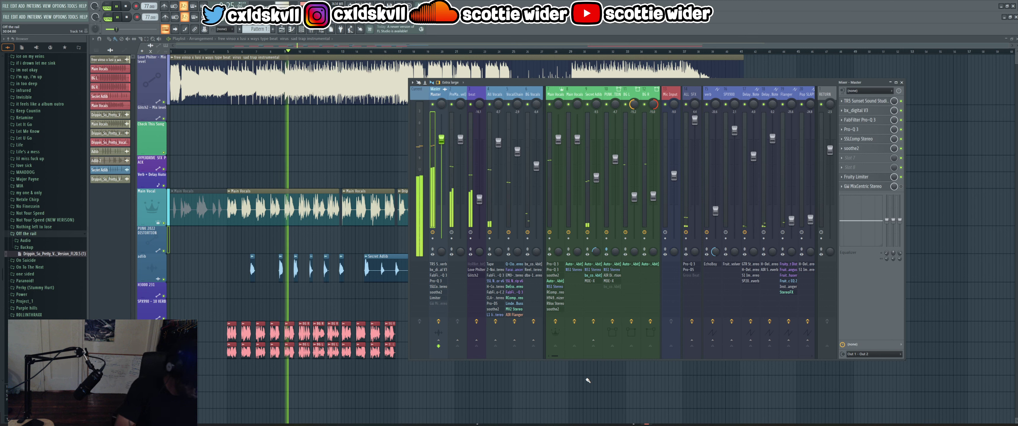
pyautogui.press('space')
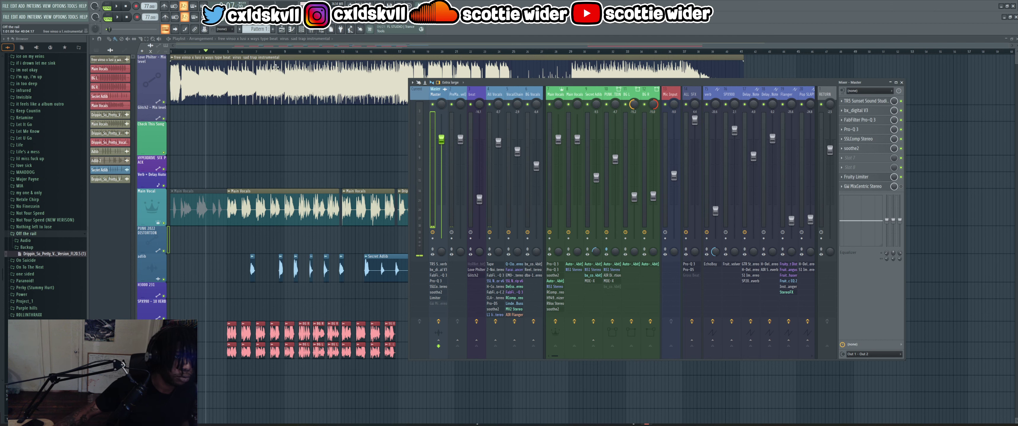
# - Play through the arrangement to review the main vocals with the adlibs and backing vocals
pyautogui.moveTo(209, 52); pyautogui.dragTo(94, 82)
pyautogui.press('space')
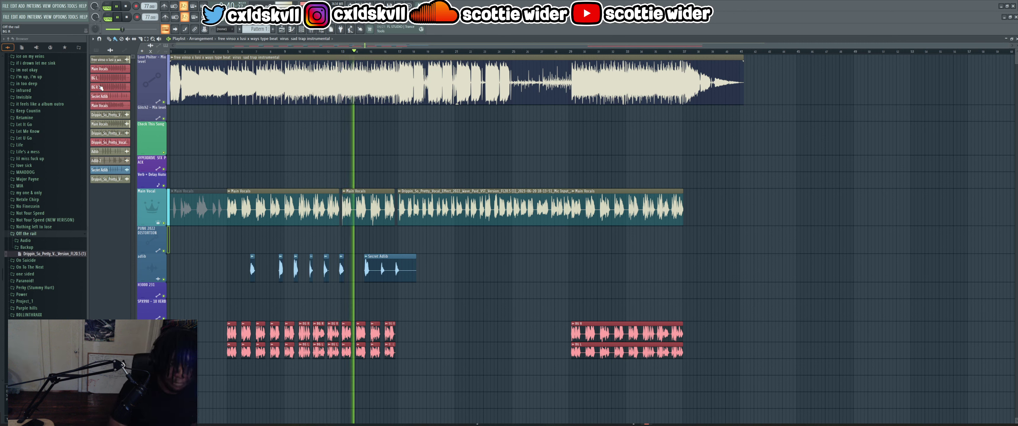
pyautogui.press('space')
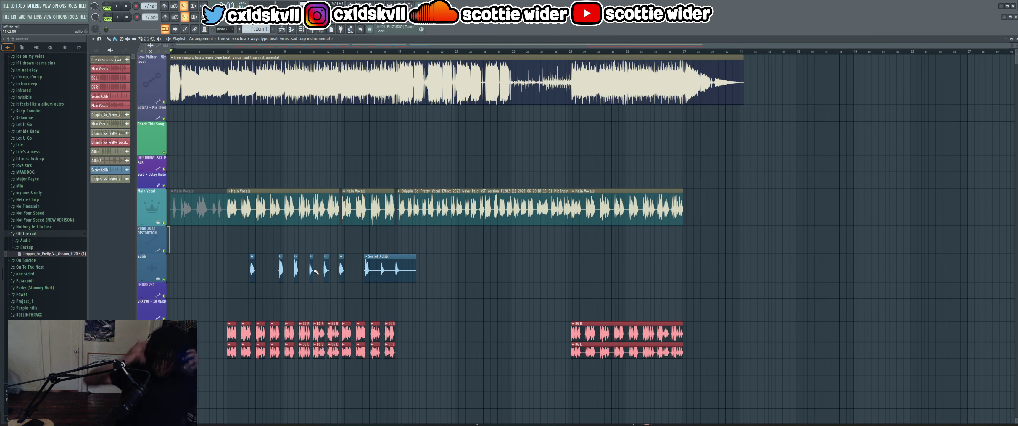
pyautogui.press('space')
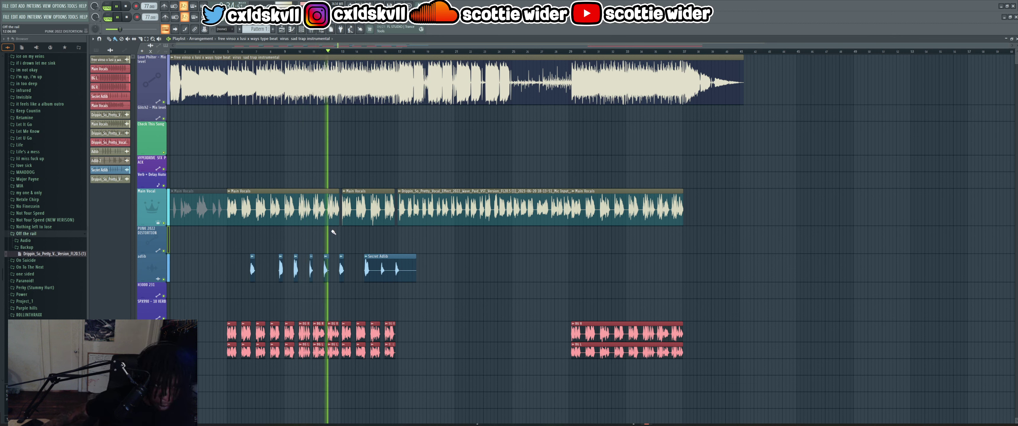
# - Delete the last short clip and the long Secret Adlib clip from the adlib track, replaying that section in between
pyautogui.rightClick(341, 270)
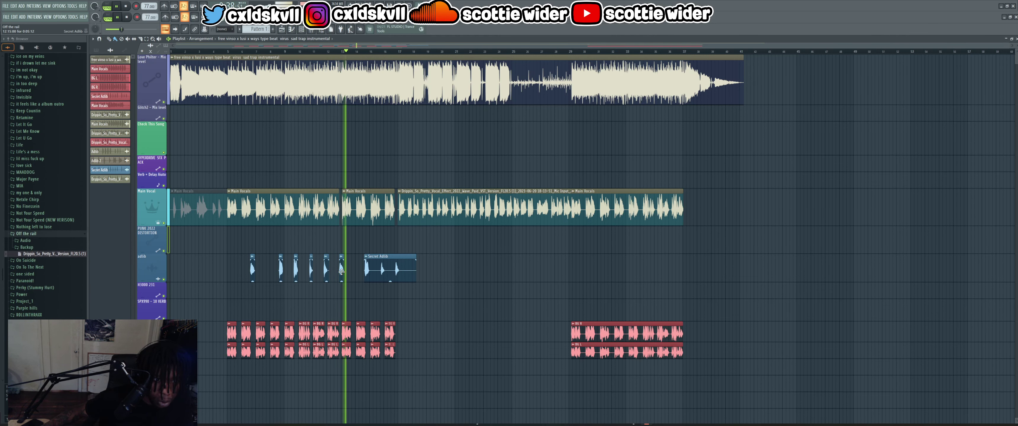
pyautogui.press('space')
pyautogui.click(328, 46)
pyautogui.moveTo(327, 51); pyautogui.dragTo(340, 52)
pyautogui.press('space')
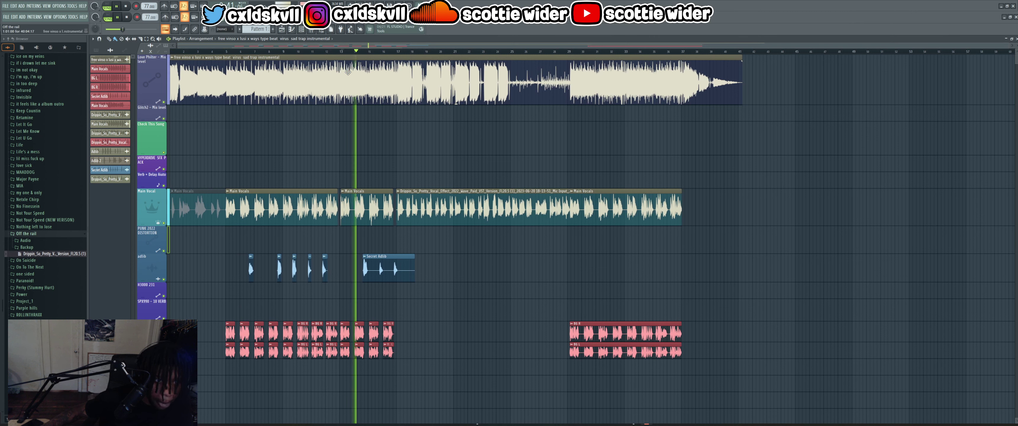
pyautogui.rightClick(383, 272)
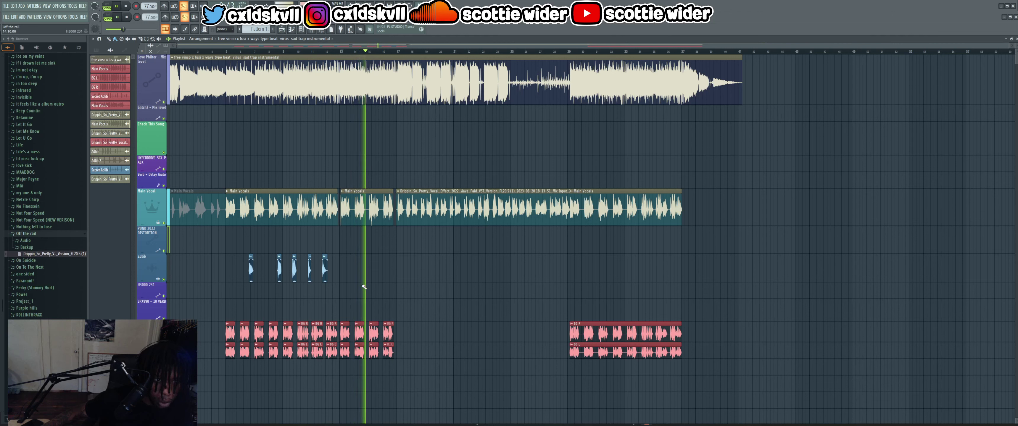
pyautogui.press('space')
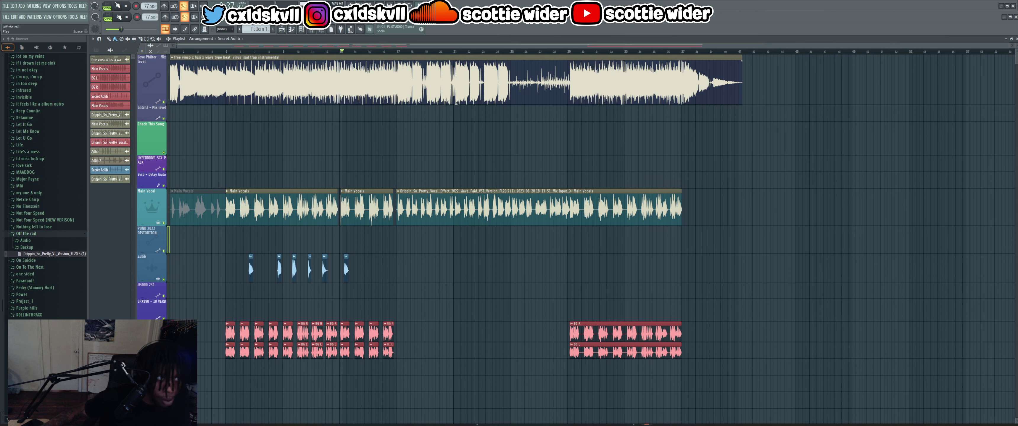
# - Move the last Secret Adlib clip later so it starts near the end of the Main Vocals phrase above, and play it back
pyautogui.moveTo(317, 173); pyautogui.dragTo(397, 299)
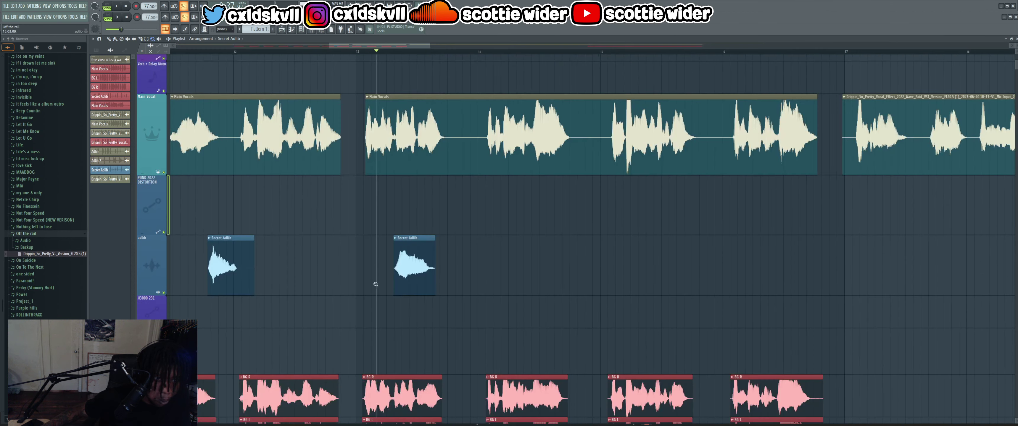
pyautogui.moveTo(329, 95); pyautogui.dragTo(494, 295)
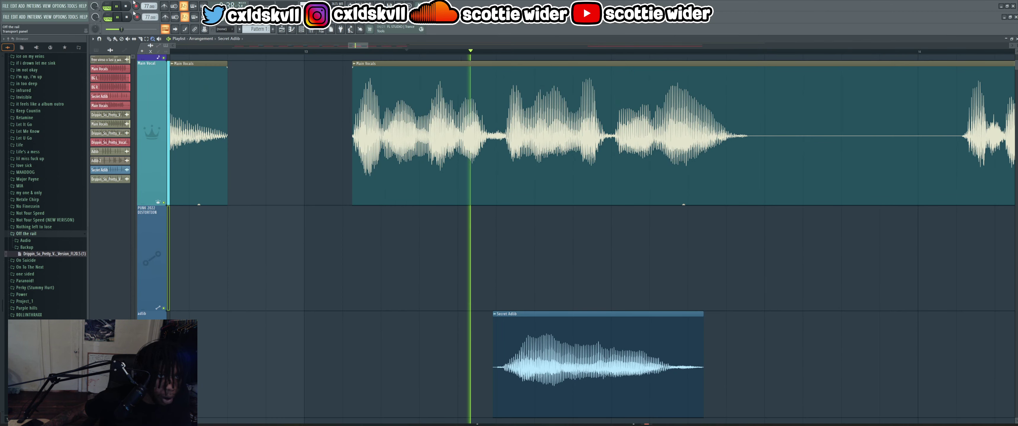
pyautogui.click(124, 39)
pyautogui.moveTo(545, 320); pyautogui.dragTo(744, 318)
pyautogui.press('space')
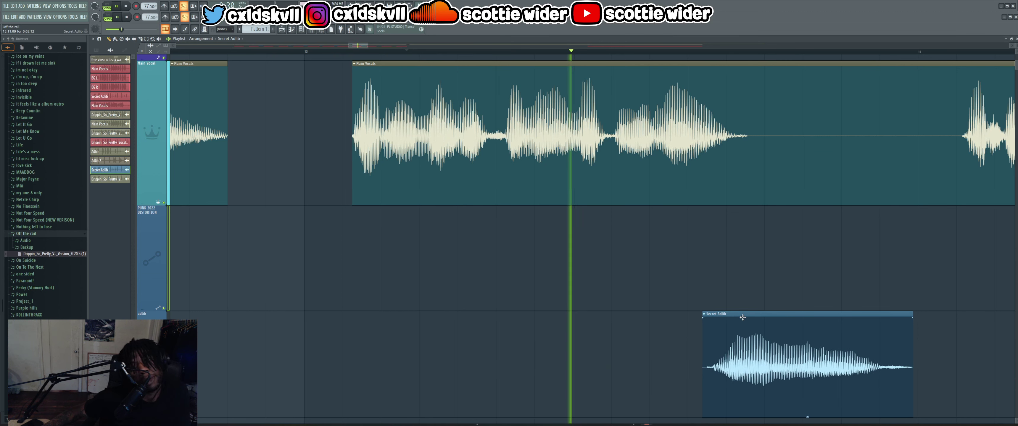
pyautogui.press('space')
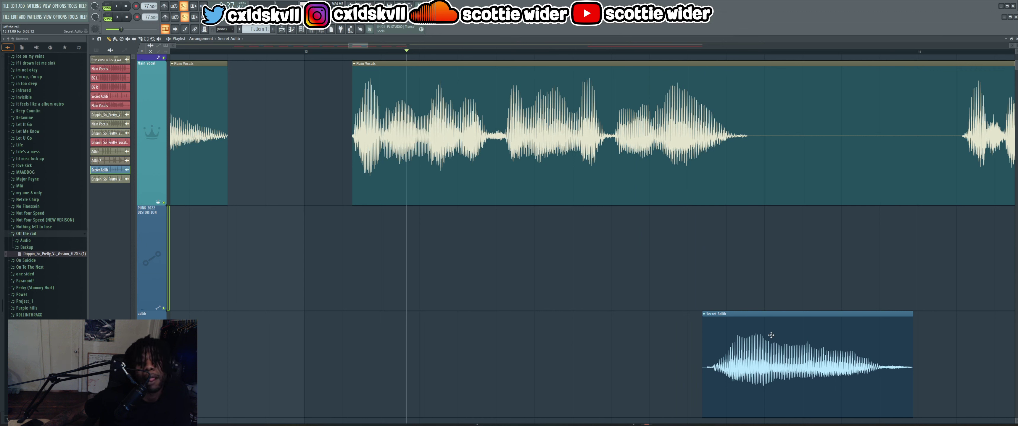
# - Try the last Secret Adlib clip further along the adlib track, near the next Main Vocals phrase, and play that section
pyautogui.moveTo(771, 336); pyautogui.dragTo(1001, 335)
pyautogui.press('space')
pyautogui.press('space')
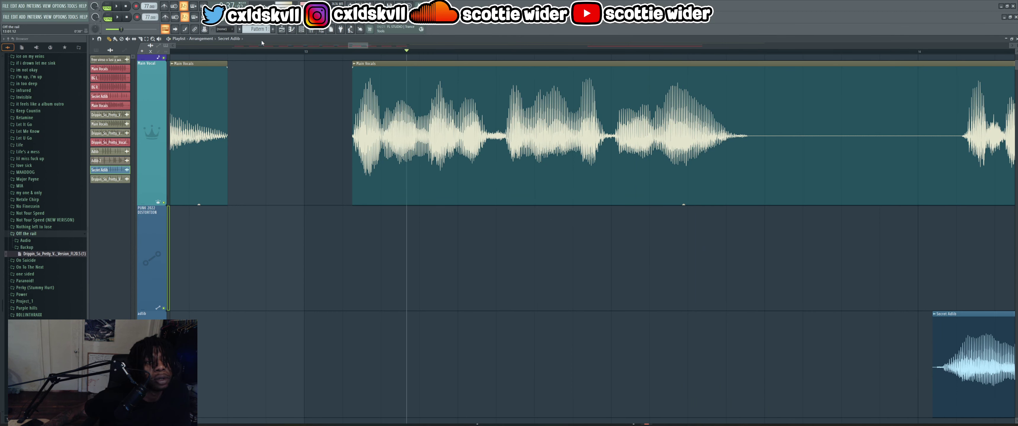
pyautogui.rightClick(355, 211)
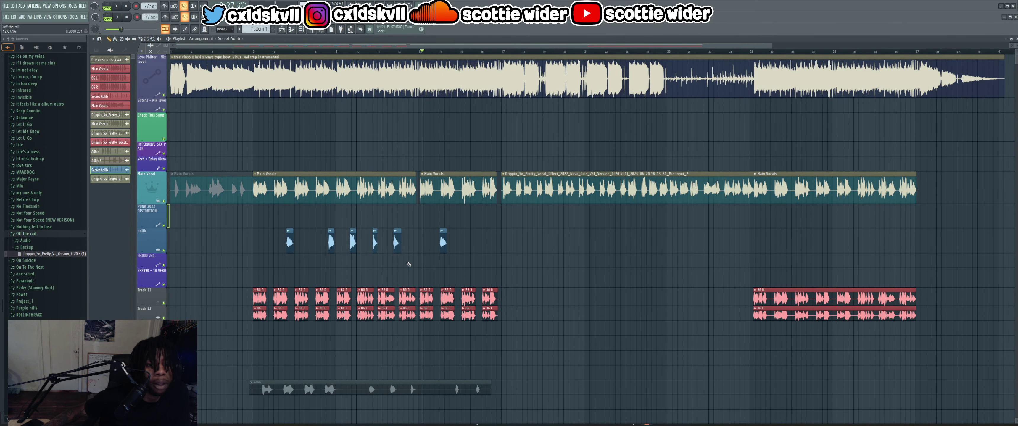
pyautogui.press('space')
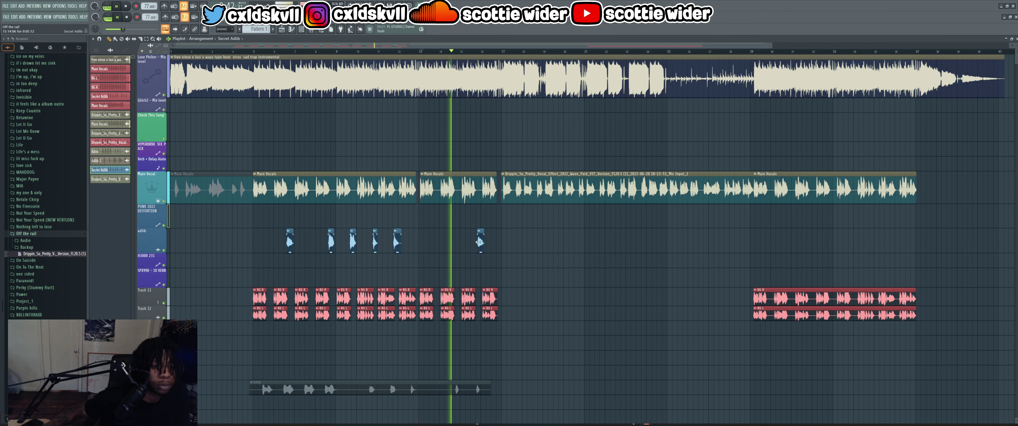
pyautogui.press('space')
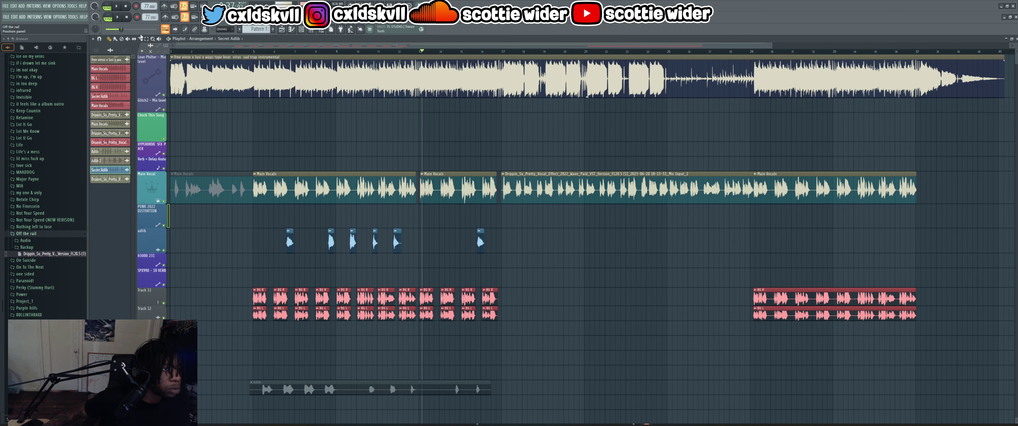
# - Move the last Secret Adlib clip back into the gap before the third phrase of the second Main Vocals clip, nudging it earlier between playbacks
pyautogui.moveTo(557, 287); pyautogui.dragTo(395, 141)
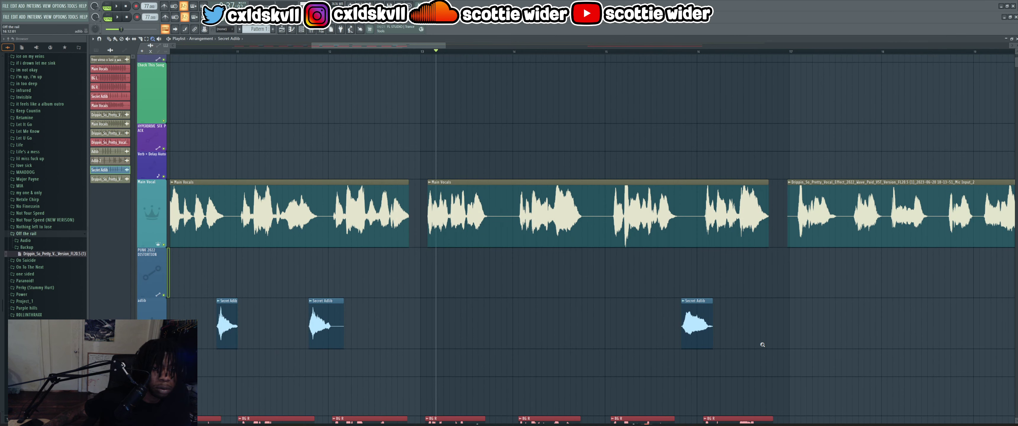
pyautogui.moveTo(763, 345); pyautogui.dragTo(441, 124)
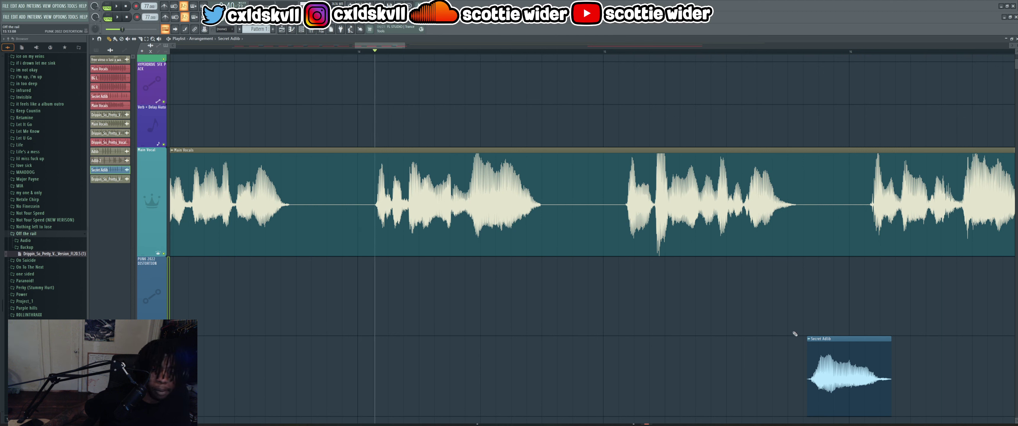
pyautogui.moveTo(826, 360); pyautogui.dragTo(599, 357)
pyautogui.press('space')
pyautogui.press('space')
pyautogui.press('space')
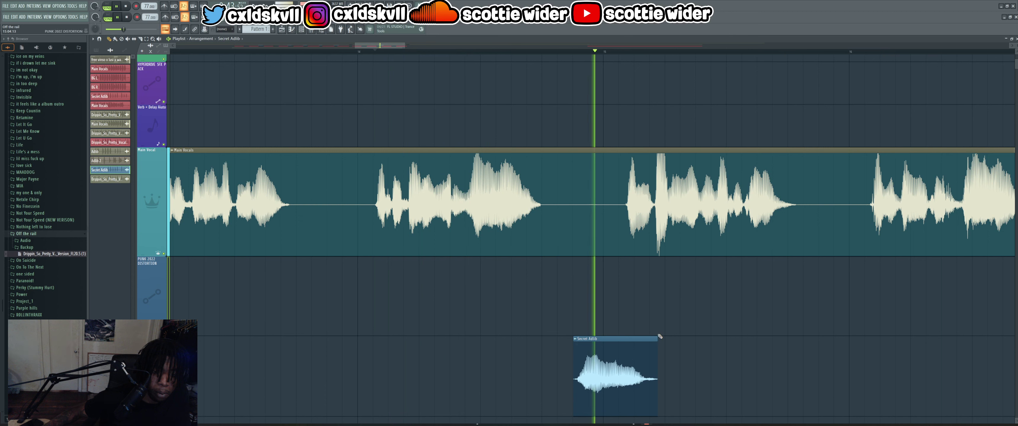
pyautogui.press('space')
pyautogui.moveTo(604, 366); pyautogui.dragTo(589, 366)
pyautogui.press('space')
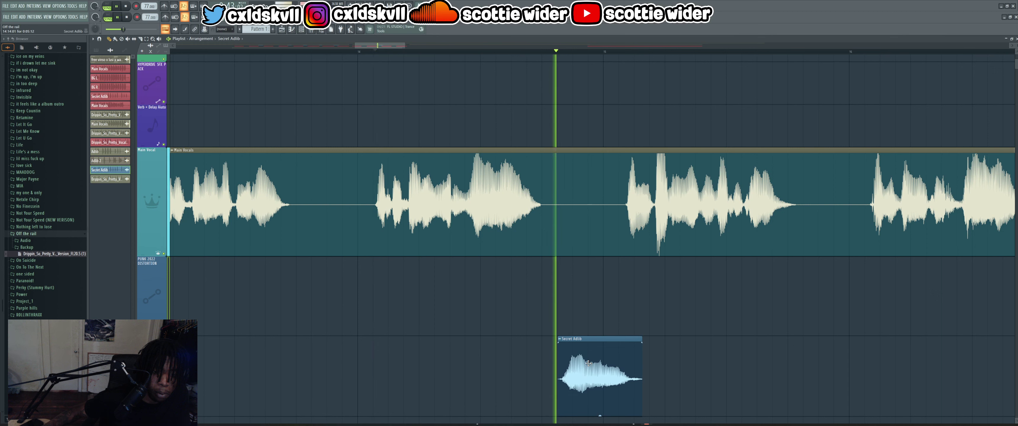
pyautogui.press('space')
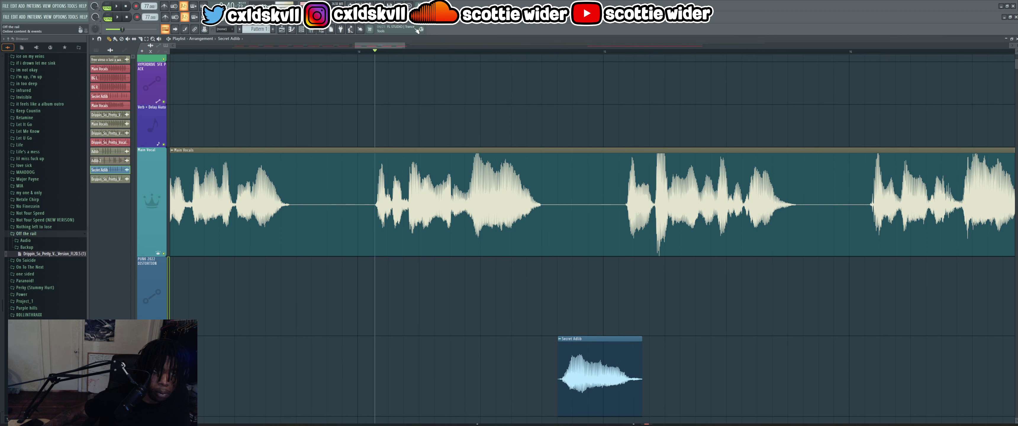
# - Replay the second Main Vocals section from its start to check how the moved adlib sits against the vocals
pyautogui.moveTo(382, 52); pyautogui.dragTo(171, 52)
pyautogui.press('space')
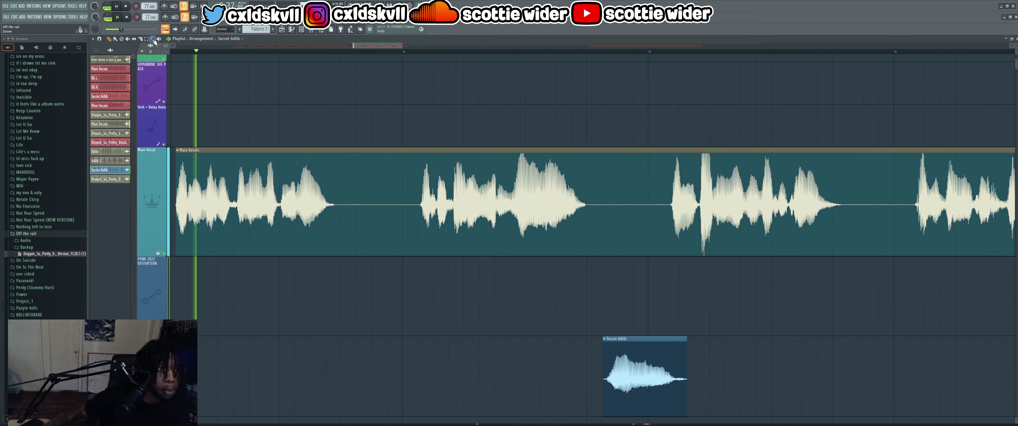
pyautogui.keyDown('ctrl'); pyautogui.rightClick(348, 220); pyautogui.keyUp('ctrl')
pyautogui.moveTo(605, 290); pyautogui.dragTo(339, 137)
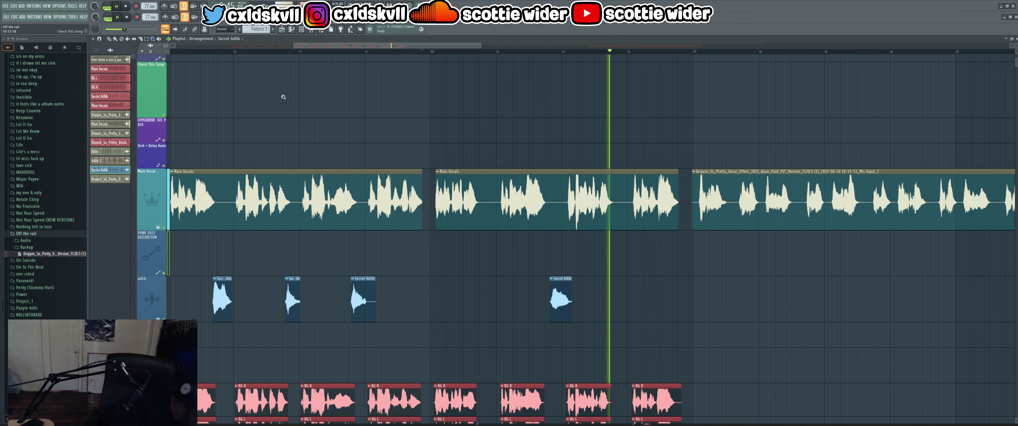
pyautogui.press('space')
pyautogui.press('space')
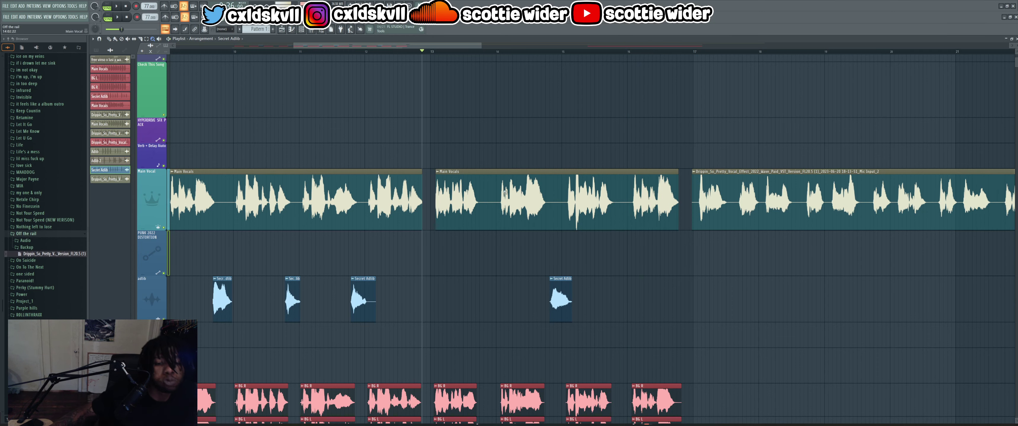
# - Shift the last Secret Adlib clip earlier in small moves until it starts just before the Main Vocals phrase above ends, replaying between moves
pyautogui.moveTo(610, 348); pyautogui.dragTo(510, 169)
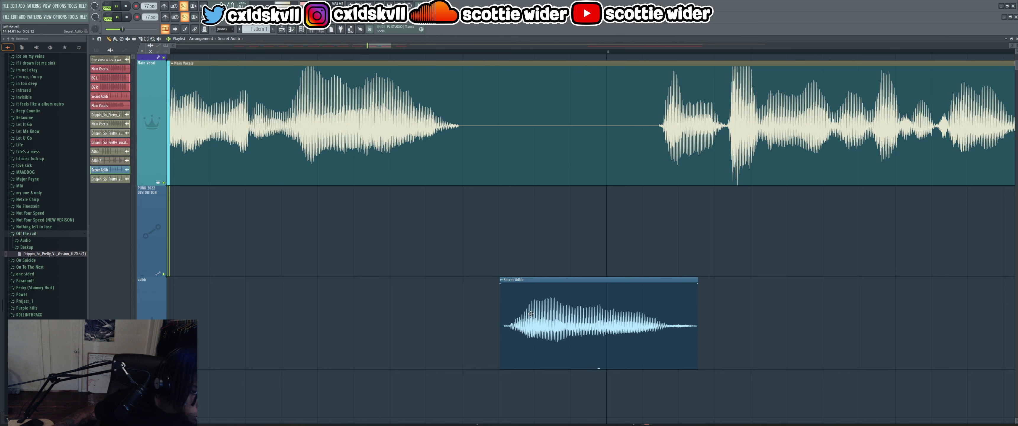
pyautogui.moveTo(531, 313); pyautogui.dragTo(489, 311)
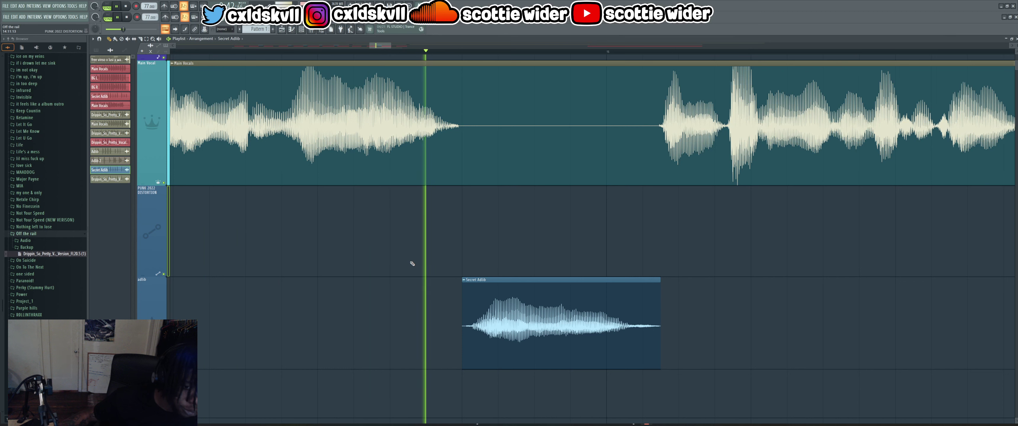
pyautogui.press('space')
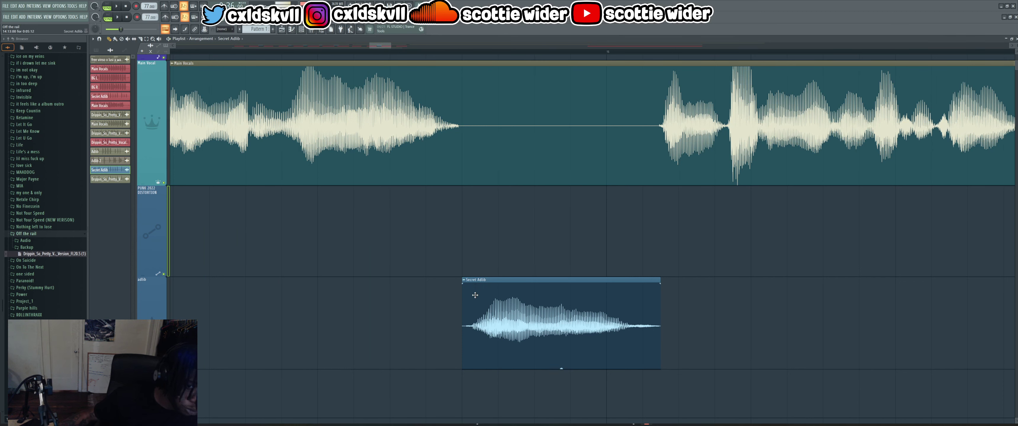
pyautogui.moveTo(475, 296); pyautogui.dragTo(469, 295)
pyautogui.press('space')
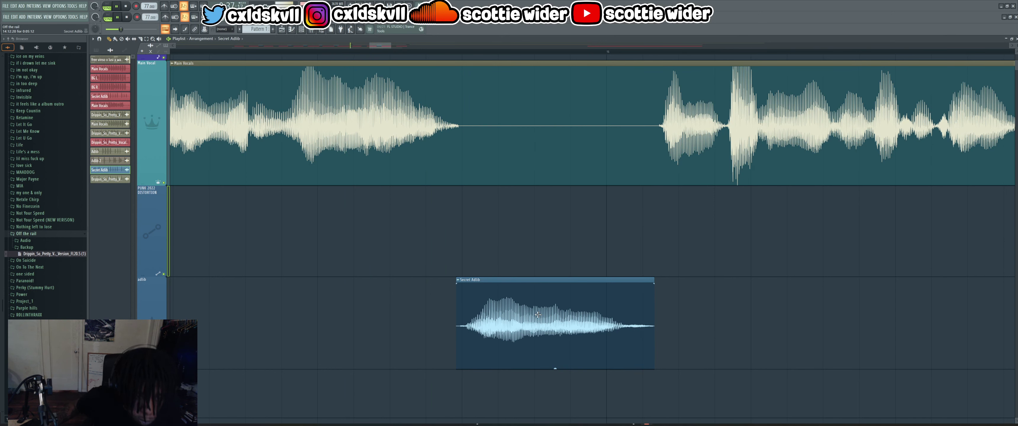
pyautogui.moveTo(540, 317); pyautogui.dragTo(508, 314)
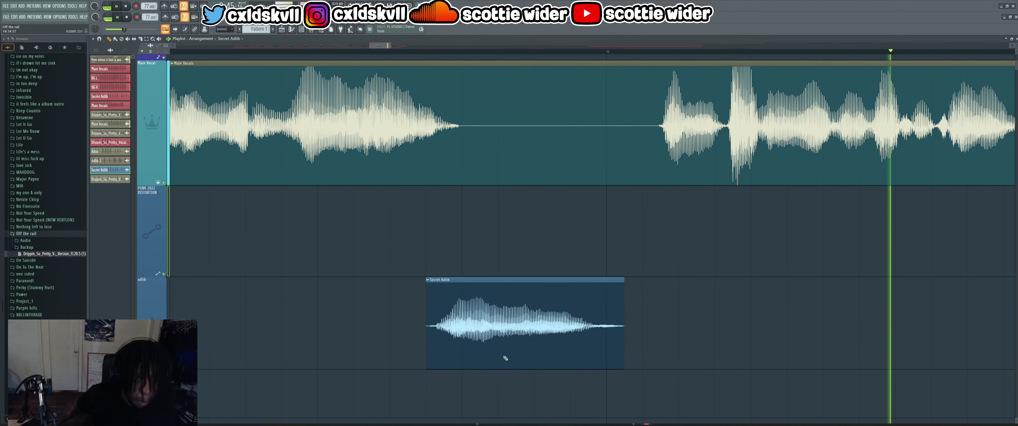
pyautogui.press('space')
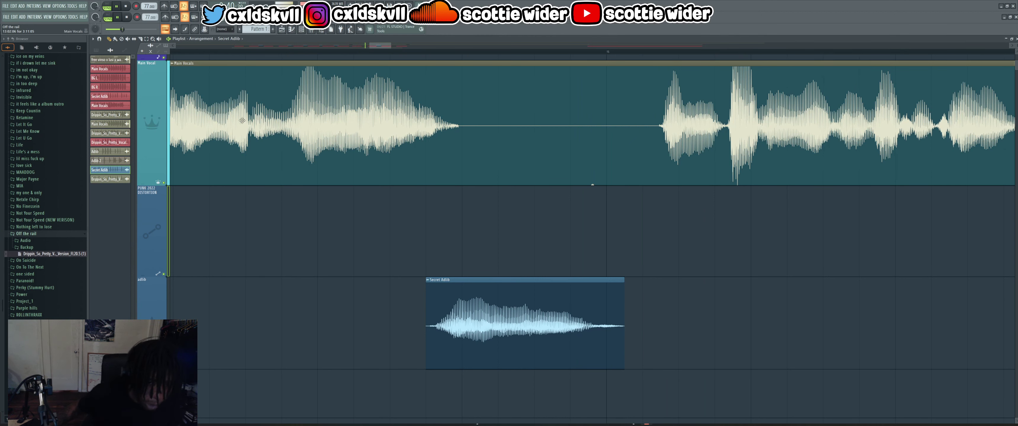
# - Replay the passage around the last Secret Adlib clip and nudge the clip very slightly earlier
pyautogui.scroll(1, 301, 215)
pyautogui.scroll(3, 432, 296)
pyautogui.scroll(-4, 476, 328)
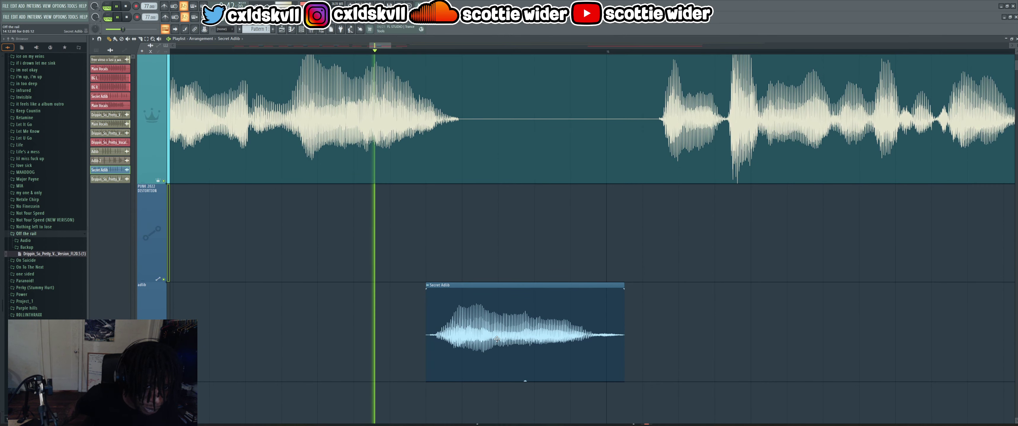
pyautogui.scroll(-1, 476, 329)
pyautogui.press('space')
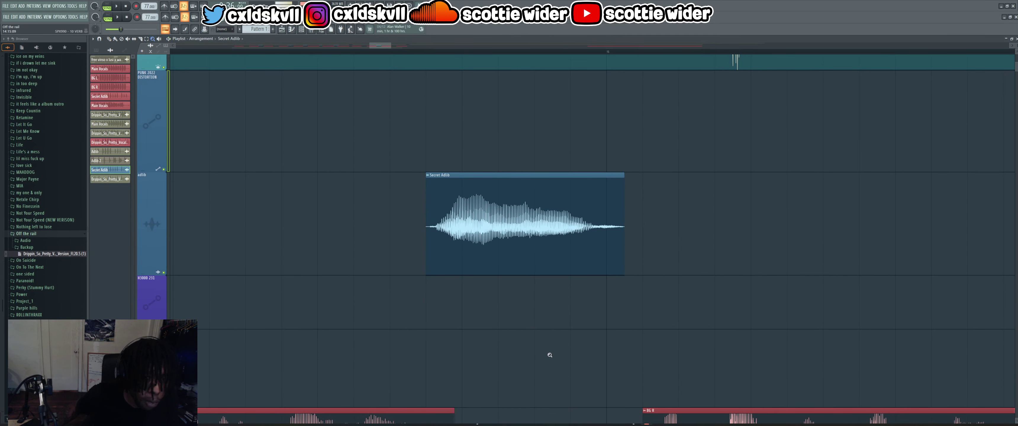
pyautogui.scroll(2, 548, 353)
pyautogui.scroll(2, 555, 247)
pyautogui.press('space')
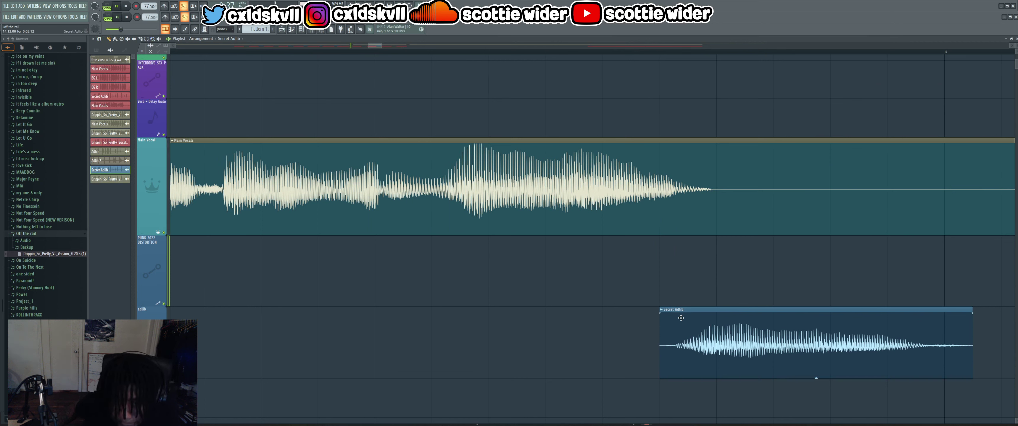
pyautogui.moveTo(680, 318); pyautogui.dragTo(677, 318)
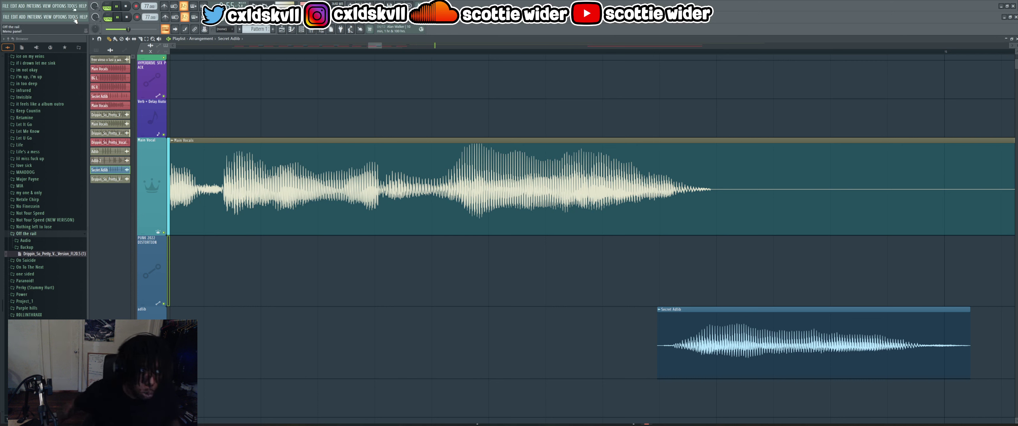
# - Play through the rest of the arrangement, inspect the VocalChain track's effects in the mixer, and stop playback
pyautogui.rightClick(344, 214)
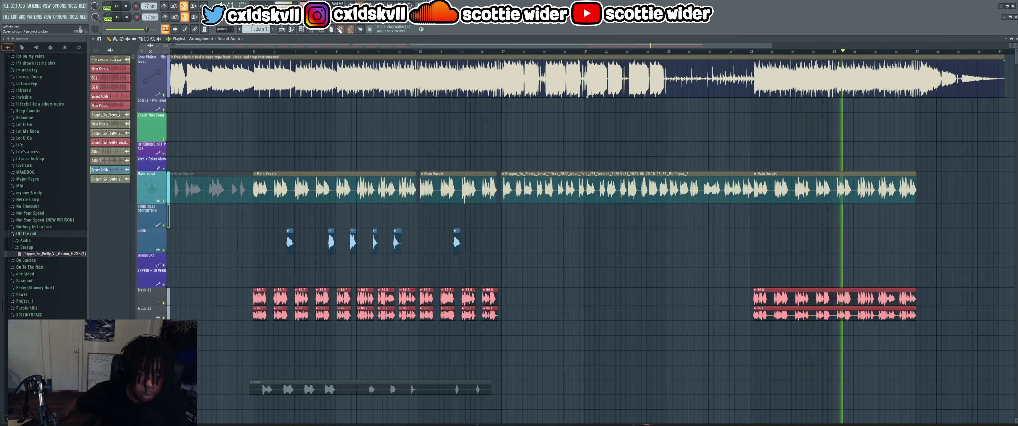
pyautogui.click(311, 29)
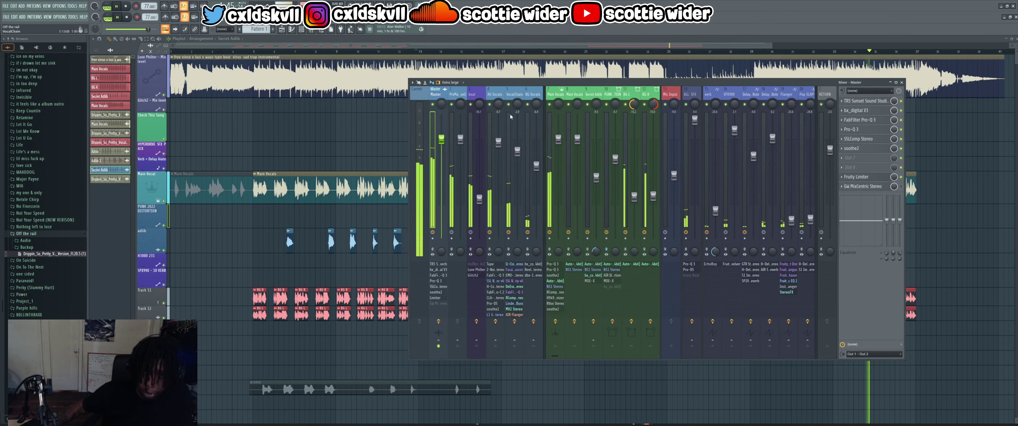
pyautogui.click(510, 101)
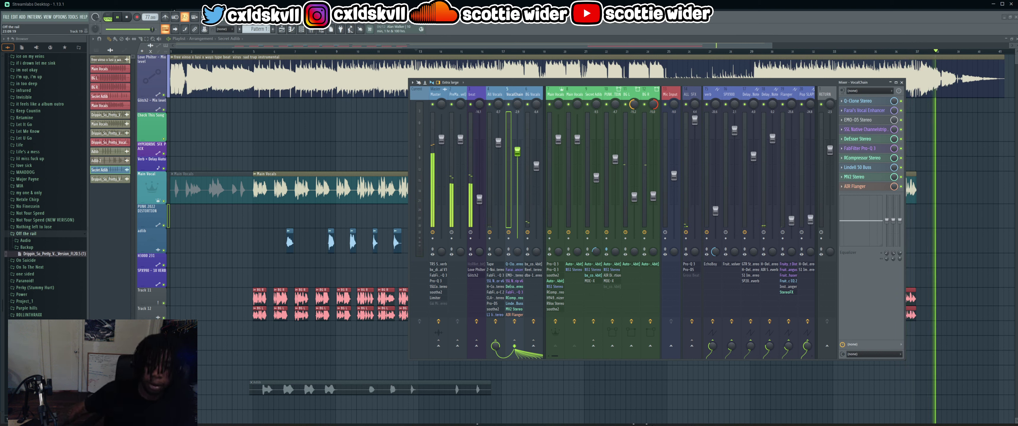
pyautogui.press('space')
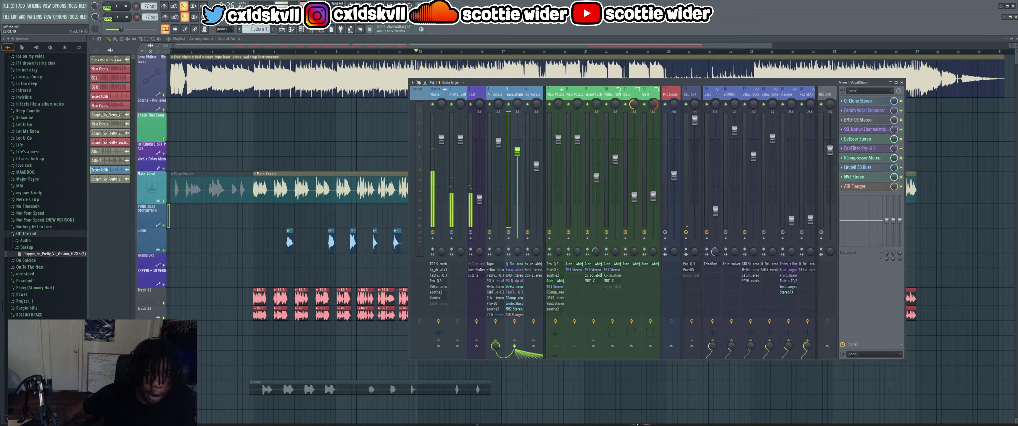
# - Examine the Master track's bx_digital V3 equalizer while playing the song from the start of the main vocals, and close the plugin
pyautogui.click(439, 96)
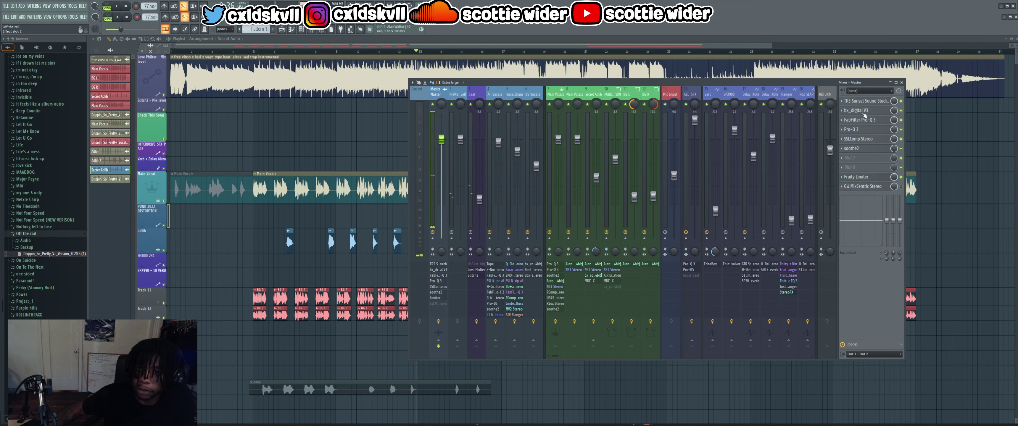
pyautogui.click(857, 111)
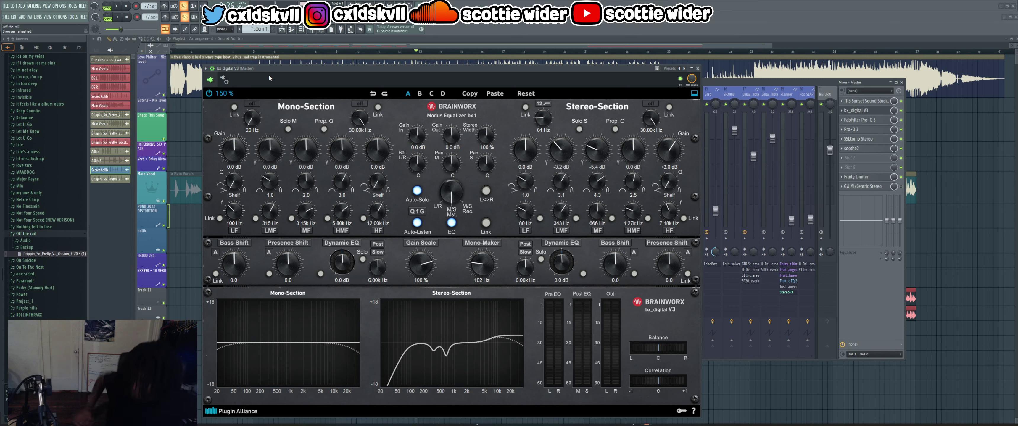
pyautogui.press('space')
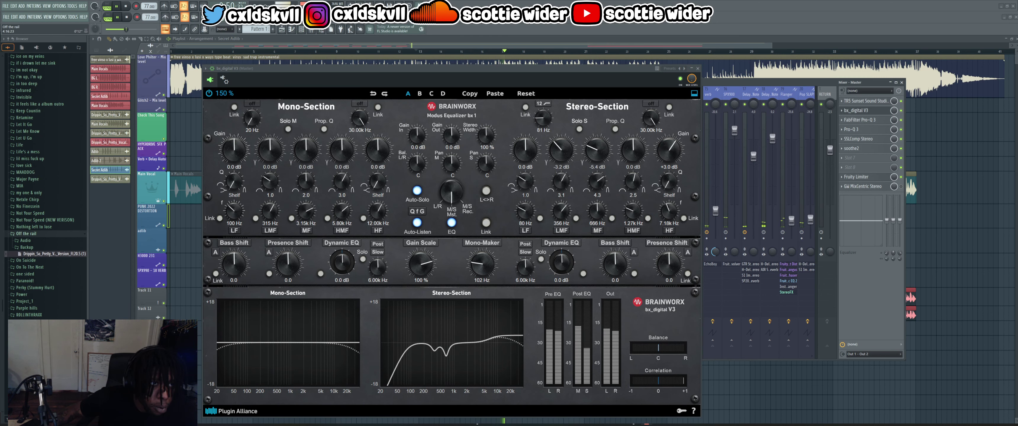
pyautogui.click(254, 52)
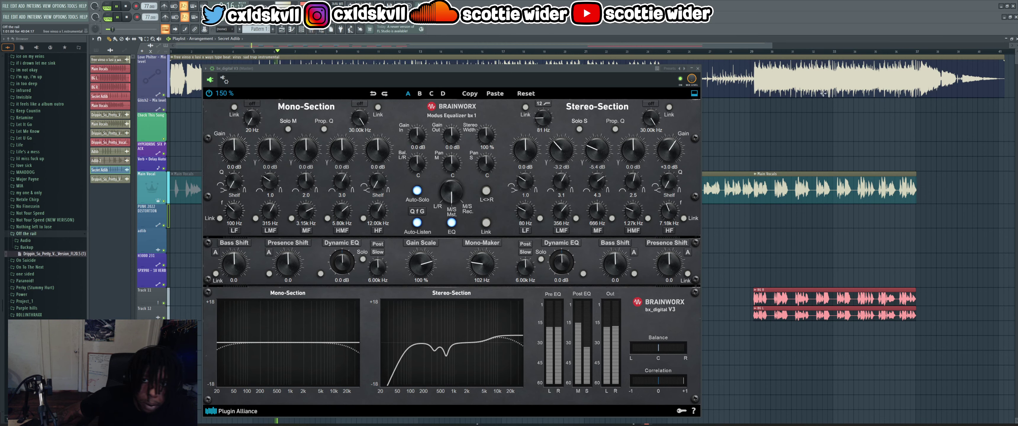
pyautogui.press('Escape')
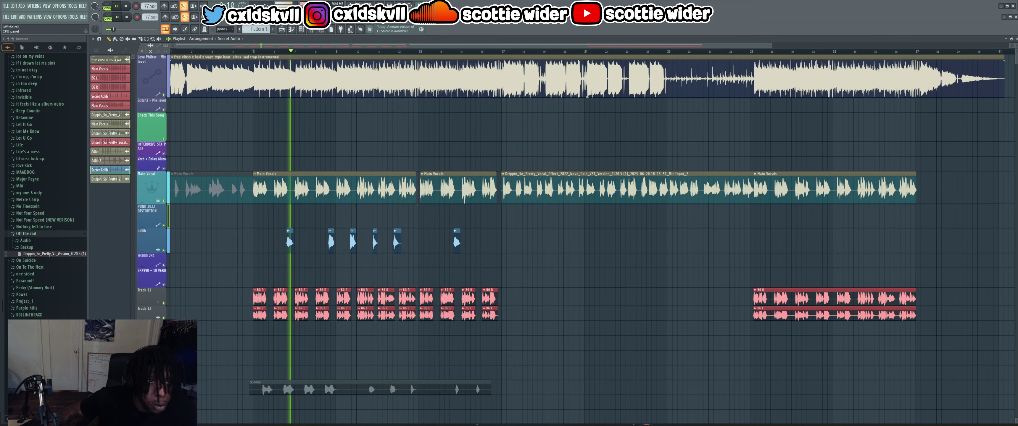
# - Open the RS124 compressor on the Secret Adlib mixer track and set its upper Output Attenuator to 24.0 dB
pyautogui.click(311, 30)
pyautogui.press('F9')
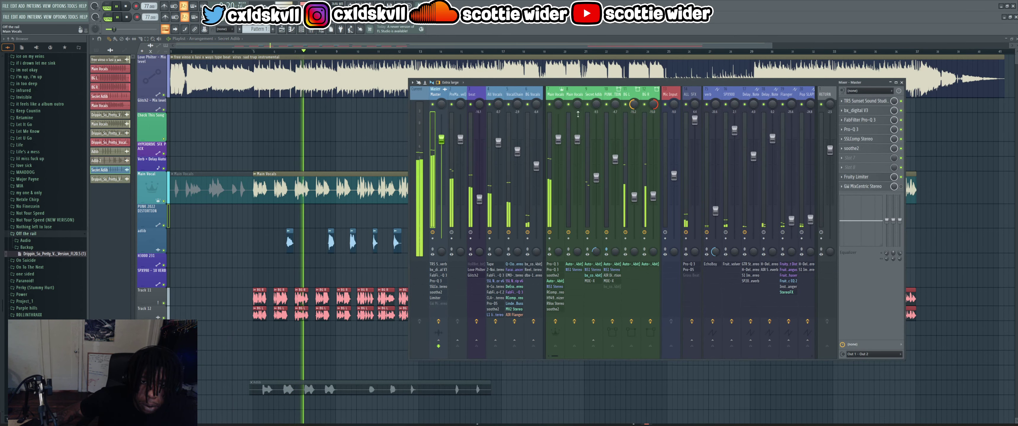
pyautogui.click(590, 103)
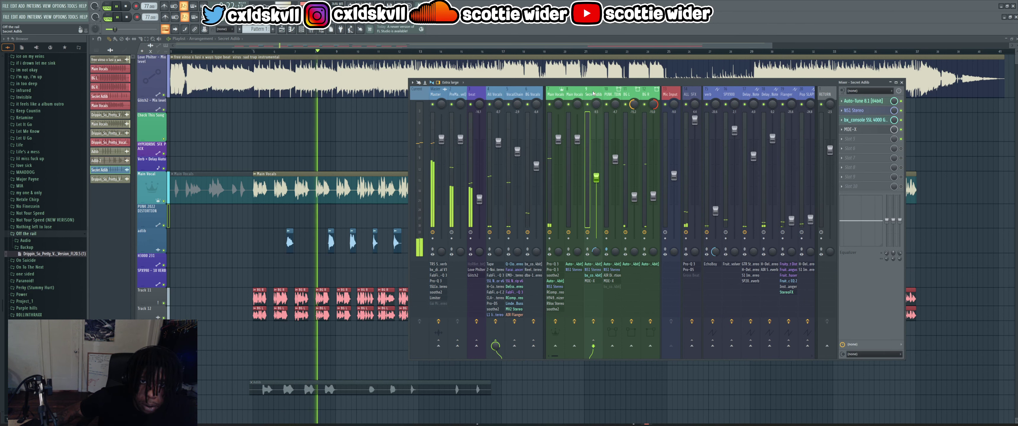
pyautogui.click(868, 130)
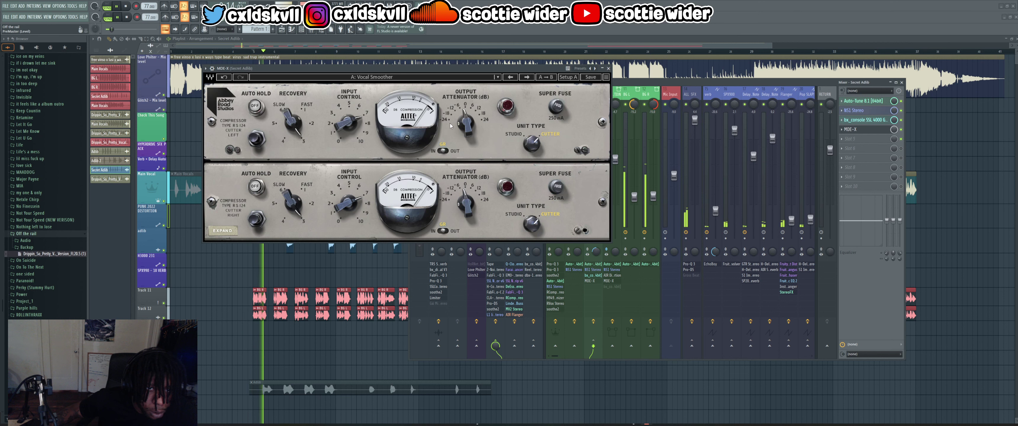
pyautogui.moveTo(466, 126); pyautogui.dragTo(471, 124)
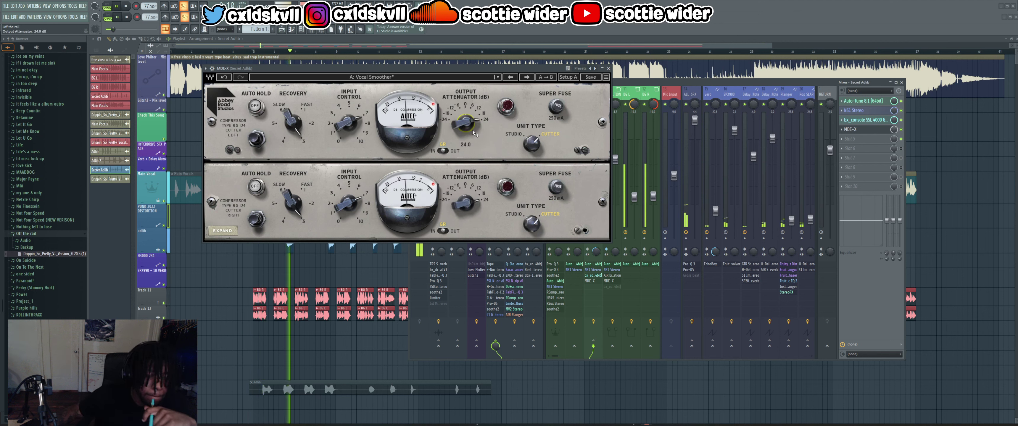
# - Set the upper Output Attenuator of the Secret Adlib compressor to -12.9 dB and close the plugin
pyautogui.moveTo(466, 123)
pyautogui.mouseDown()
pyautogui.moveTo(466, 155)
pyautogui.moveTo(468, 129)
pyautogui.mouseUp()
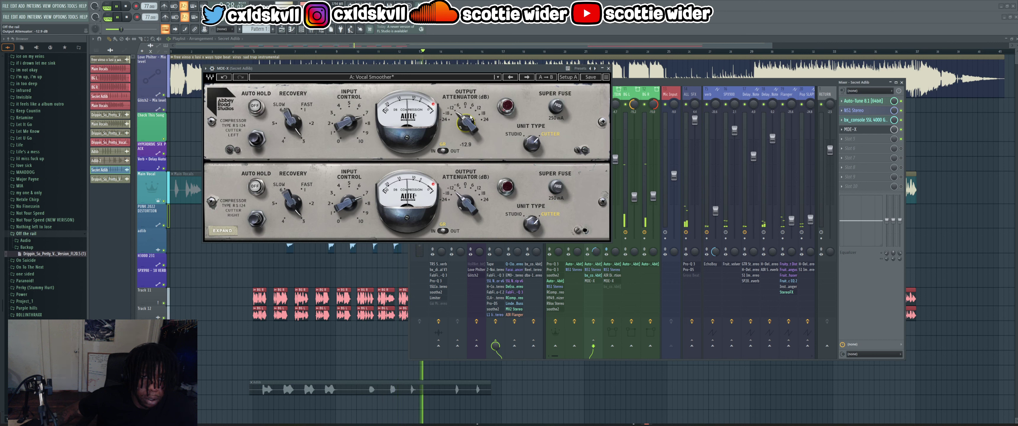
pyautogui.click(850, 130)
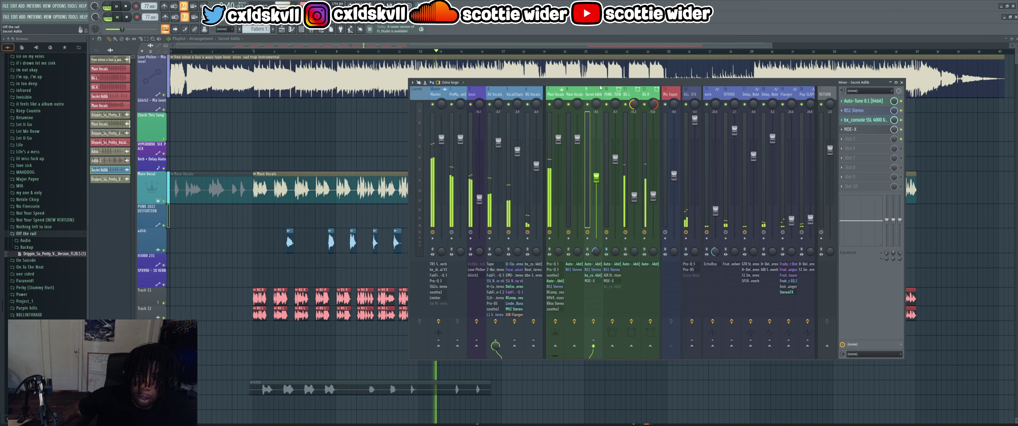
# - Add Fruity PanOMatic to the Secret Adlib track, move it to the first effect slot, adjust its LFO amount, and close it
pyautogui.click(863, 152)
pyautogui.click(180, 4)
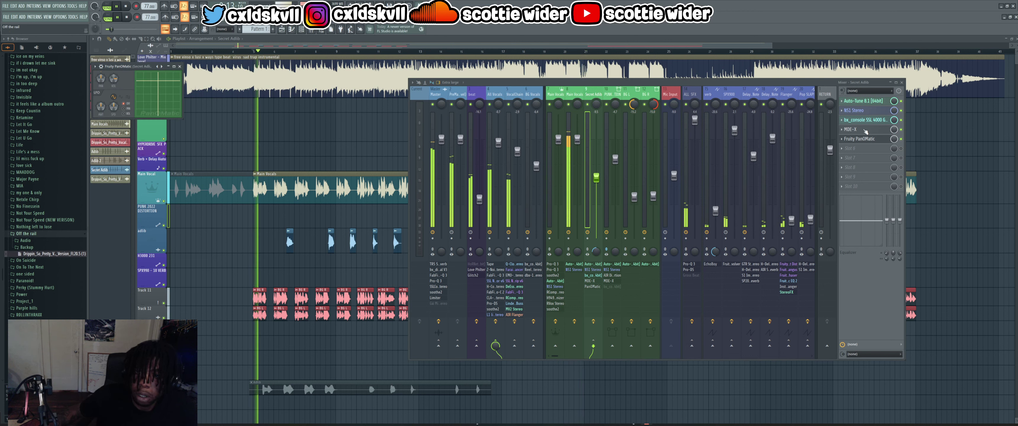
pyautogui.scroll(4, 865, 139)
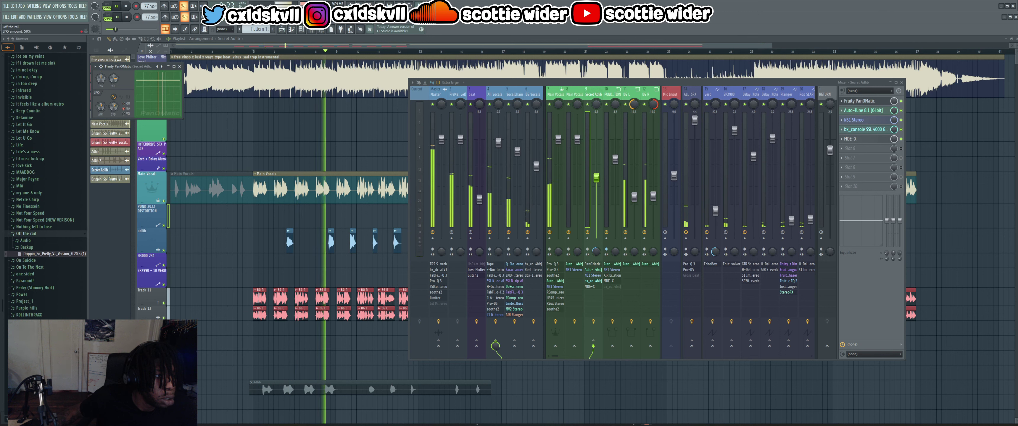
pyautogui.scroll(2, 101, 108)
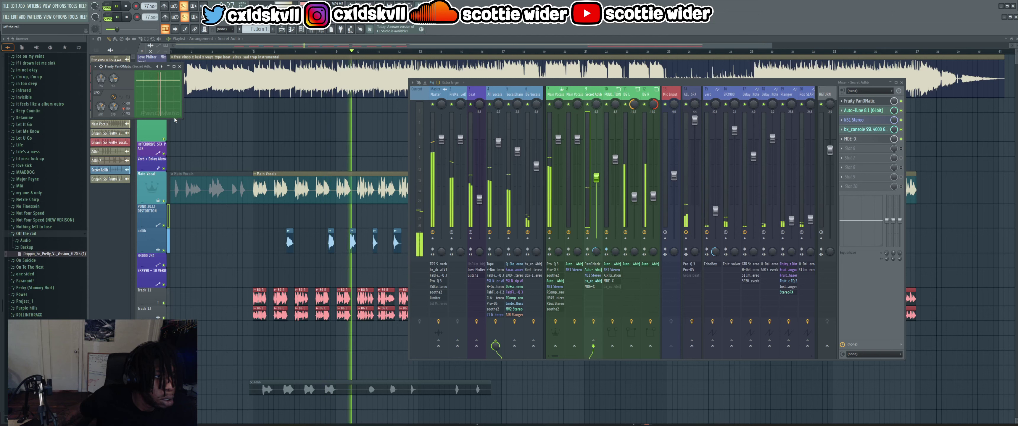
pyautogui.click(180, 66)
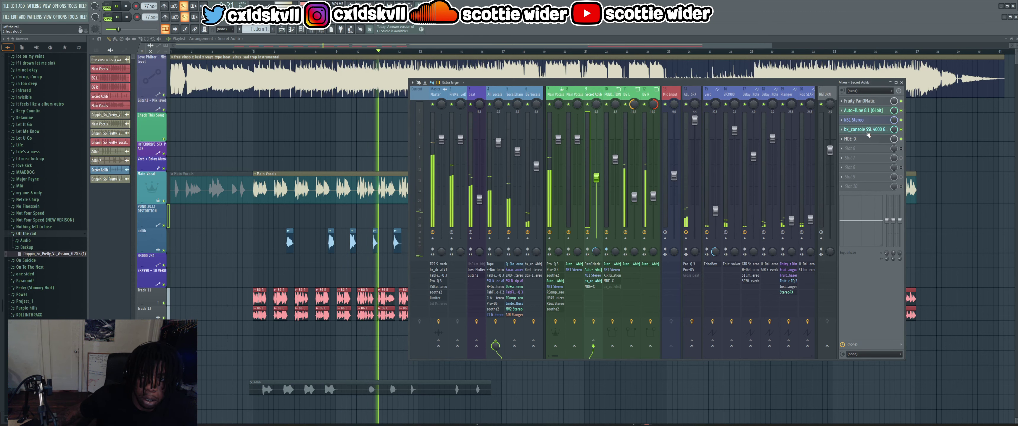
# - Reopen the Secret Adlib compressor, load its Vocal Attention preset, and replay the song from the start of the main vocals
pyautogui.click(852, 138)
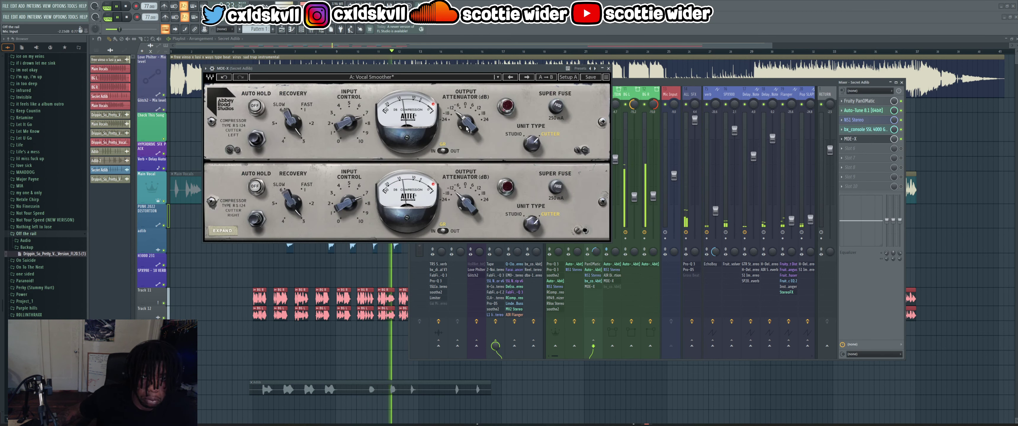
pyautogui.moveTo(467, 128); pyautogui.dragTo(477, 106)
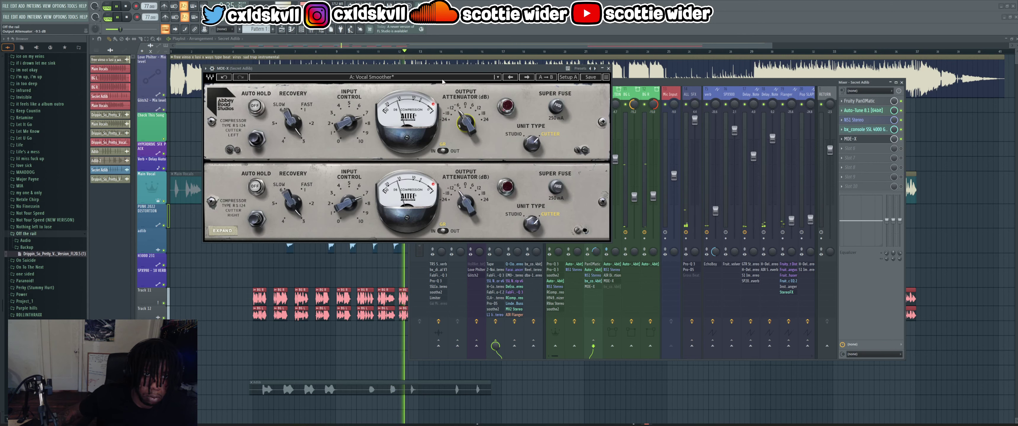
pyautogui.click(250, 52)
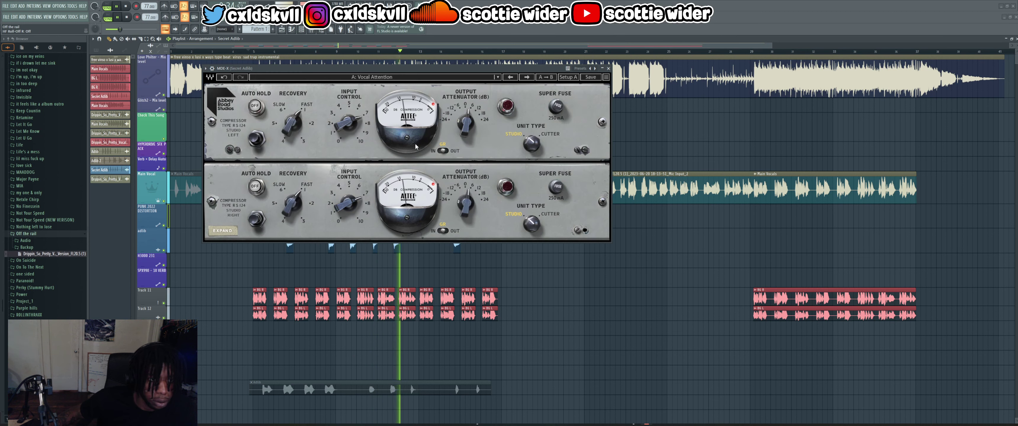
pyautogui.press('space')
pyautogui.press('space')
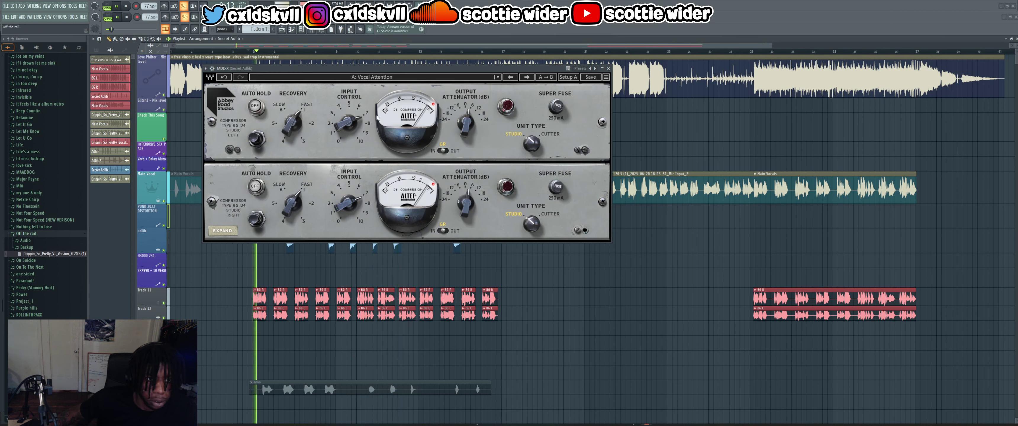
# - Lower the compressor's upper Output Attenuator while the adlibs play, and close the plugin
pyautogui.moveTo(470, 126); pyautogui.dragTo(471, 123)
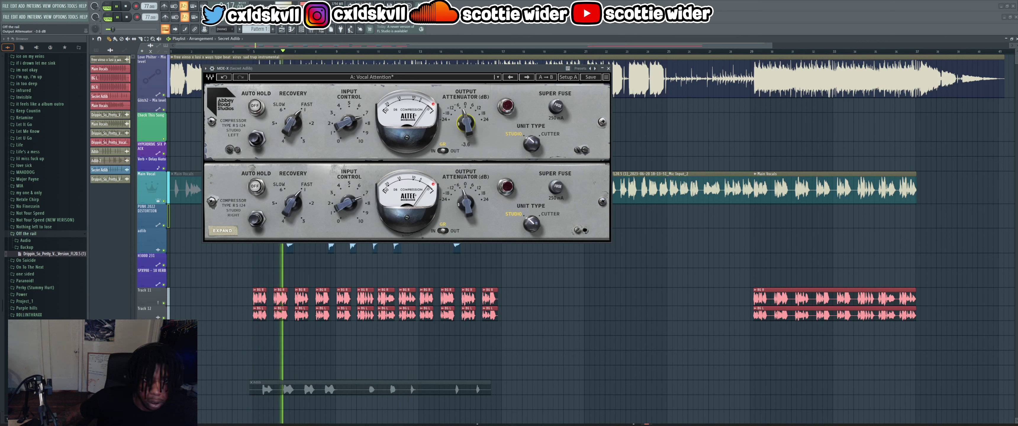
pyautogui.moveTo(466, 124); pyautogui.dragTo(466, 125)
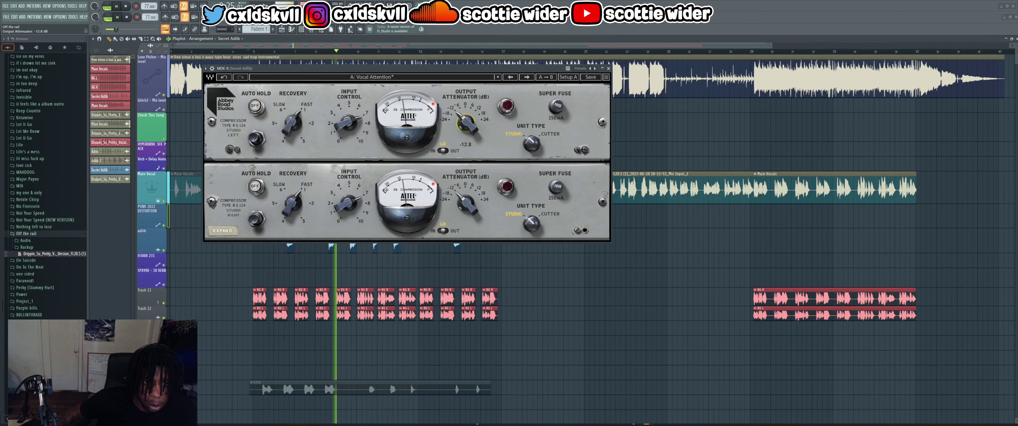
pyautogui.click(603, 68)
# - Bring up the mixer and add AIR Multi-Delay to the next free effect slot of the Secret Adlib track
pyautogui.click(301, 29)
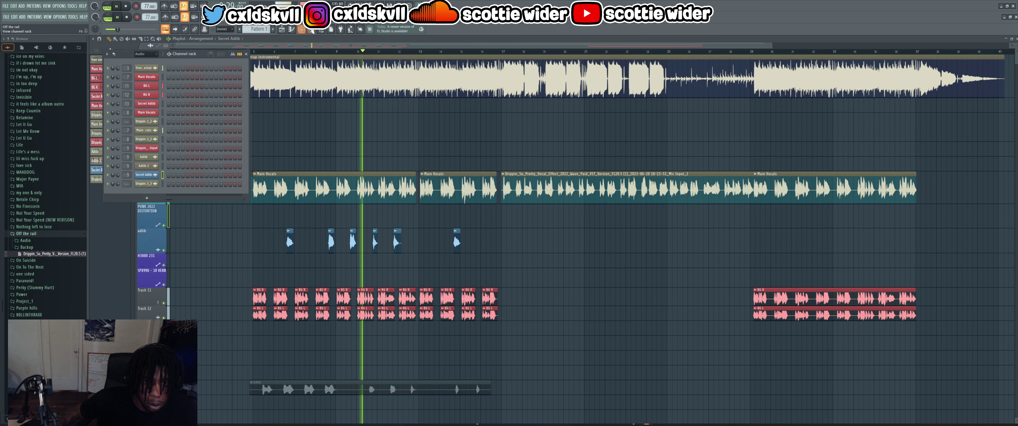
pyautogui.press('F9')
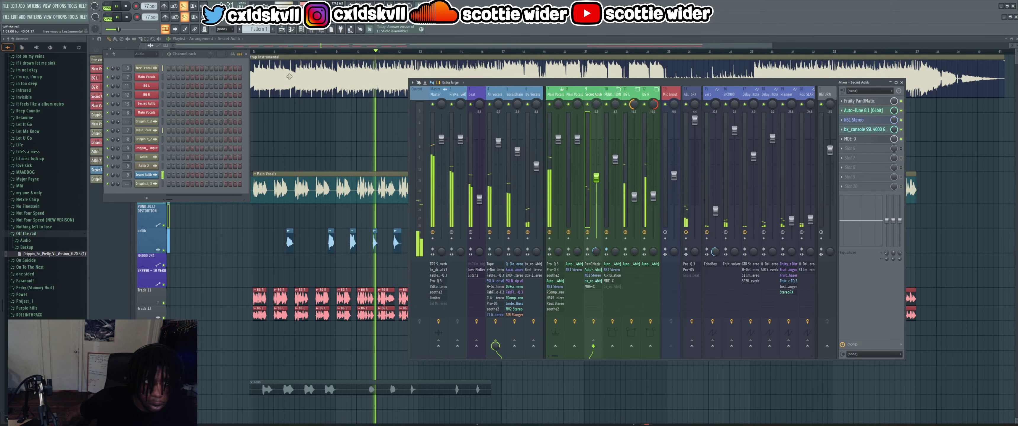
pyautogui.press('F6')
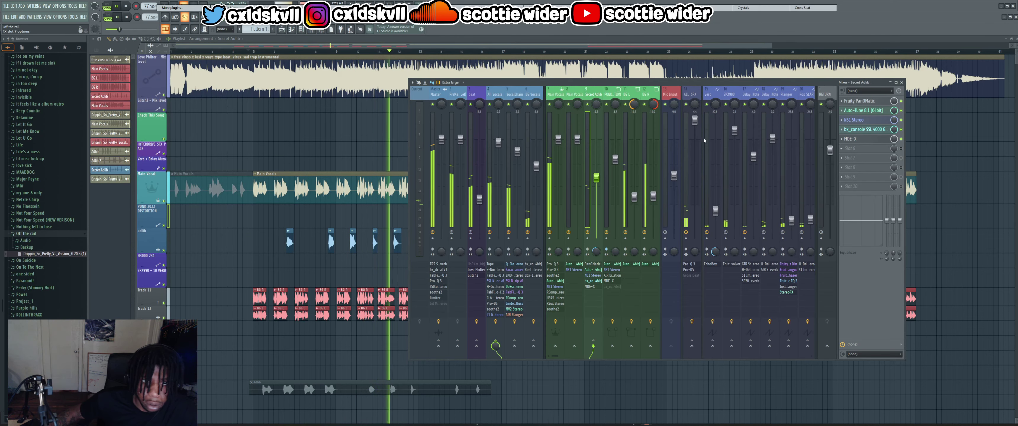
pyautogui.click(196, 19)
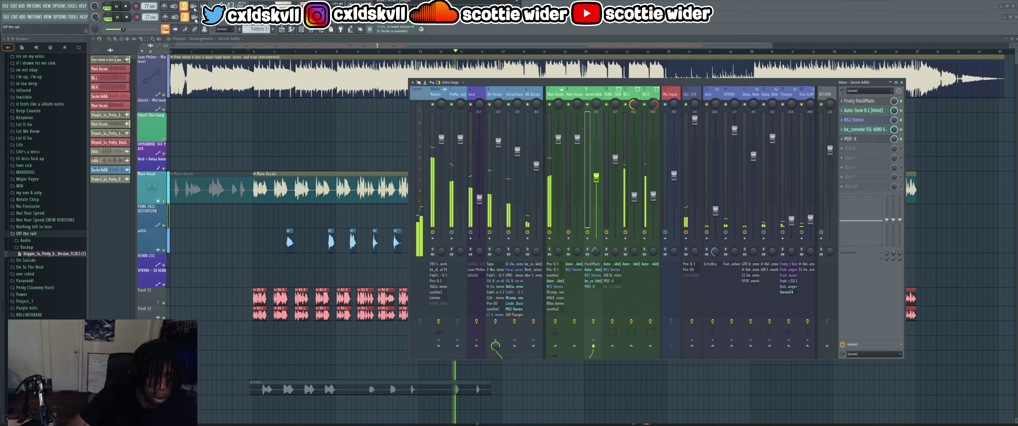
pyautogui.click(419, 40)
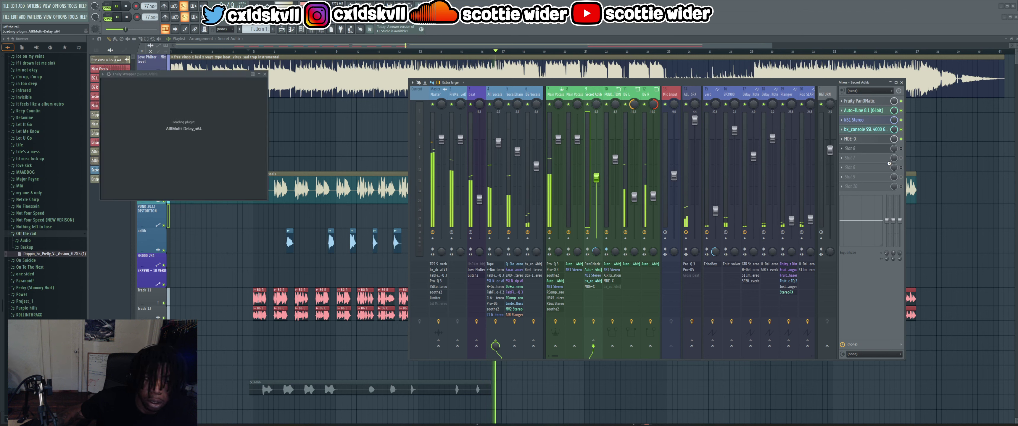
# - Replay the adlibs, set the Secret Adlib compressor's upper Output Attenuator to -12.9 dB, and close the plugin
pyautogui.press('space')
pyautogui.click(869, 140)
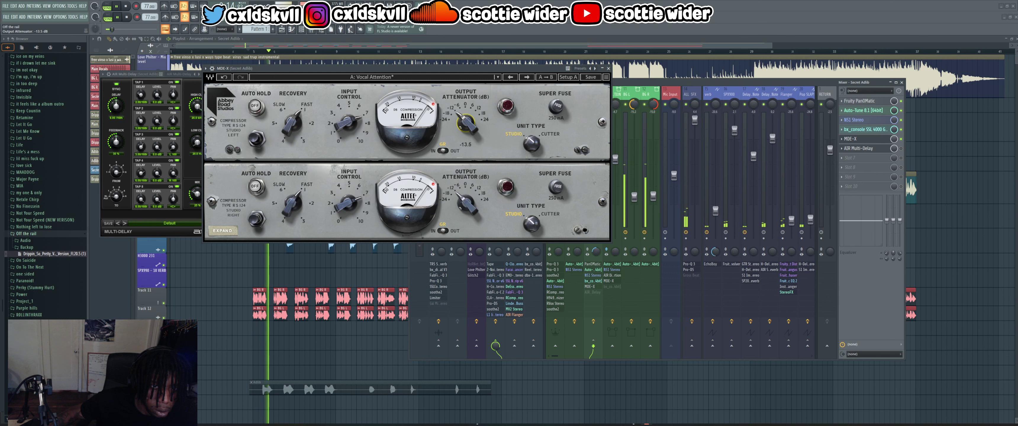
pyautogui.moveTo(466, 123); pyautogui.dragTo(466, 124)
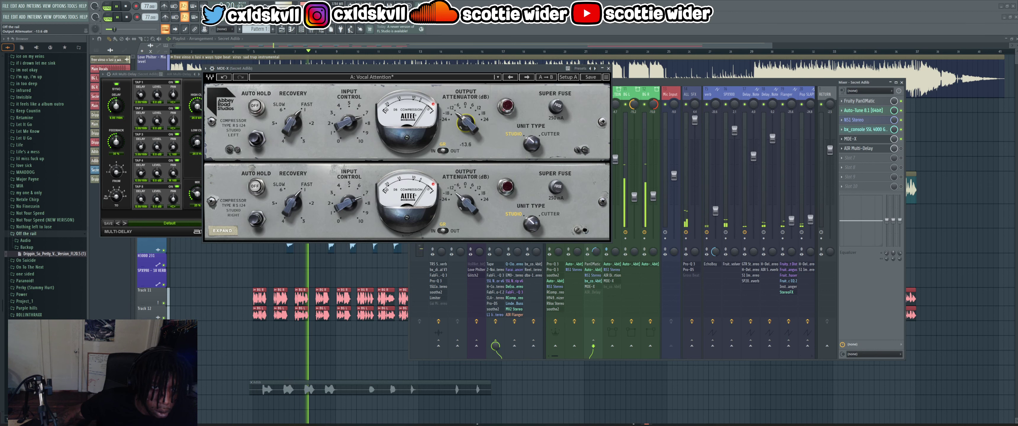
pyautogui.scroll(3, 466, 123)
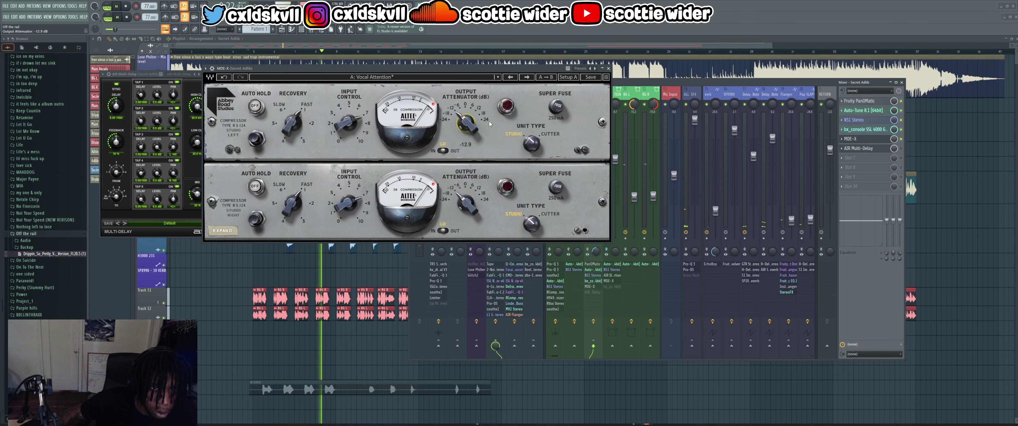
pyautogui.click(608, 68)
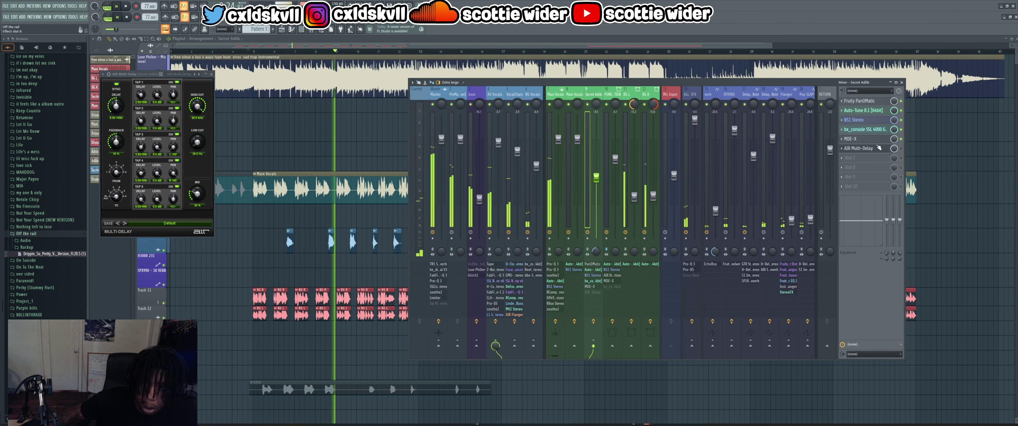
# - Toggle AIR Multi-Delay on the Secret Adlib track and switch it to its stereo preset number 10
pyautogui.click(902, 149)
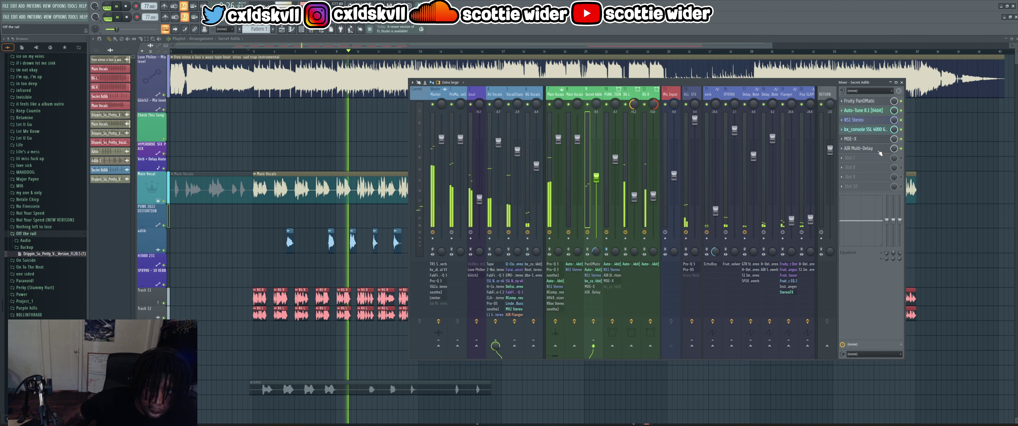
pyautogui.click(154, 262)
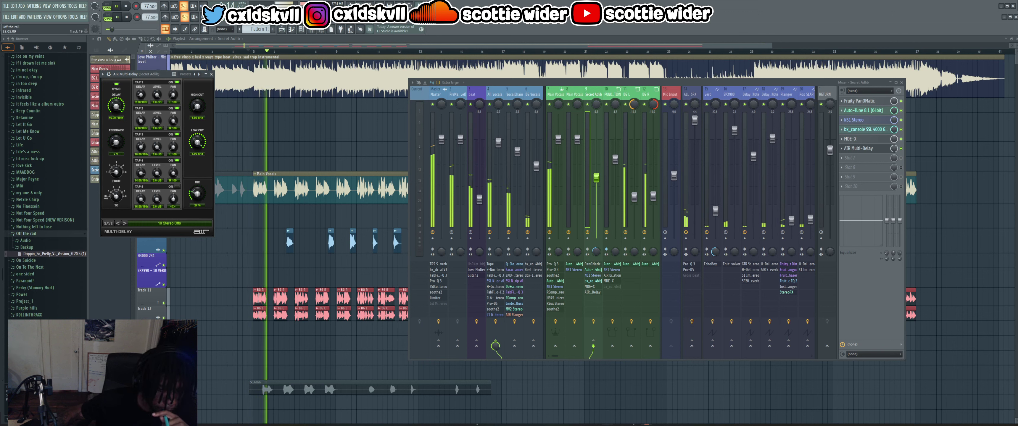
# - Select the Master track, check its bx_digital V3 equalizer during playback, and close that plugin
pyautogui.click(436, 95)
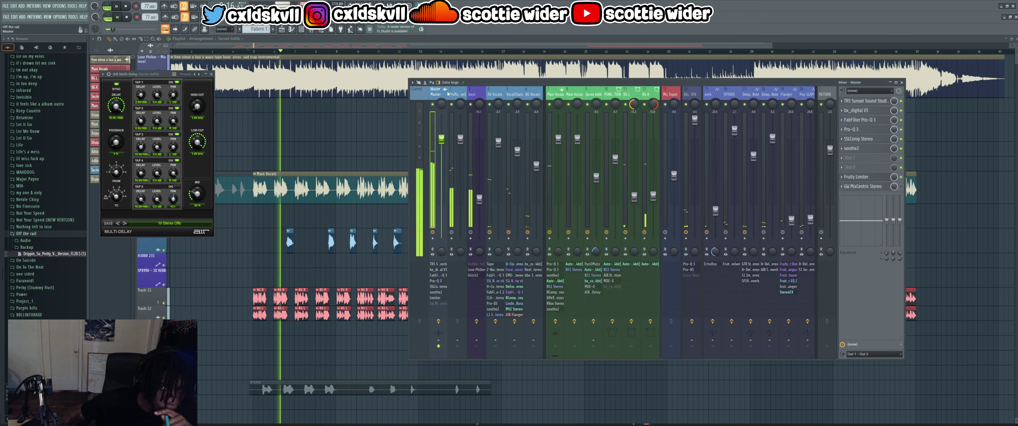
pyautogui.click(854, 113)
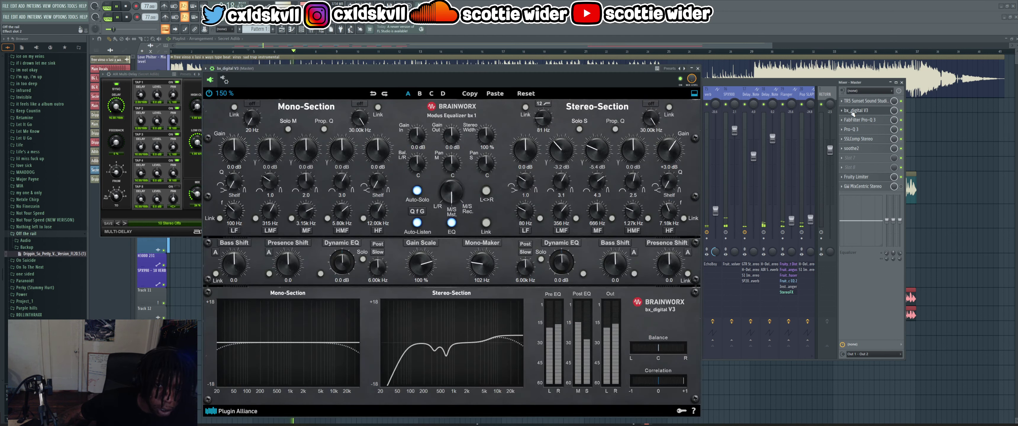
pyautogui.click(869, 121)
pyautogui.click(869, 121)
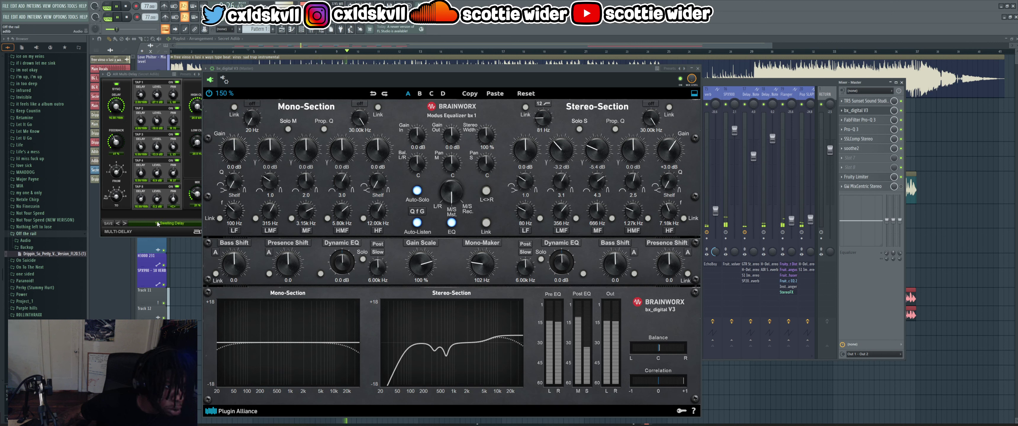
pyautogui.click(697, 68)
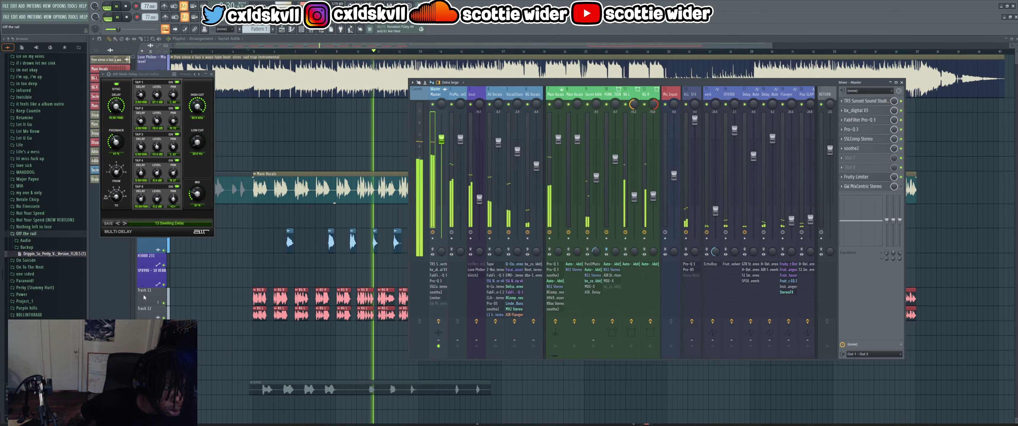
# - Audition further AIR Multi-Delay presets against the playing adlibs, stepping up to 24 One Bar Loop
pyautogui.click(124, 224)
pyautogui.click(124, 223)
pyautogui.click(125, 223)
pyautogui.click(125, 224)
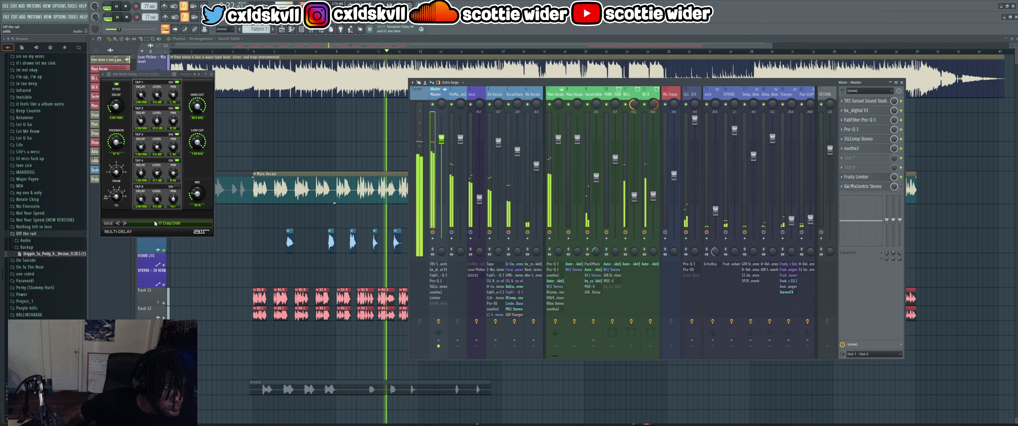
pyautogui.scroll(-7, 163, 223)
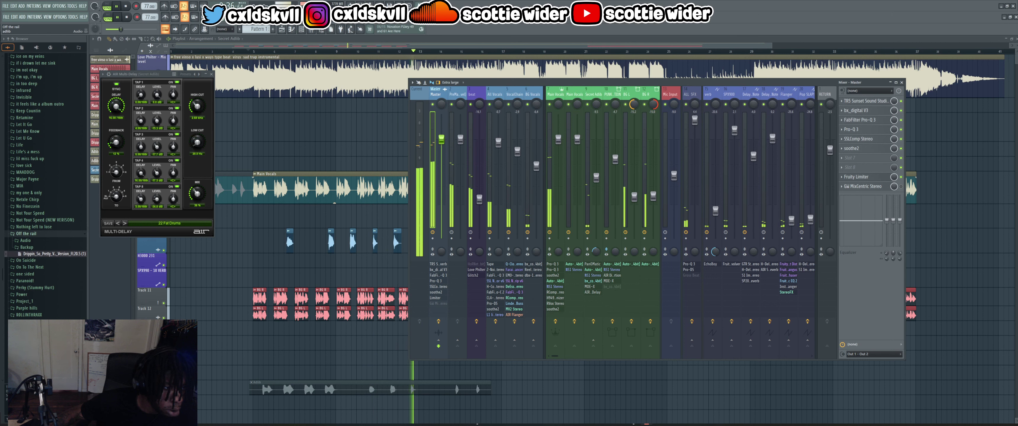
pyautogui.press('space')
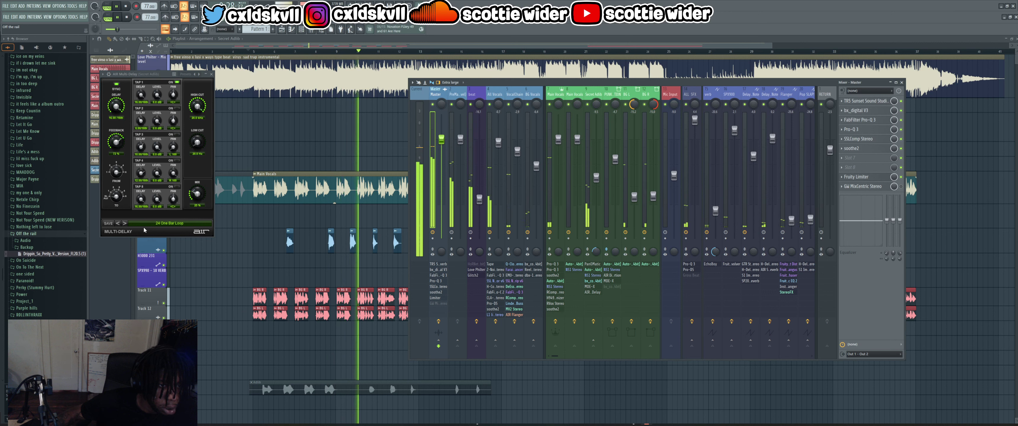
# - Audition the 07 Clave Delay preset, switch AIR Multi-Delay to 08 Triplet Delay, and select the Secret Adlib mixer track
pyautogui.click(162, 225)
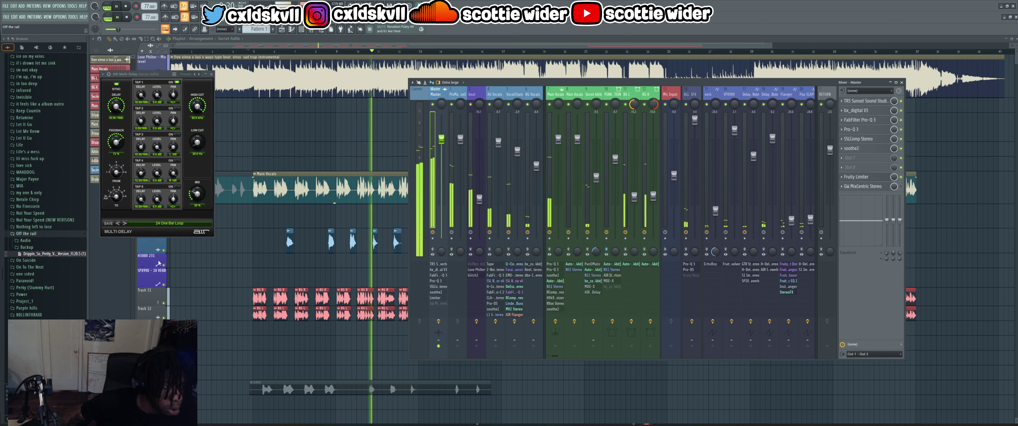
pyautogui.click(158, 257)
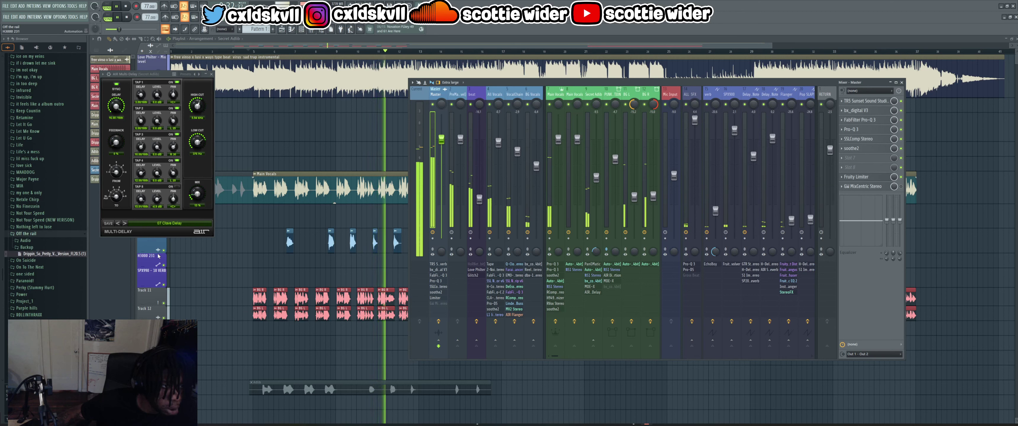
pyautogui.press('space')
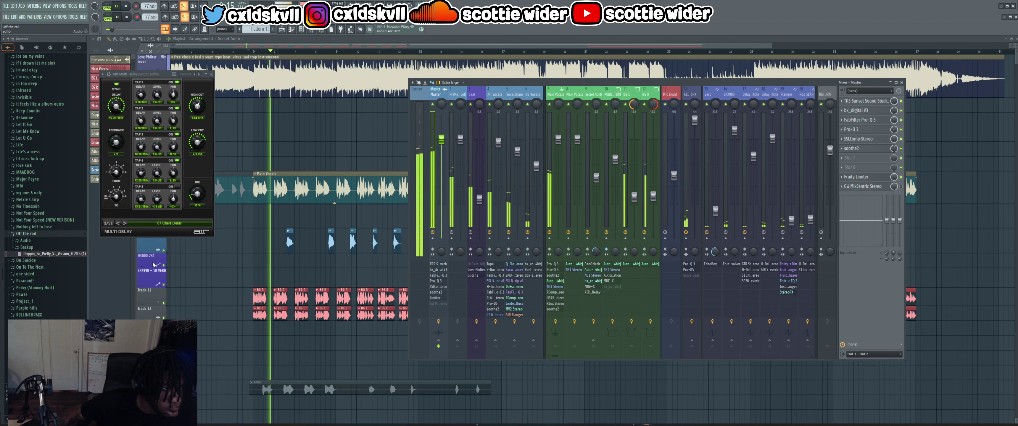
pyautogui.click(124, 224)
pyautogui.click(124, 223)
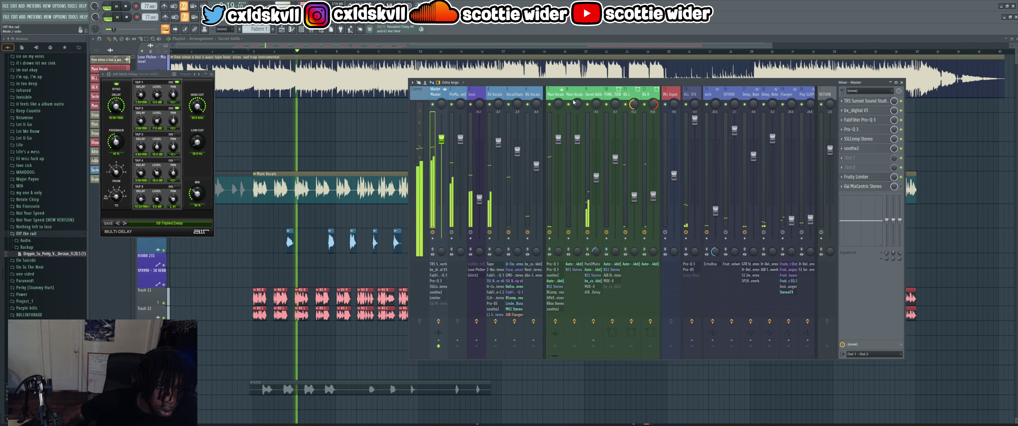
pyautogui.click(592, 94)
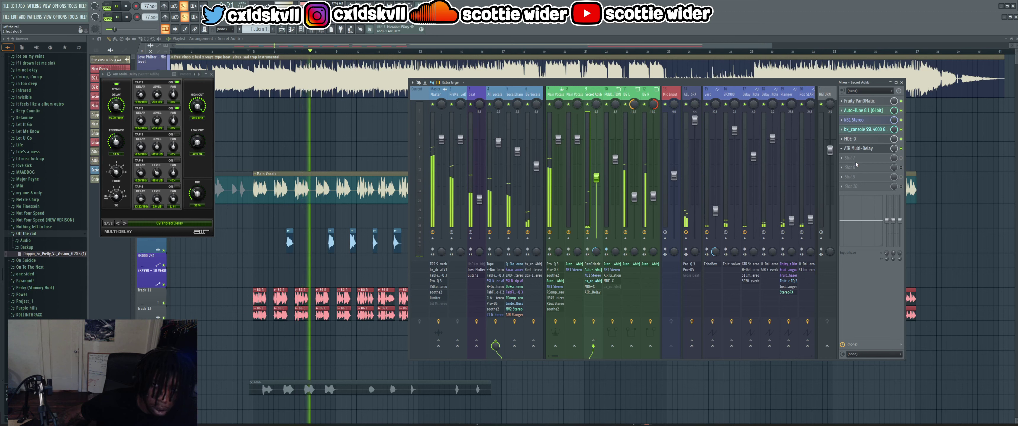
# - Remove AIR Multi-Delay from the Secret Adlib track's effect chain
pyautogui.click(853, 149)
pyautogui.click(854, 148)
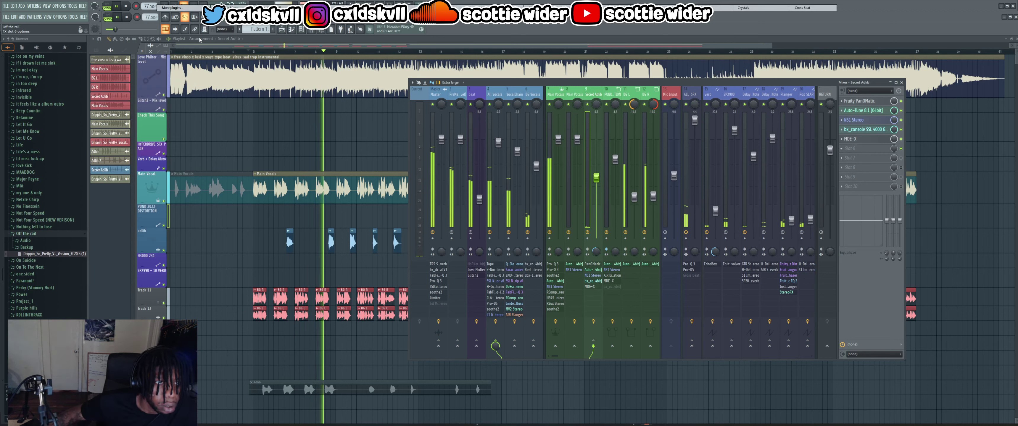
# - Load Doubler4 Stereo on the Secret Adlib track after the compressor and switch it to another preset
pyautogui.click(197, 9)
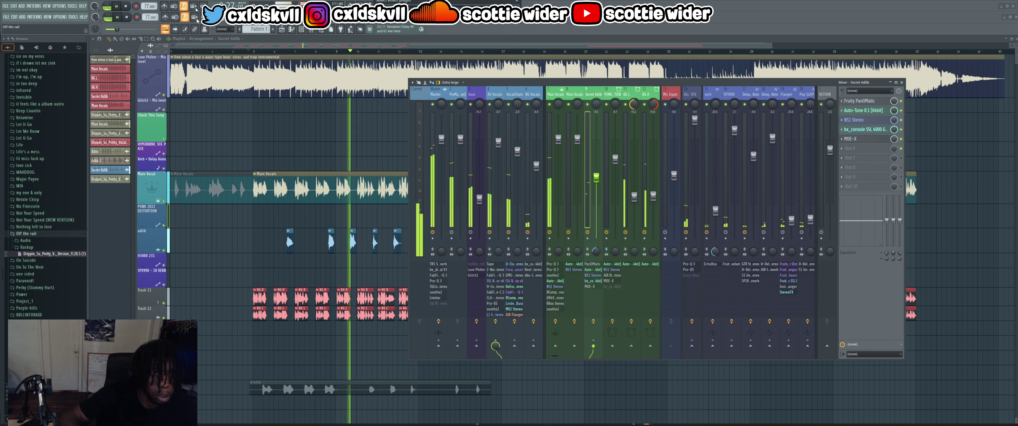
pyautogui.doubleClick(416, 53)
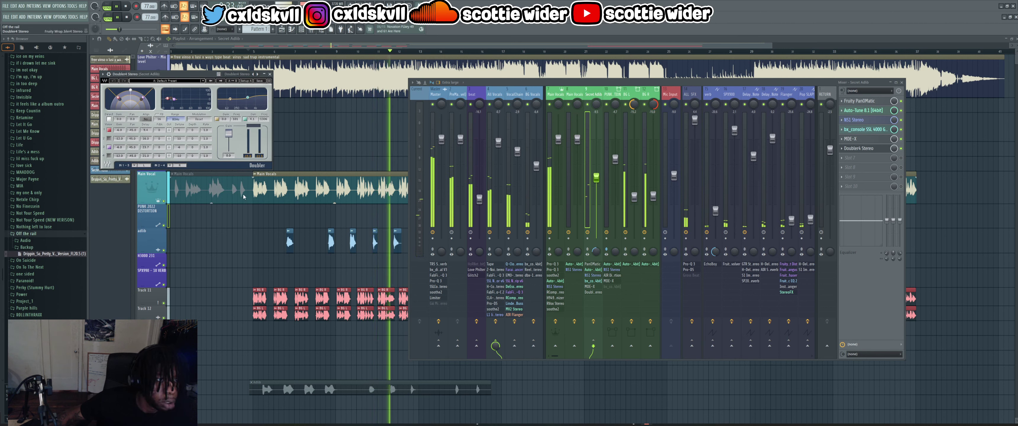
pyautogui.click(221, 80)
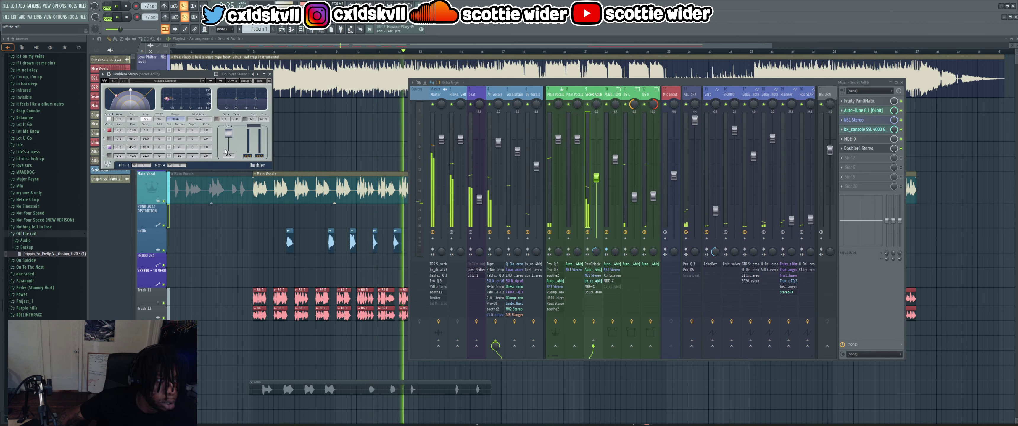
# - Replay the section from just before the first adlib to judge Doubler4 Stereo, then close the plugin and stop playback
pyautogui.click(273, 52)
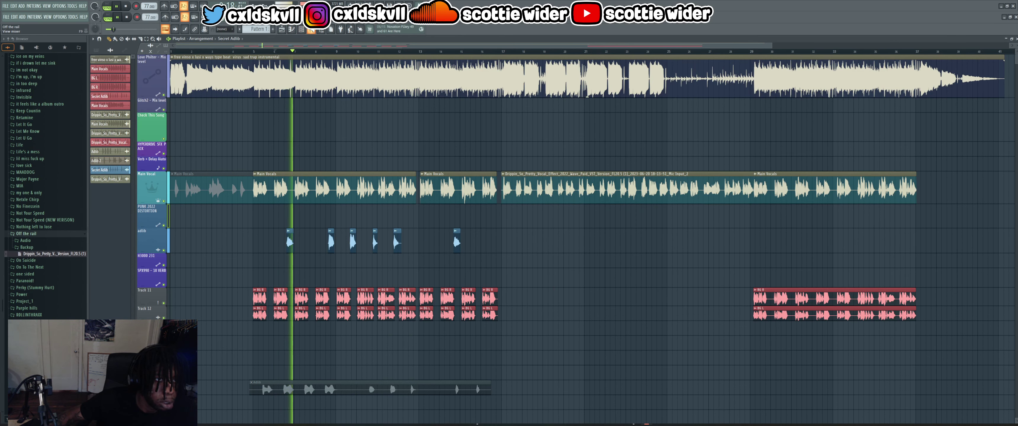
pyautogui.press('F9')
pyautogui.click(865, 148)
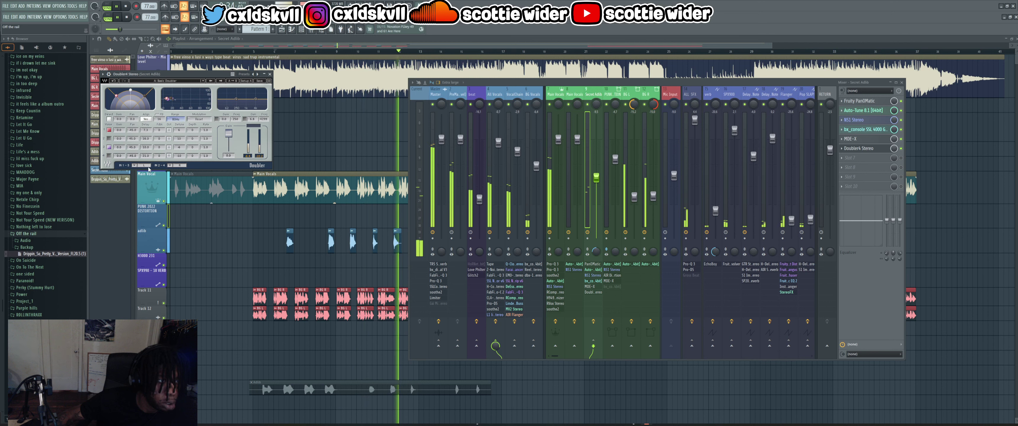
pyautogui.moveTo(897, 151); pyautogui.dragTo(897, 168)
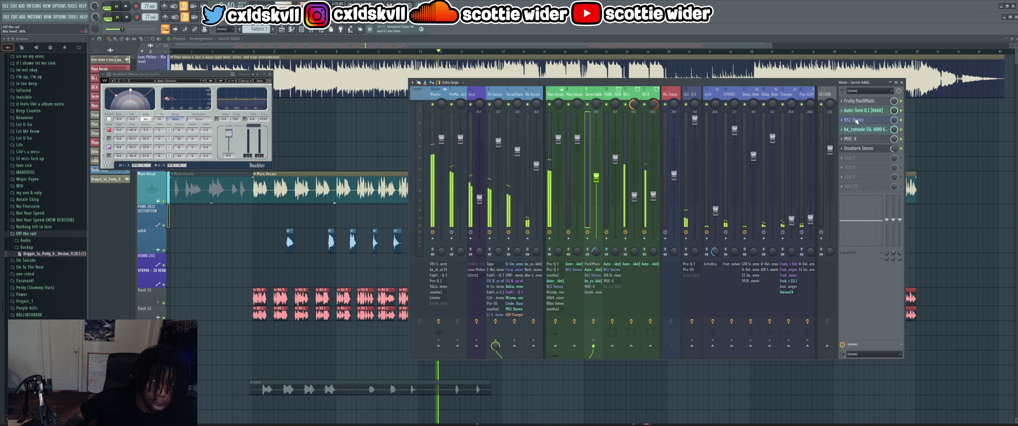
pyautogui.click(270, 74)
pyautogui.press('space')
pyautogui.click(427, 145)
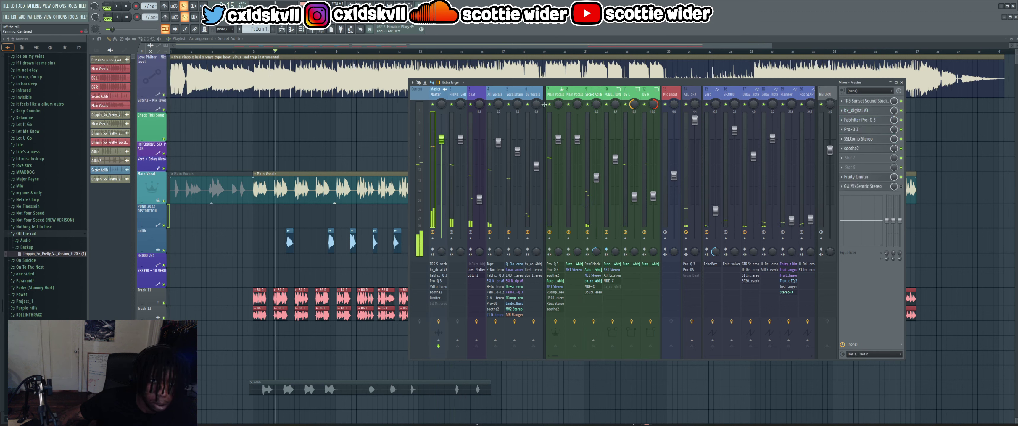
pyautogui.click(478, 422)
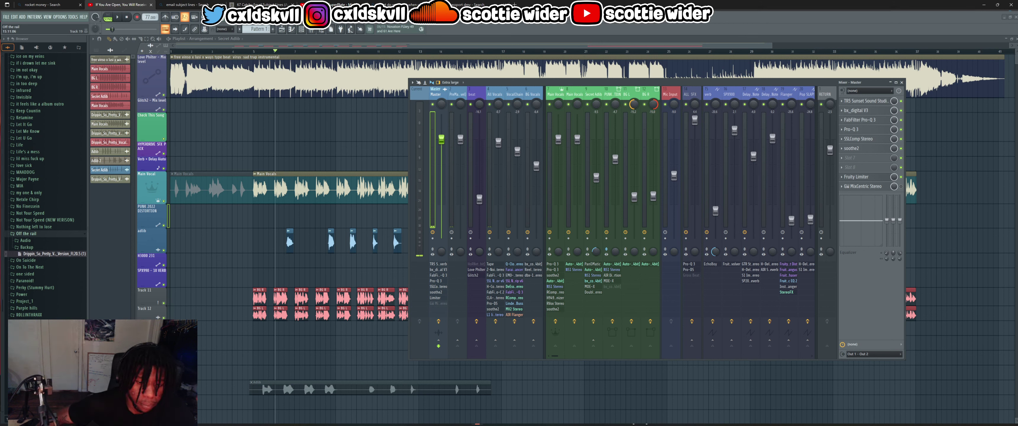
pyautogui.click(634, 424)
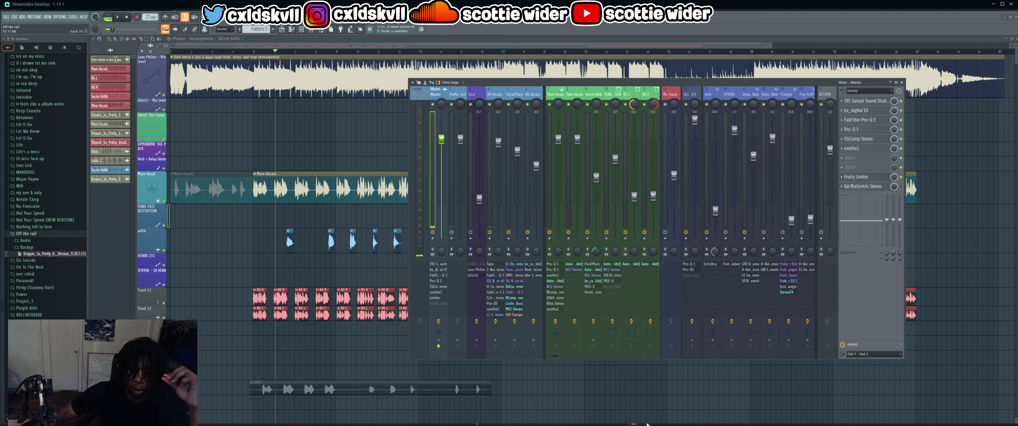
pyautogui.click(647, 424)
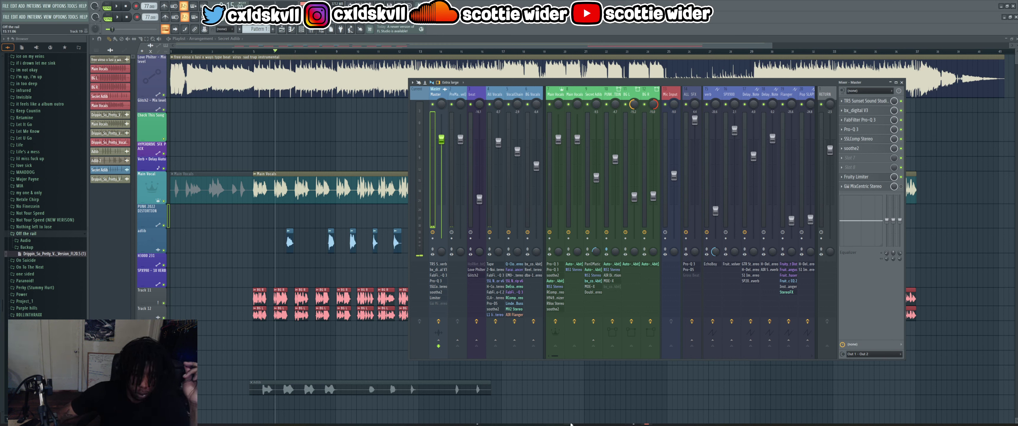
pyautogui.click(483, 424)
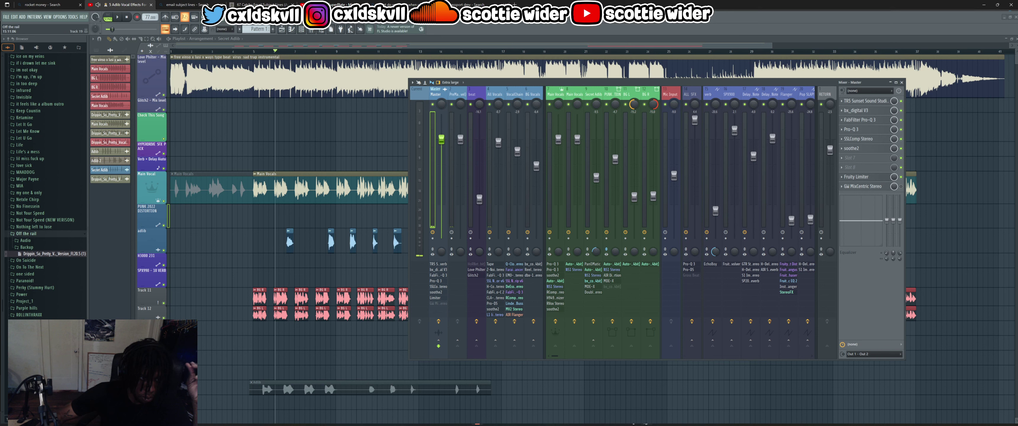
# - Play the adlibs again and remove Doubler4 Stereo from the Secret Adlib track
pyautogui.press('space')
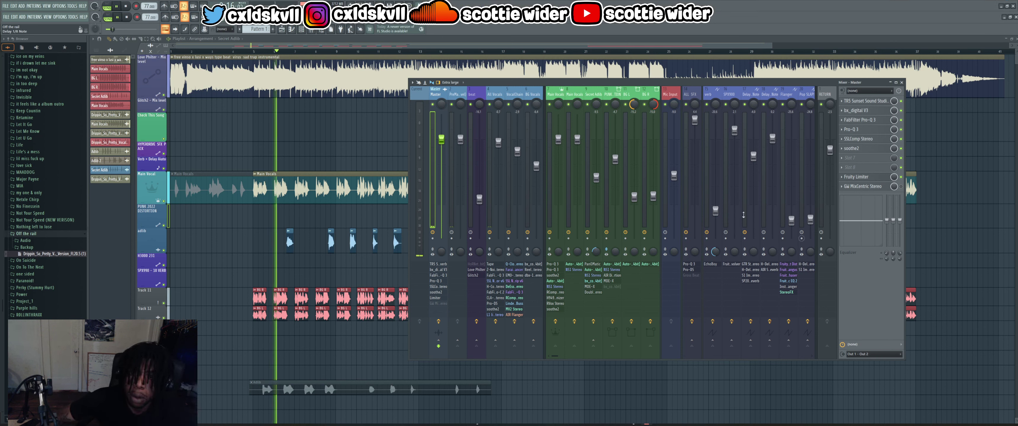
pyautogui.click(597, 96)
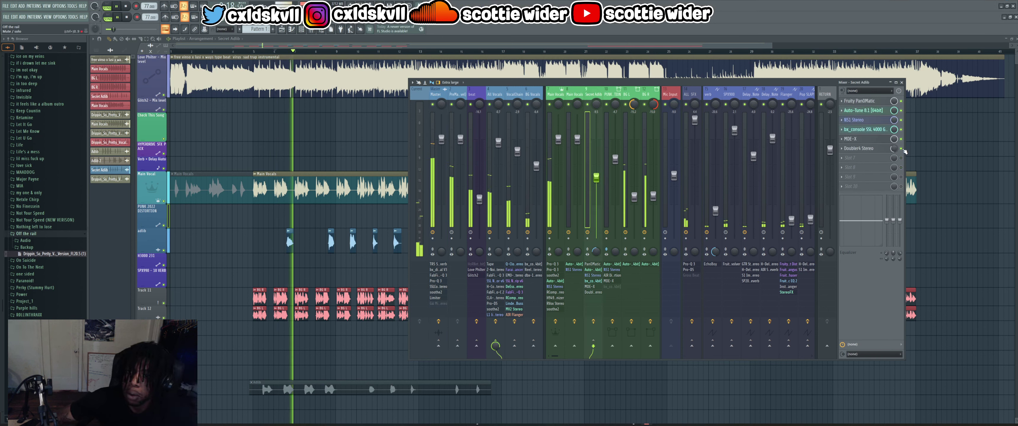
pyautogui.click(901, 149)
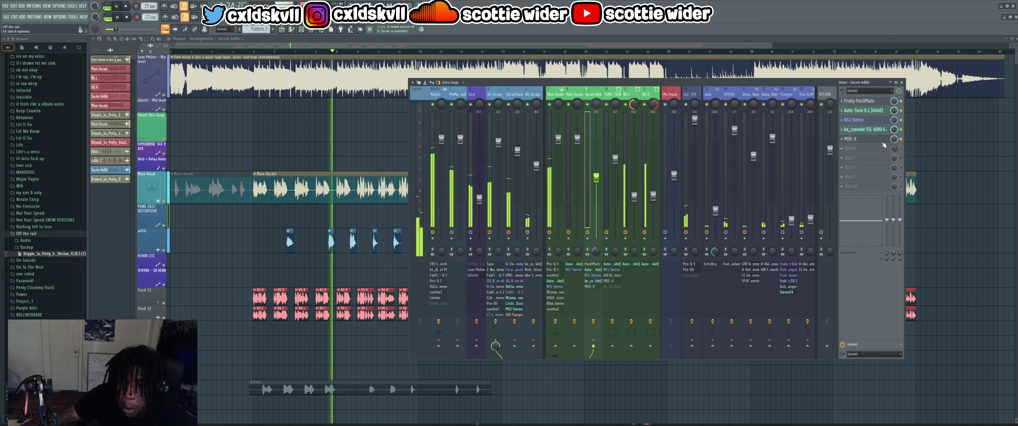
# - Bypass the Abbey Road compressor on the Secret Adlib track and close its window
pyautogui.click(865, 139)
pyautogui.click(900, 139)
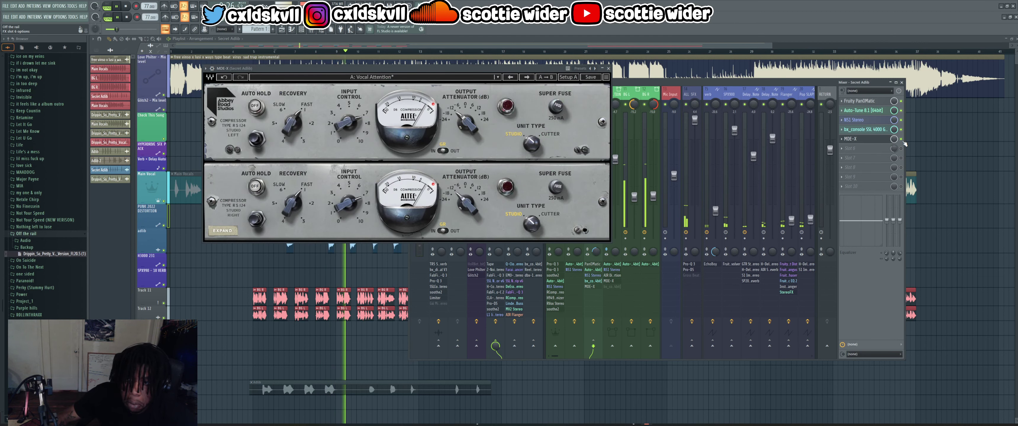
pyautogui.click(608, 68)
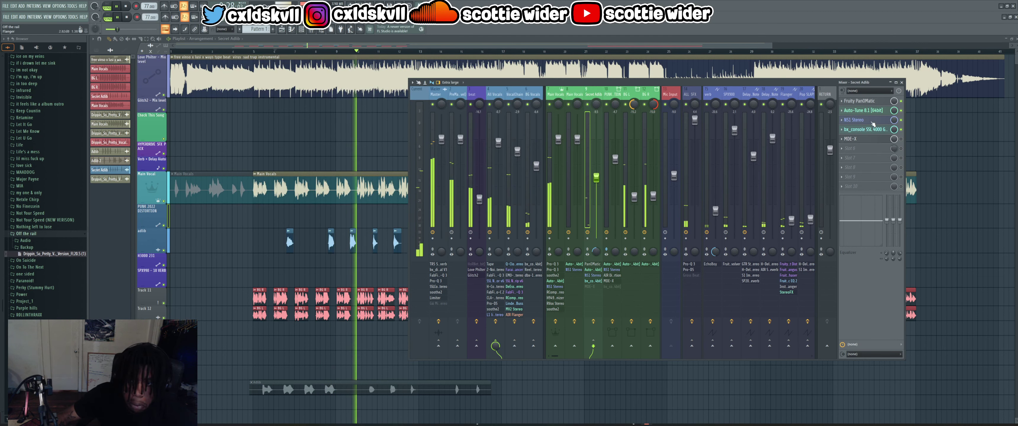
# - Load RVox Stereo in the free slot below the bypassed compressor on Secret Adlib and preview the adlibs
pyautogui.click(868, 150)
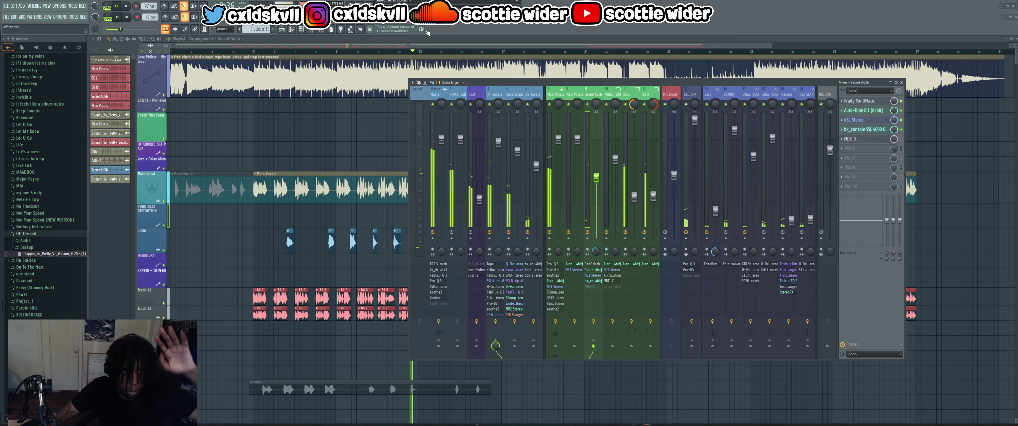
pyautogui.click(428, 33)
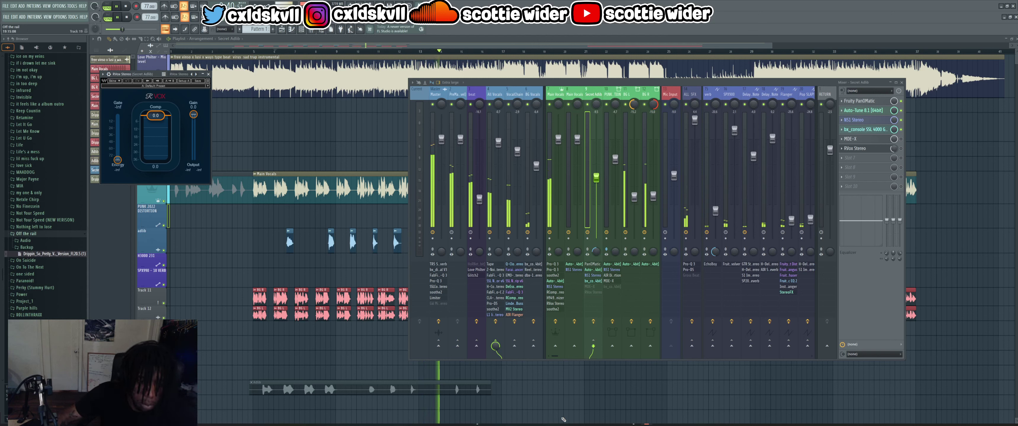
pyautogui.press('space')
pyautogui.press('space')
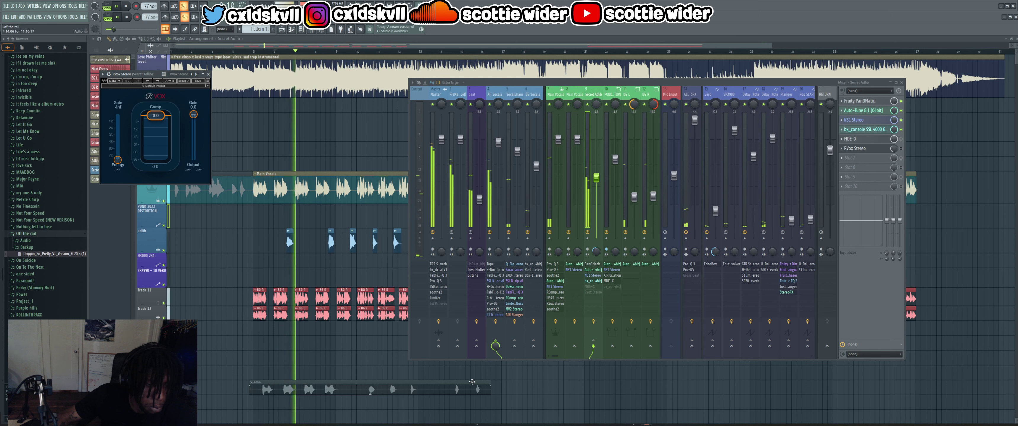
pyautogui.press('space')
# - Move RVox Stereo one slot up, above the Abbey Road compressor, and replay the adlibs
pyautogui.click(902, 149)
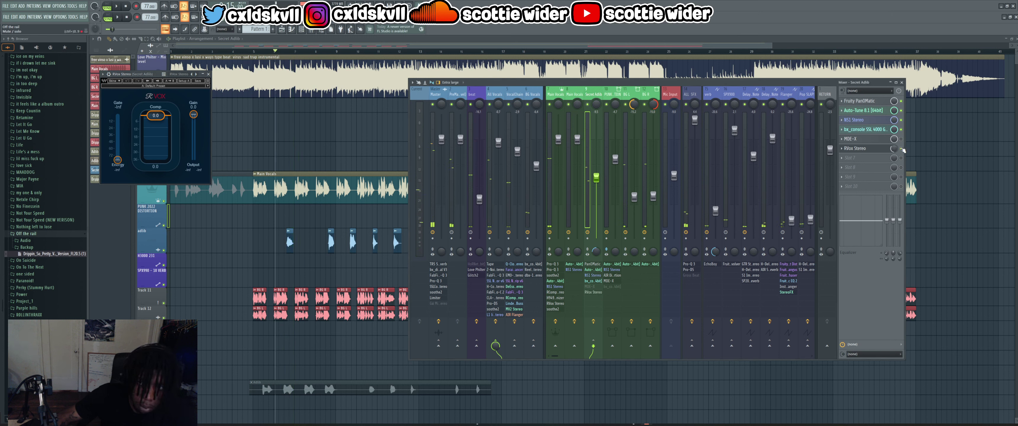
pyautogui.moveTo(894, 149); pyautogui.dragTo(894, 131)
pyautogui.press('space')
pyautogui.scroll(1, 884, 149)
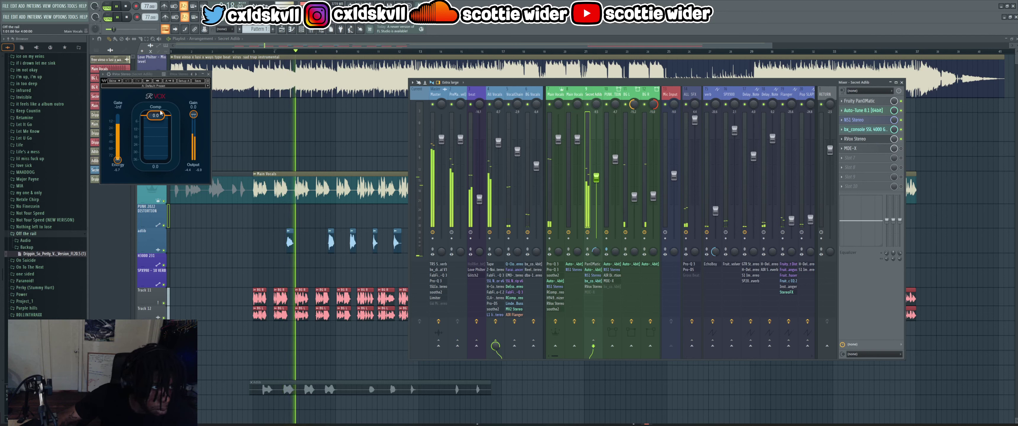
# - Play the arrangement from the beginning with the mixer and the RVox Stereo window open
pyautogui.press('space')
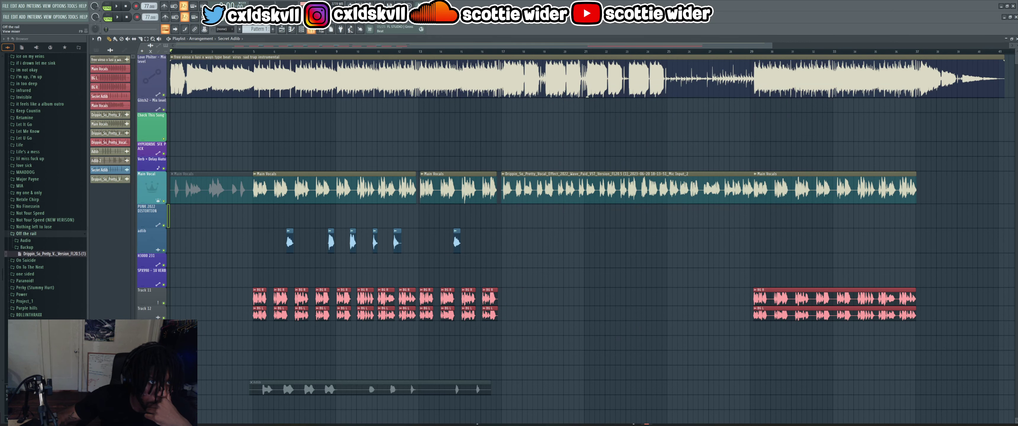
pyautogui.press('F9')
pyautogui.press('space')
pyautogui.click(855, 139)
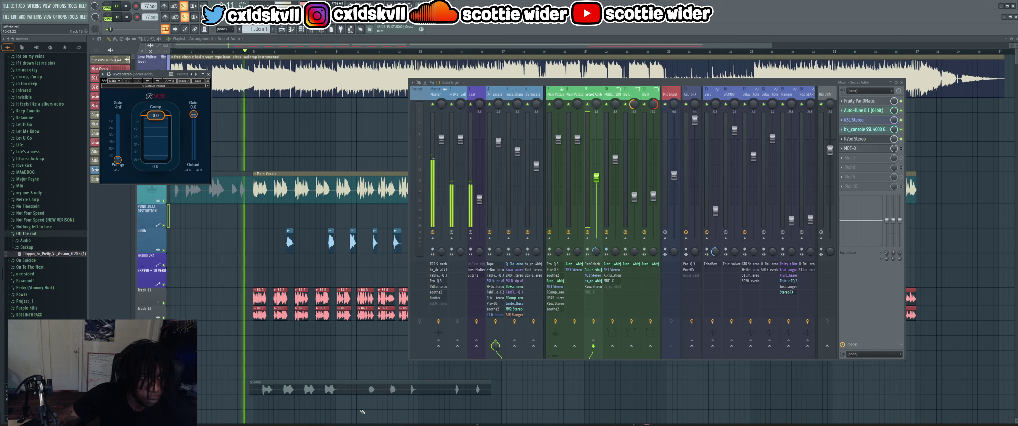
pyautogui.press('space')
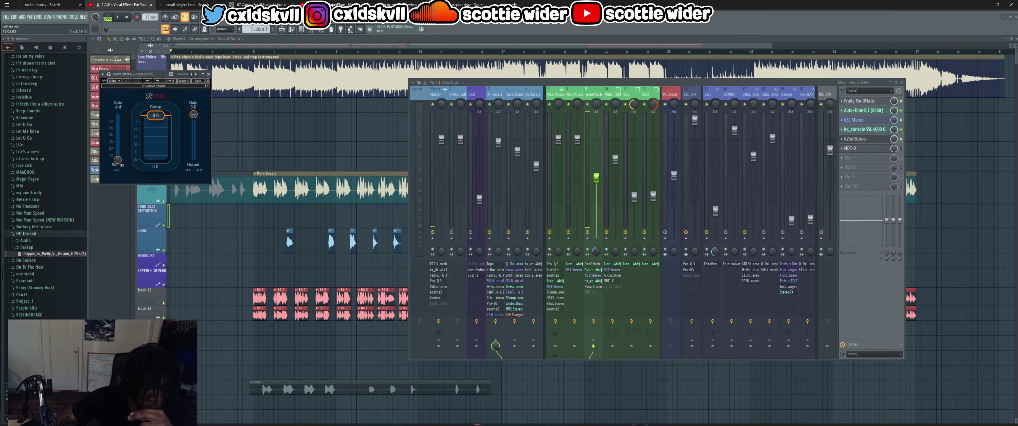
pyautogui.click(635, 424)
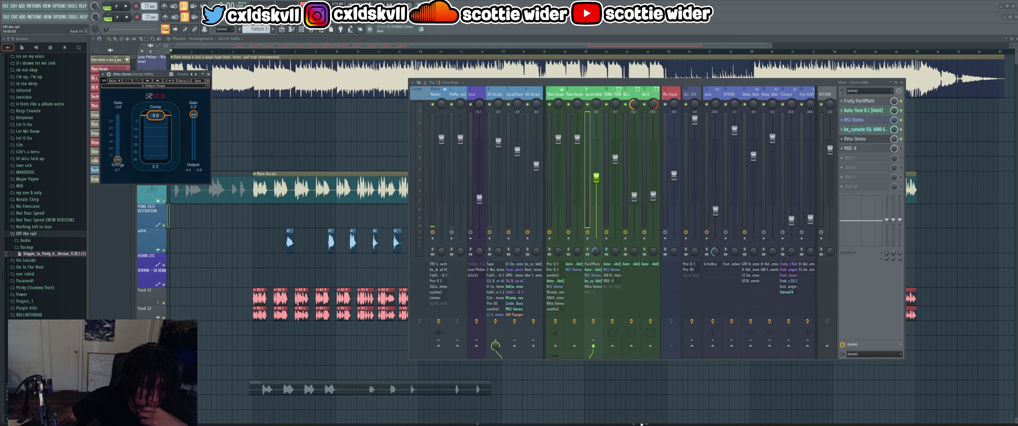
pyautogui.click(647, 425)
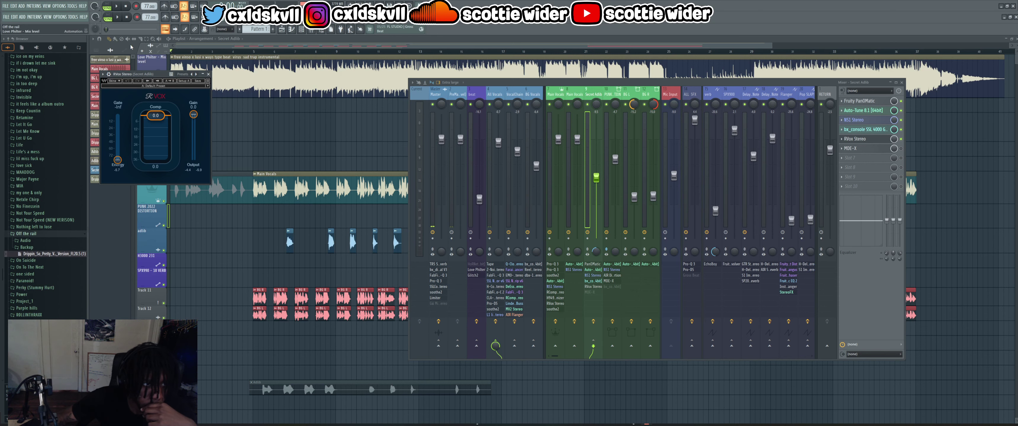
pyautogui.click(149, 58)
# - Set the RVox Stereo gain to -12.0 during playback and lower its compression threshold
pyautogui.click(118, 6)
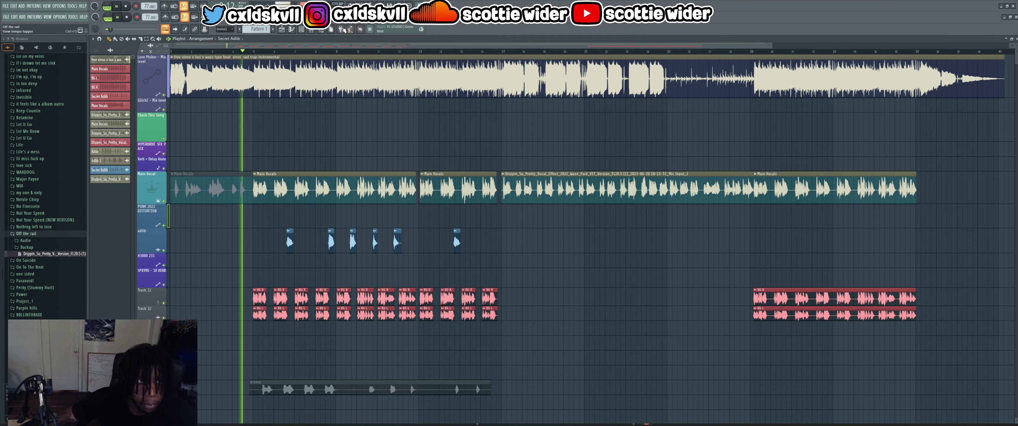
pyautogui.press('F9')
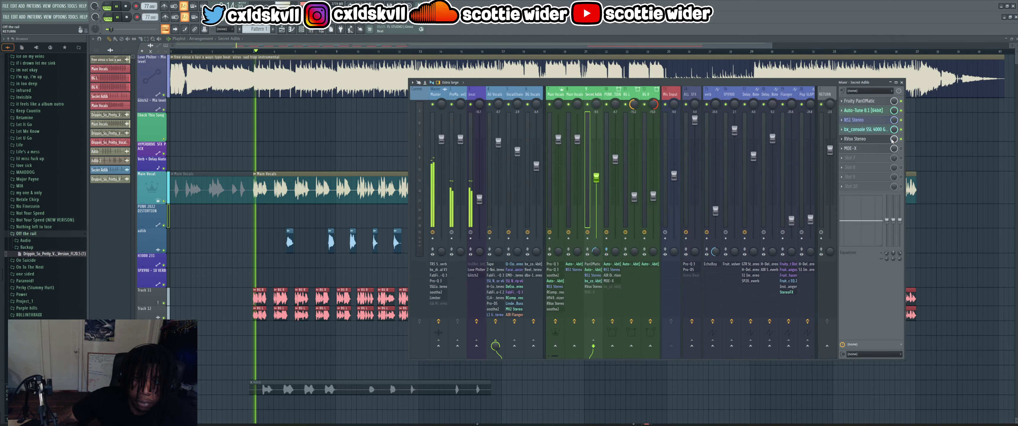
pyautogui.click(871, 142)
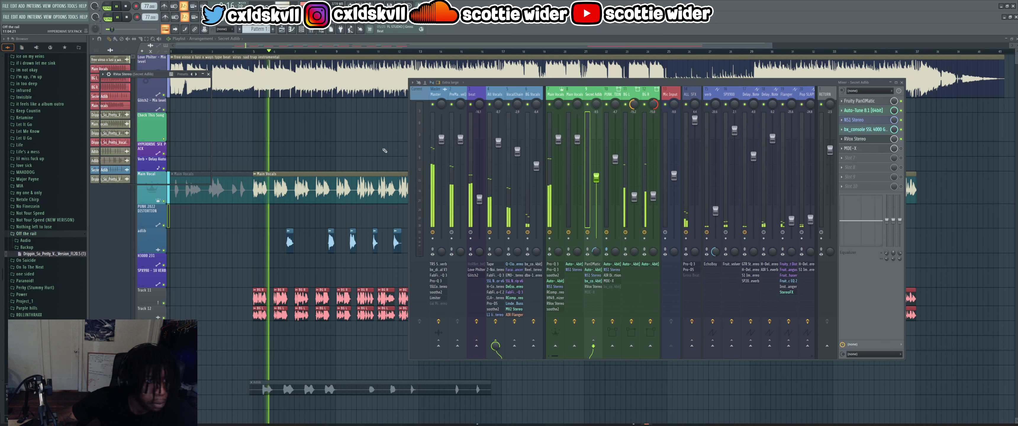
pyautogui.moveTo(192, 115); pyautogui.dragTo(181, 131)
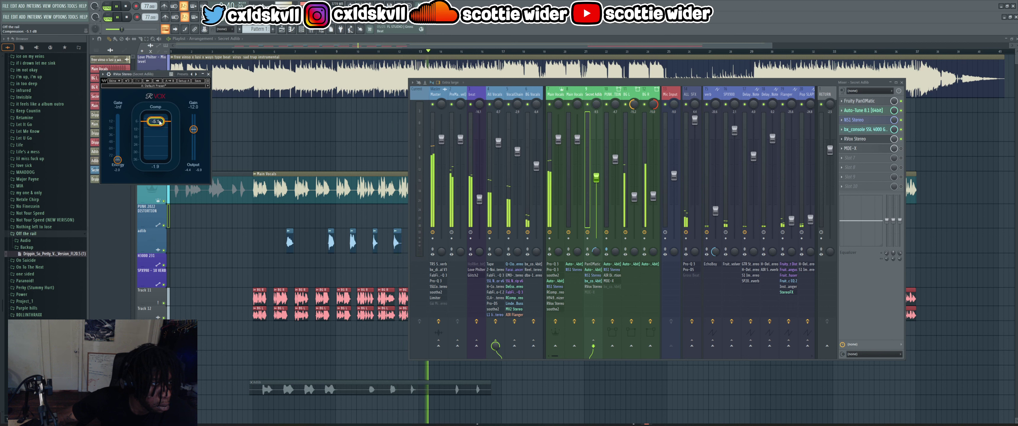
# - Replay from just before the first adlib and lower the RVox compression on Secret Adlib to about -7.7
pyautogui.click(279, 51)
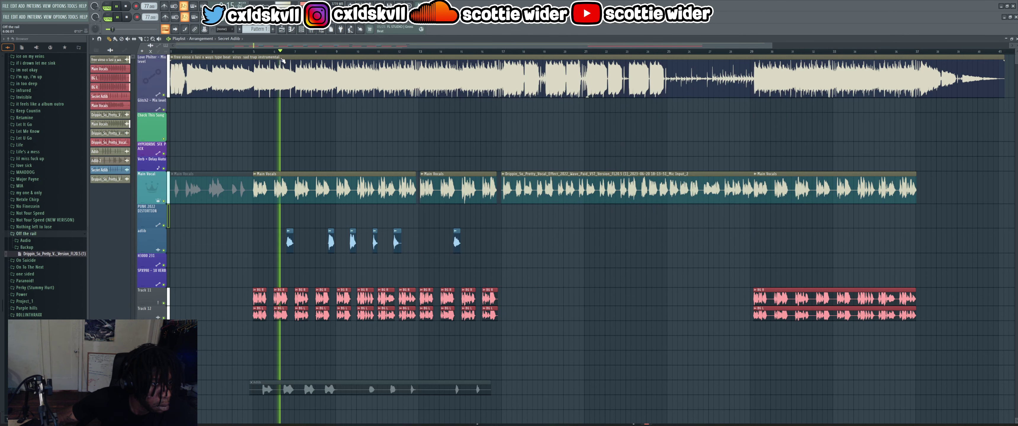
pyautogui.click(315, 31)
pyautogui.click(314, 29)
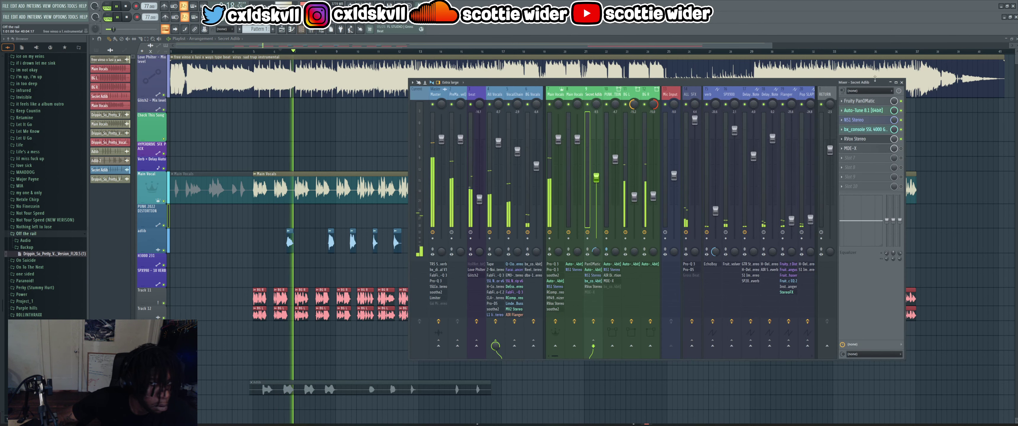
pyautogui.click(883, 139)
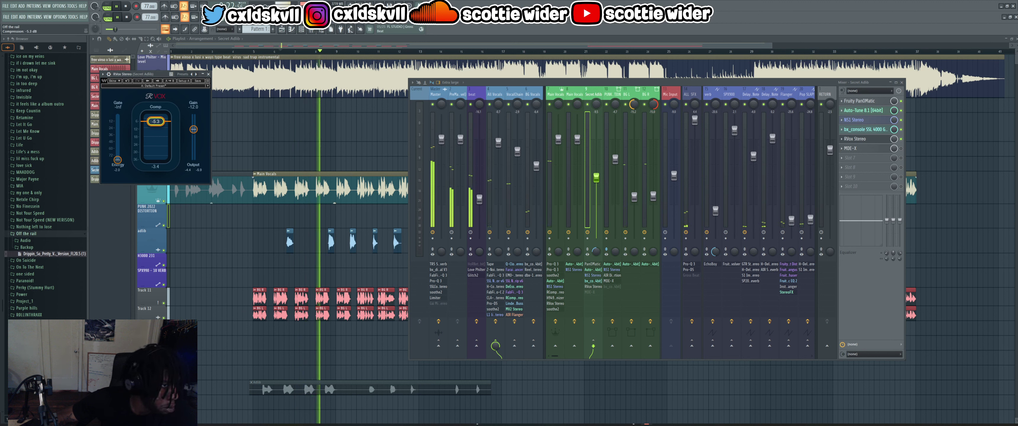
pyautogui.moveTo(149, 124)
pyautogui.mouseDown()
pyautogui.moveTo(156, 157)
pyautogui.moveTo(154, 128)
pyautogui.mouseUp()
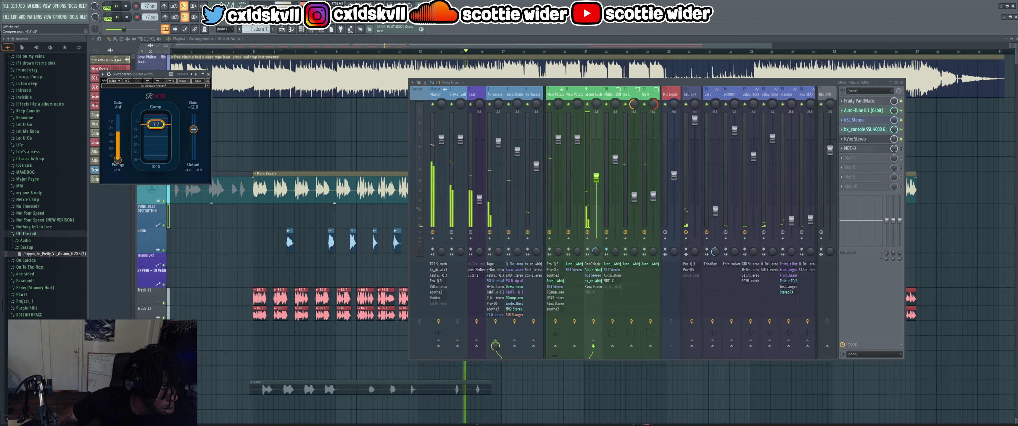
# - Replace MDE-X on the Secret Adlib mixer track with Devil-Loc Deluxe, and put away the plugin and mixer windows
pyautogui.click(864, 150)
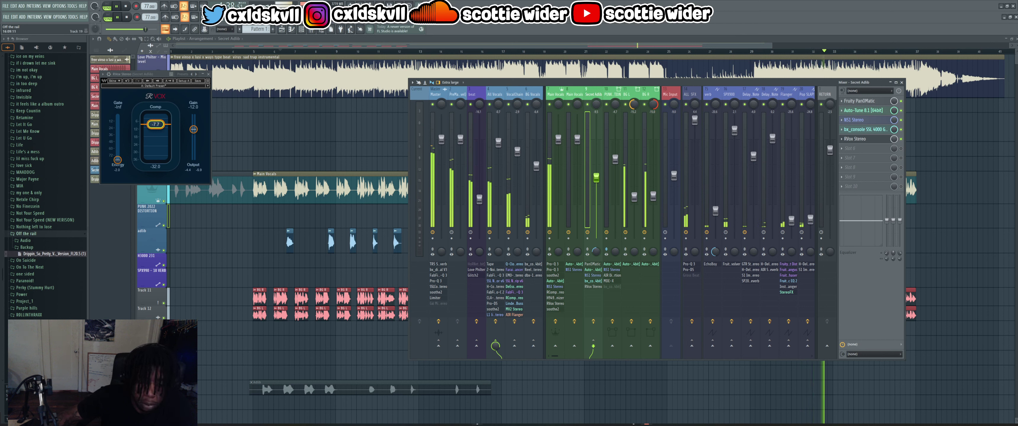
pyautogui.hotkey('alt', 'Tab')
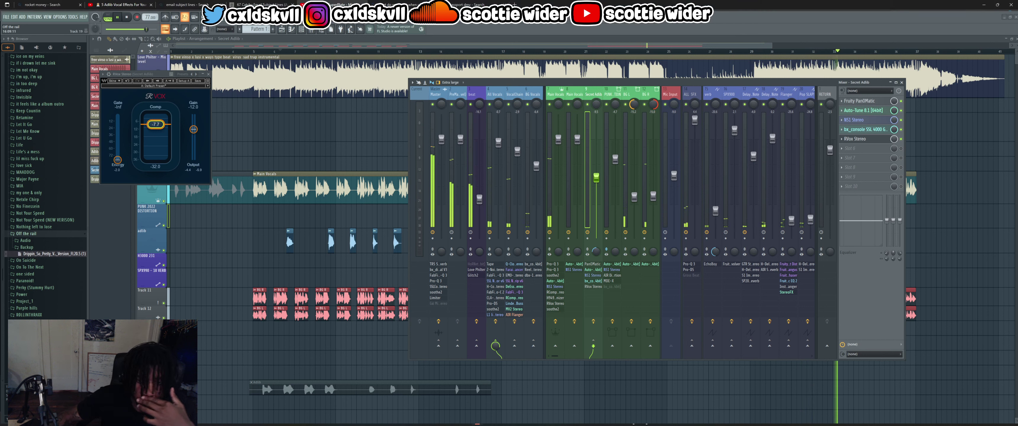
pyautogui.click(860, 147)
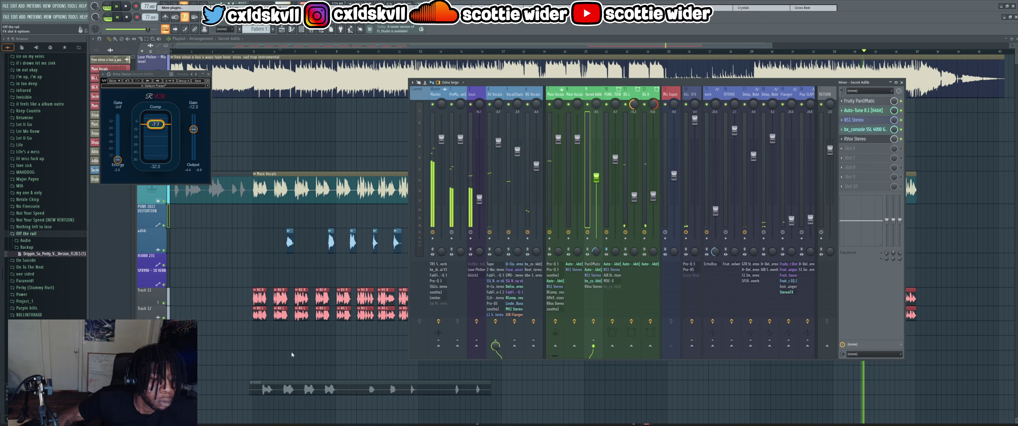
pyautogui.click(172, 7)
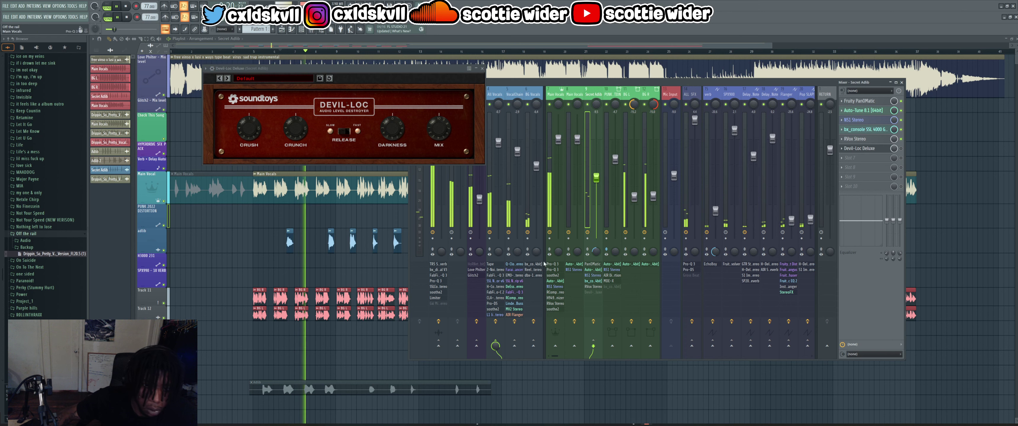
pyautogui.click(482, 68)
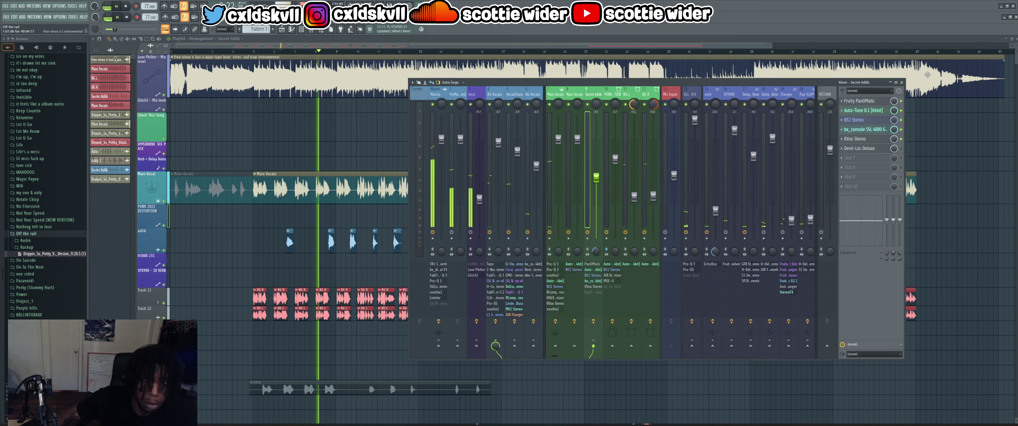
pyautogui.click(891, 82)
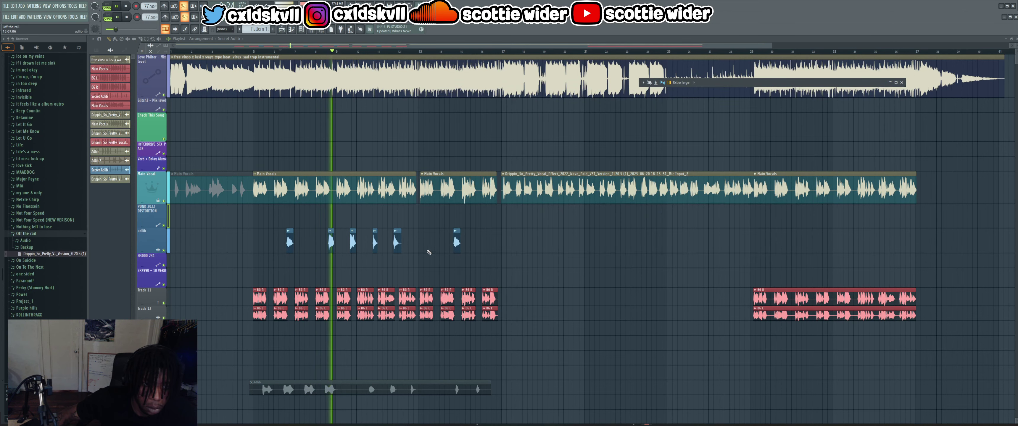
# - Copy the last three Secret Adlib clips along the adlib track to the final Main Vocals section
pyautogui.click(363, 53)
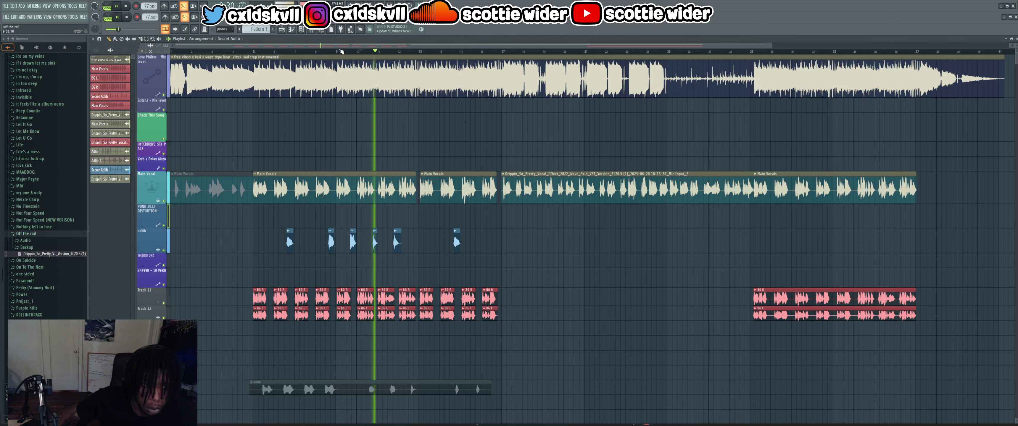
pyautogui.press('e')
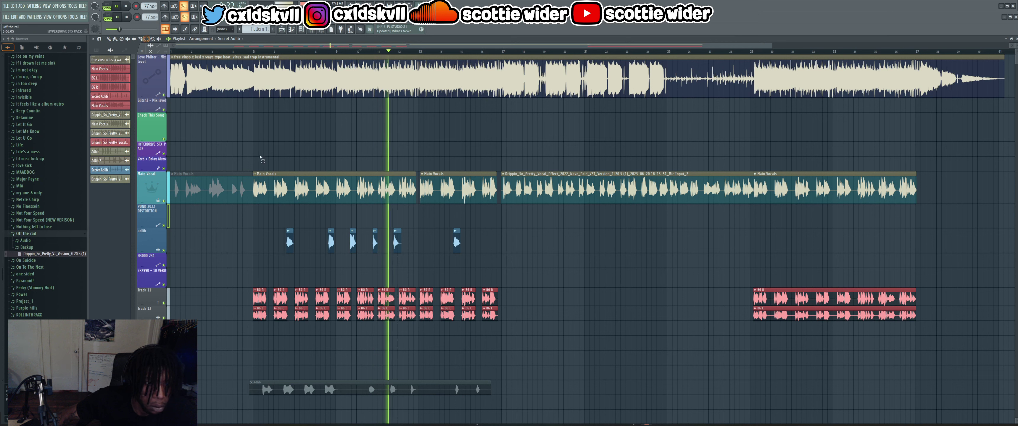
pyautogui.moveTo(368, 228); pyautogui.dragTo(470, 248)
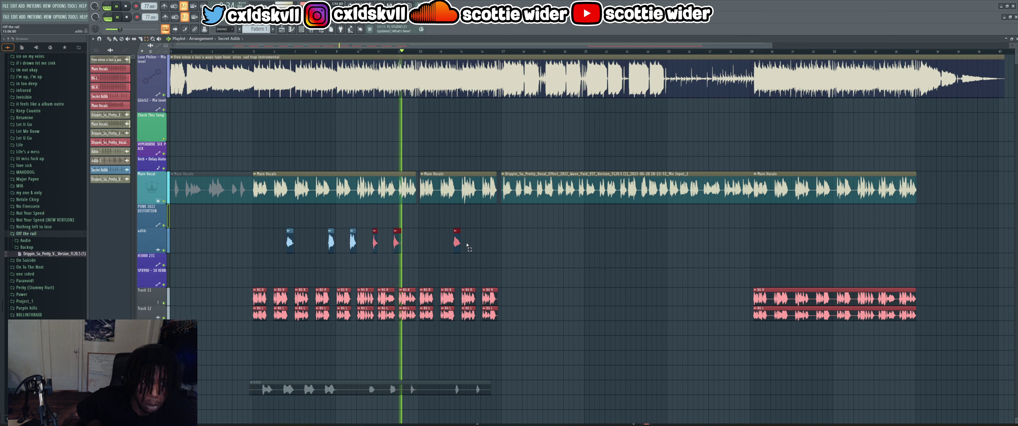
pyautogui.press('p')
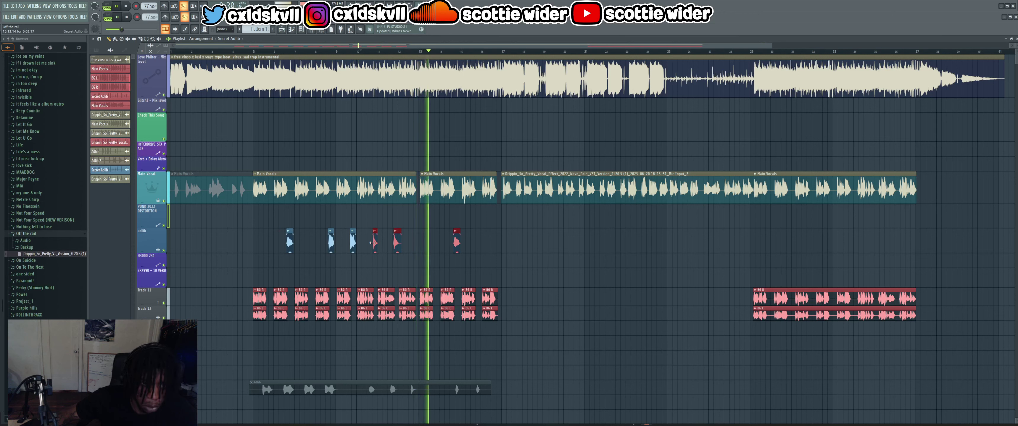
pyautogui.moveTo(372, 242); pyautogui.dragTo(848, 235)
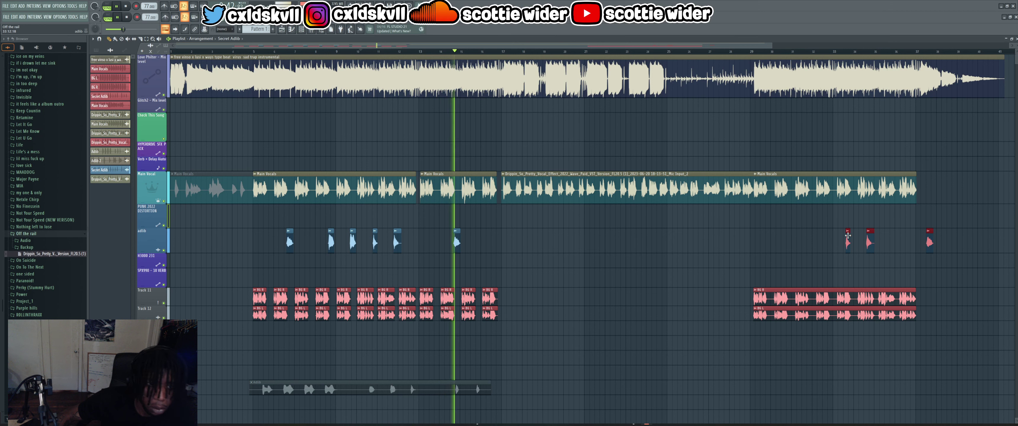
# - Shift the three copied adlibs later, to the start of the second-to-last phrase of the final Main Vocals clip, and play them back
pyautogui.click(827, 52)
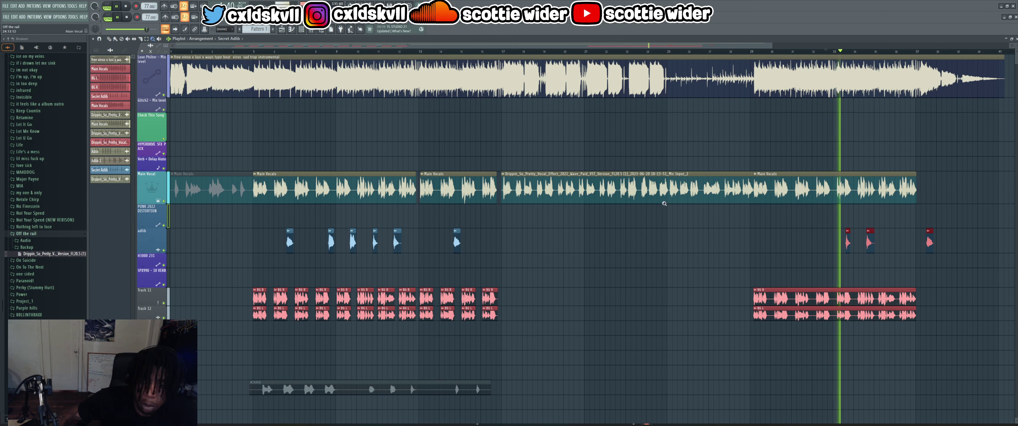
pyautogui.moveTo(719, 158); pyautogui.dragTo(995, 391)
pyautogui.moveTo(508, 65); pyautogui.dragTo(817, 356)
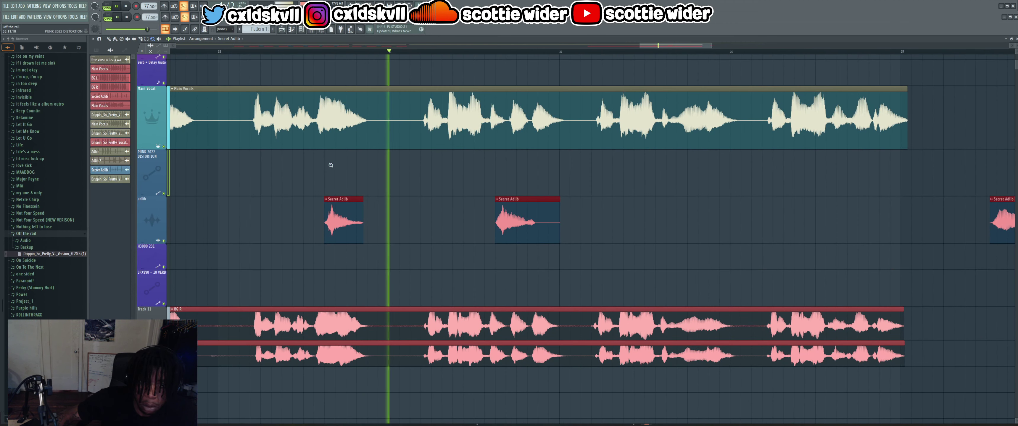
pyautogui.press('space')
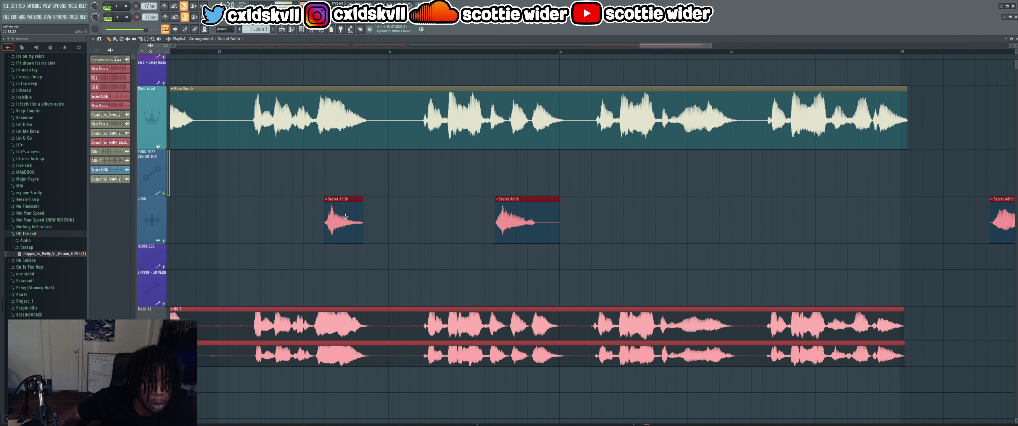
pyautogui.moveTo(345, 217); pyautogui.dragTo(613, 217)
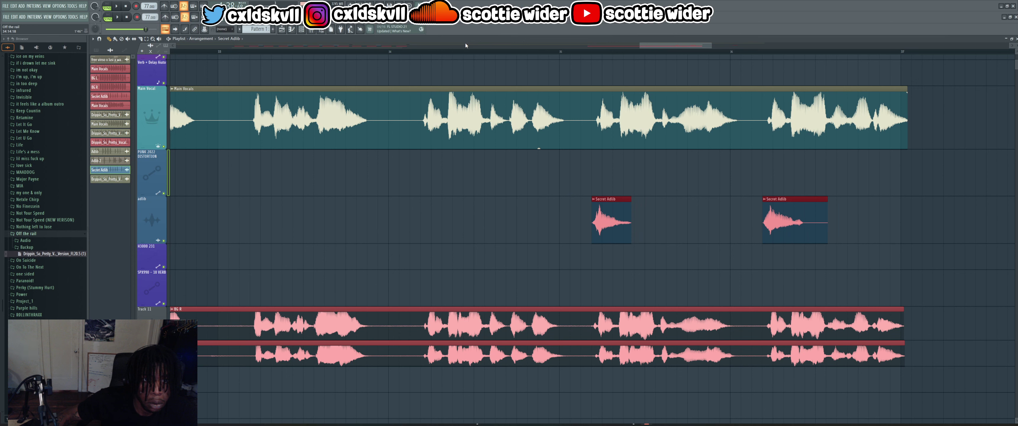
pyautogui.press('space')
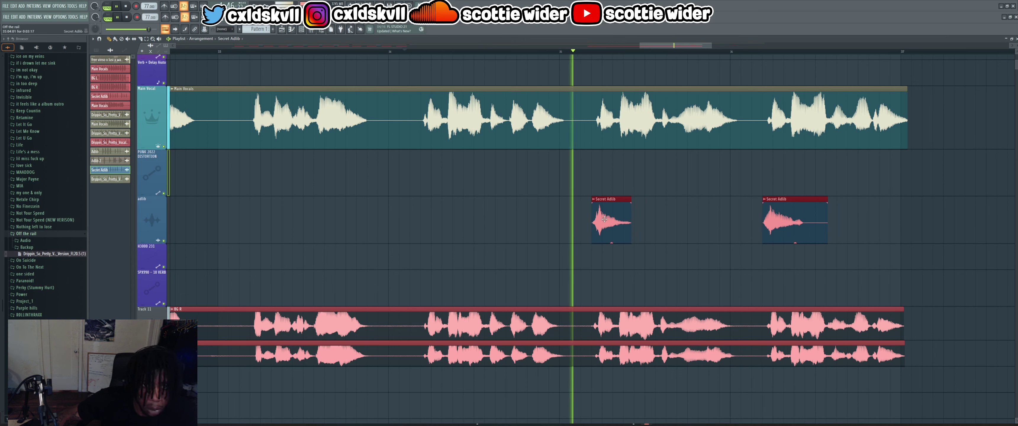
# - Move the copied adlibs earlier by ear into the gap before the second-to-last vocal phrase, replaying after each adjustment
pyautogui.press('space')
pyautogui.moveTo(603, 219); pyautogui.dragTo(597, 217)
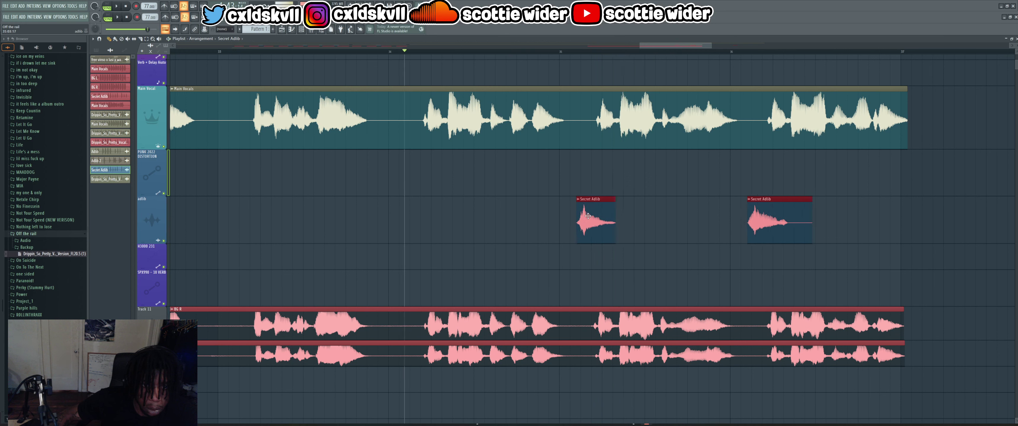
pyautogui.press('space')
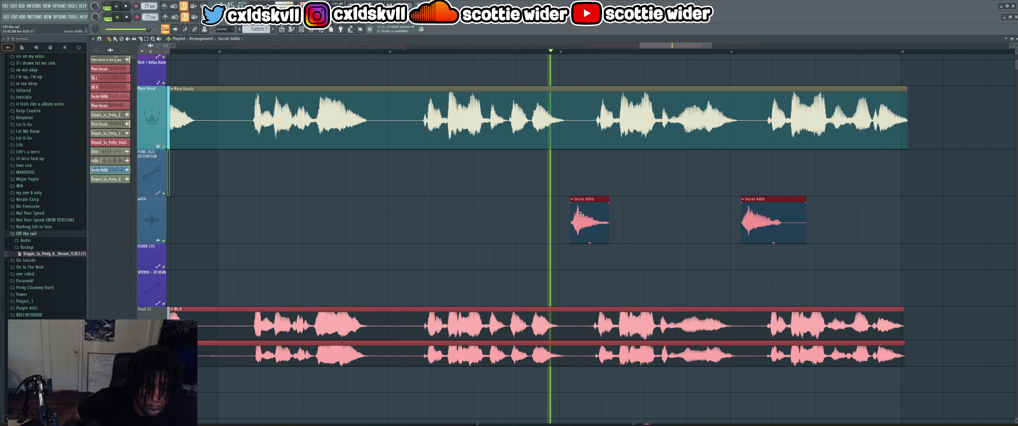
pyautogui.press('space')
pyautogui.moveTo(581, 215); pyautogui.dragTo(579, 214)
pyautogui.press('space')
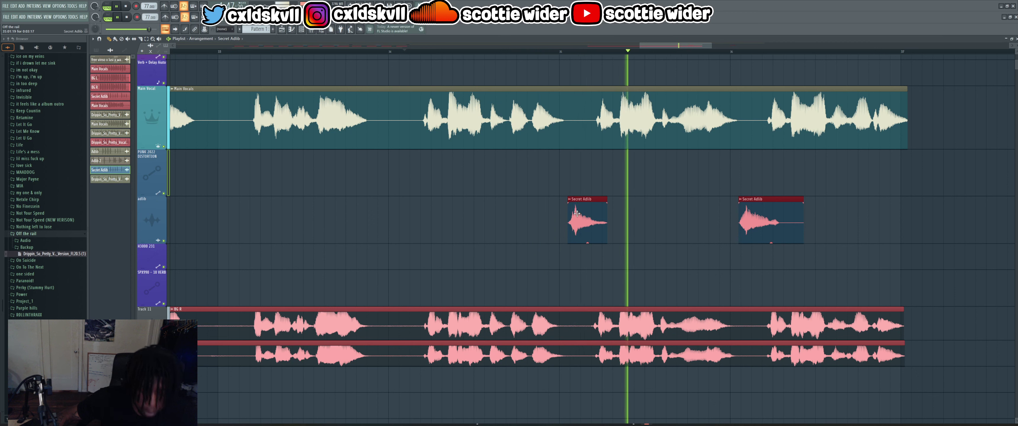
pyautogui.press('space')
# - Fine-tune the copied adlibs a little earlier against playback so they start as the preceding vocal phrase ends
pyautogui.press('space')
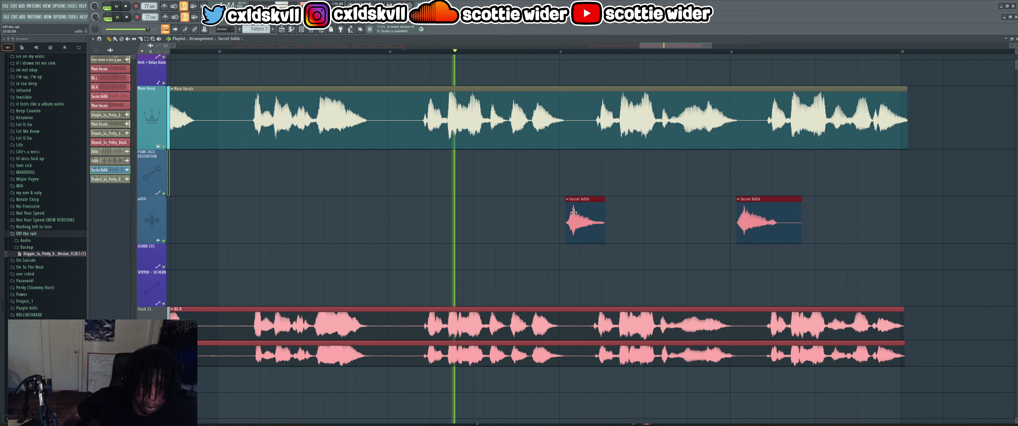
pyautogui.moveTo(576, 213); pyautogui.dragTo(567, 212)
pyautogui.press('space')
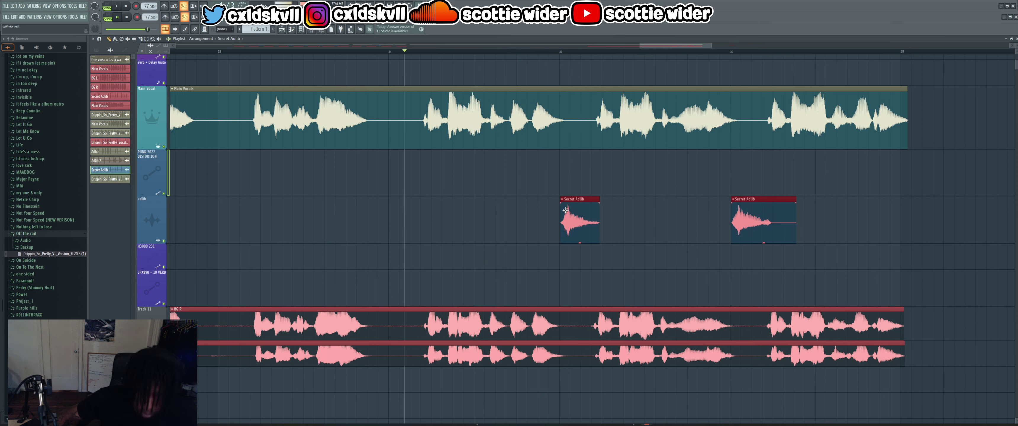
pyautogui.press('space')
pyautogui.press('space')
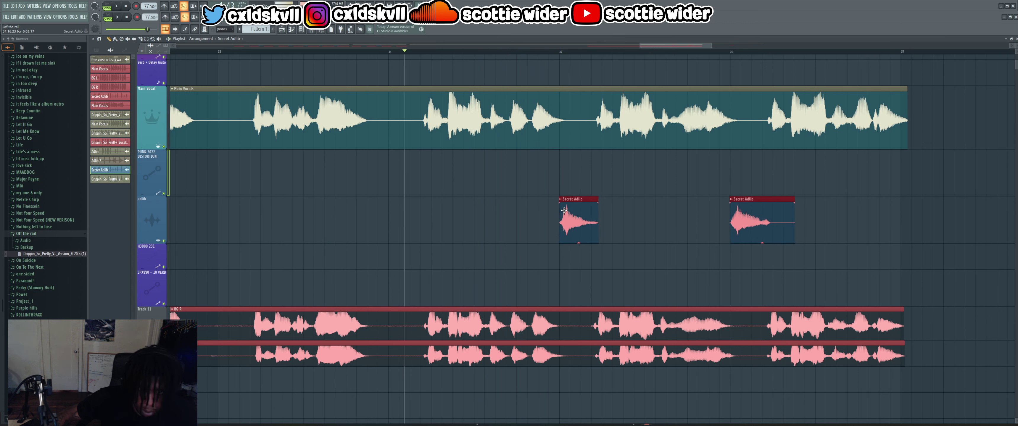
pyautogui.press('space')
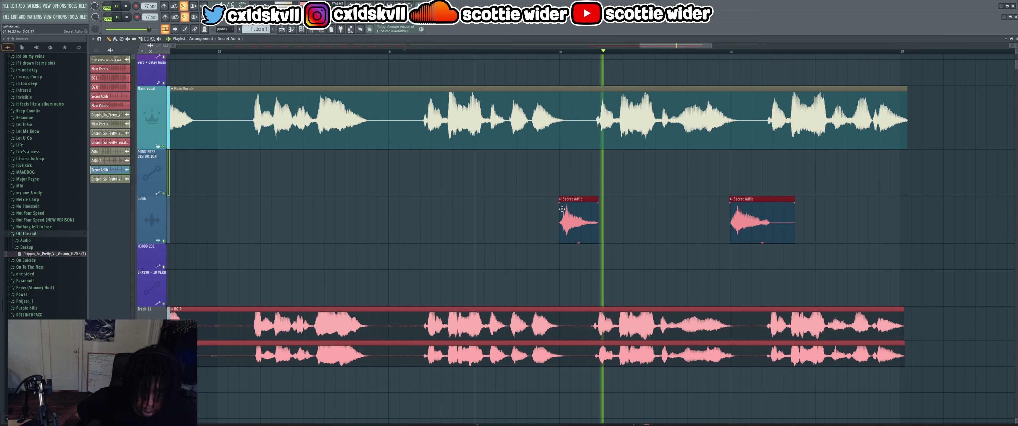
pyautogui.press('space')
pyautogui.press('space')
pyautogui.moveTo(562, 209); pyautogui.dragTo(560, 209)
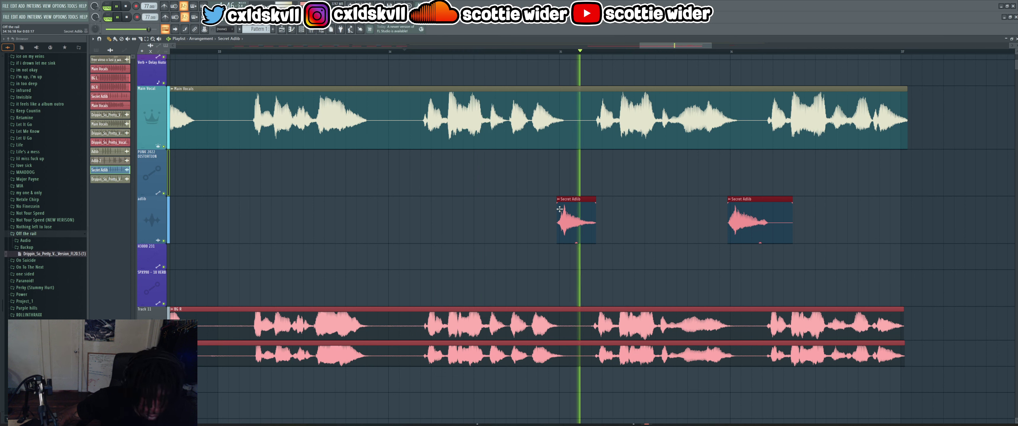
pyautogui.press('space')
pyautogui.press('space')
pyautogui.moveTo(560, 209); pyautogui.dragTo(557, 210)
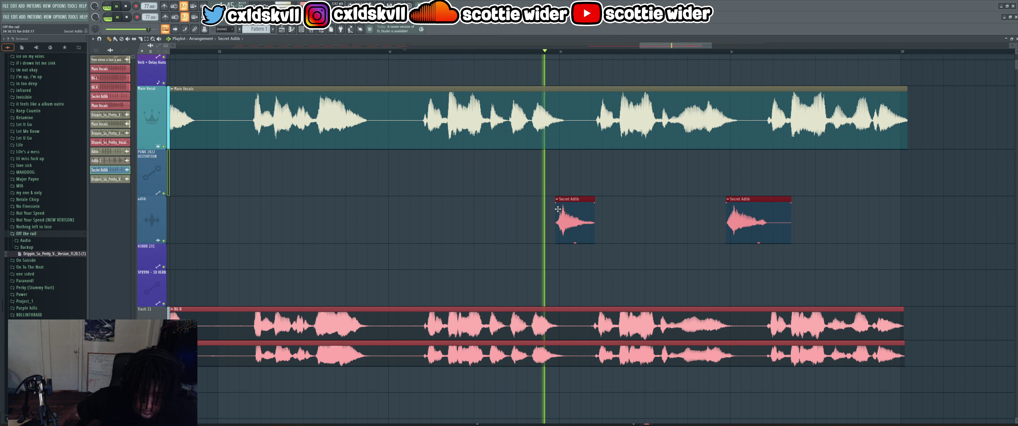
pyautogui.press('space')
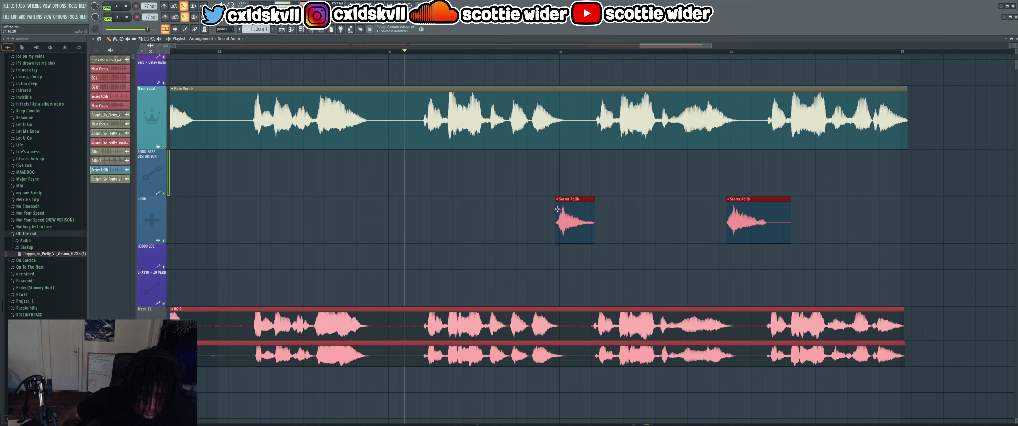
pyautogui.press('space')
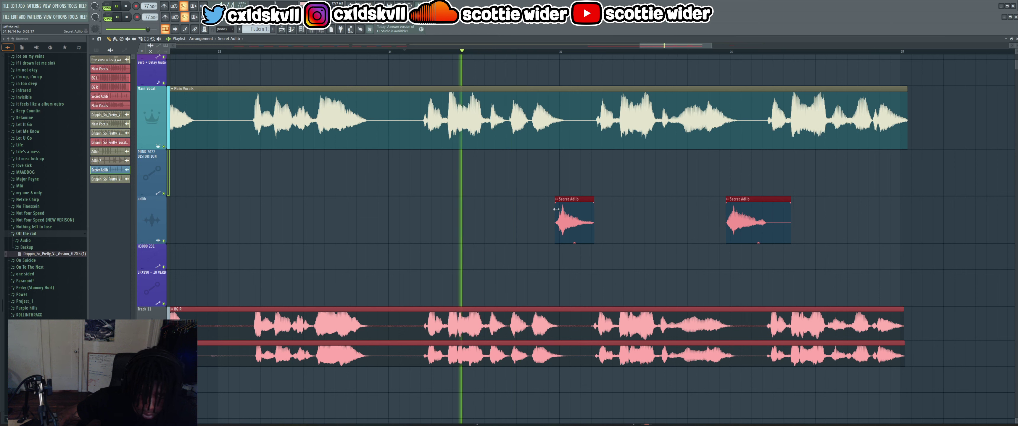
pyautogui.moveTo(560, 213); pyautogui.dragTo(558, 213)
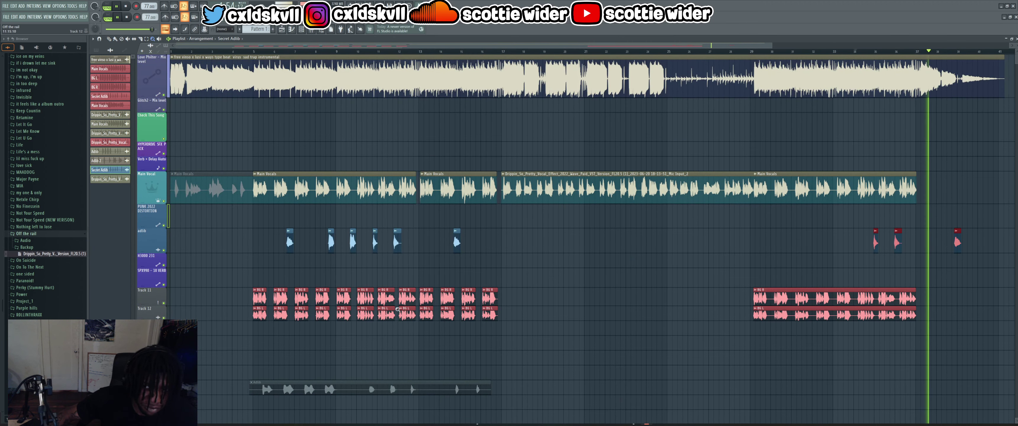
# - Delete the surplus adlib clips beyond the end of the final Main Vocals clip and replay the arrangement
pyautogui.click(115, 39)
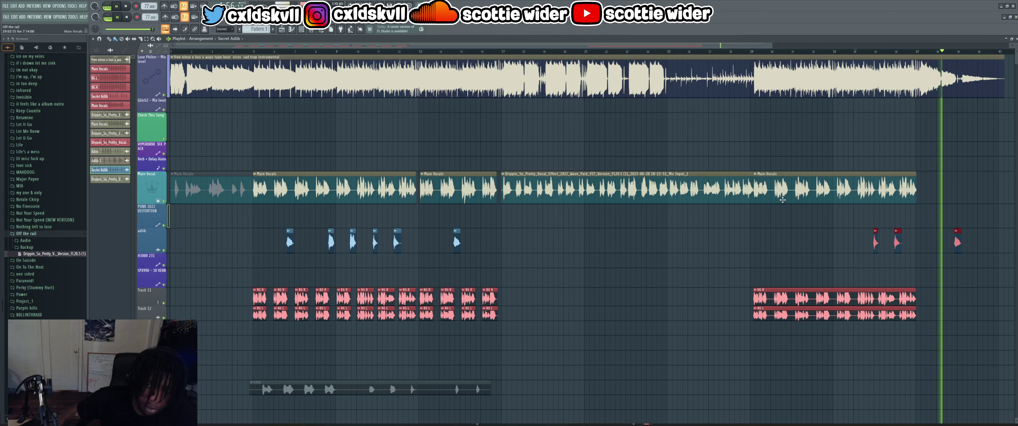
pyautogui.click(934, 245)
pyautogui.rightClick(957, 243)
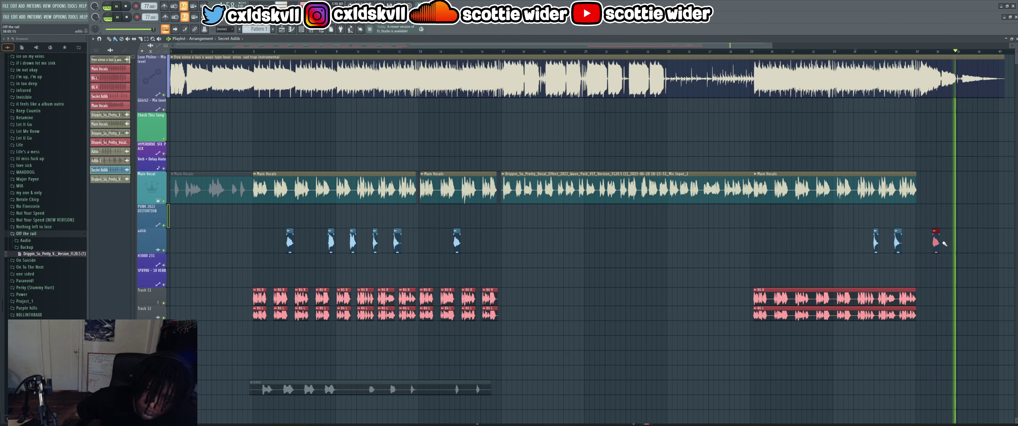
pyautogui.rightClick(936, 241)
pyautogui.press('space')
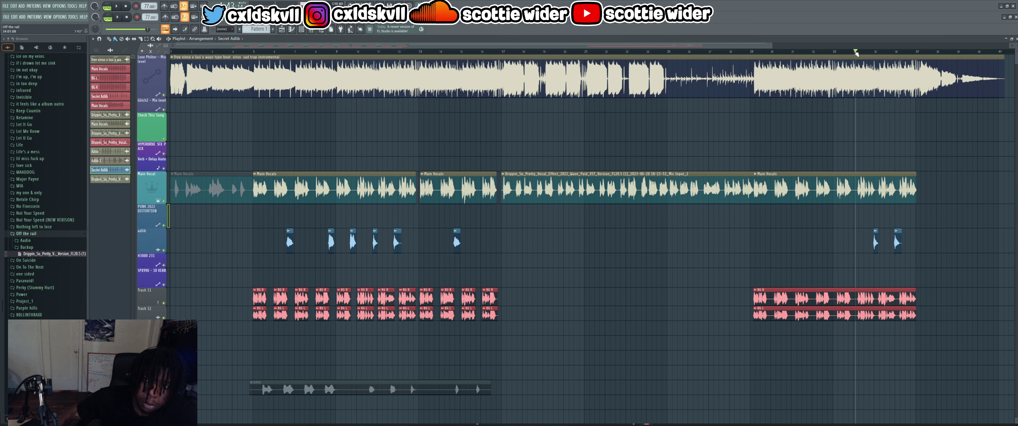
pyautogui.moveTo(856, 52); pyautogui.dragTo(268, 196)
pyautogui.press('space')
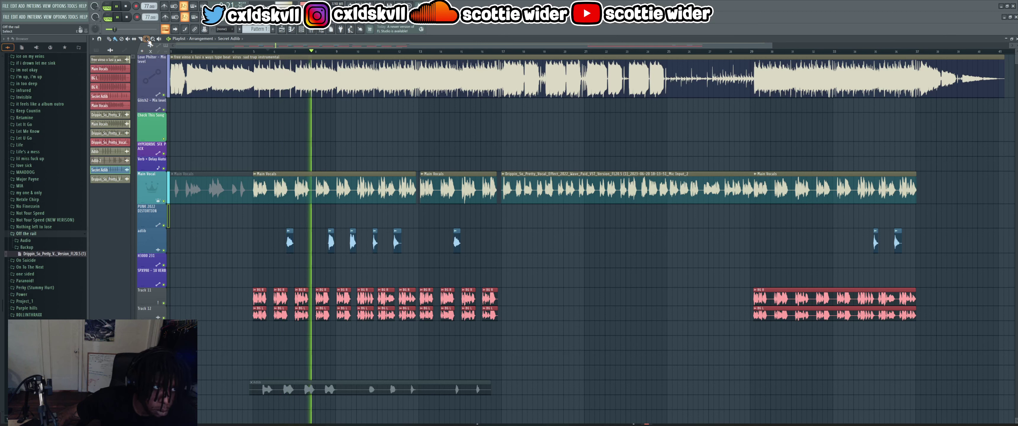
# - Copy the first two Secret Adlib clips to the beginning of the final Main Vocals section and replay the originals for comparison
pyautogui.moveTo(277, 233); pyautogui.dragTo(350, 246)
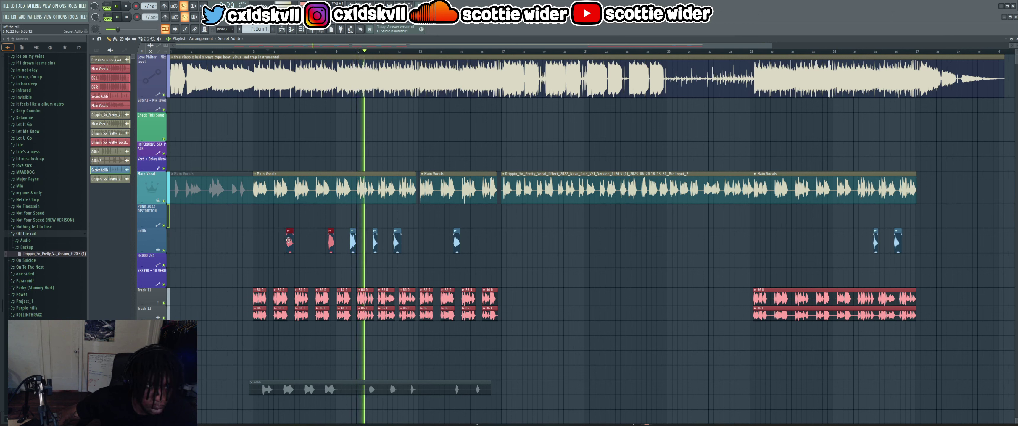
pyautogui.moveTo(307, 240); pyautogui.dragTo(768, 241)
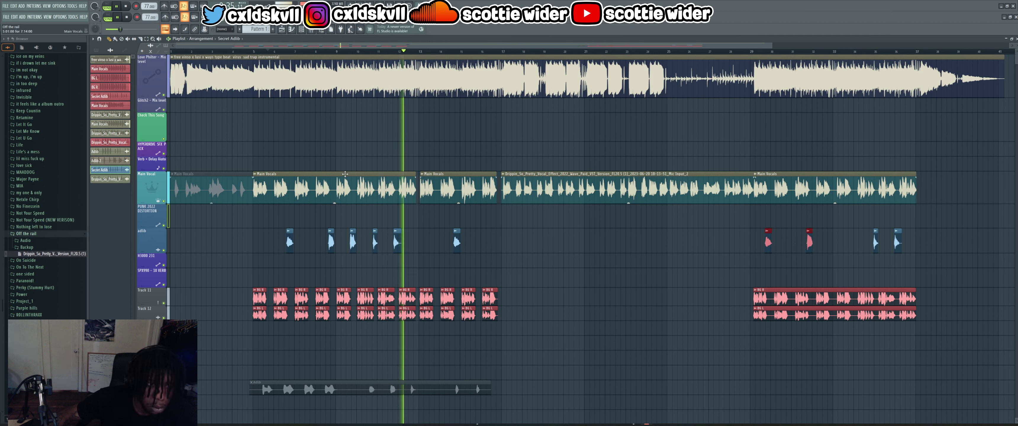
pyautogui.press('space')
pyautogui.press('space')
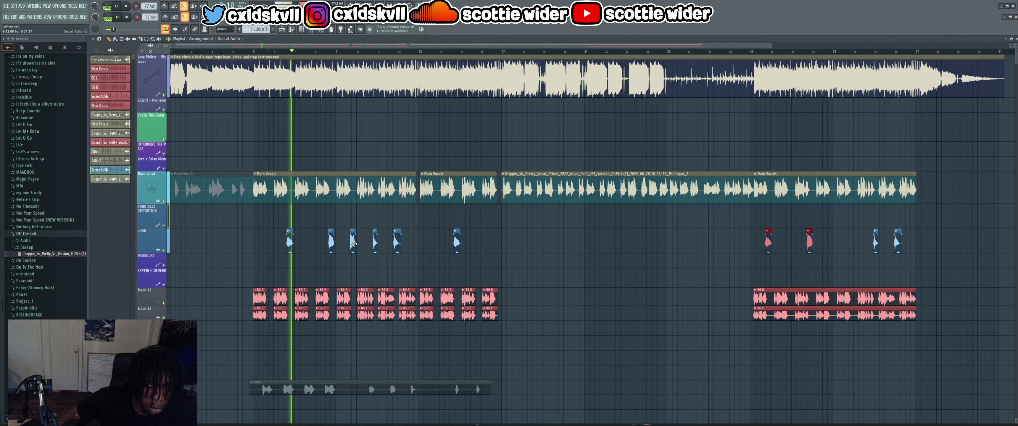
# - Delete the third Secret Adlib clip in the first vocal section and shift the two copied adlibs slightly later
pyautogui.rightClick(354, 244)
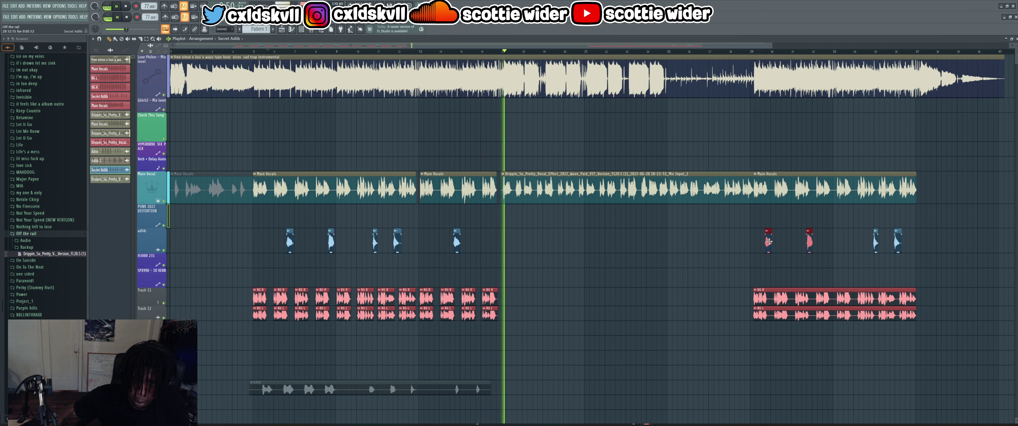
pyautogui.moveTo(769, 242); pyautogui.dragTo(773, 242)
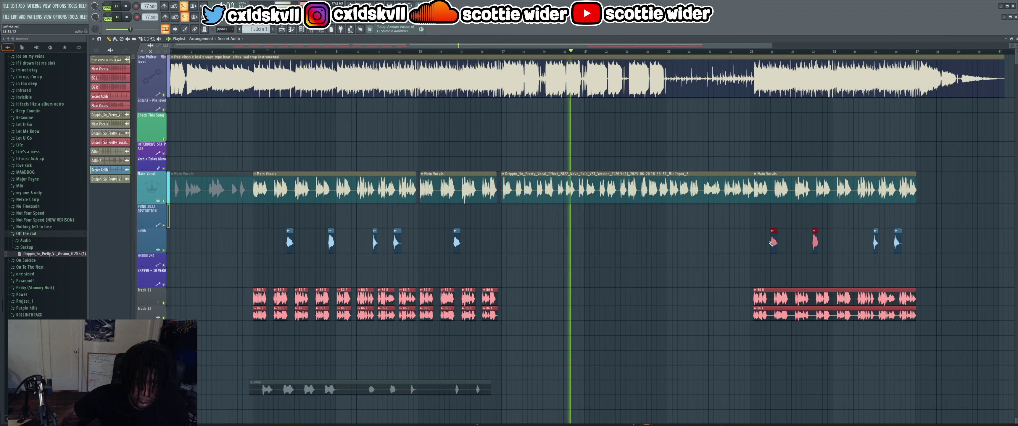
# - Rename the long recorded vocal clip between the second and final Main Vocals sections as Main Vocal
pyautogui.click(112, 179)
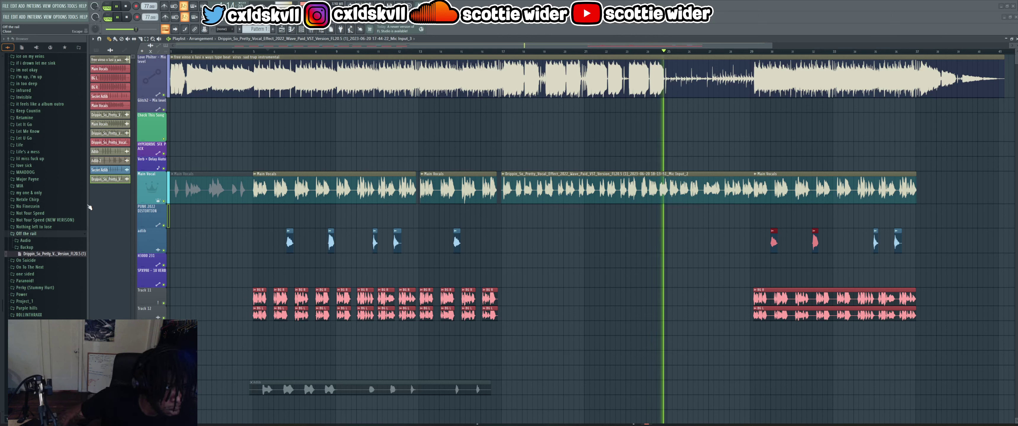
pyautogui.click(122, 134)
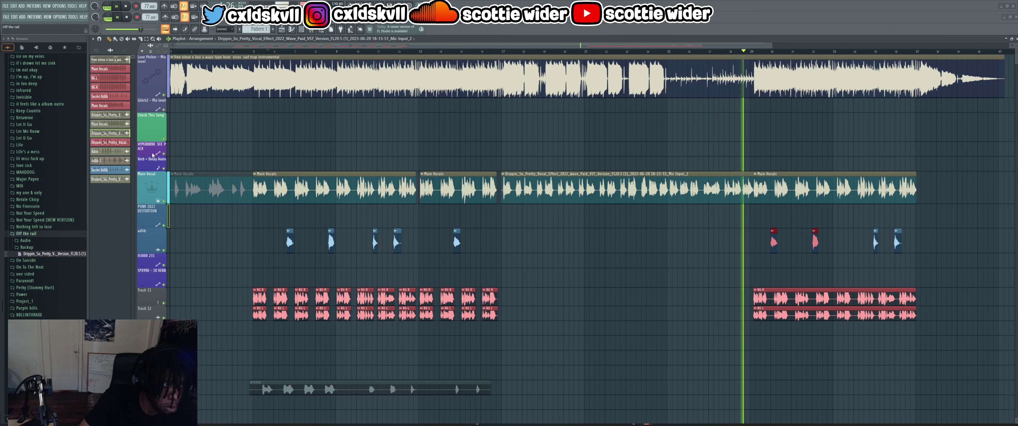
pyautogui.press('Return')
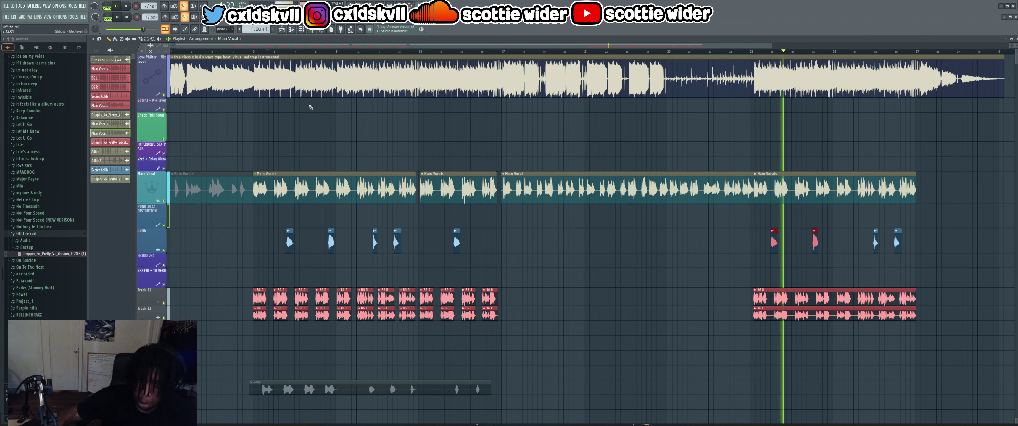
# - Move the two copied adlibs so the first fills the gap between the second and third phrases of the final Main Vocals section
pyautogui.press('space')
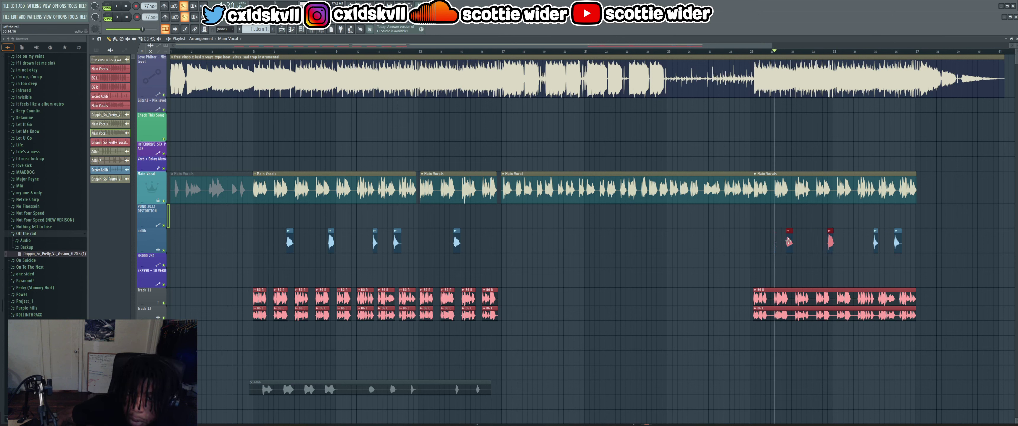
pyautogui.press('space')
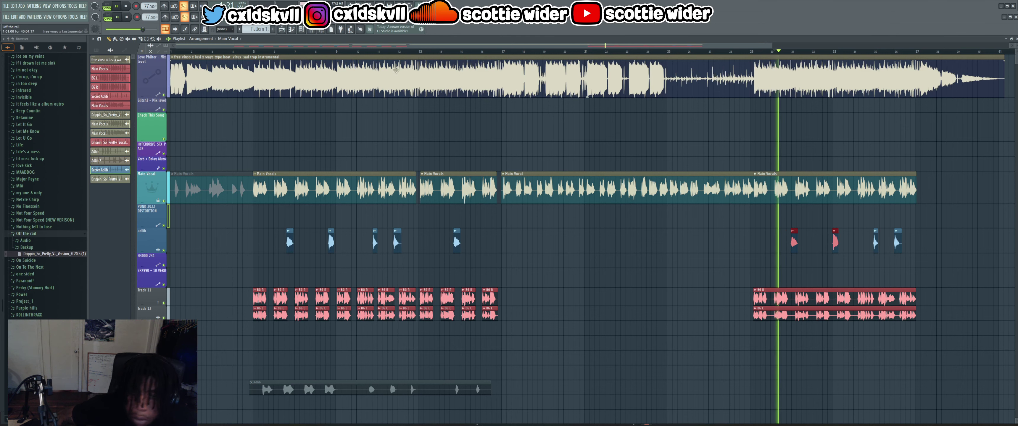
pyautogui.click(153, 39)
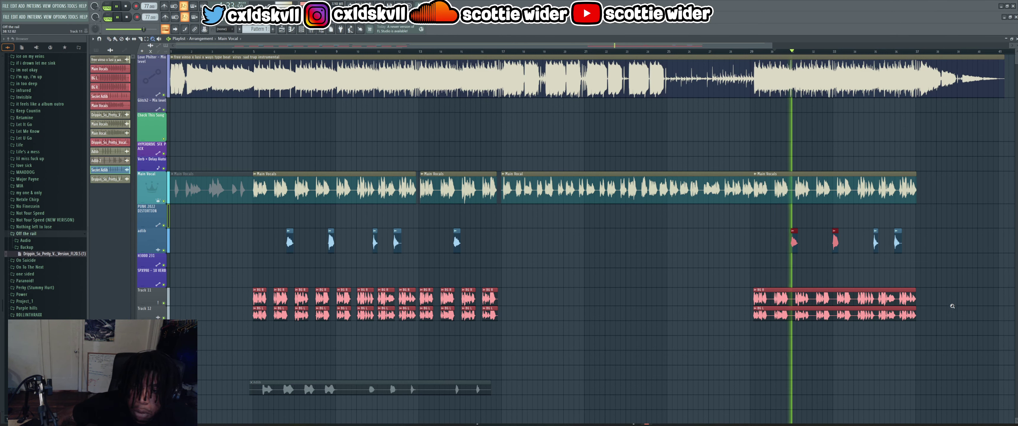
pyautogui.moveTo(920, 323); pyautogui.dragTo(647, 94)
pyautogui.moveTo(825, 366); pyautogui.dragTo(517, 132)
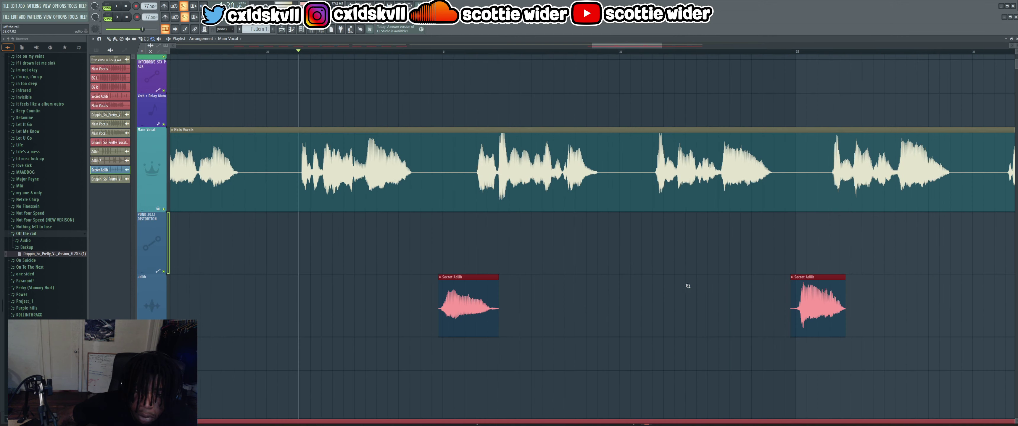
pyautogui.moveTo(713, 372); pyautogui.dragTo(264, 52)
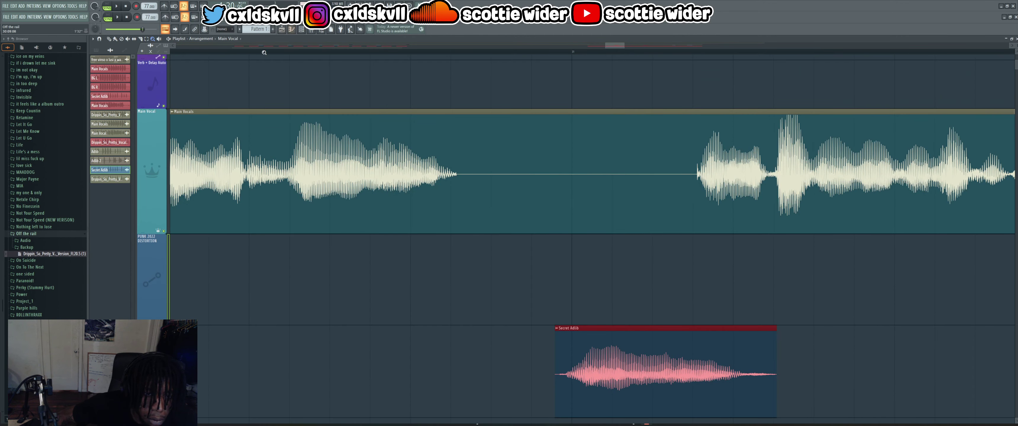
pyautogui.moveTo(594, 339); pyautogui.dragTo(495, 334)
pyautogui.press('space')
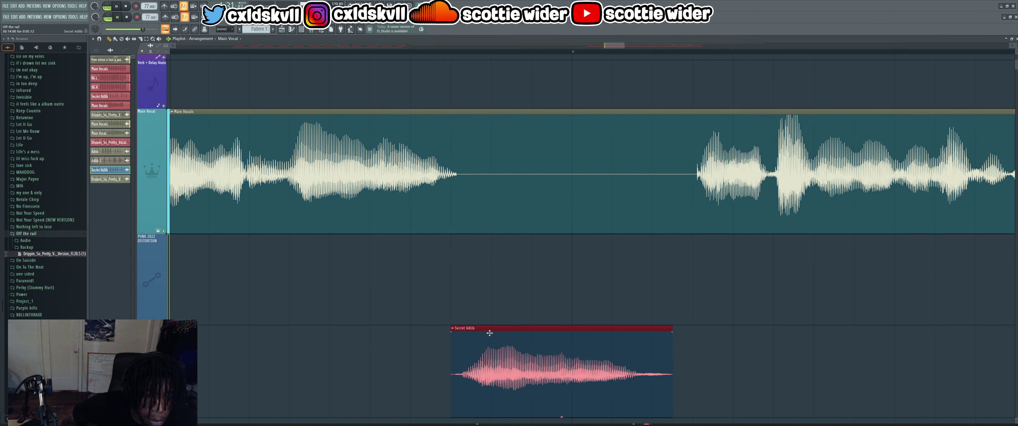
# - Nudge the copied adlibs slightly earlier against playback so the first begins just before the preceding phrase ends
pyautogui.press('space')
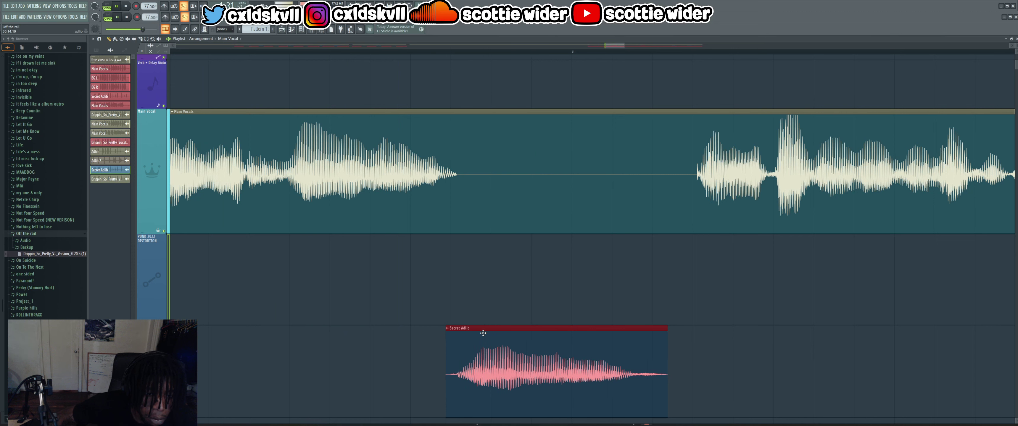
pyautogui.moveTo(483, 334); pyautogui.dragTo(475, 332)
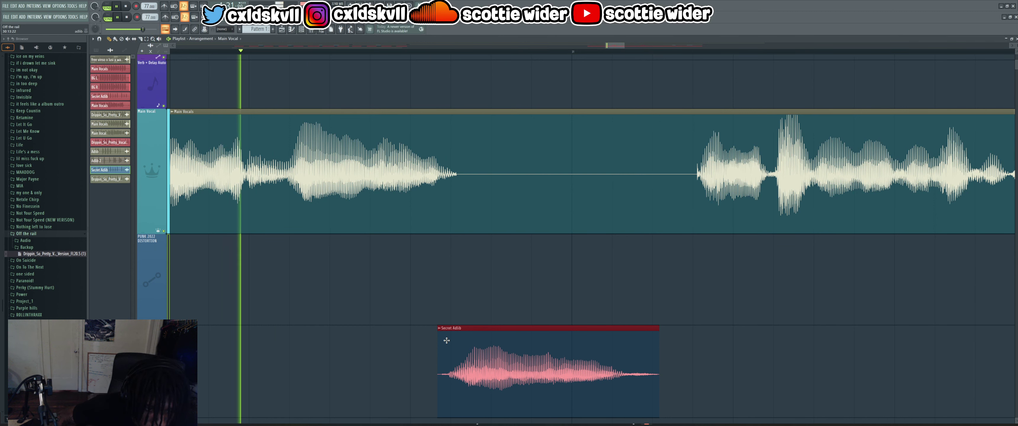
pyautogui.moveTo(447, 341); pyautogui.dragTo(440, 331)
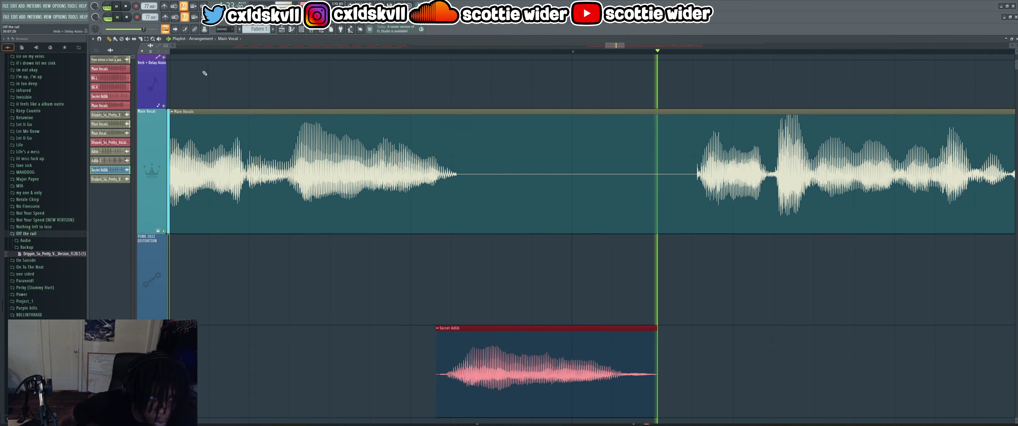
pyautogui.click(152, 39)
pyautogui.rightClick(441, 237)
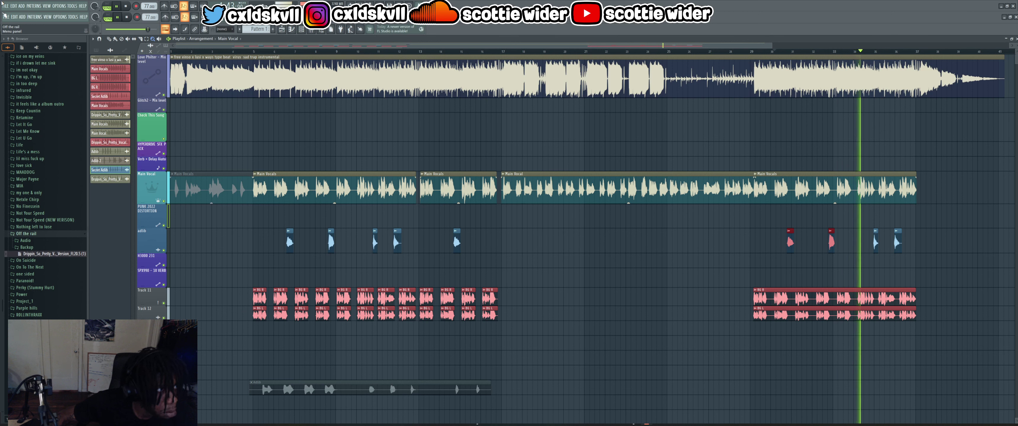
# - Restart playback from the beginning of the first unmuted Main Vocals clip to listen to the original adlibs
pyautogui.click(8, 39)
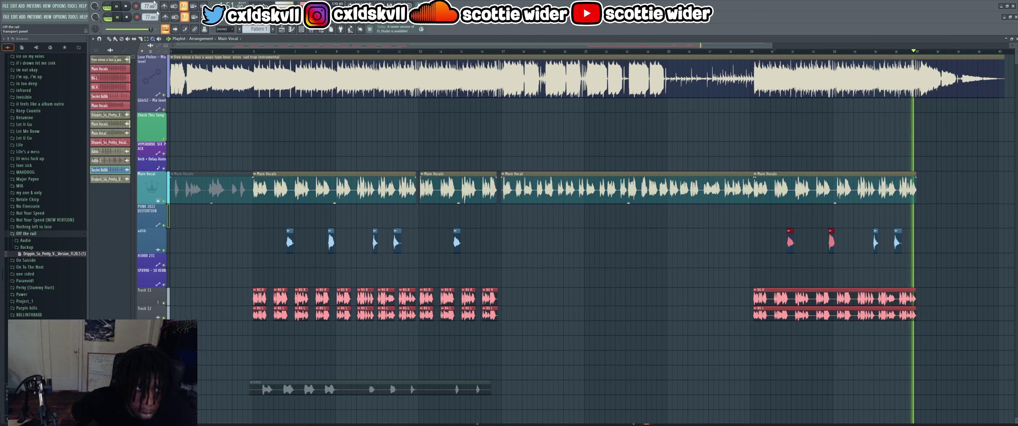
pyautogui.click(318, 31)
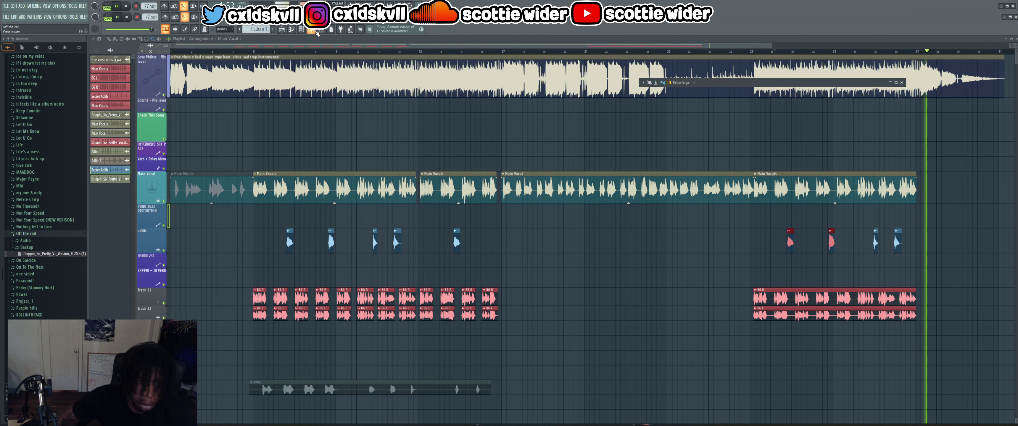
pyautogui.press('space')
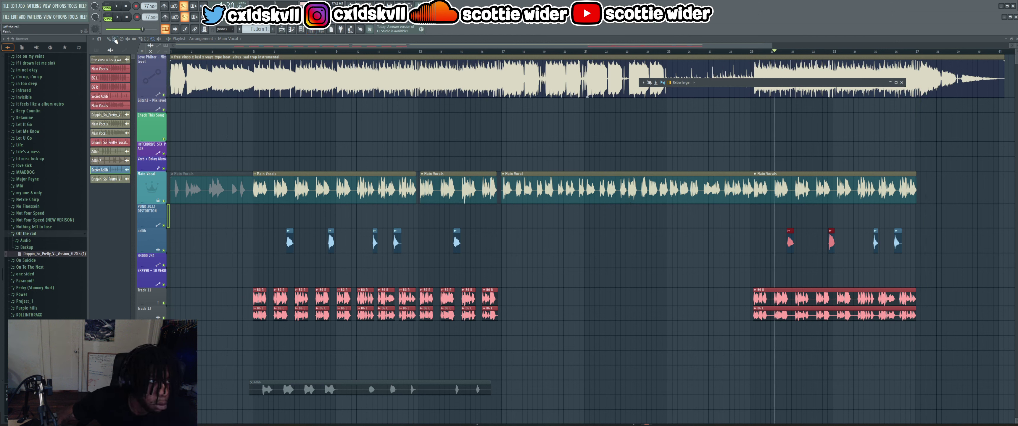
pyautogui.click(111, 40)
pyautogui.press('space')
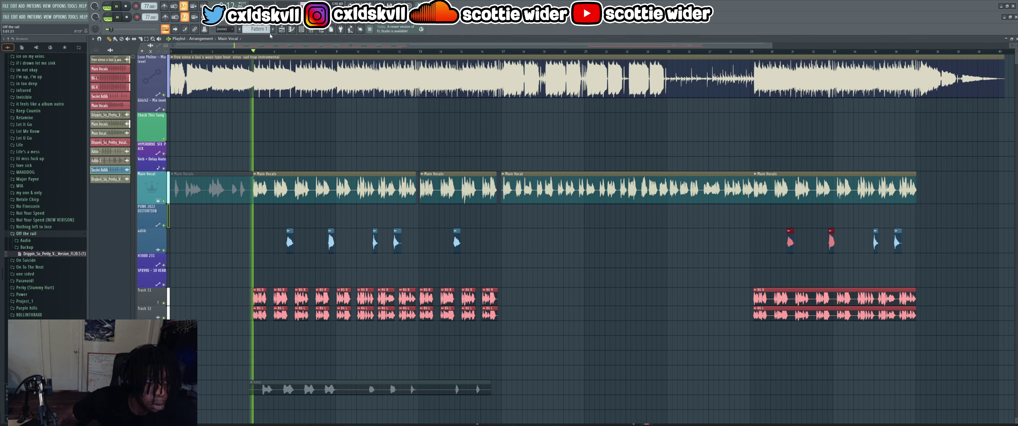
# - Bring up the full mixer and enable Devil-Loc Deluxe on the Secret Adlib track
pyautogui.click(322, 30)
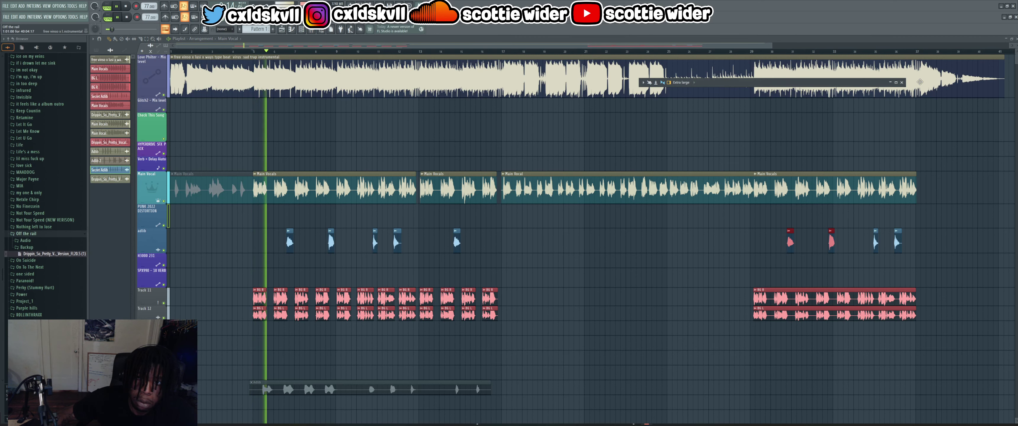
pyautogui.click(896, 82)
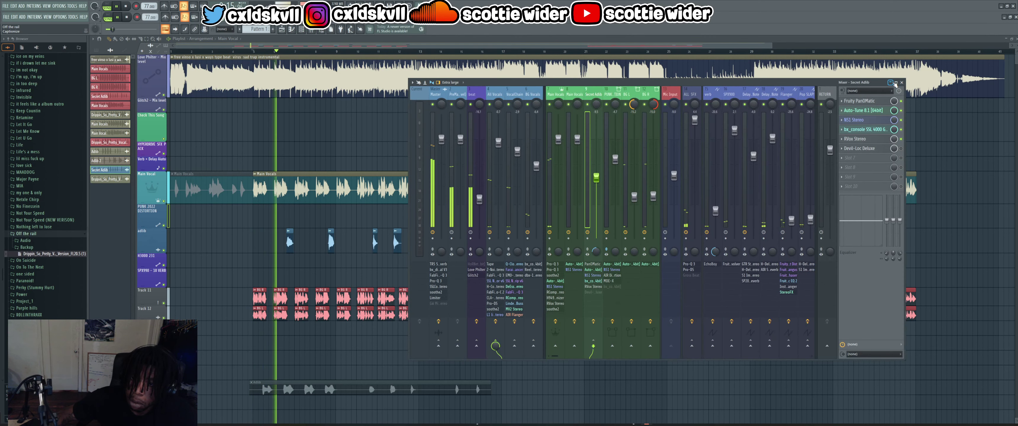
pyautogui.click(900, 148)
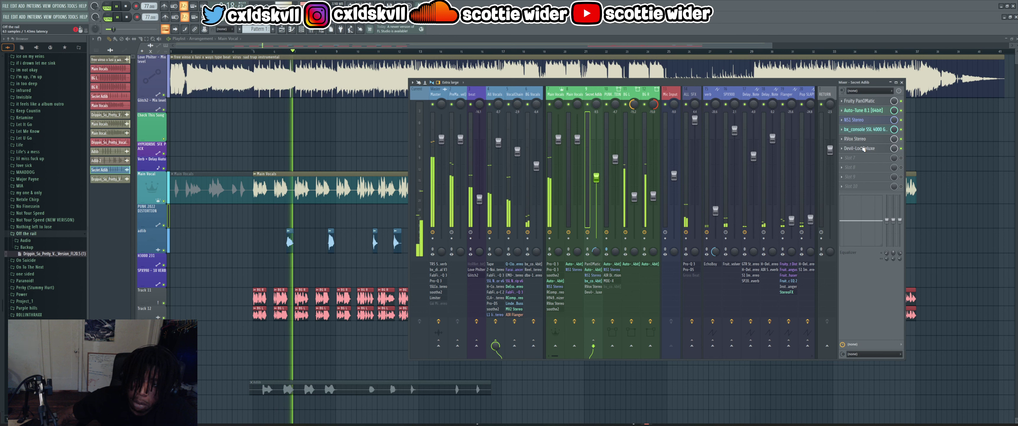
# - Load the EvilFullOn preset in Devil-Loc Deluxe and reduce its Mix amount by ear during playback
pyautogui.click(863, 149)
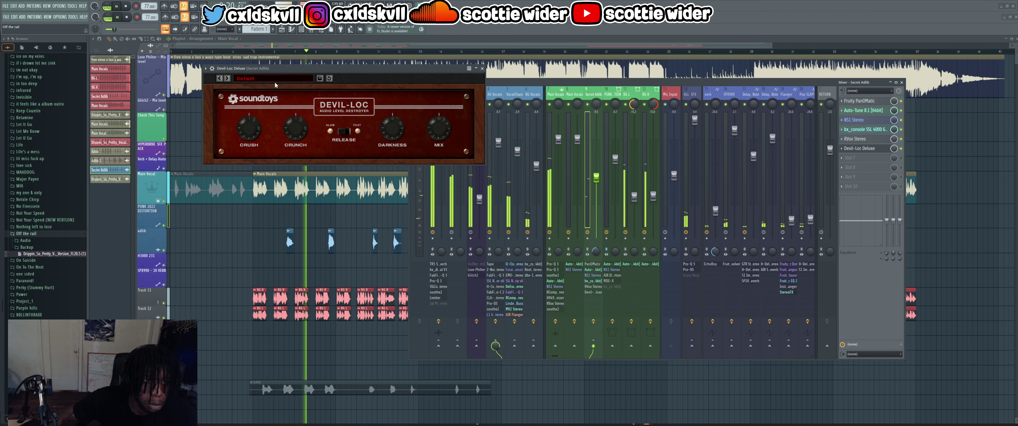
pyautogui.click(275, 81)
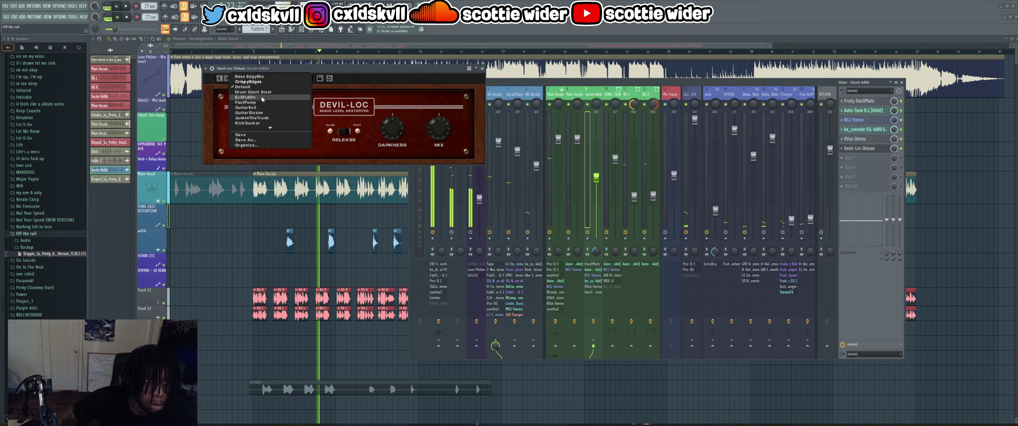
pyautogui.click(262, 98)
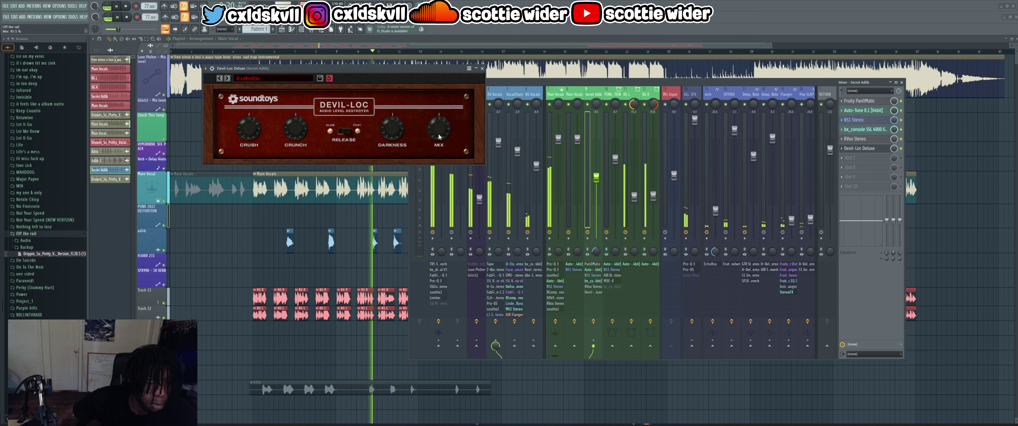
pyautogui.moveTo(440, 137); pyautogui.dragTo(445, 181)
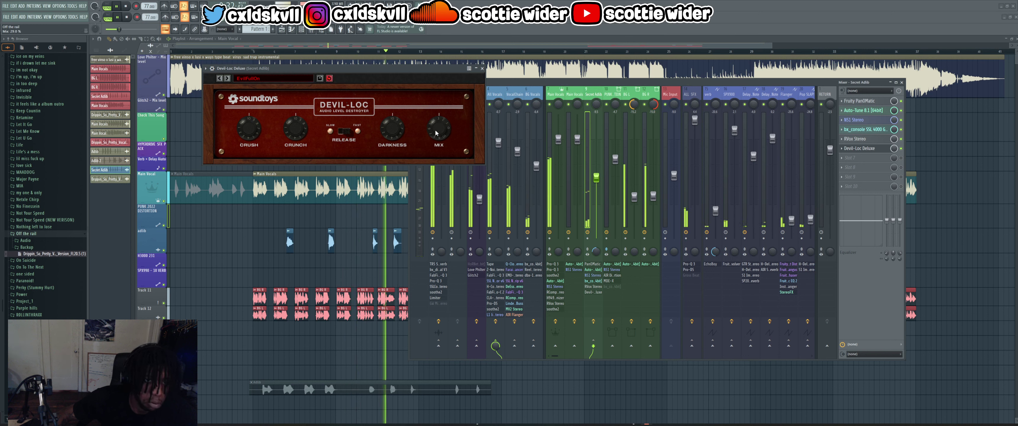
pyautogui.moveTo(437, 139); pyautogui.dragTo(438, 136)
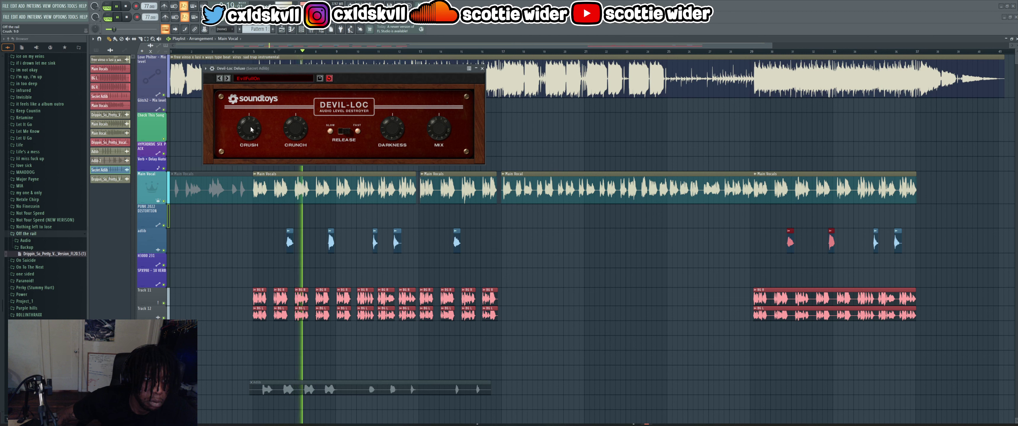
pyautogui.click(261, 78)
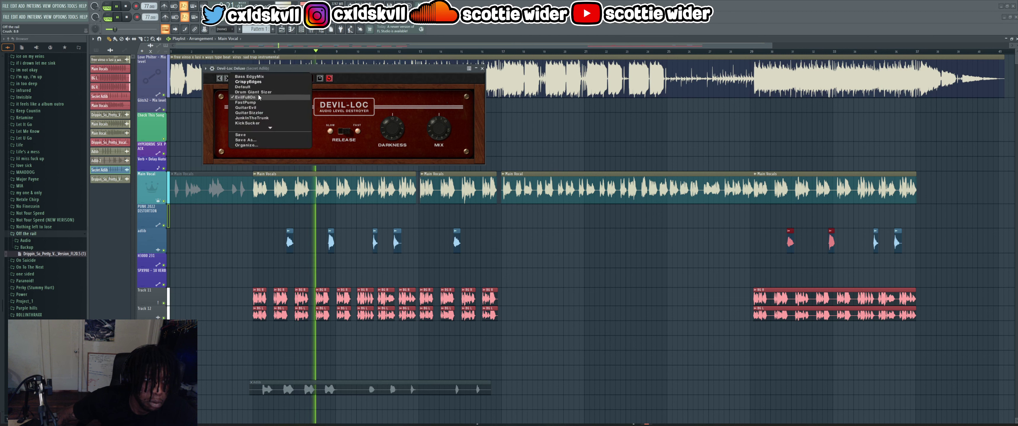
pyautogui.scroll(-2, 253, 84)
pyautogui.click(360, 75)
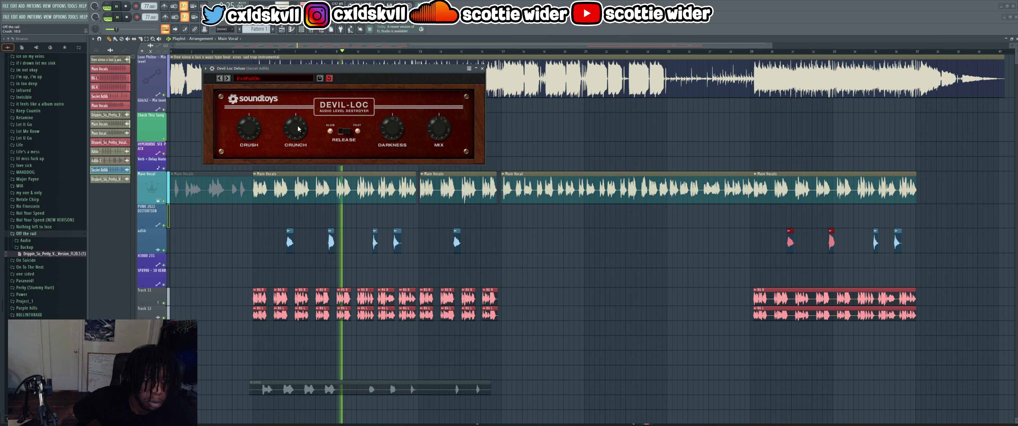
# - Lower the Crunch amount in Devil-Loc Deluxe while listening to the adlibs, and pause playback
pyautogui.moveTo(297, 129); pyautogui.dragTo(294, 140)
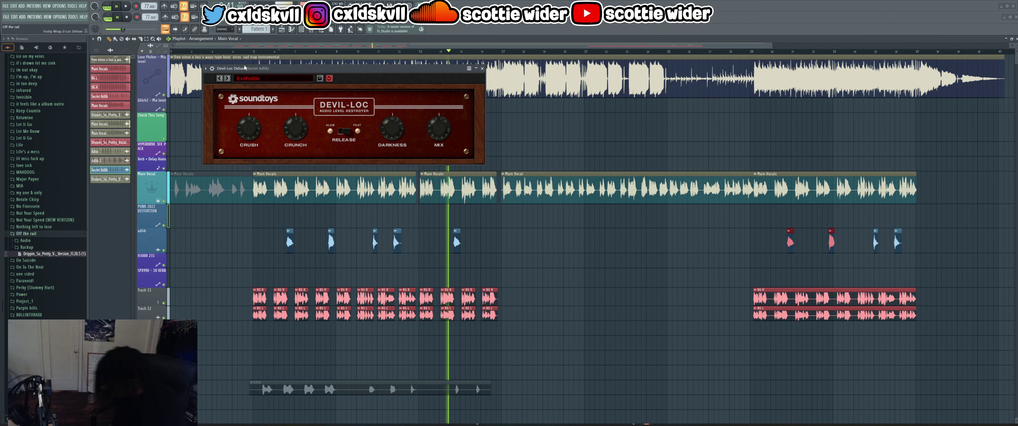
pyautogui.click(118, 18)
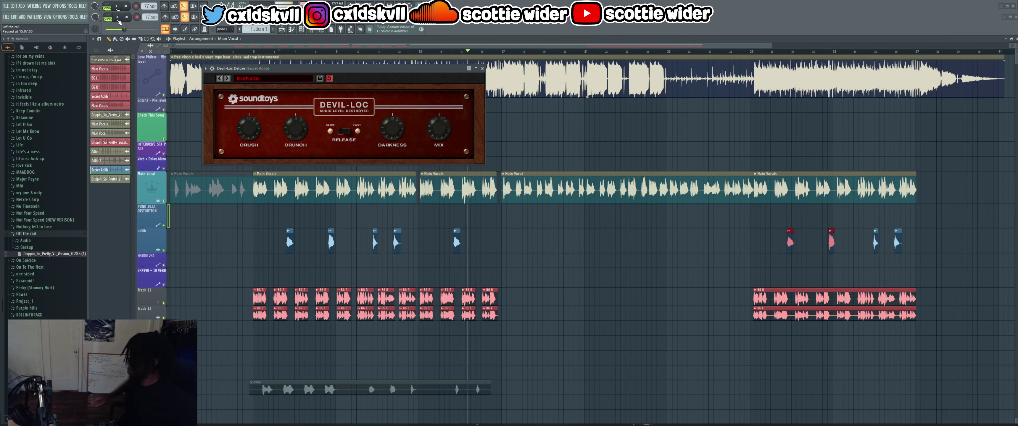
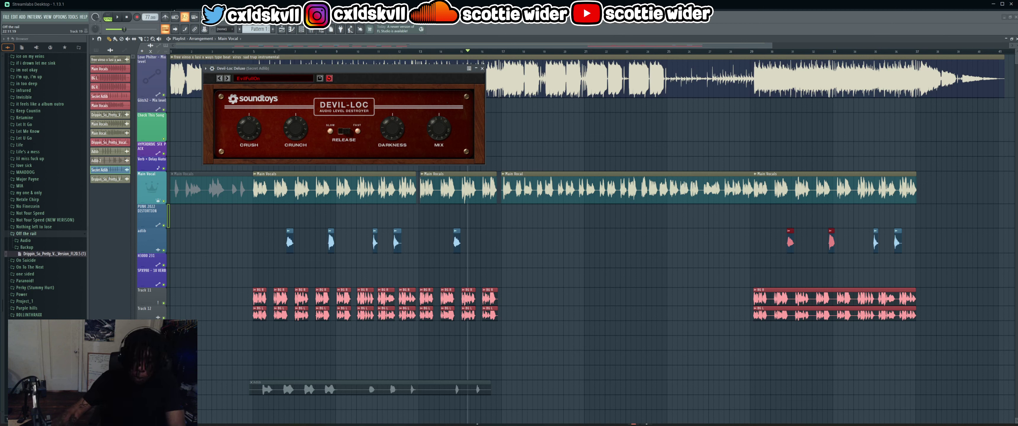
# - Close Devil-Loc Deluxe and play the arrangement from around the start of the first unmuted Main Vocals clip
pyautogui.hotkey('alt', 'Tab')
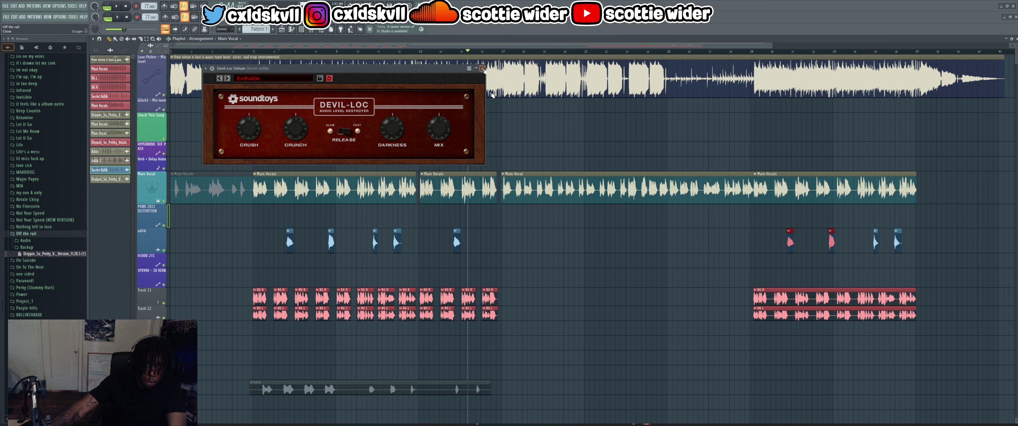
pyautogui.click(482, 68)
pyautogui.press('space')
pyautogui.moveTo(237, 51); pyautogui.dragTo(266, 52)
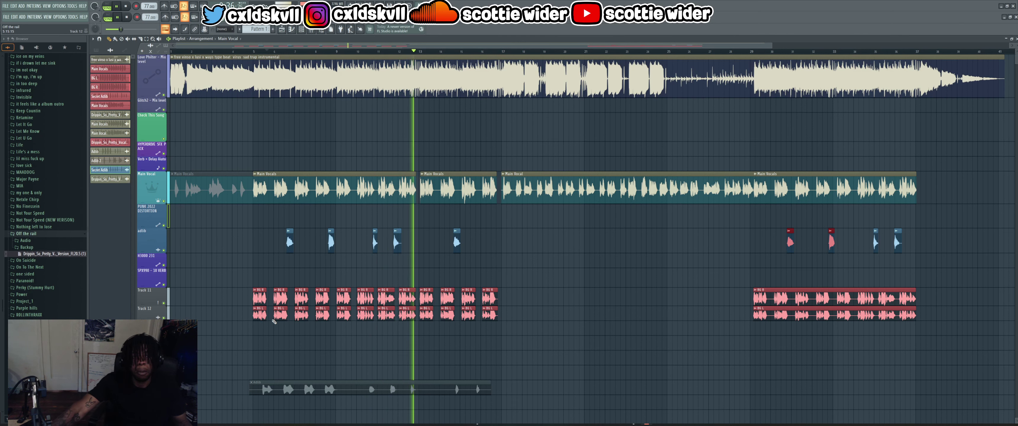
# - Reopen Devil-Loc Deluxe from the Secret Adlib mixer track and load the CrispyEdges preset during playback
pyautogui.press('F9')
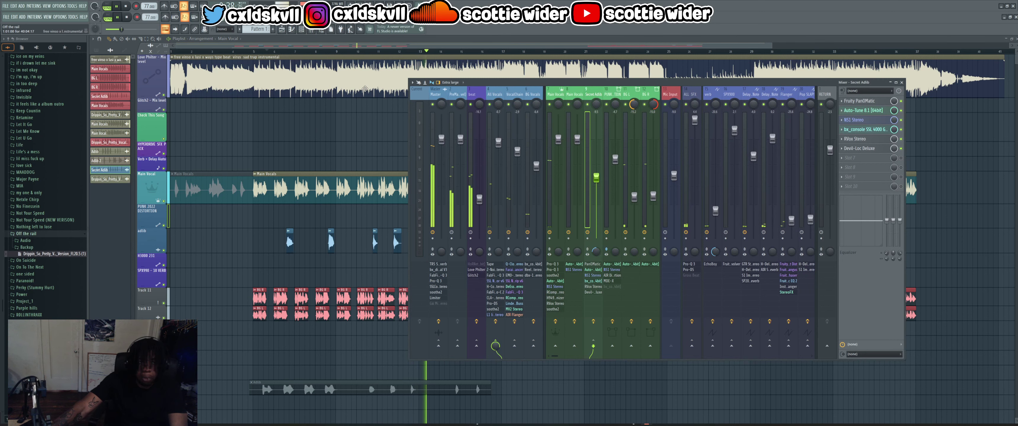
pyautogui.click(311, 30)
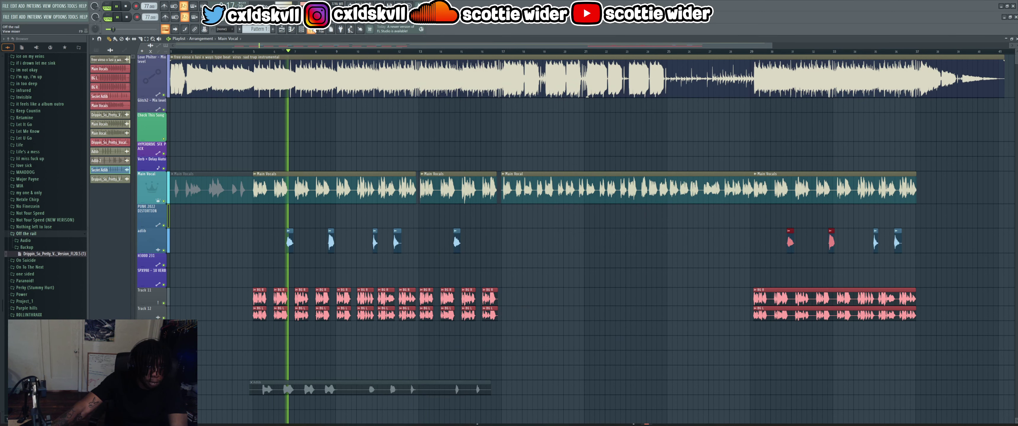
pyautogui.click(312, 30)
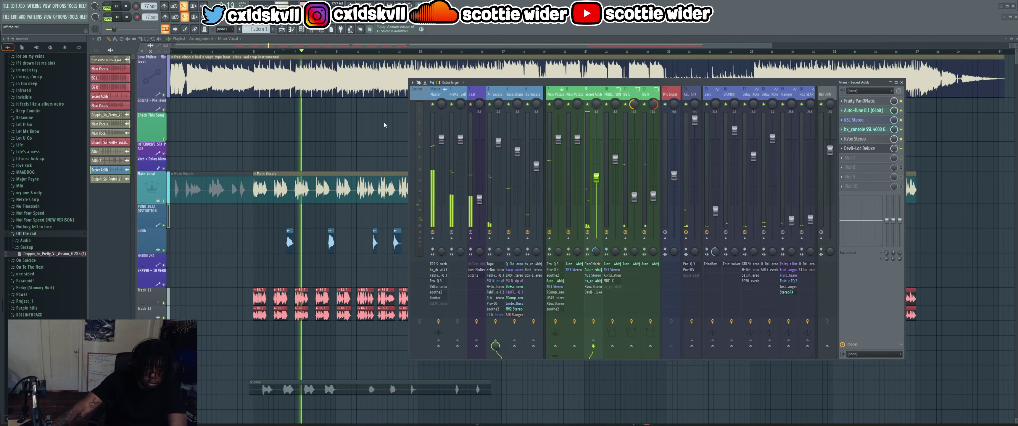
pyautogui.click(593, 292)
pyautogui.click(282, 77)
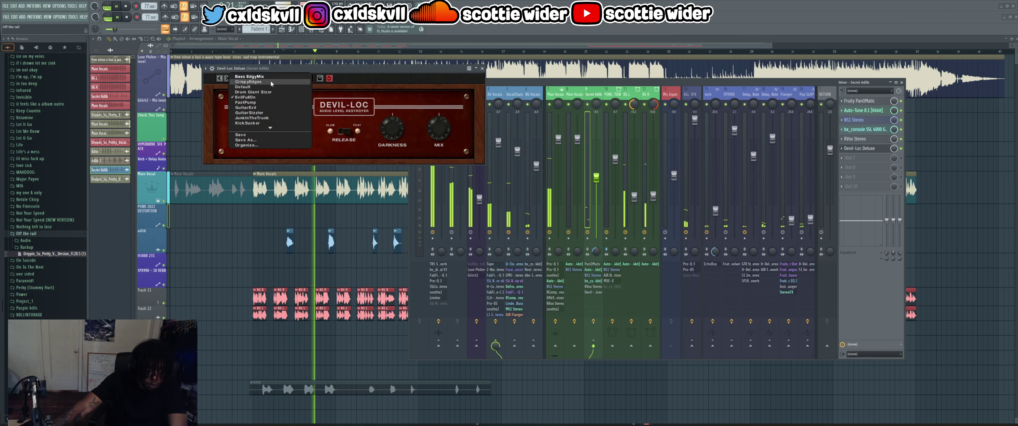
pyautogui.click(271, 81)
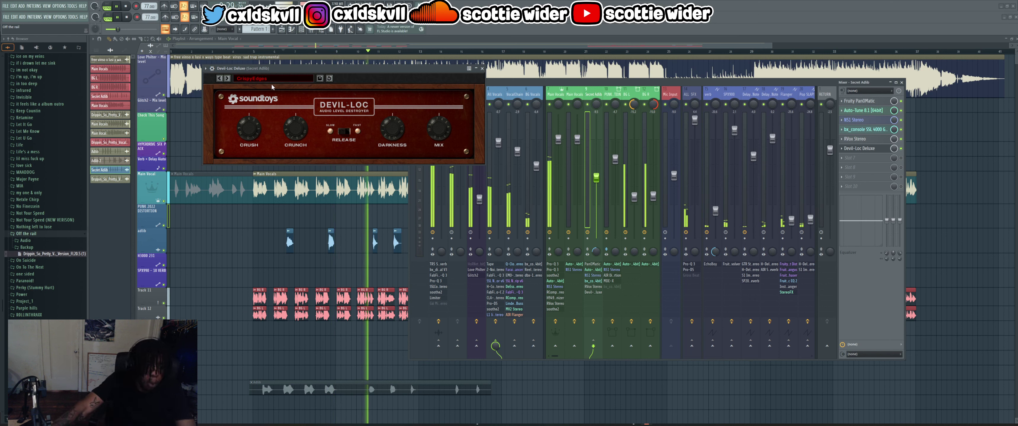
# - Load the EvilFullOn preset in Devil-Loc Deluxe and replay the section from around the first adlib clip
pyautogui.click(272, 79)
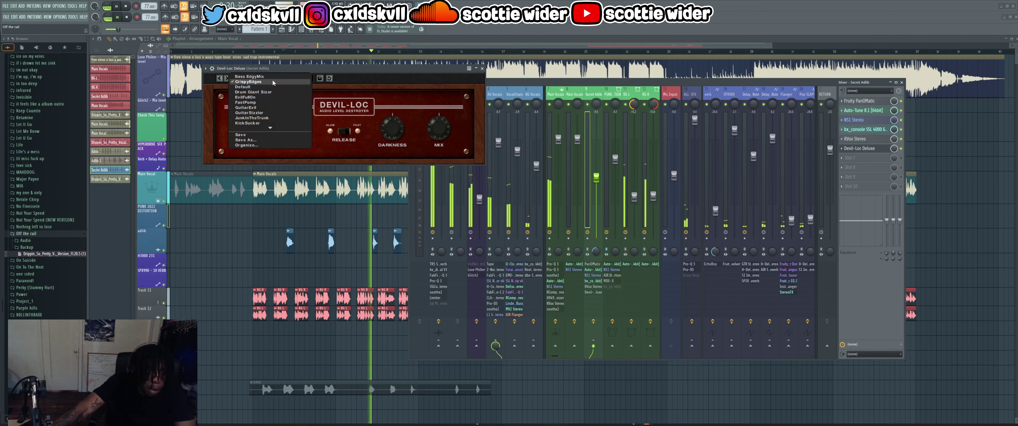
pyautogui.click(272, 97)
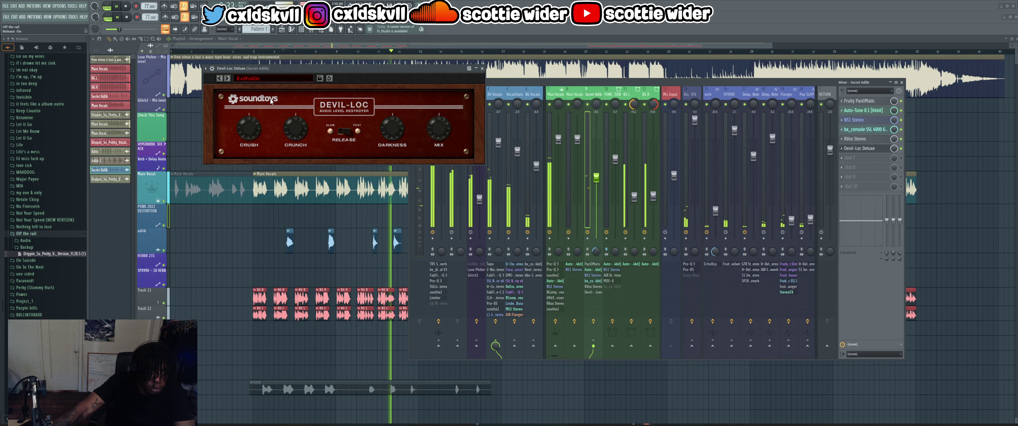
pyautogui.click(291, 51)
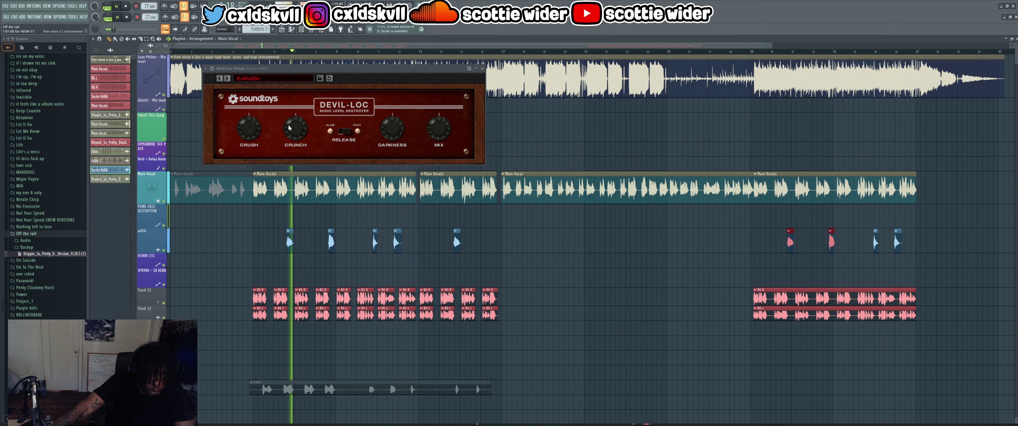
pyautogui.press('space')
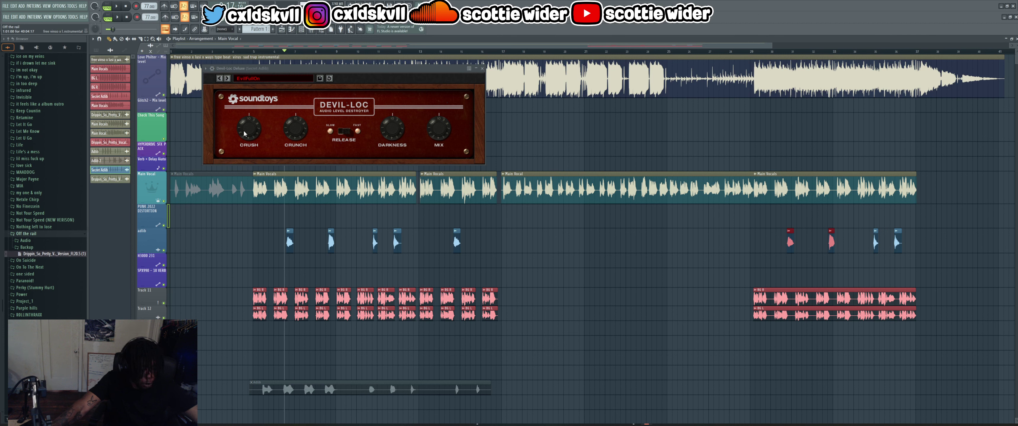
pyautogui.click(117, 6)
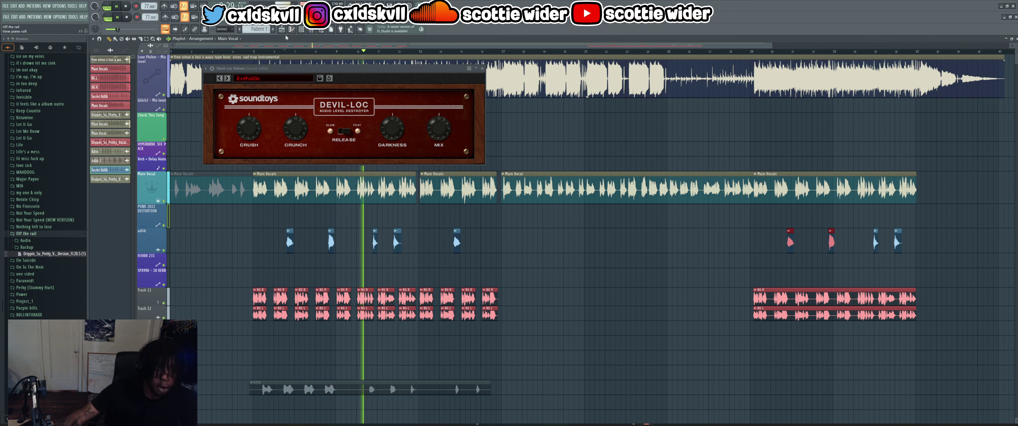
# - Try the FastPump preset in Devil-Loc Deluxe and restart playback near the first adlib clip
pyautogui.click(270, 79)
pyautogui.click(264, 102)
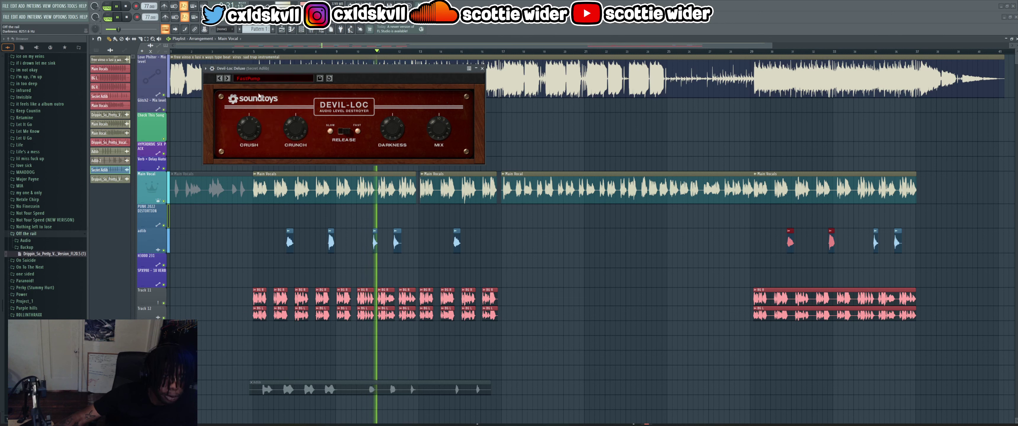
pyautogui.click(280, 52)
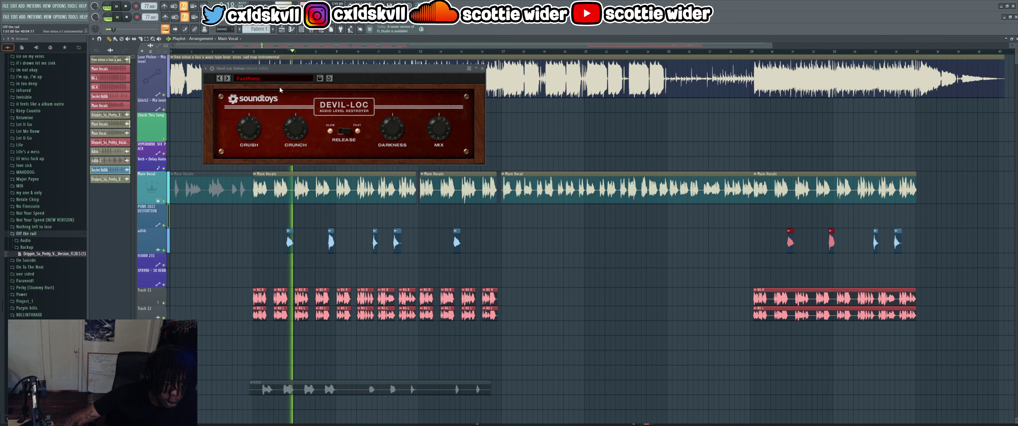
# - Audition the Drum Giant Sizer and GuitarSizzler presets in Devil-Loc Deluxe while the adlibs play
pyautogui.click(274, 79)
pyautogui.click(273, 92)
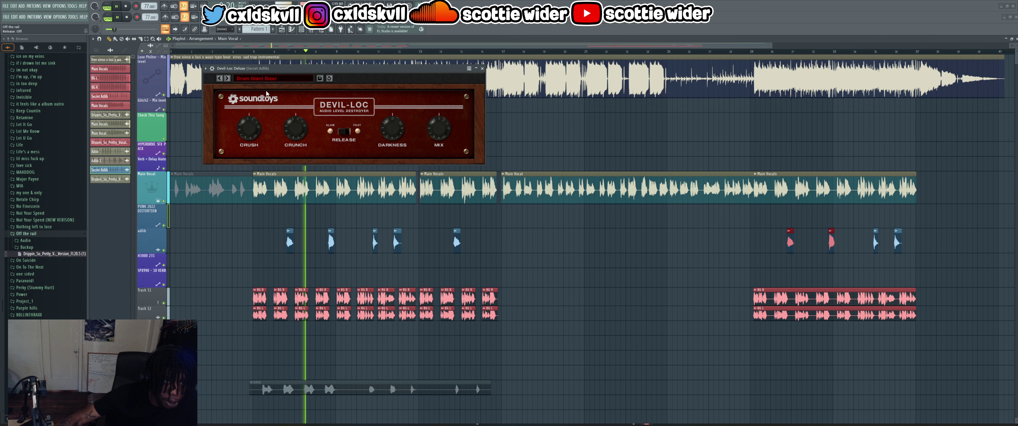
pyautogui.click(274, 79)
pyautogui.click(266, 116)
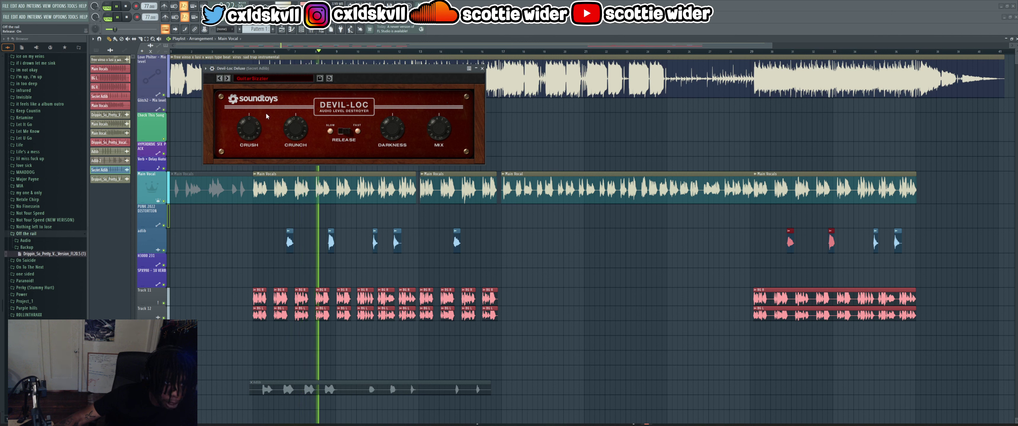
# - Try a preset from further down the Devil-Loc Deluxe preset list, beyond GuitarSizzler, during playback
pyautogui.click(268, 80)
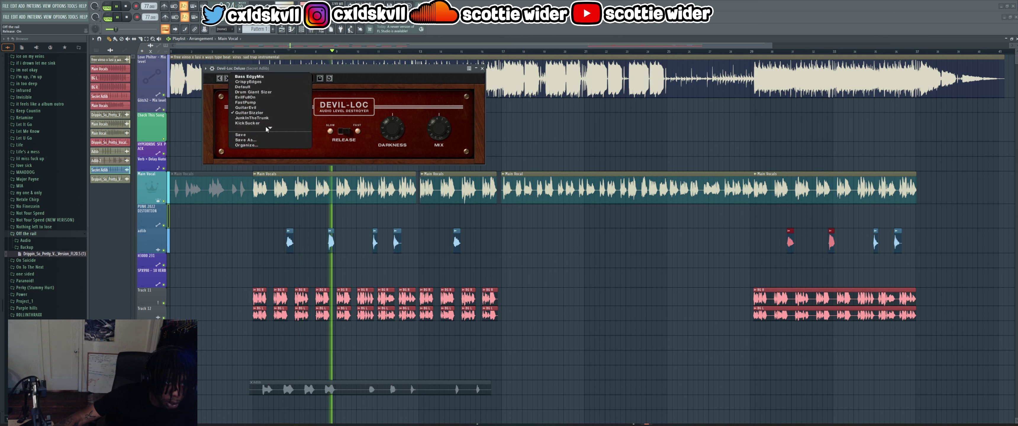
pyautogui.click(278, 113)
pyautogui.click(271, 77)
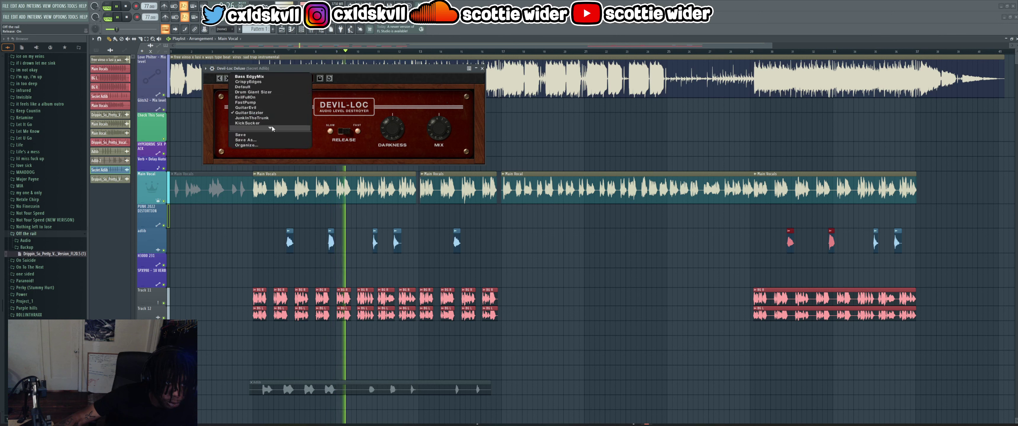
pyautogui.click(271, 128)
pyautogui.click(276, 78)
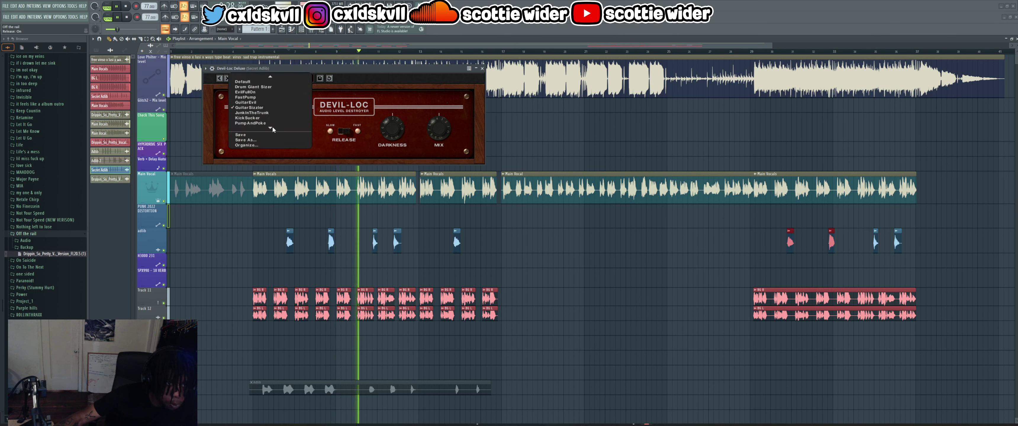
pyautogui.click(272, 122)
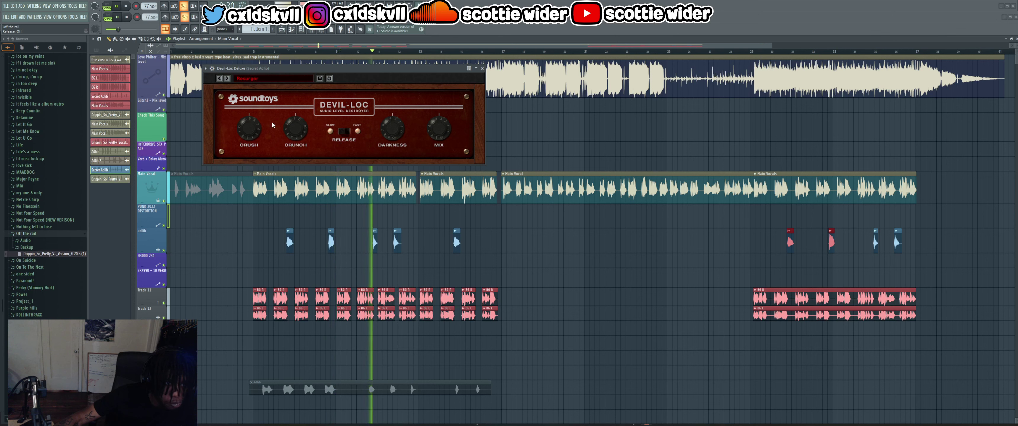
# - Replay from just before the first adlib clip and adjust the Mix and Crunch amounts in Devil-Loc Deluxe by ear
pyautogui.click(270, 51)
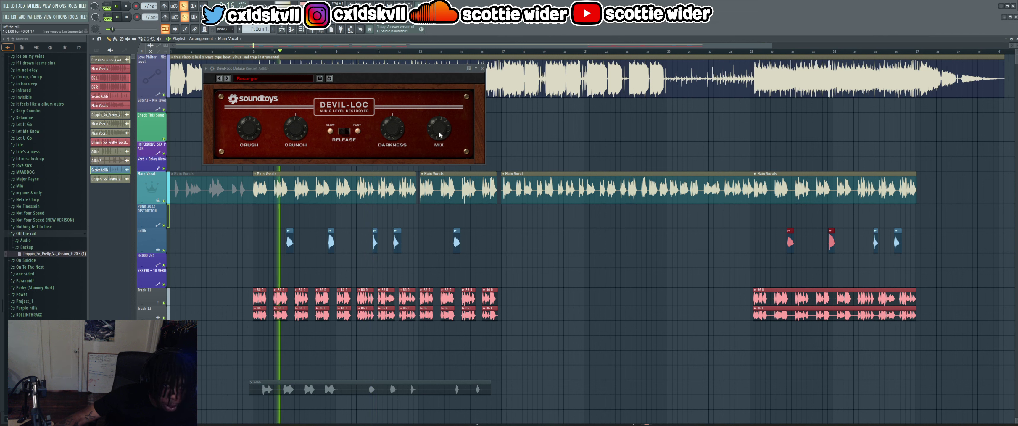
pyautogui.moveTo(438, 131); pyautogui.dragTo(441, 131)
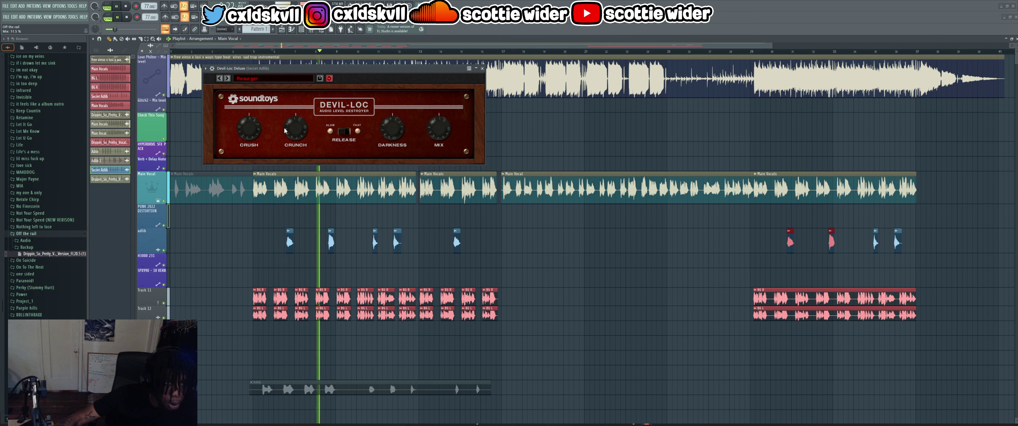
pyautogui.moveTo(285, 133); pyautogui.dragTo(301, 124)
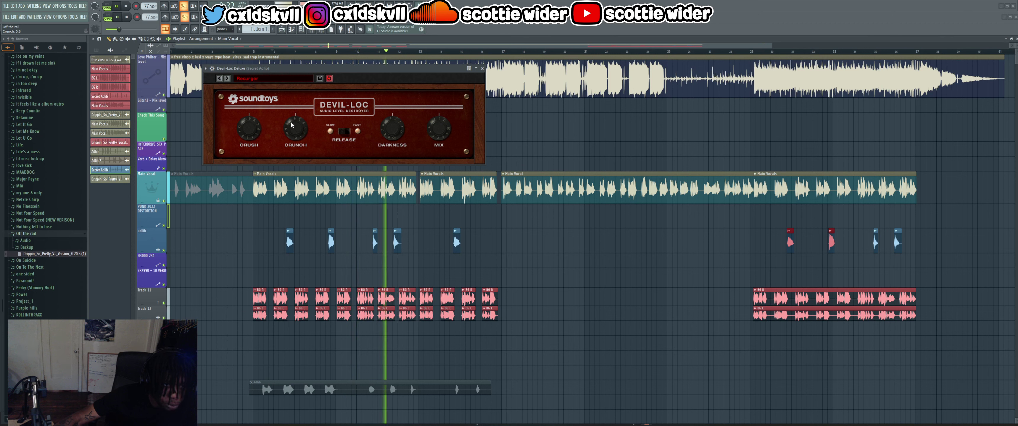
pyautogui.moveTo(295, 127); pyautogui.dragTo(254, 121)
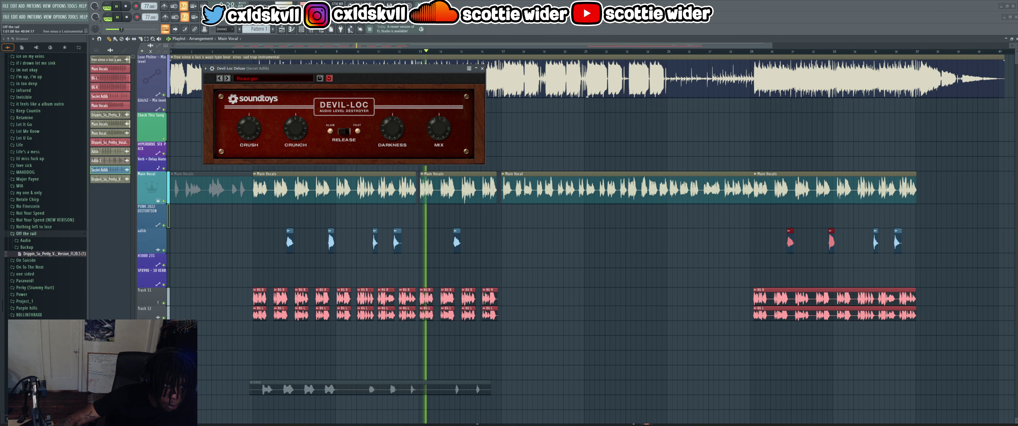
# - Replay the first adlibs with the adjusted Devil-Loc Deluxe settings, look at its preset list and close the plugin
pyautogui.click(274, 52)
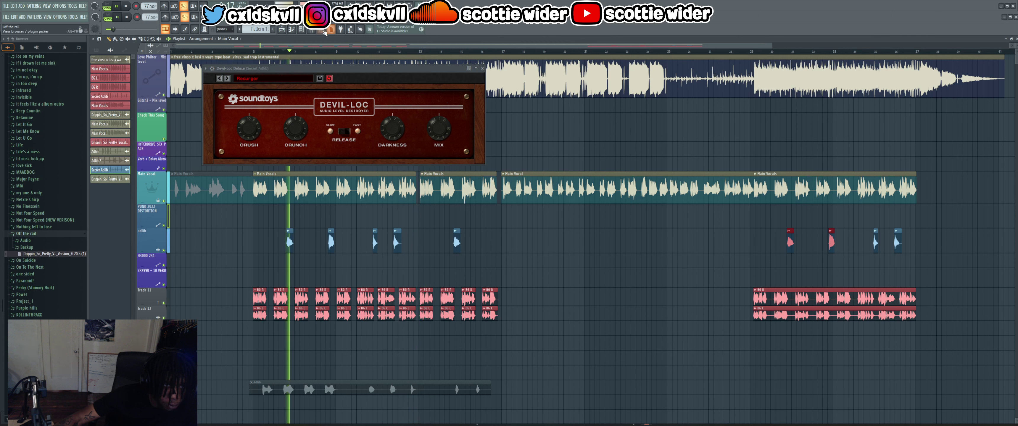
pyautogui.click(277, 78)
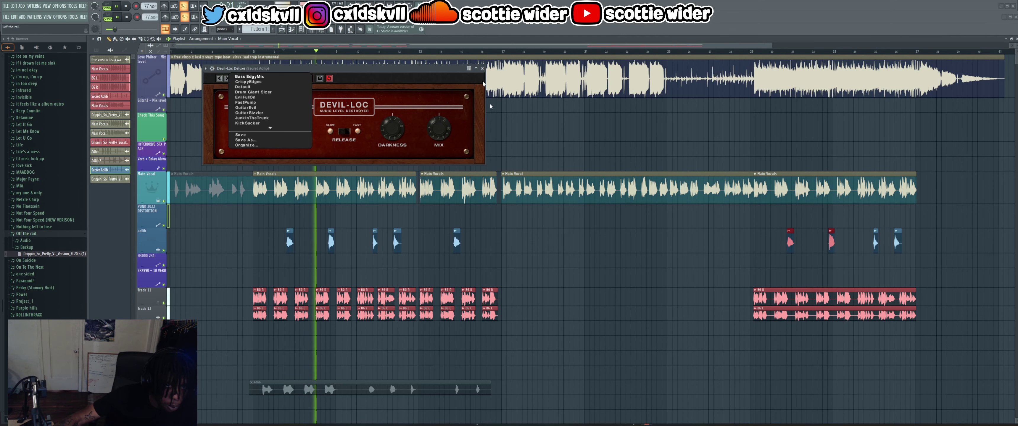
pyautogui.click(482, 69)
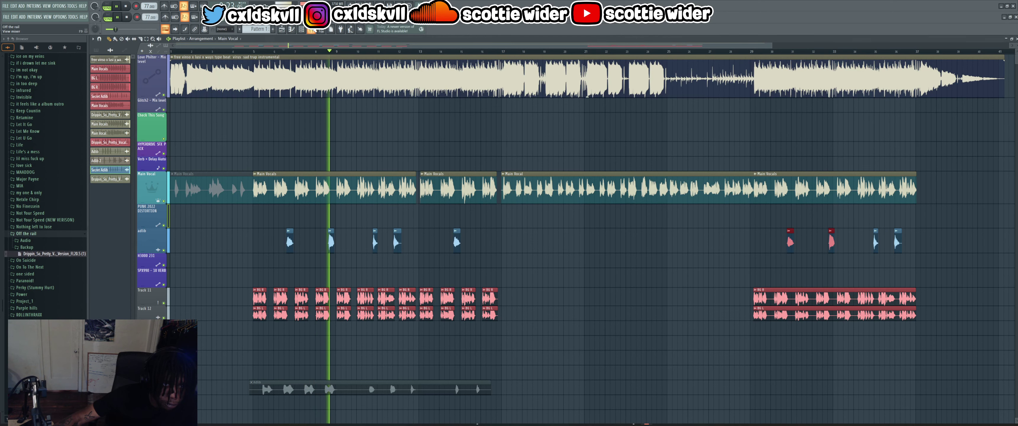
# - Stop playback and replace Devil-Loc Deluxe on the Secret Adlib track with Little AlterBoy
pyautogui.press('F9')
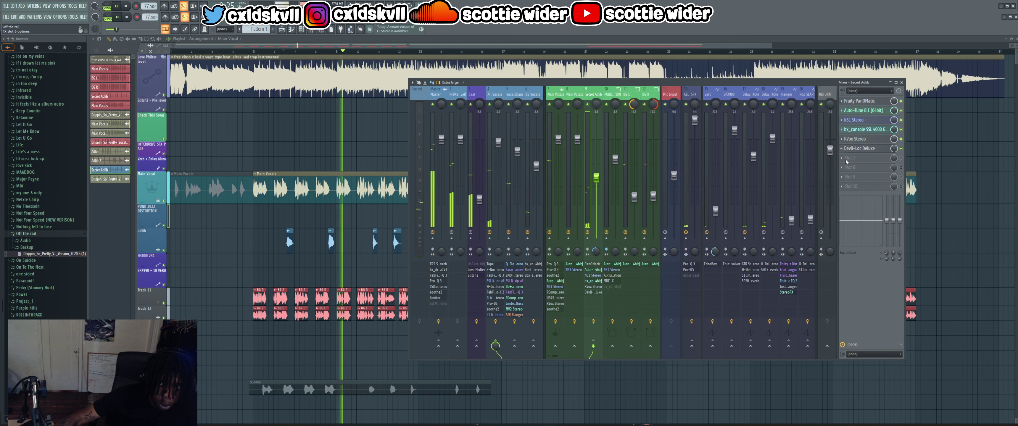
pyautogui.press('space')
pyautogui.hotkey('ctrl', 'z')
pyautogui.click(849, 149)
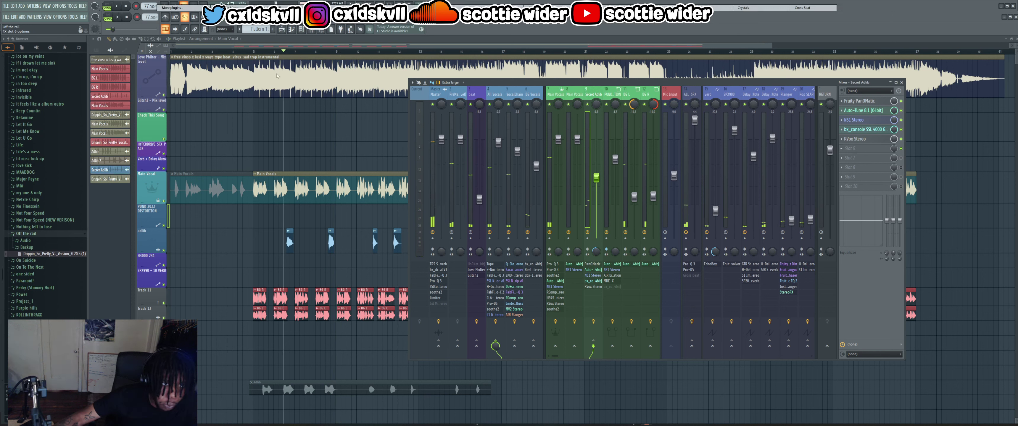
pyautogui.click(173, 8)
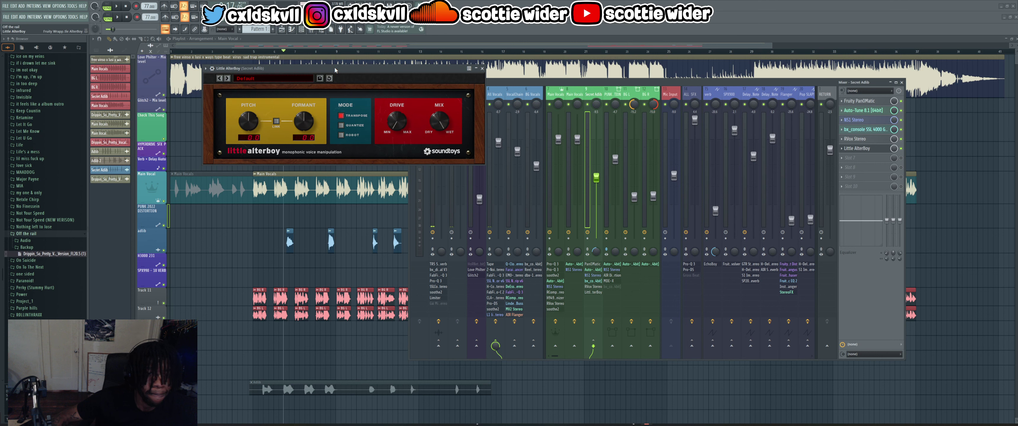
# - Start playback and load the 04 Older is Better preset in Little AlterBoy on the Secret Adlib track
pyautogui.press('space')
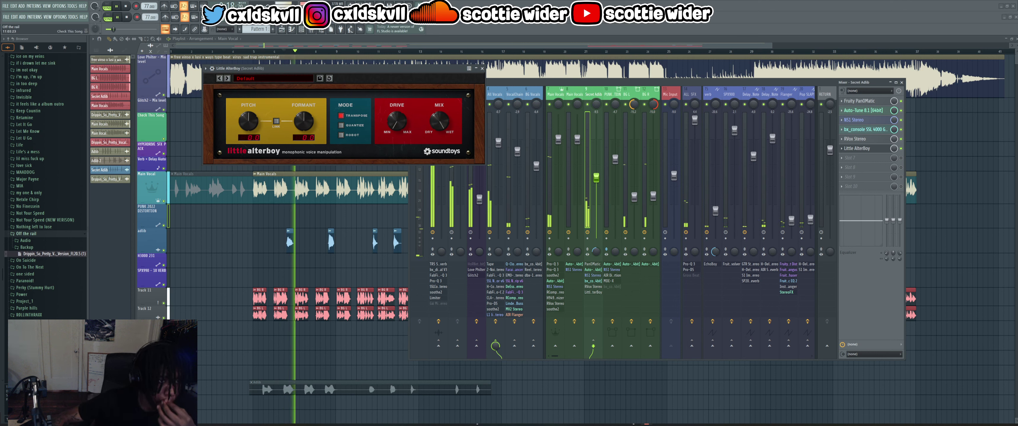
pyautogui.click(279, 78)
pyautogui.click(271, 92)
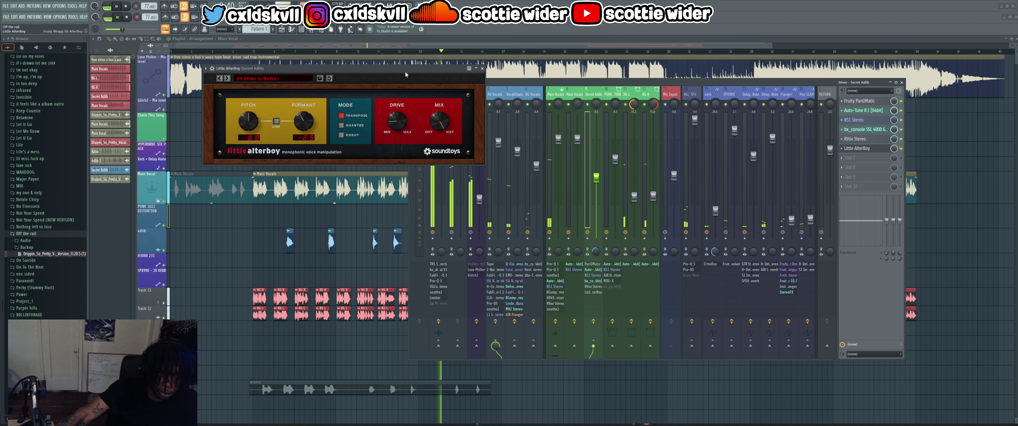
# - Browse the other Little AlterBoy presets without choosing one, and replay the section from before the first adlib clip
pyautogui.click(273, 78)
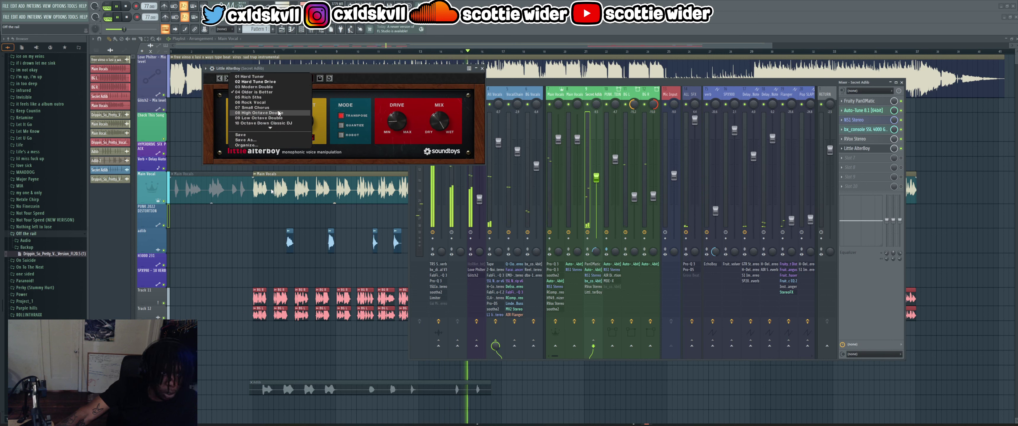
pyautogui.click(393, 115)
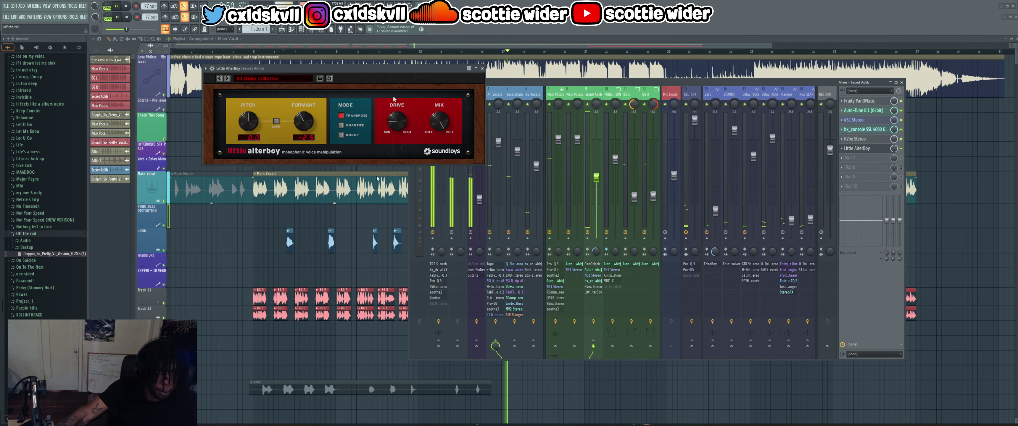
pyautogui.click(267, 51)
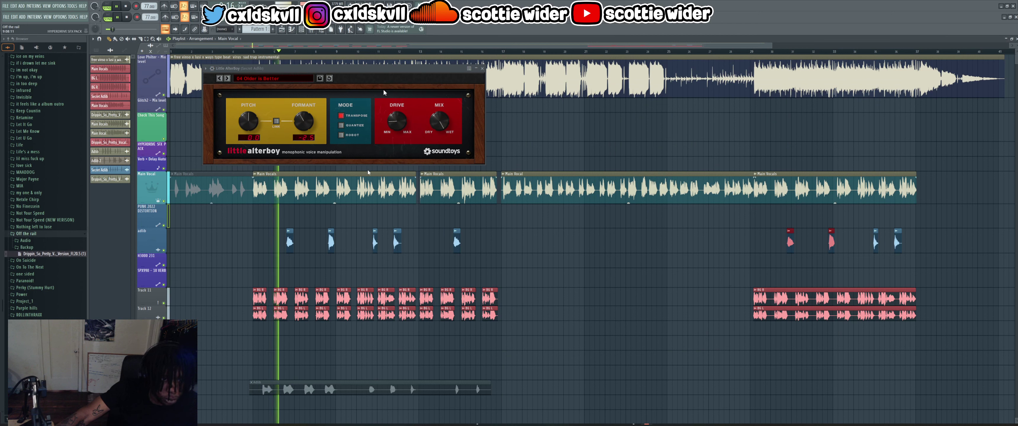
# - Audition the 06 Rock Vocal, 03 Modern Double and a Robot-mode preset in Little AlterBoy during playback
pyautogui.click(281, 76)
pyautogui.click(270, 102)
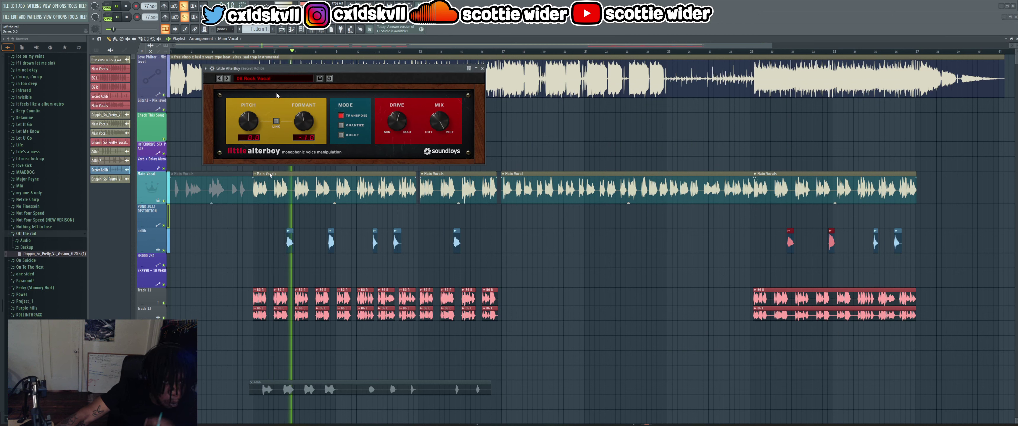
pyautogui.click(276, 78)
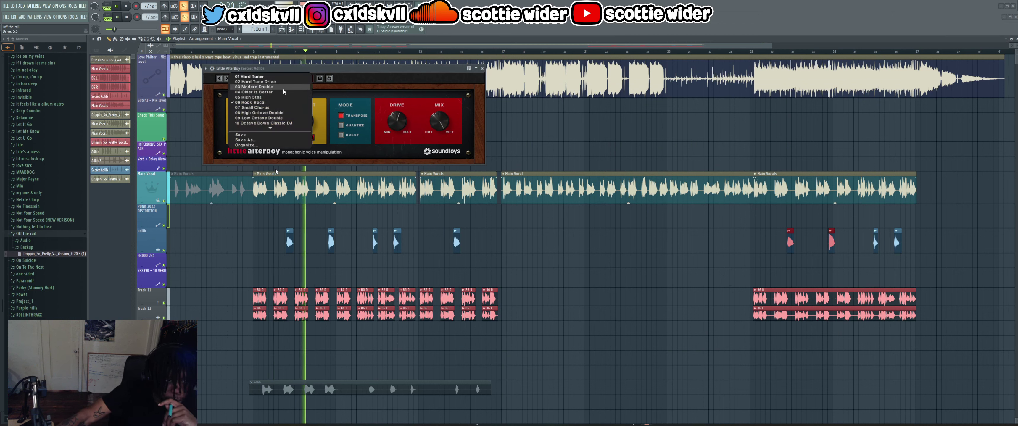
pyautogui.click(283, 87)
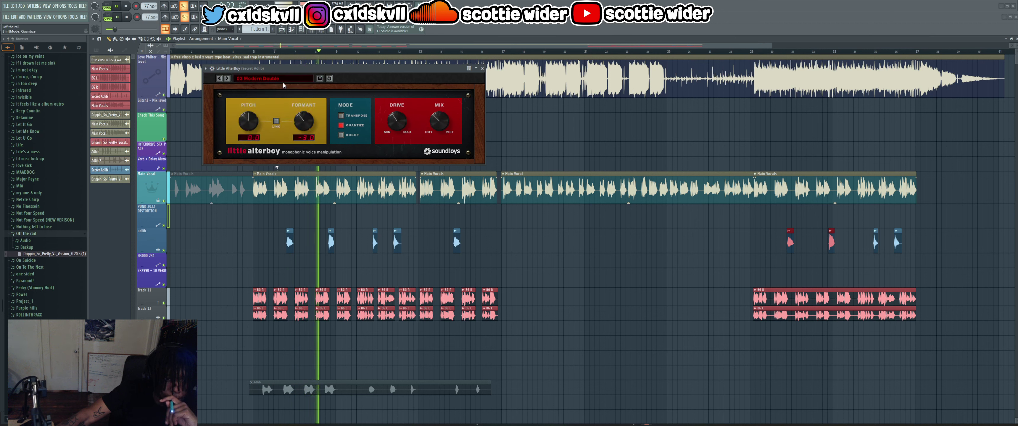
pyautogui.click(634, 424)
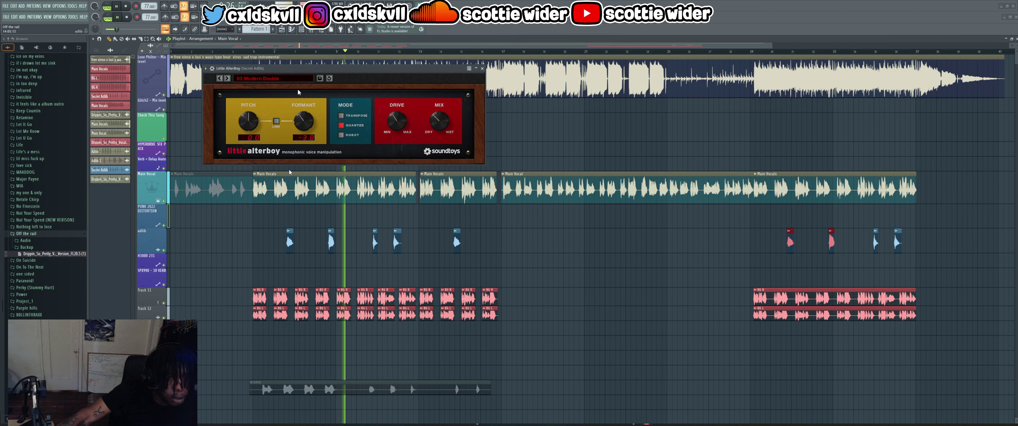
pyautogui.click(293, 76)
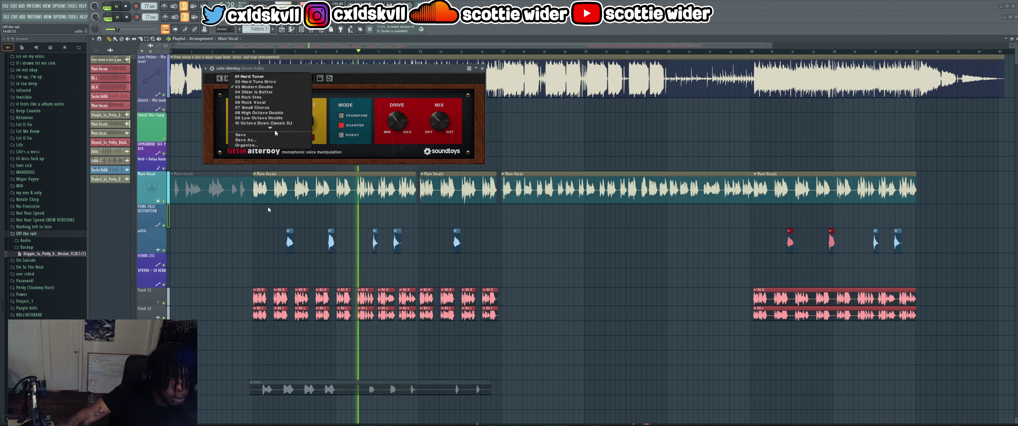
pyautogui.click(267, 117)
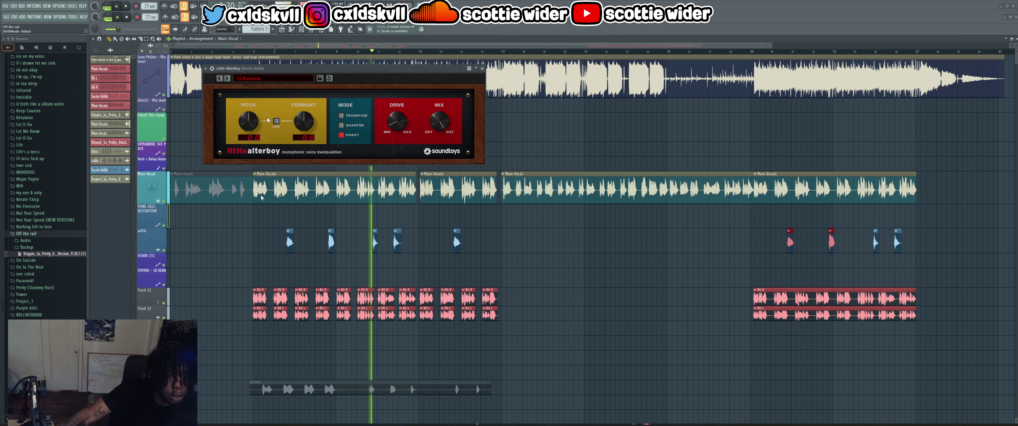
# - Move Little AlterBoy up the Secret Adlib effects chain to sit directly before Auto-Tune
pyautogui.click(312, 29)
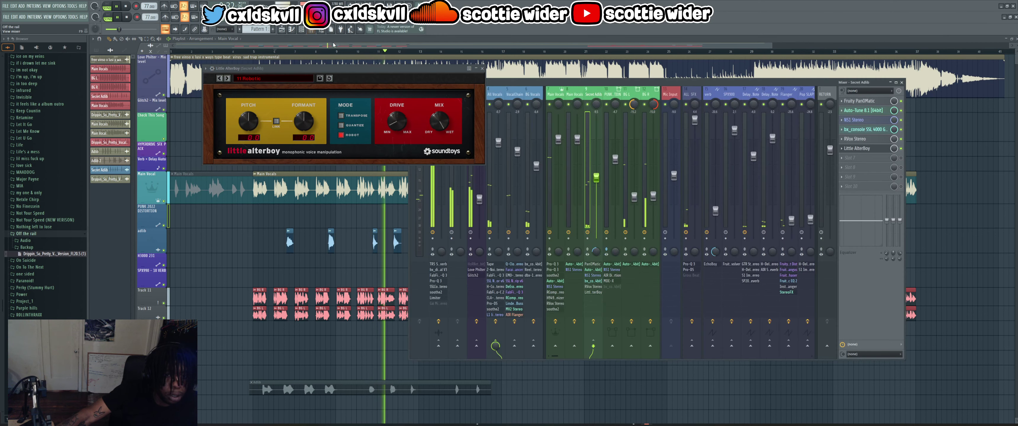
pyautogui.scroll(-1, 860, 139)
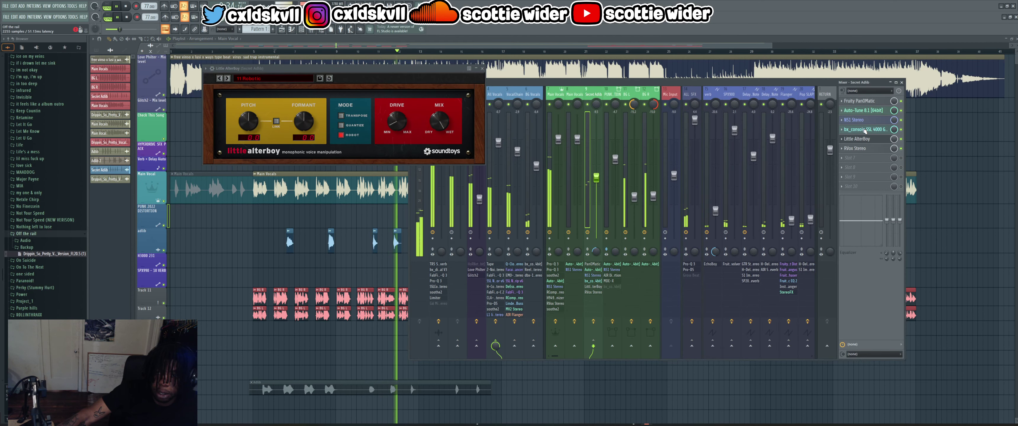
pyautogui.moveTo(864, 132); pyautogui.dragTo(864, 111)
pyautogui.press('space')
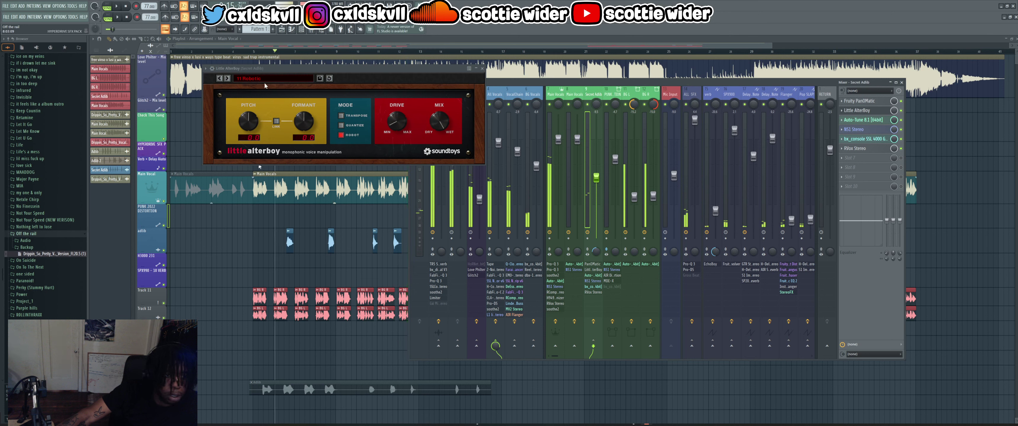
# - Replay the section and load the 03 Modern Double preset in Little AlterBoy
pyautogui.press('space')
pyautogui.click(264, 78)
pyautogui.click(263, 89)
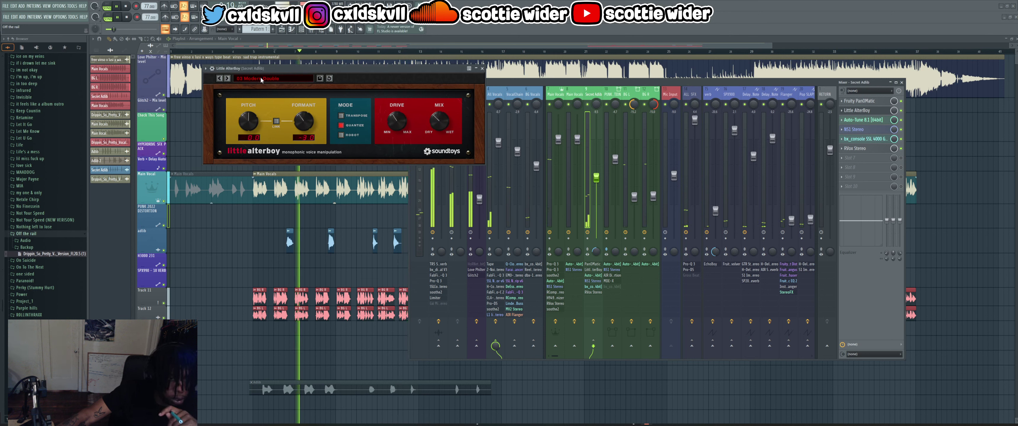
pyautogui.click(261, 79)
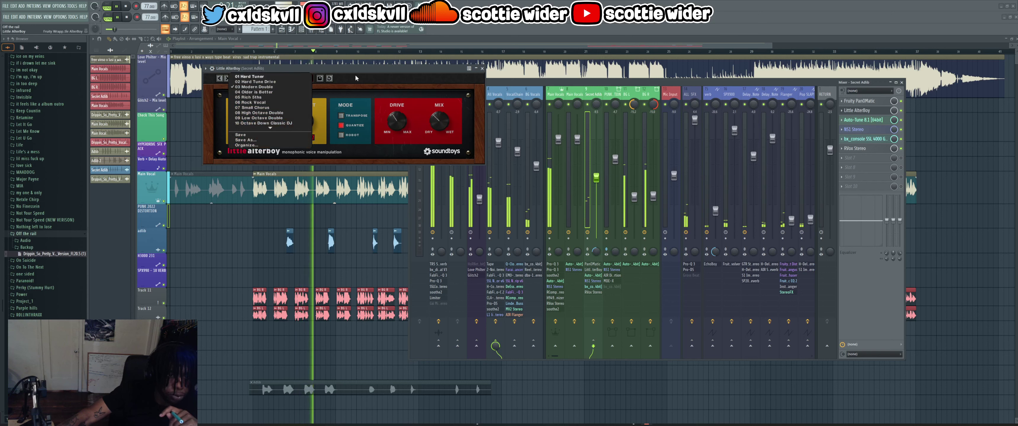
pyautogui.click(374, 66)
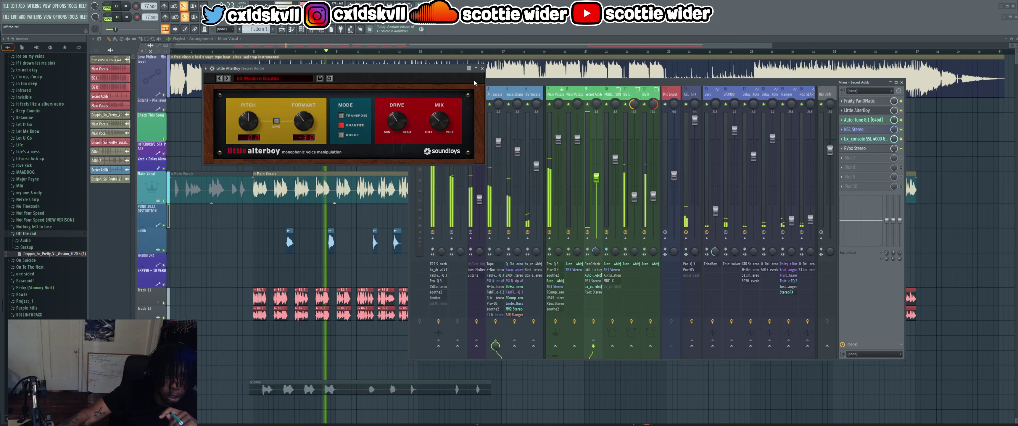
# - Lower Little AlterBoy's Mix toward dry, replay the vocals from near their start and close the plugin
pyautogui.moveTo(439, 119); pyautogui.dragTo(439, 138)
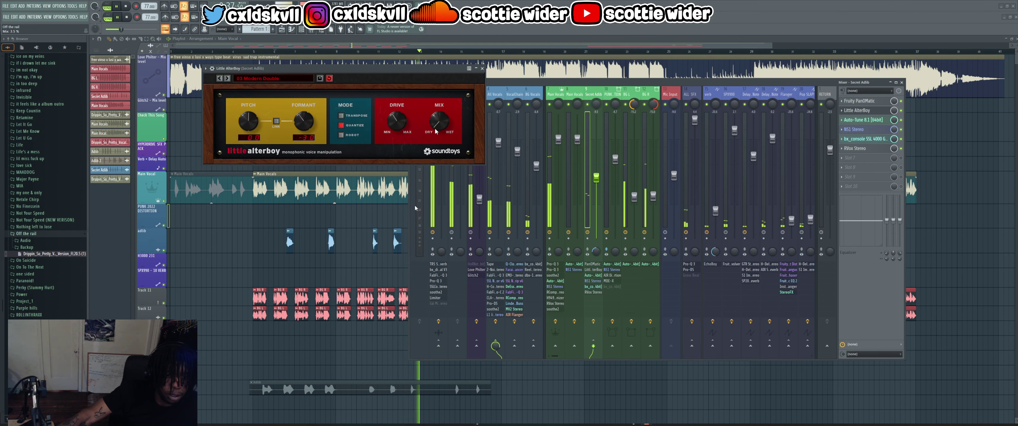
pyautogui.click(251, 57)
pyautogui.click(258, 51)
pyautogui.click(269, 51)
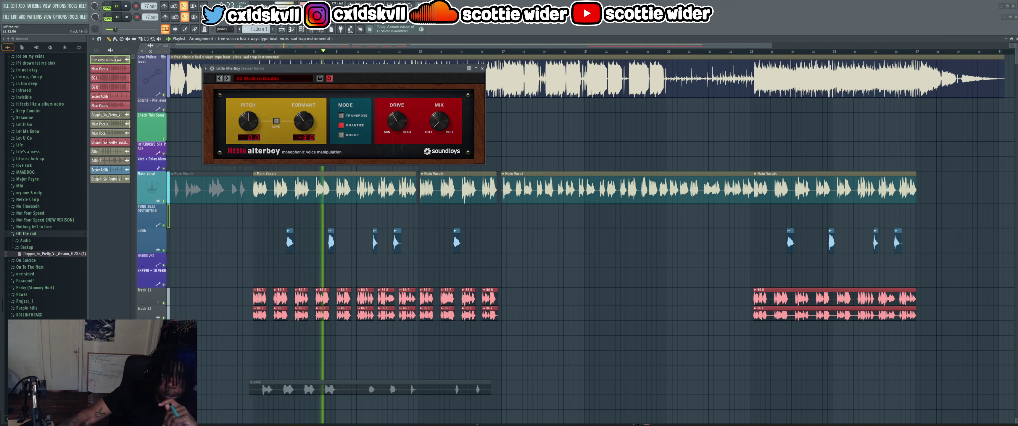
pyautogui.click(482, 68)
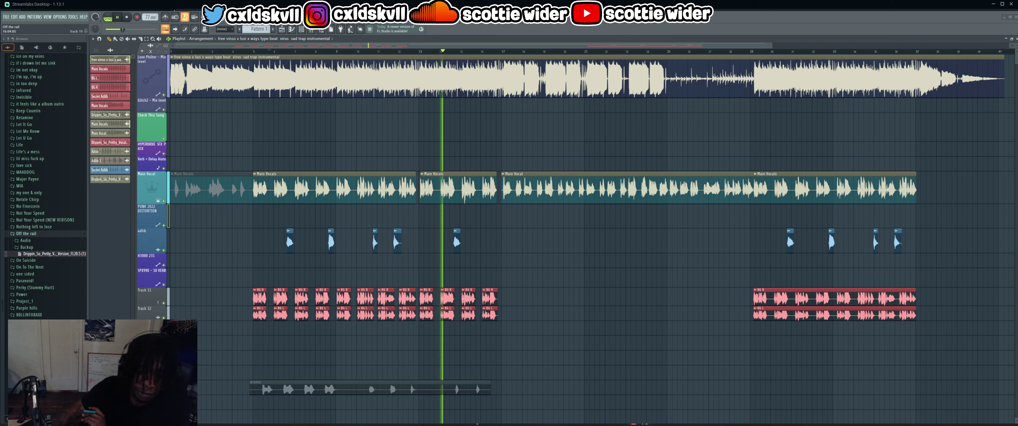
# - Replay from just before the first adlib clip and select the VocalChain mixer track to show its sends
pyautogui.click(647, 424)
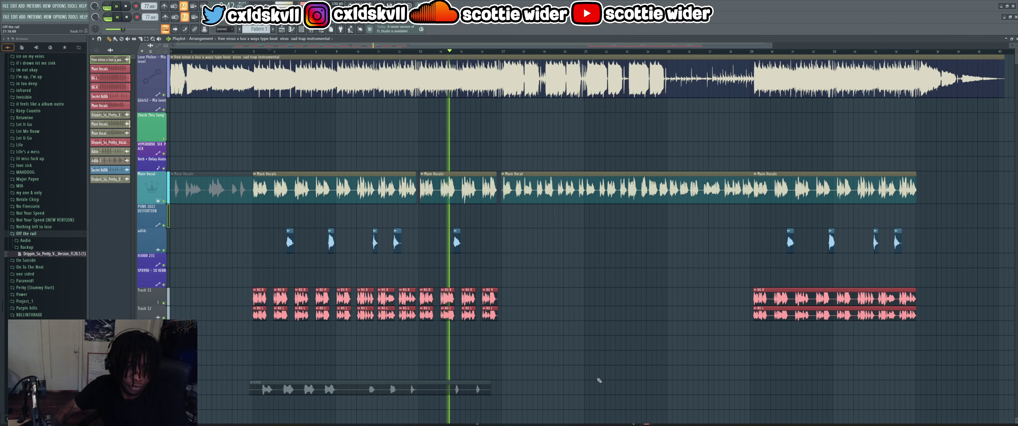
pyautogui.click(283, 51)
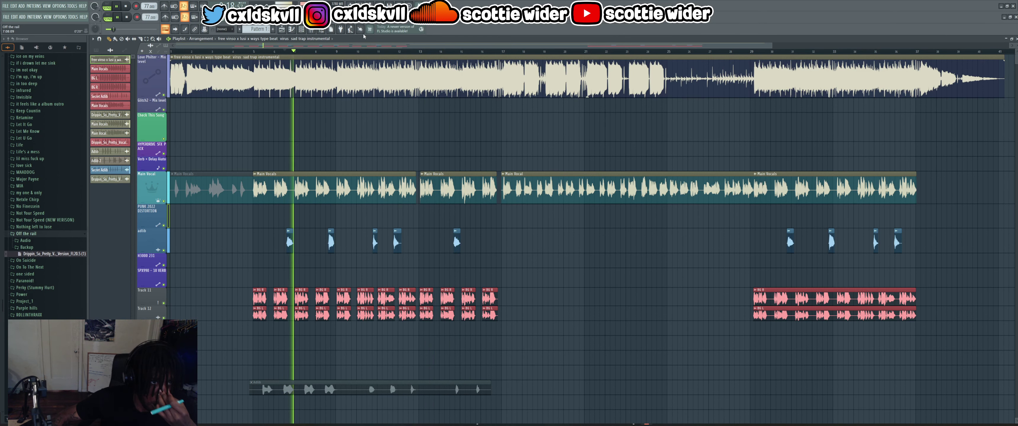
pyautogui.press('F9')
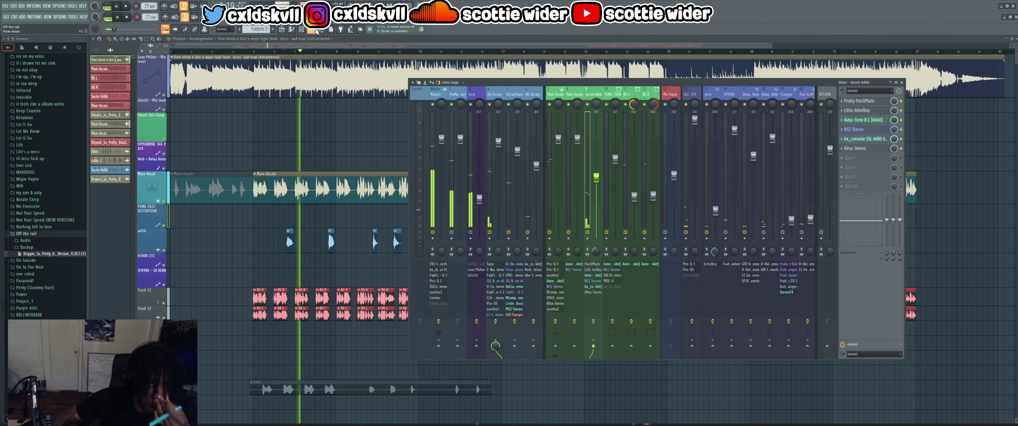
pyautogui.click(514, 98)
pyautogui.click(555, 355)
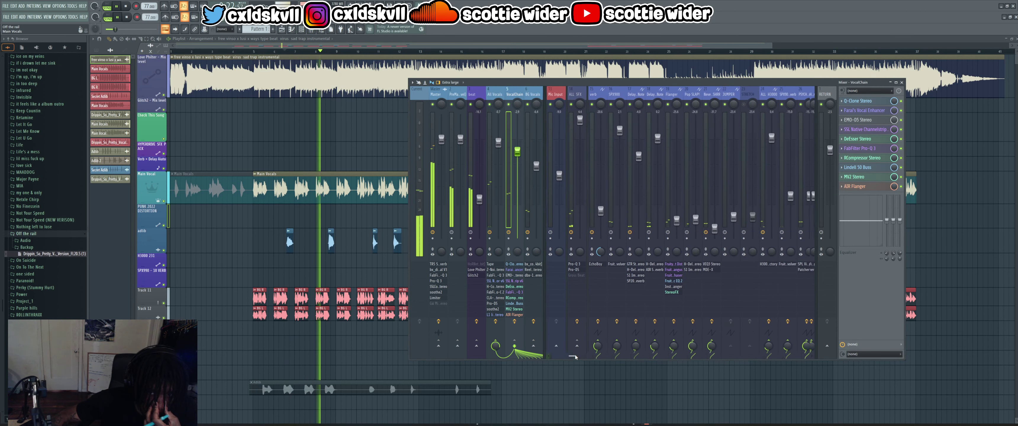
# - Adjust the VocalChain send level to the 1/4 delay track while the vocals play
pyautogui.hscroll(2, 575, 357)
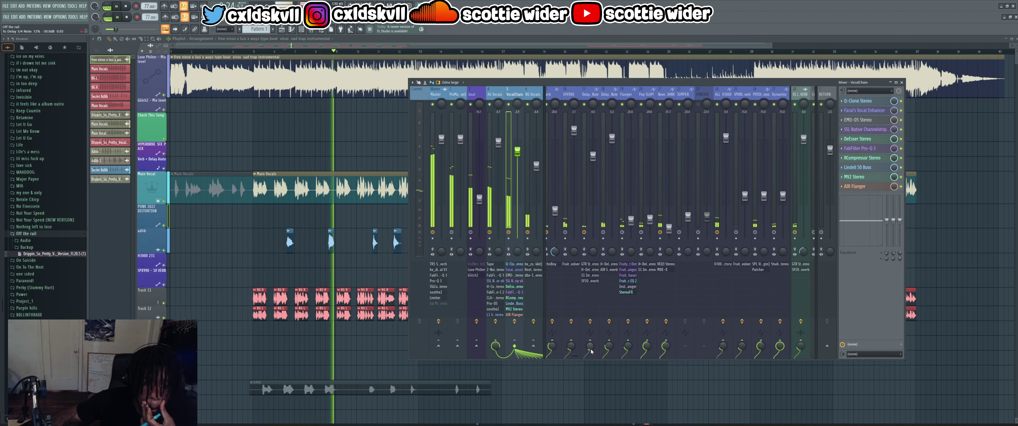
pyautogui.scroll(10, 591, 351)
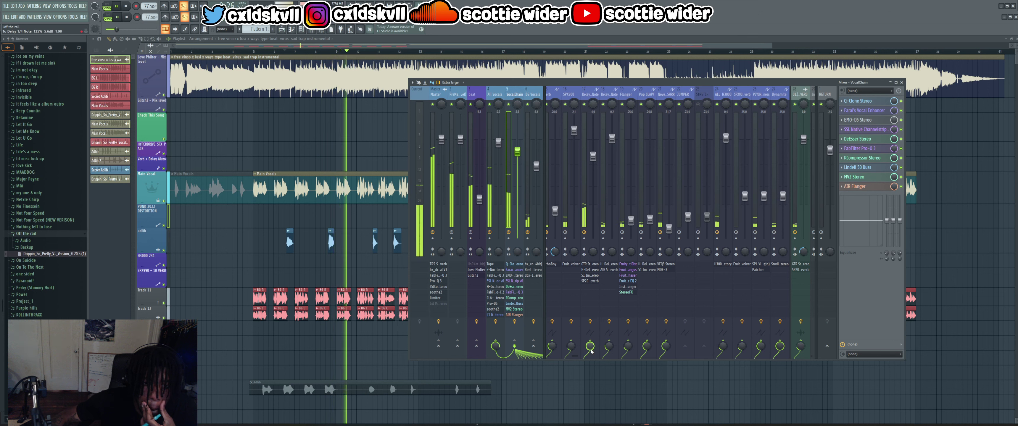
pyautogui.scroll(-8, 591, 352)
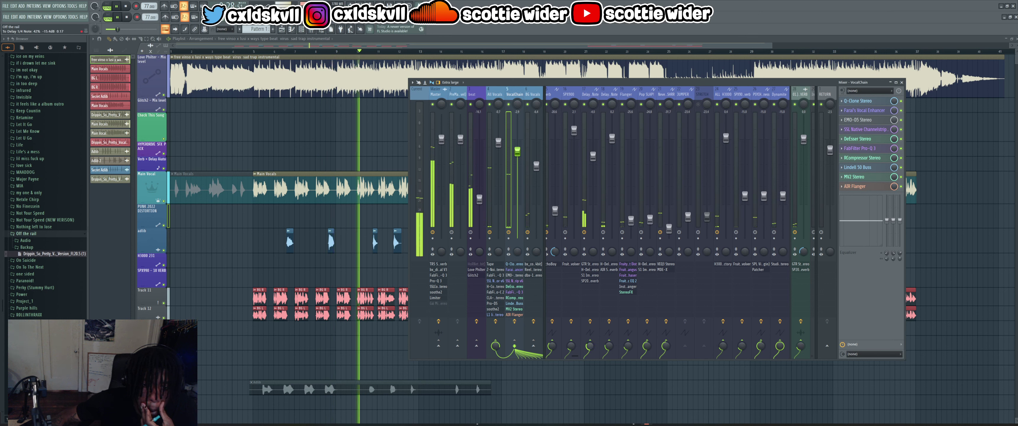
pyautogui.scroll(-2, 592, 352)
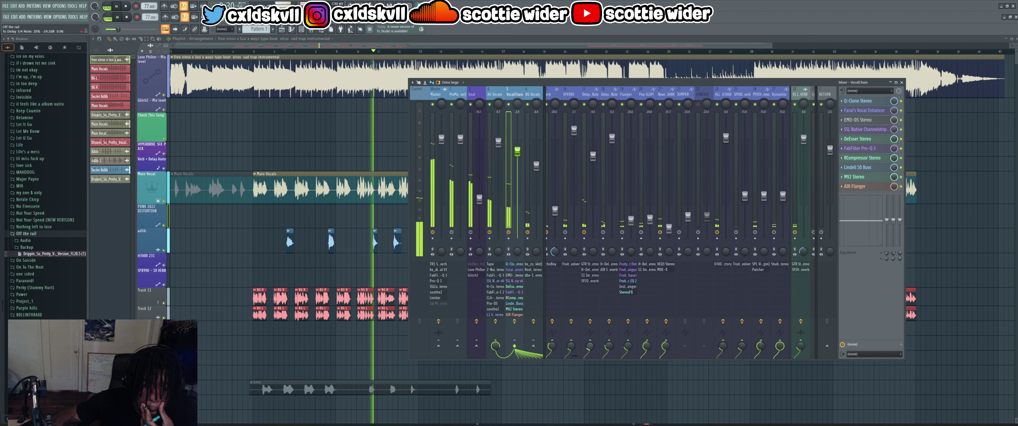
pyautogui.scroll(-1, 591, 349)
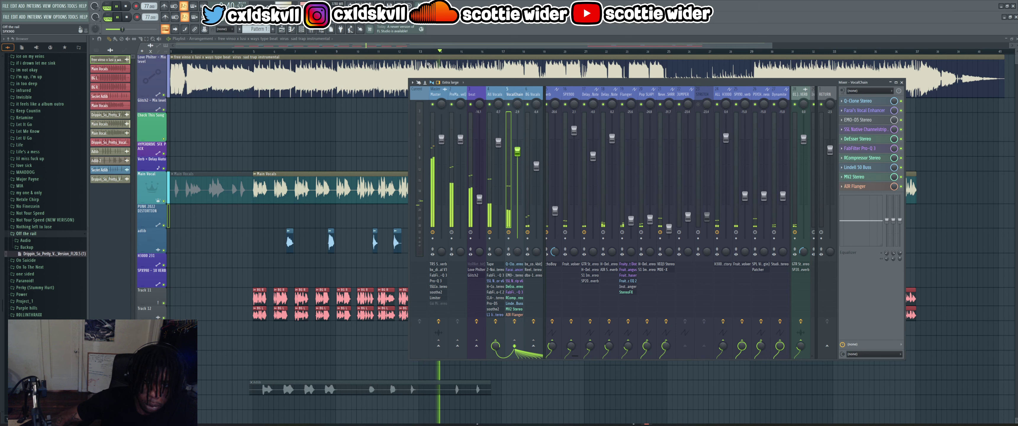
# - Replay the vocals from their start, inspect Fruity Convolver on the reverb send track and close it
pyautogui.click(260, 52)
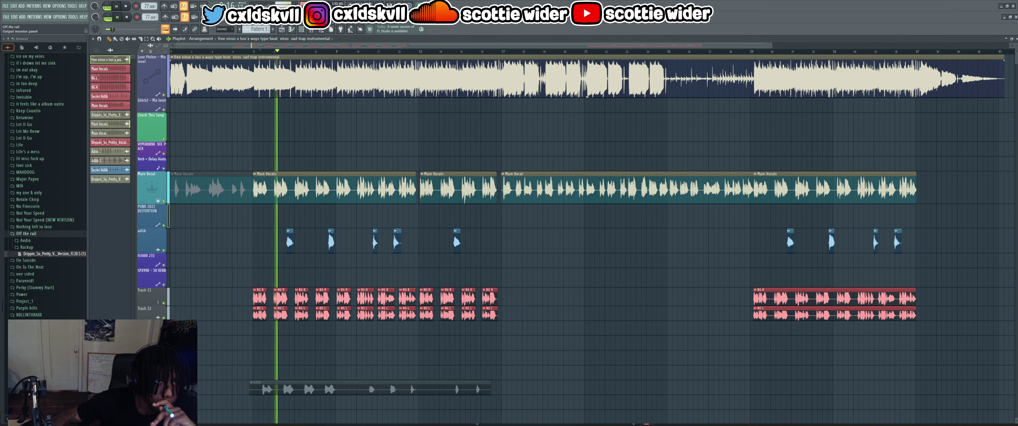
pyautogui.click(311, 31)
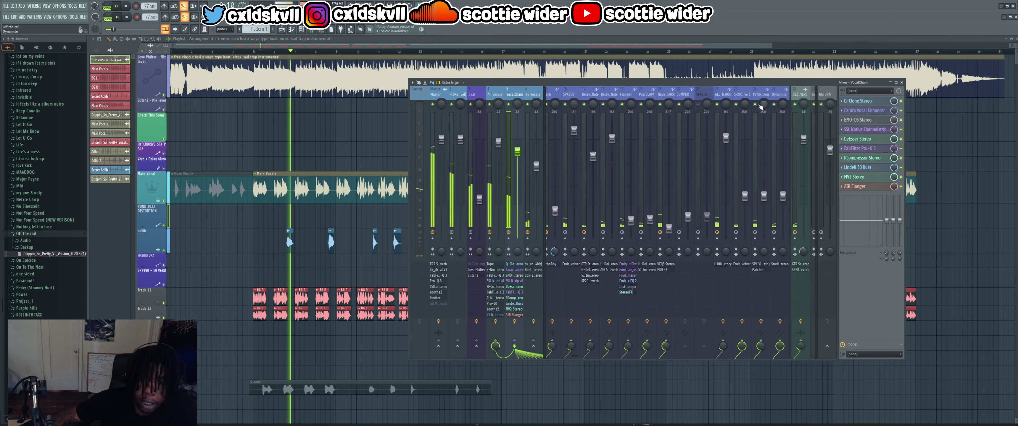
pyautogui.click(741, 100)
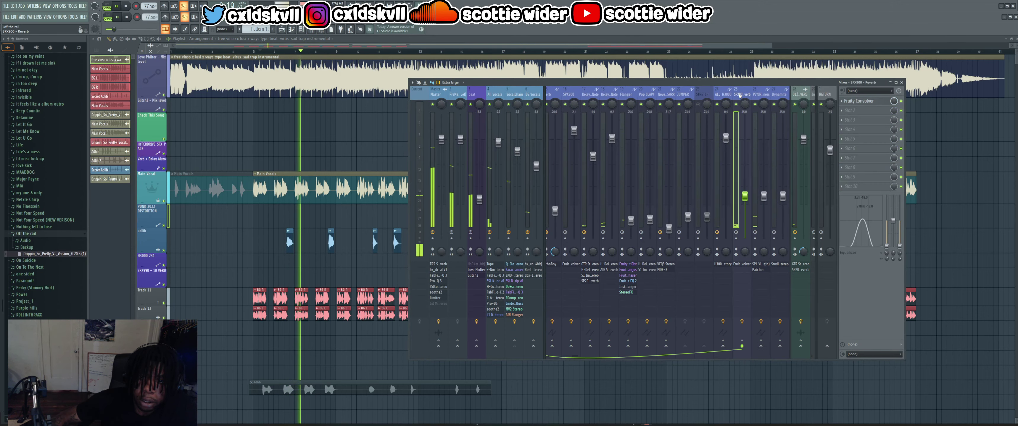
pyautogui.click(859, 101)
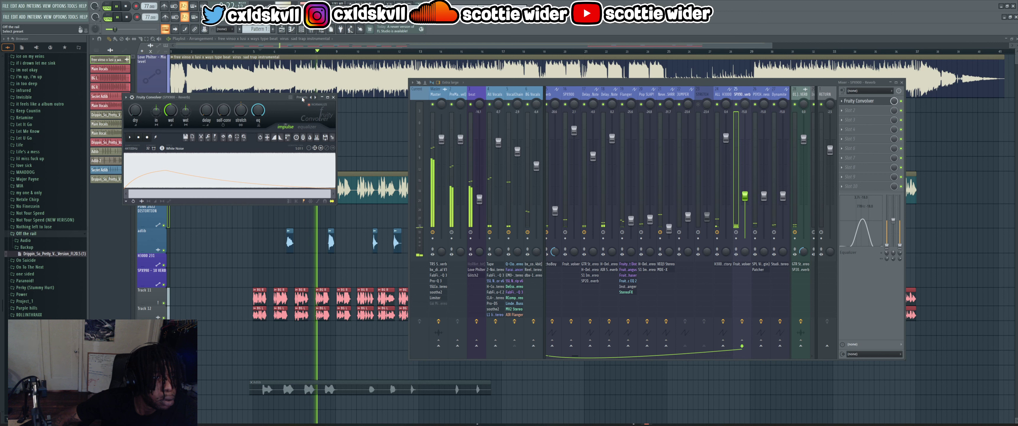
pyautogui.click(319, 31)
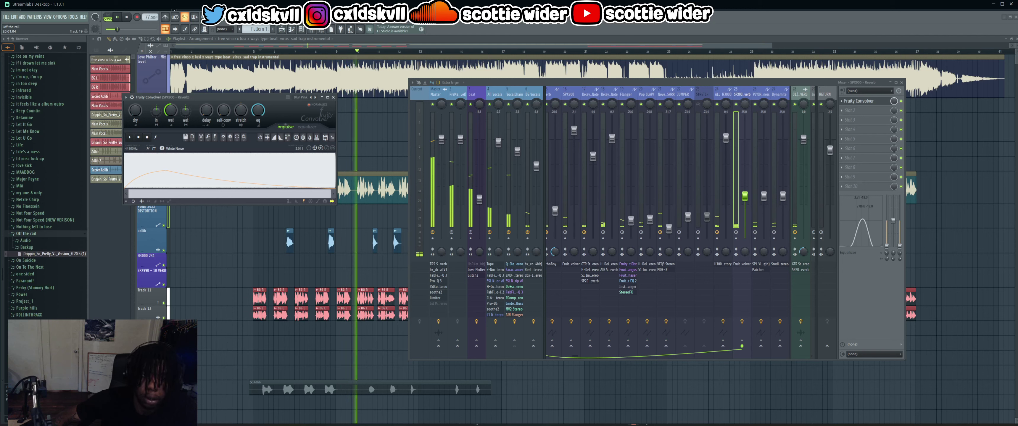
pyautogui.click(334, 97)
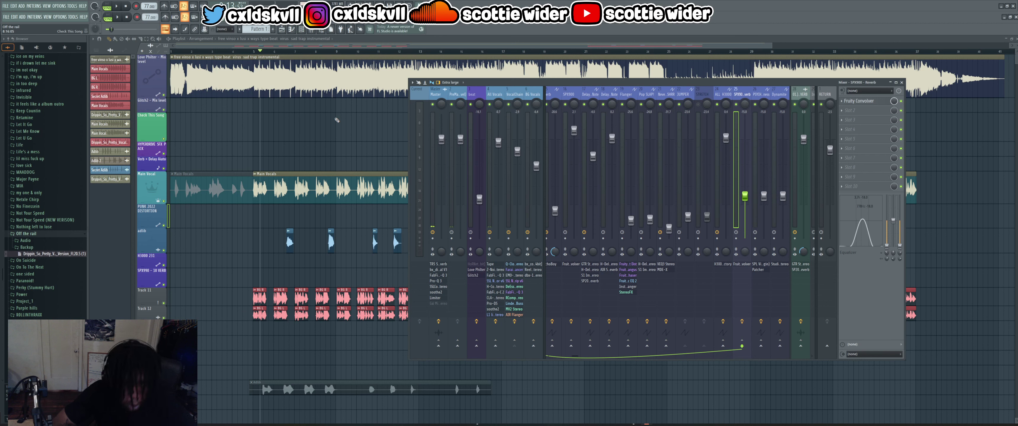
# - Replay the vocals from their start and look through the mixer's send and insert tracks for an unused one
pyautogui.press('space')
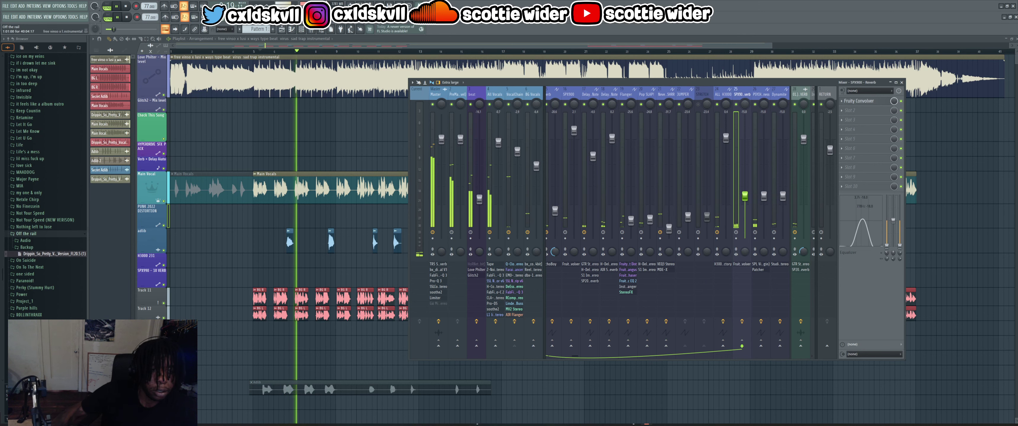
pyautogui.click(254, 51)
pyautogui.press('F9')
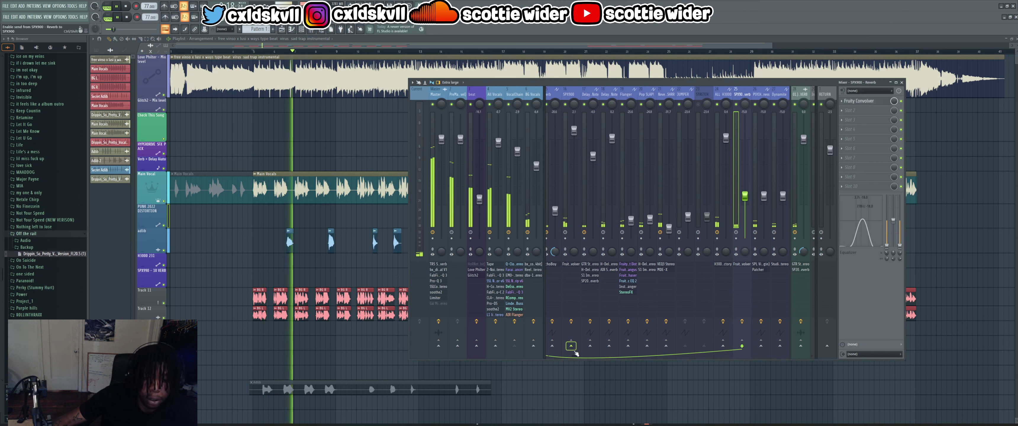
pyautogui.scroll(-3, 576, 354)
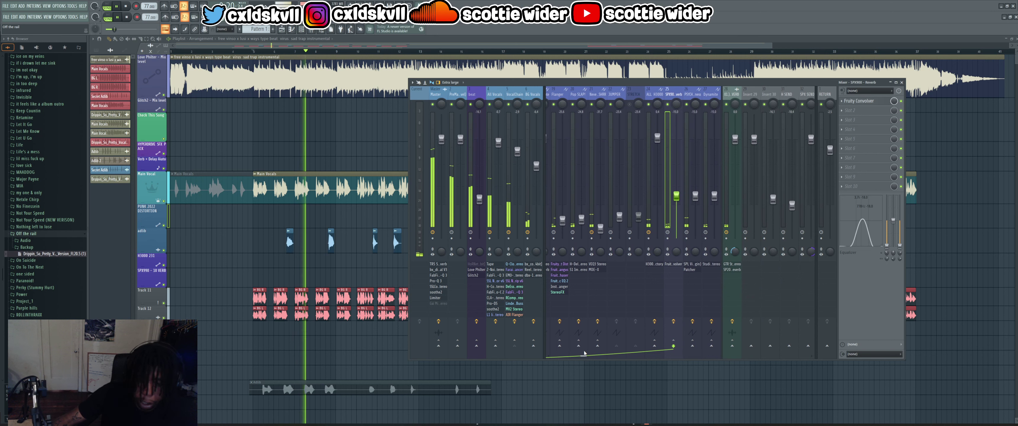
pyautogui.scroll(2, 581, 352)
pyautogui.scroll(2, 569, 348)
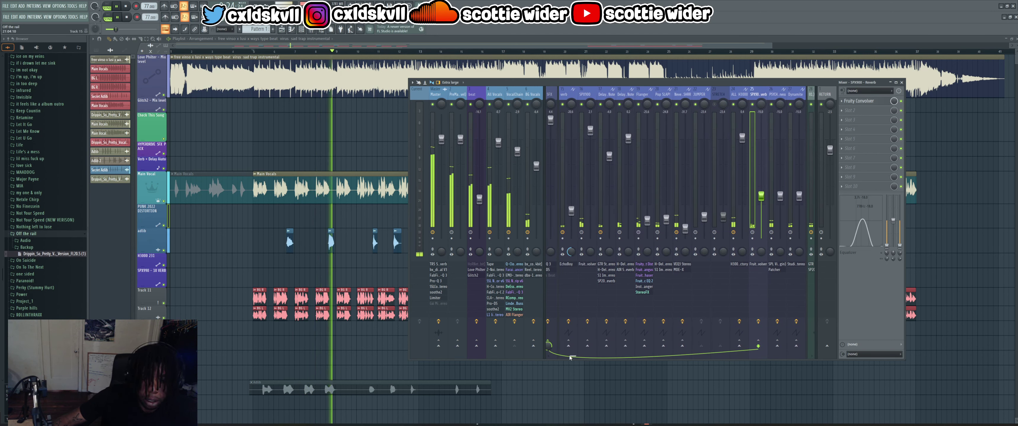
pyautogui.scroll(-3, 570, 358)
# - Move the empty Insert 29 mixer track across the mixer to sit between VocalChain and BG Vocals
pyautogui.click(738, 90)
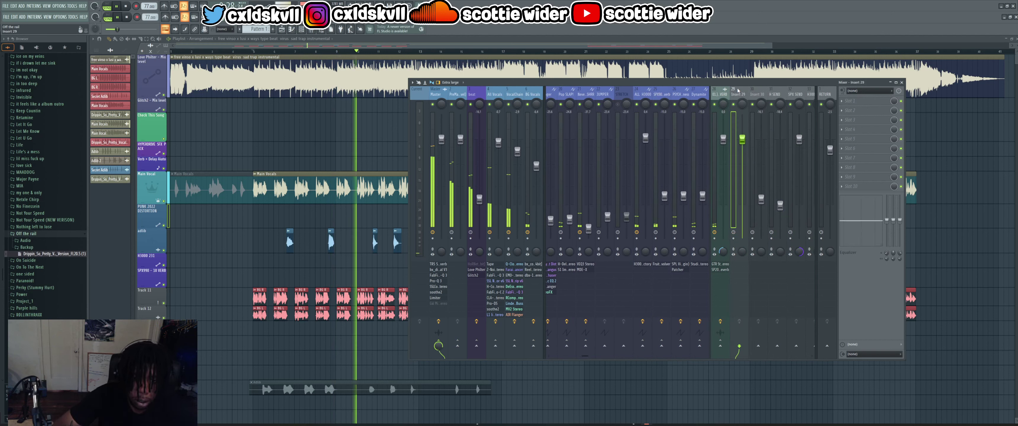
pyautogui.hotkey('alt', 'Left')
pyautogui.hotkey('alt', 'Left')
pyautogui.hotkey('alt', 'Left')
pyautogui.scroll(4, 737, 90)
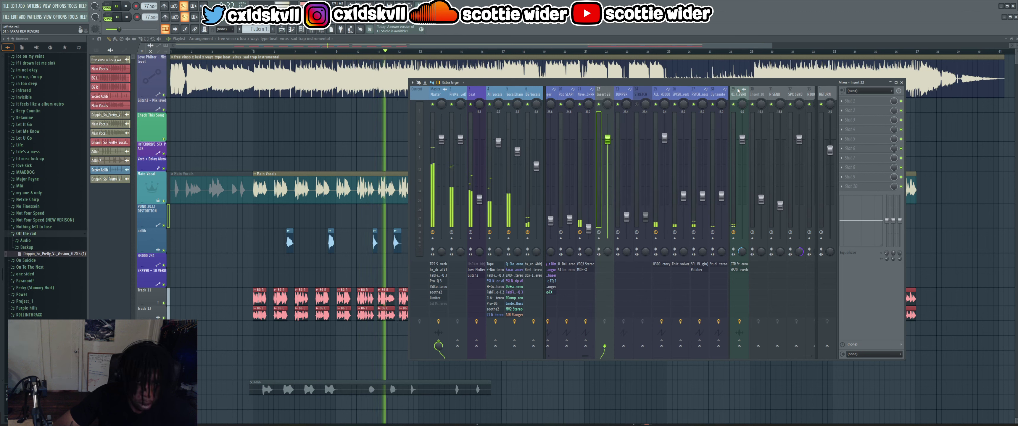
pyautogui.scroll(2, 737, 91)
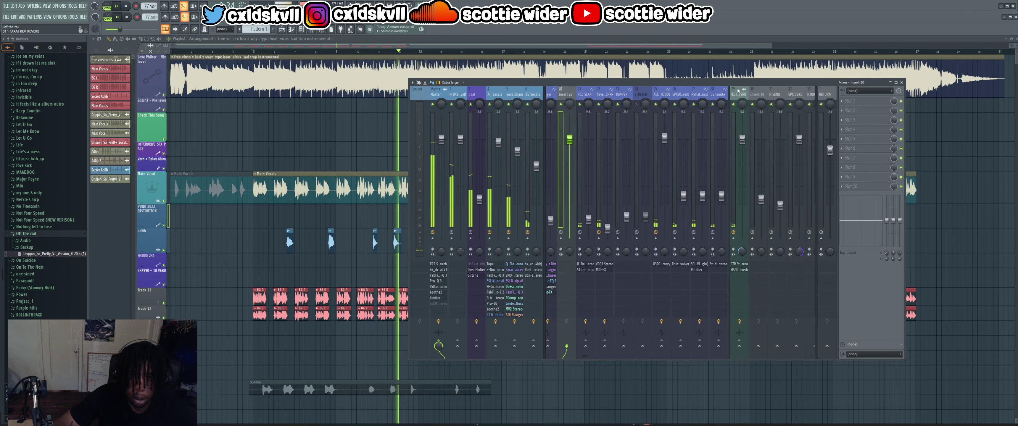
pyautogui.scroll(1, 738, 91)
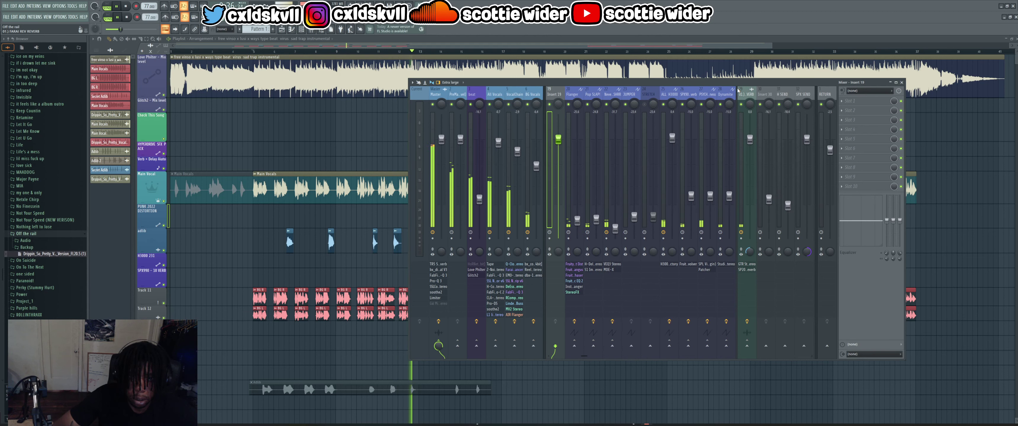
pyautogui.scroll(1, 737, 91)
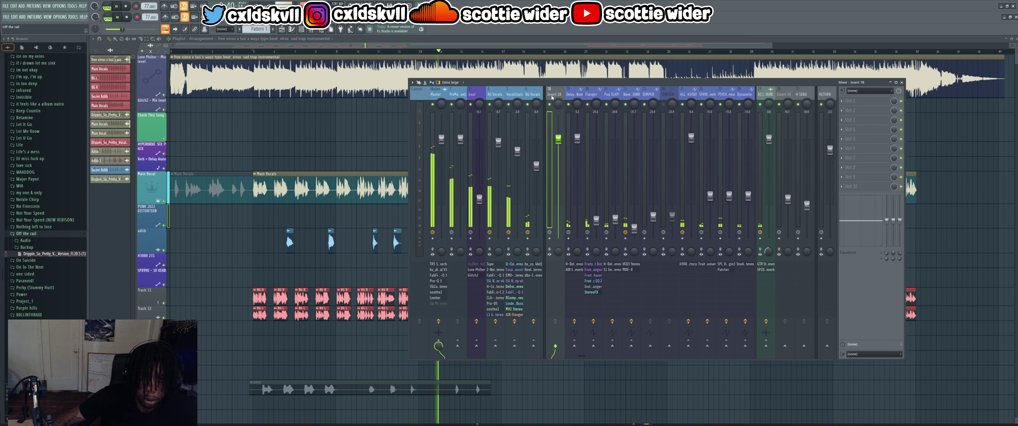
pyautogui.scroll(2, 552, 98)
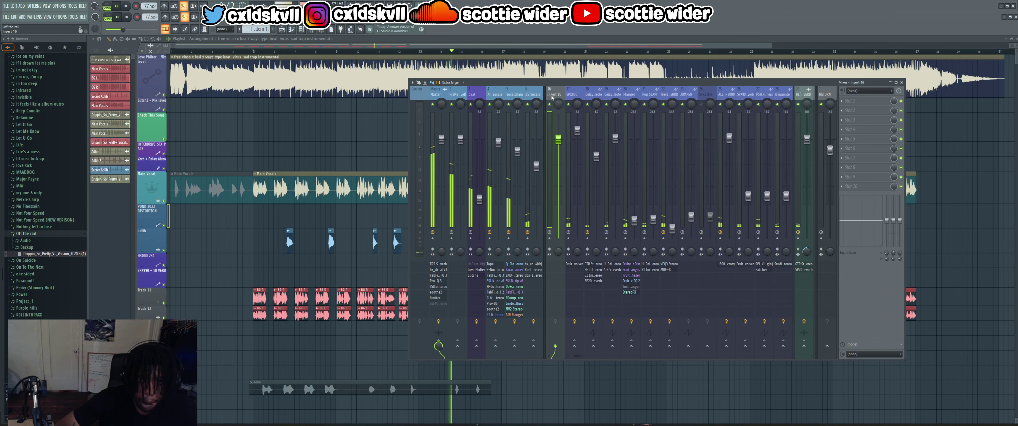
pyautogui.scroll(2, 553, 97)
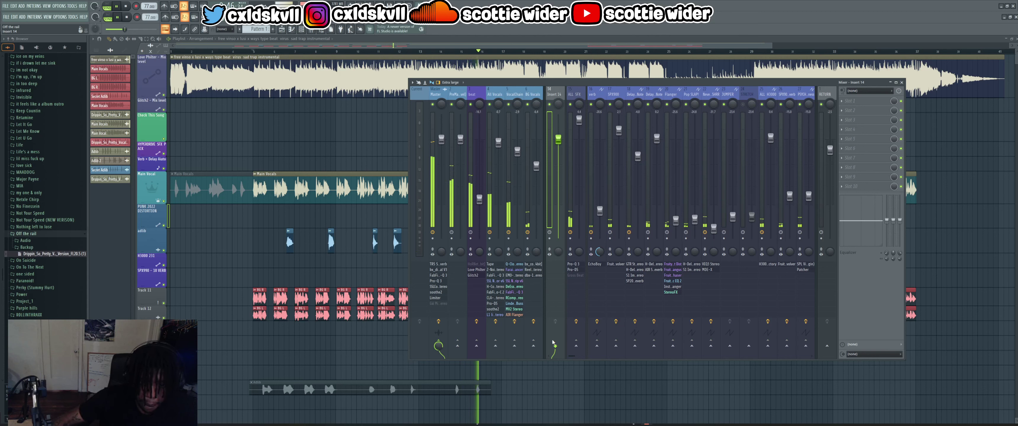
pyautogui.hotkey('alt', 'Left')
pyautogui.click(562, 92)
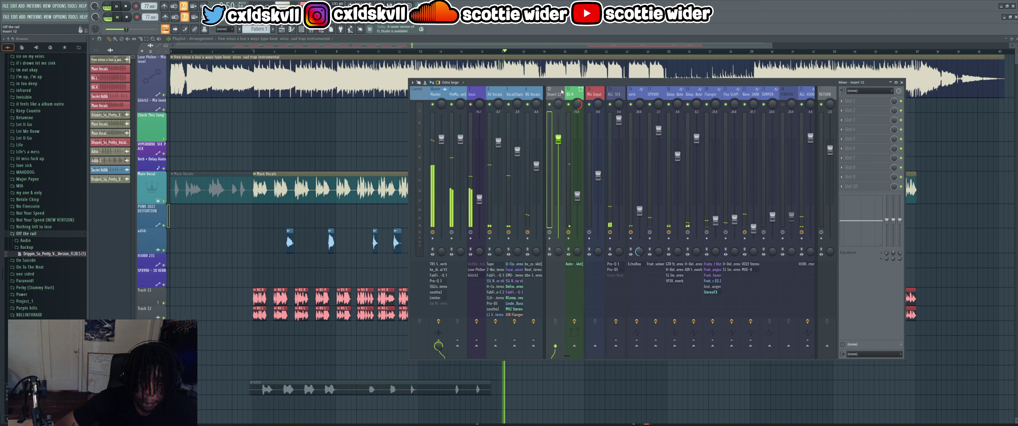
pyautogui.scroll(4, 561, 91)
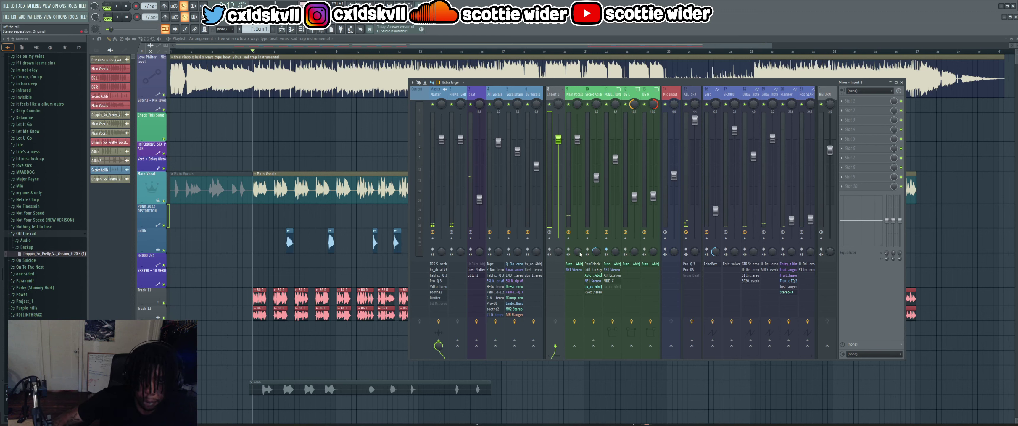
pyautogui.scroll(1, 559, 94)
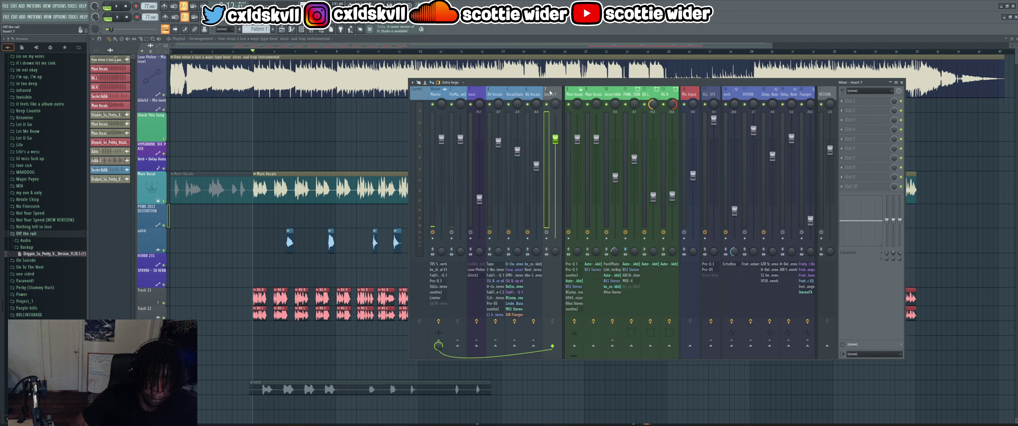
pyautogui.scroll(-1, 550, 92)
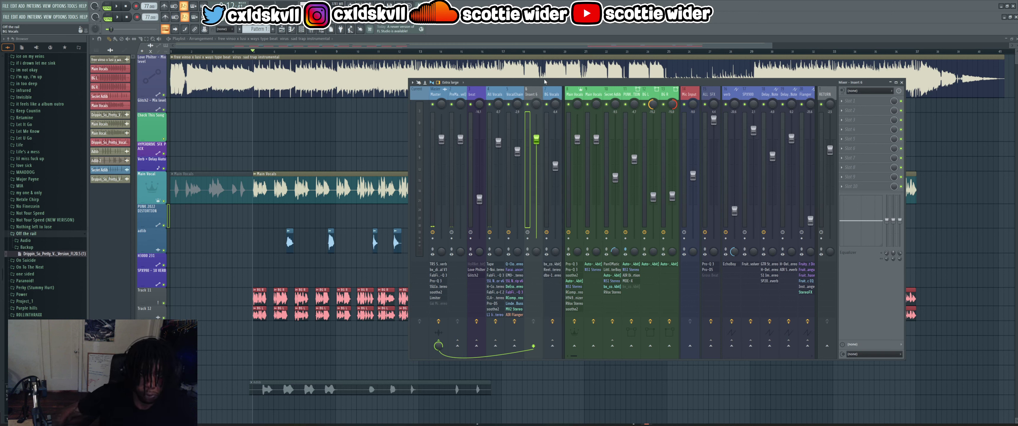
# - Load TR5 White Channel in the first effect slot of the moved insert, start playback and close the plugin window
pyautogui.click(879, 103)
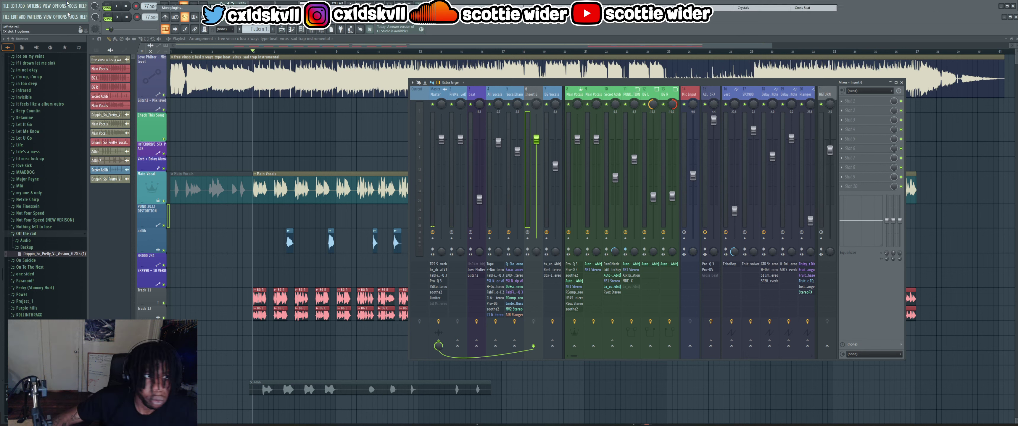
pyautogui.click(171, 8)
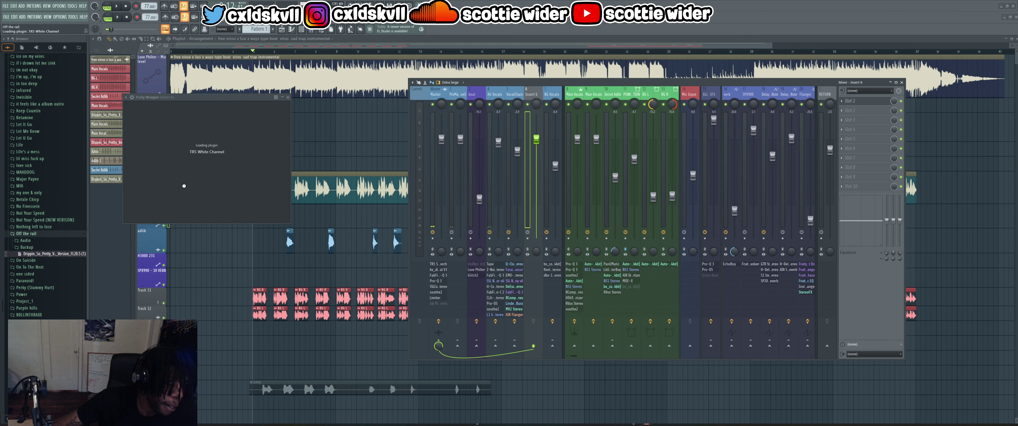
pyautogui.press('space')
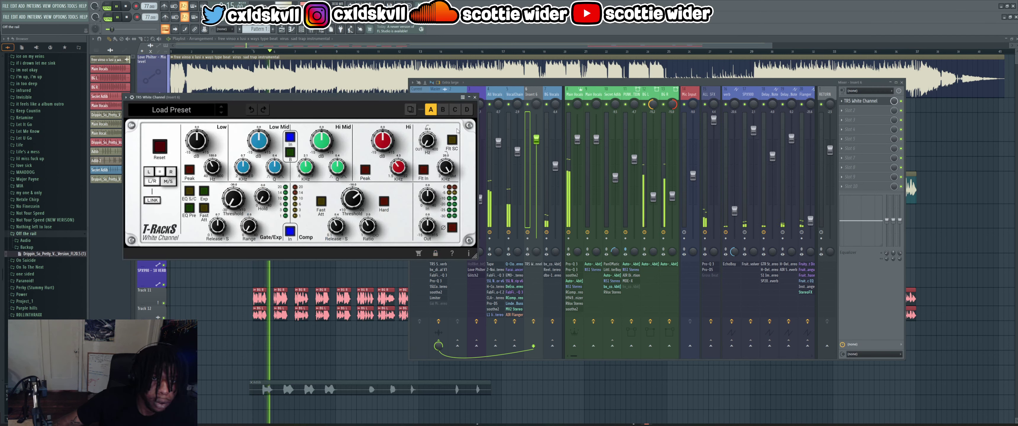
pyautogui.click(474, 97)
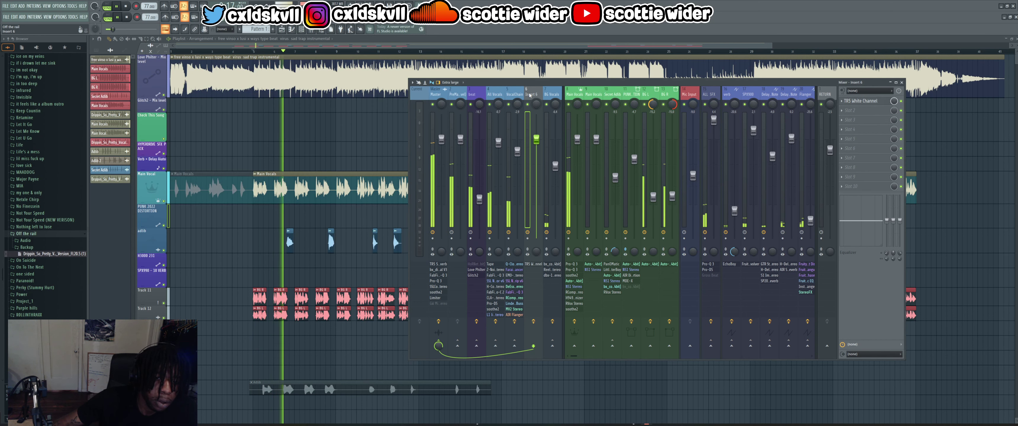
# - Inspect Q-Clone on VocalChain, and FabFilter Pro-Q 3 and Z-Noise on All Vocals, during playback
pyautogui.click(518, 91)
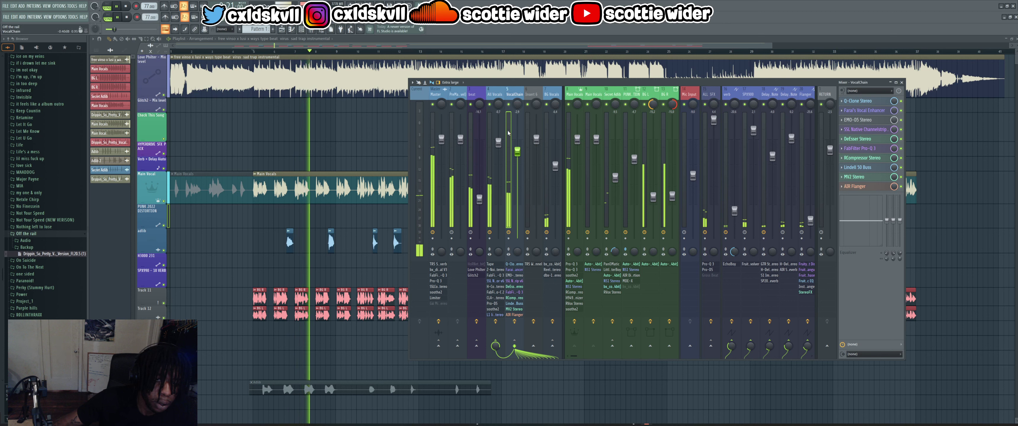
pyautogui.click(866, 101)
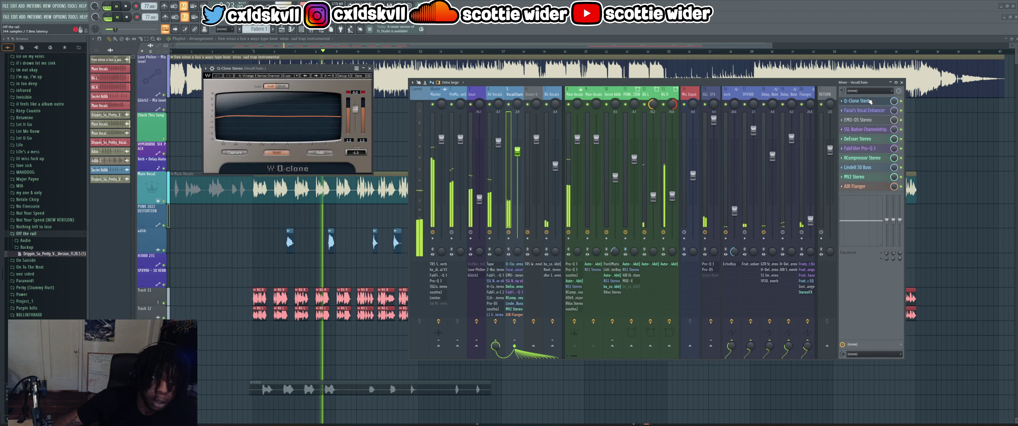
pyautogui.click(867, 102)
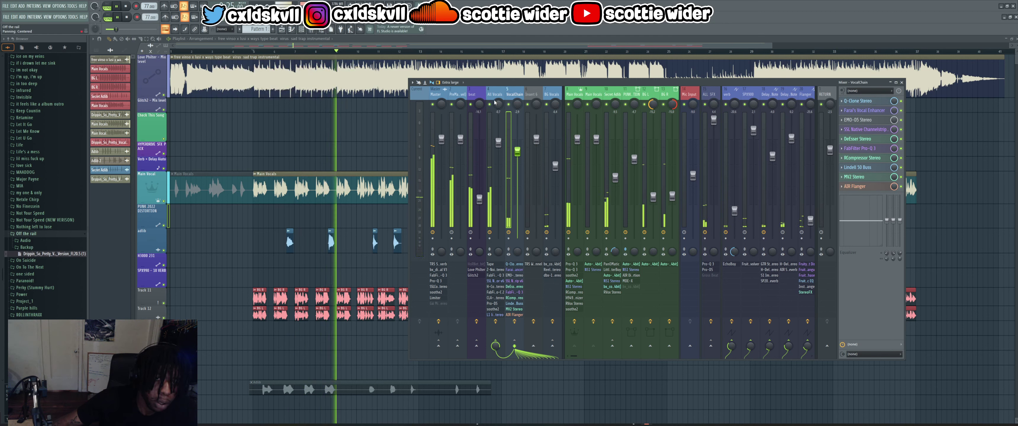
pyautogui.scroll(1, 734, 91)
pyautogui.click(871, 118)
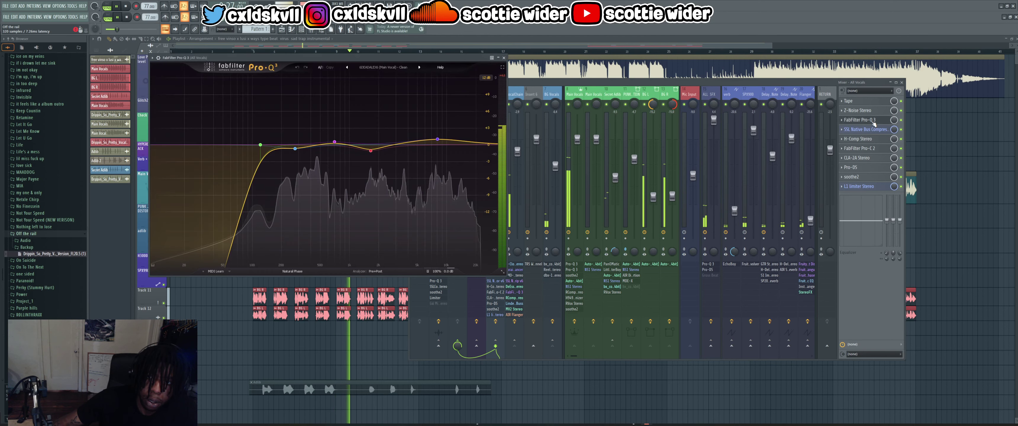
pyautogui.click(872, 117)
pyautogui.click(872, 112)
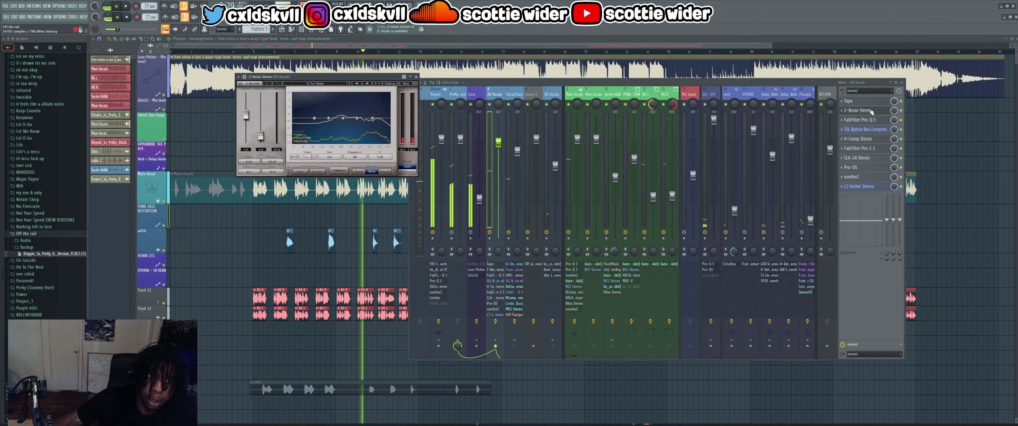
pyautogui.click(872, 111)
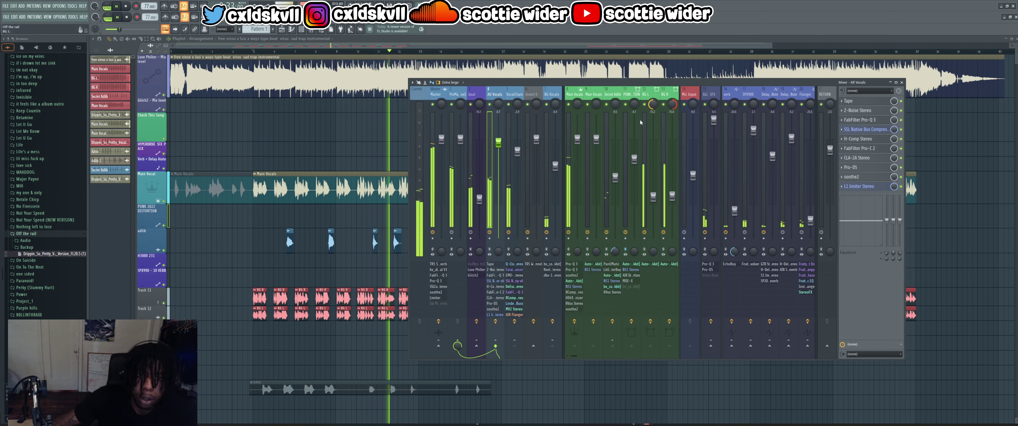
# - Disconnect the White Channel insert from the master and send VocalChain's signal into it
pyautogui.click(540, 96)
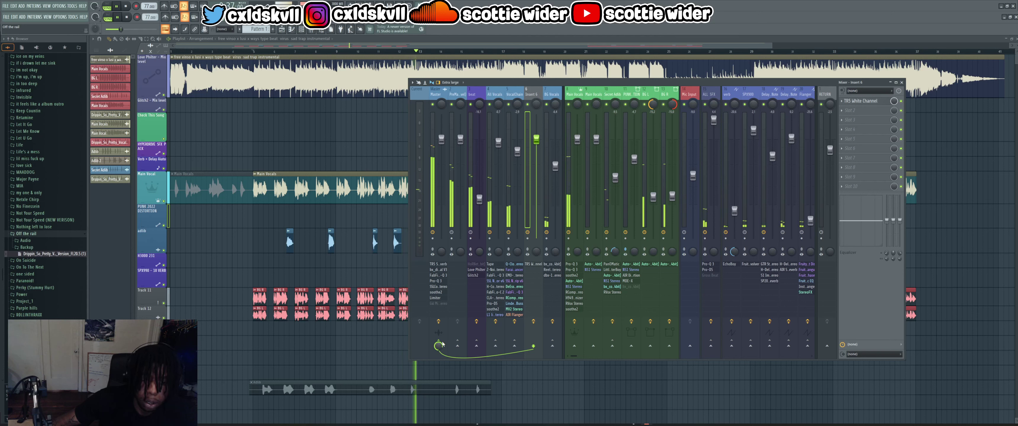
pyautogui.click(523, 95)
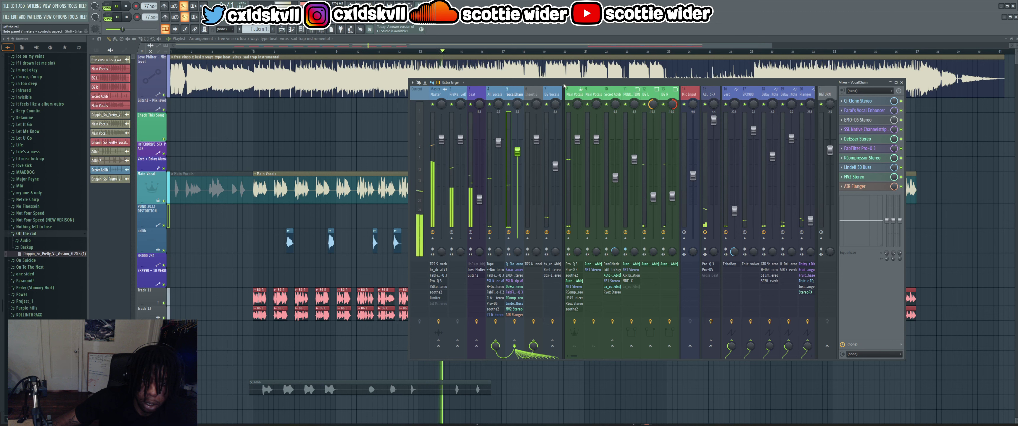
pyautogui.click(536, 103)
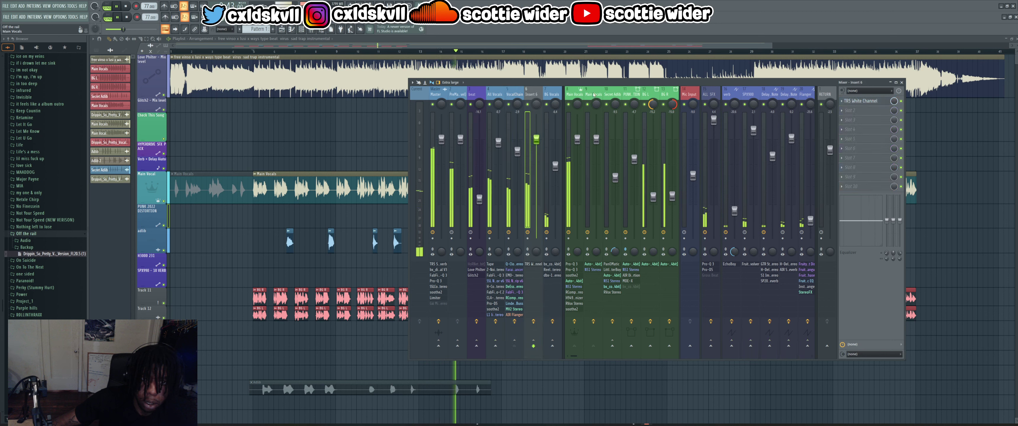
# - Load the G EQ Air preset in TR5 White Channel and replay the vocals from near their start
pyautogui.click(855, 101)
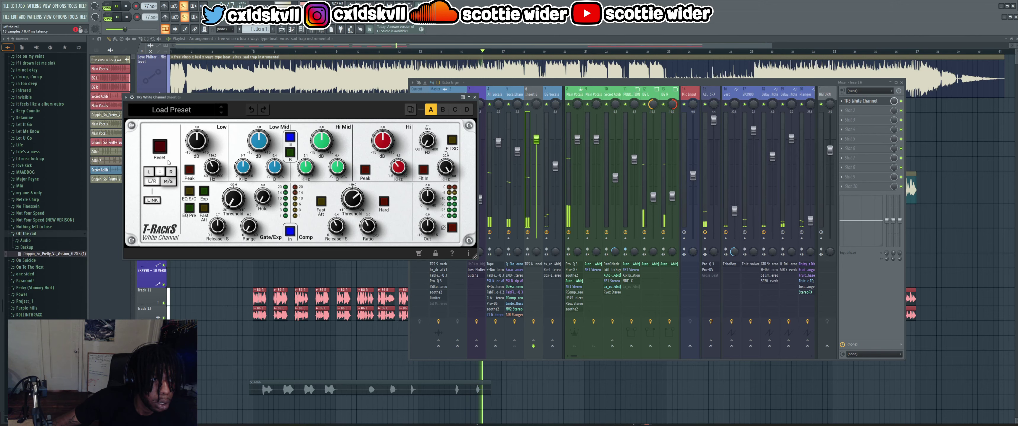
pyautogui.click(152, 157)
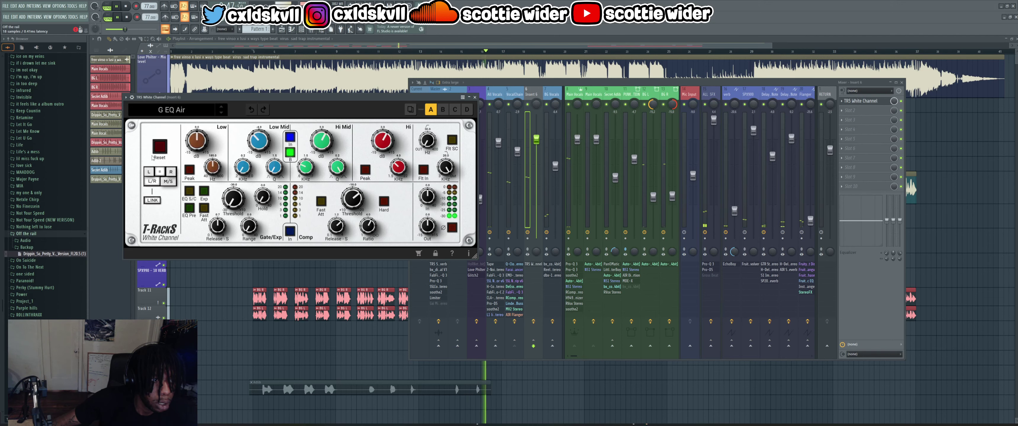
pyautogui.press('F12')
pyautogui.click(250, 52)
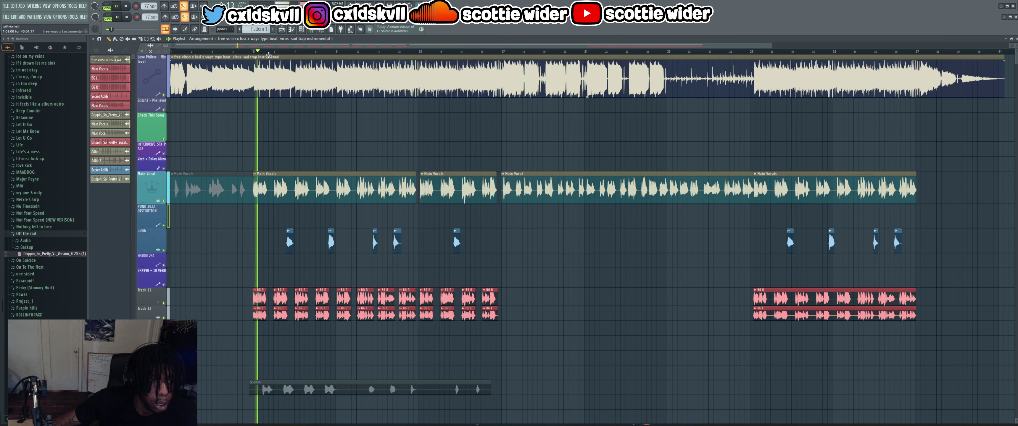
pyautogui.press('F9')
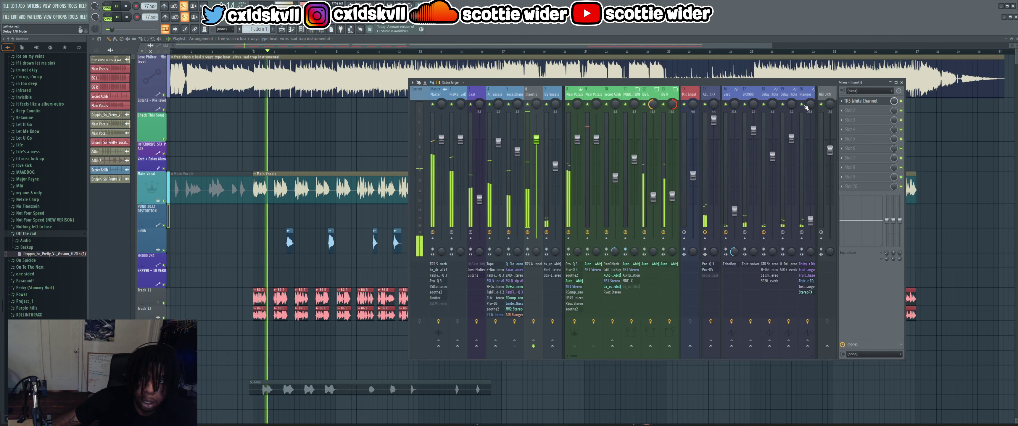
# - Add Smack Attack Stereo after TR5 White Channel, load its Smooth Compression for Vocals preset and close its window
pyautogui.click(859, 99)
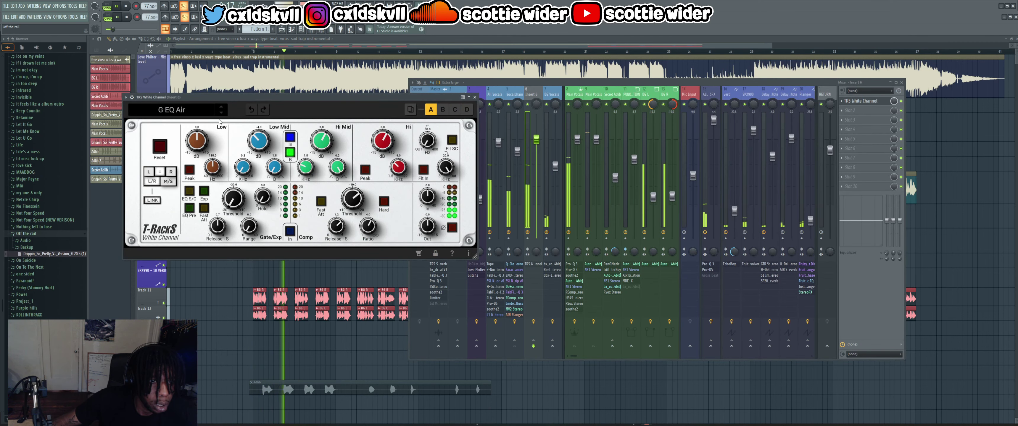
pyautogui.click(857, 113)
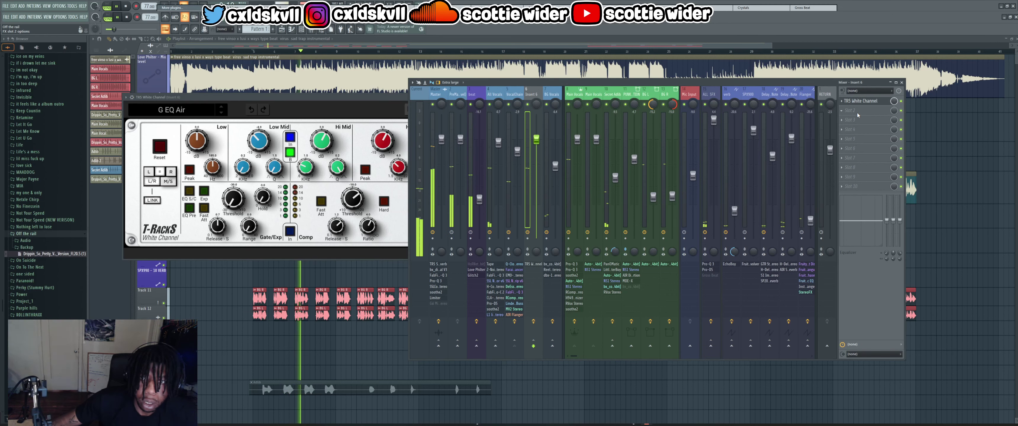
pyautogui.click(196, 8)
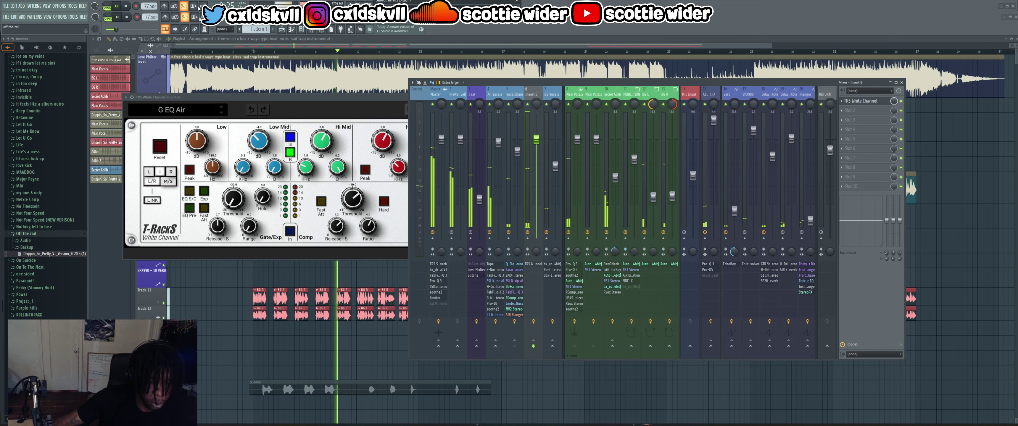
pyautogui.click(429, 41)
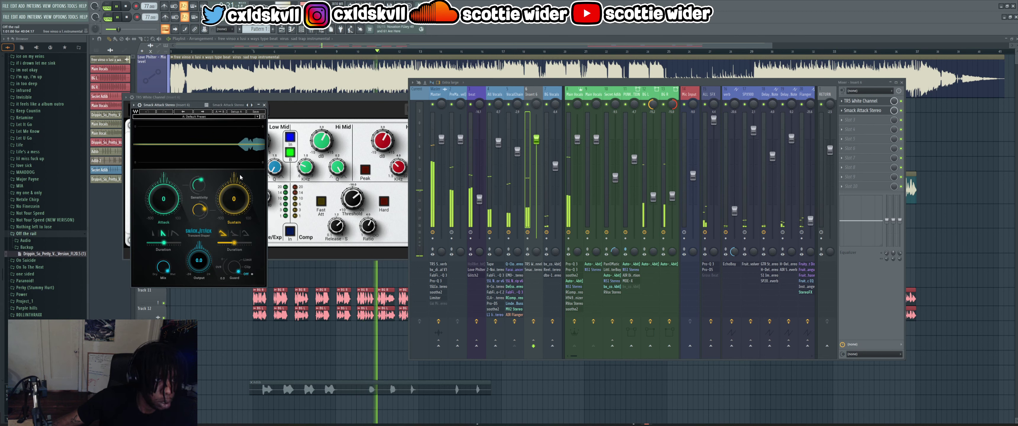
pyautogui.click(285, 205)
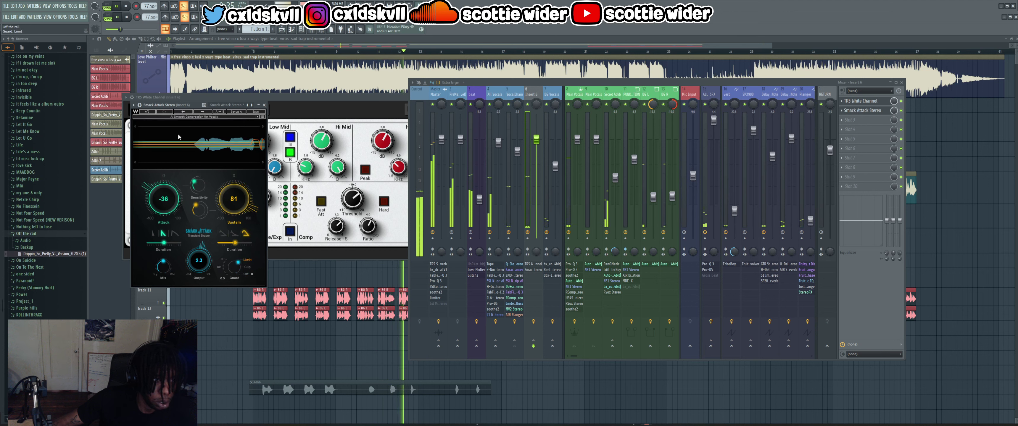
pyautogui.click(264, 104)
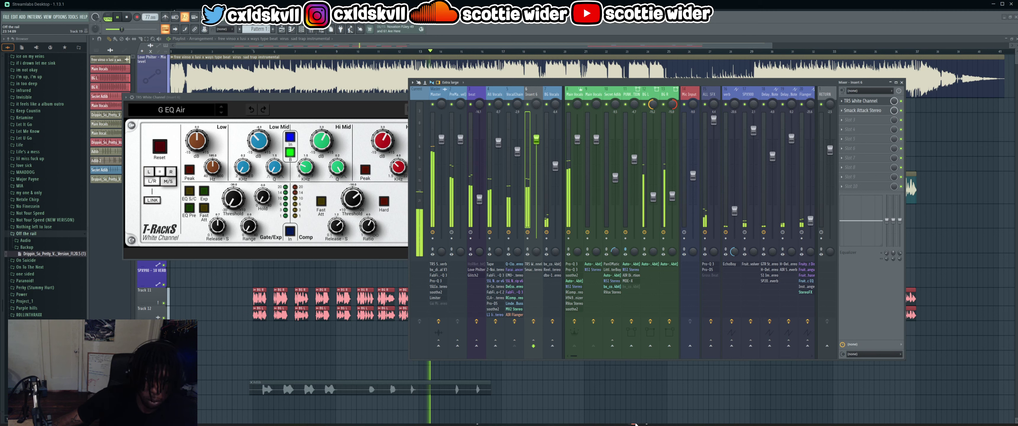
# - Close the TR5 White Channel window, lower the parallel insert's fader and rename the insert Channel Strip
pyautogui.click(410, 125)
pyautogui.click(476, 98)
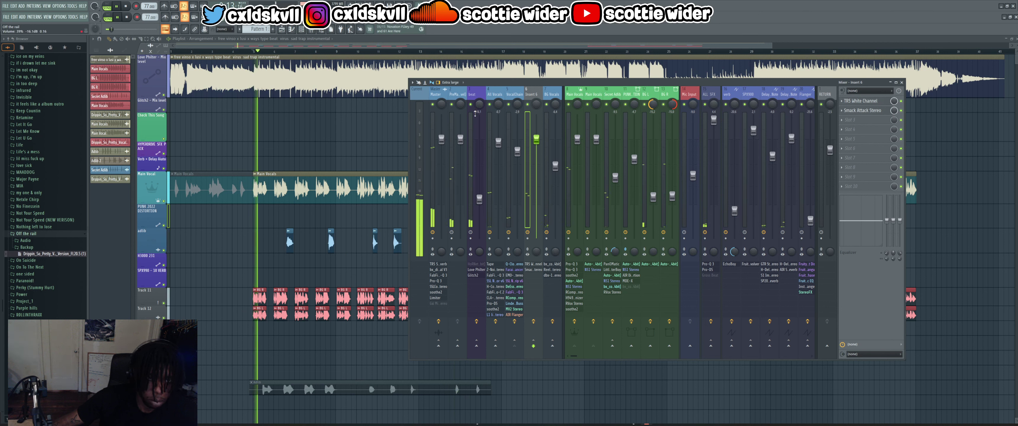
pyautogui.moveTo(537, 139); pyautogui.dragTo(537, 171)
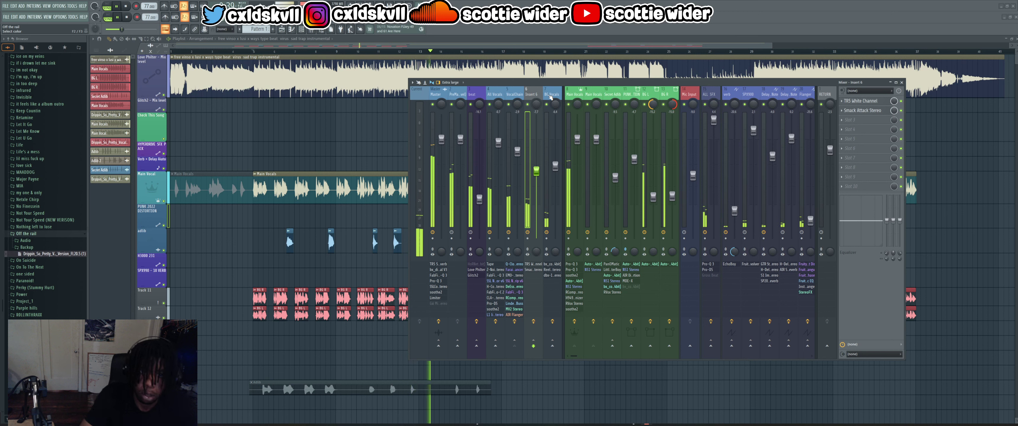
pyautogui.press('Return')
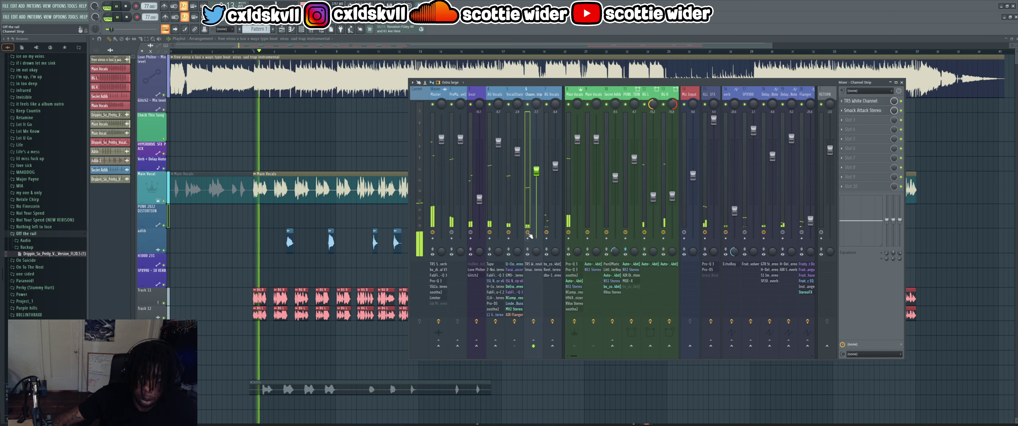
# - Step through the TR5 White Channel presets on Channel Strip and load Top To Bottom Vocals
pyautogui.click(861, 101)
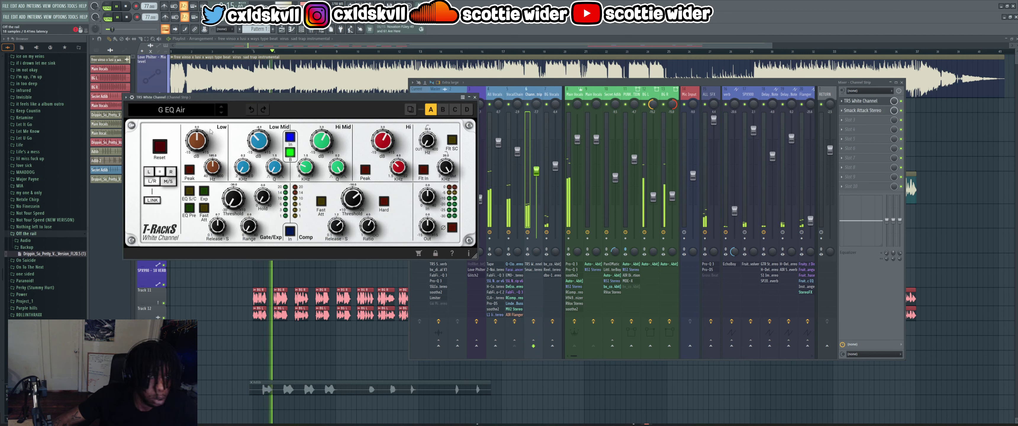
pyautogui.click(155, 166)
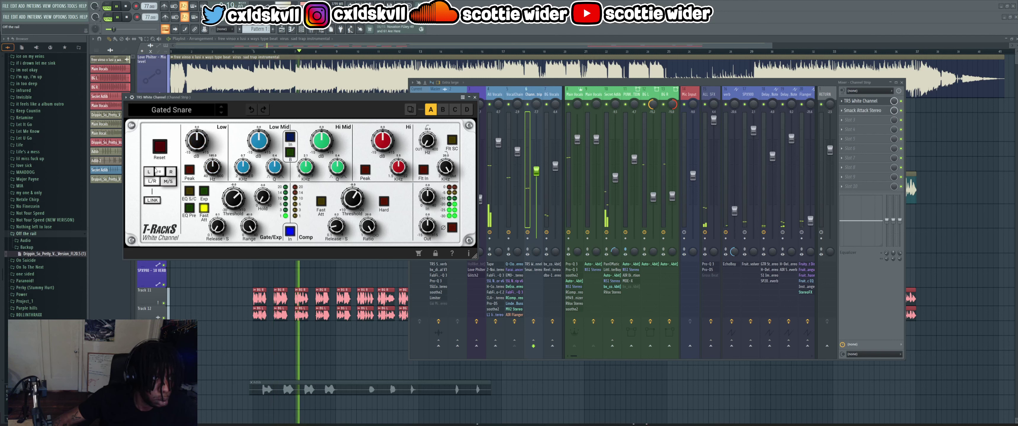
pyautogui.click(155, 171)
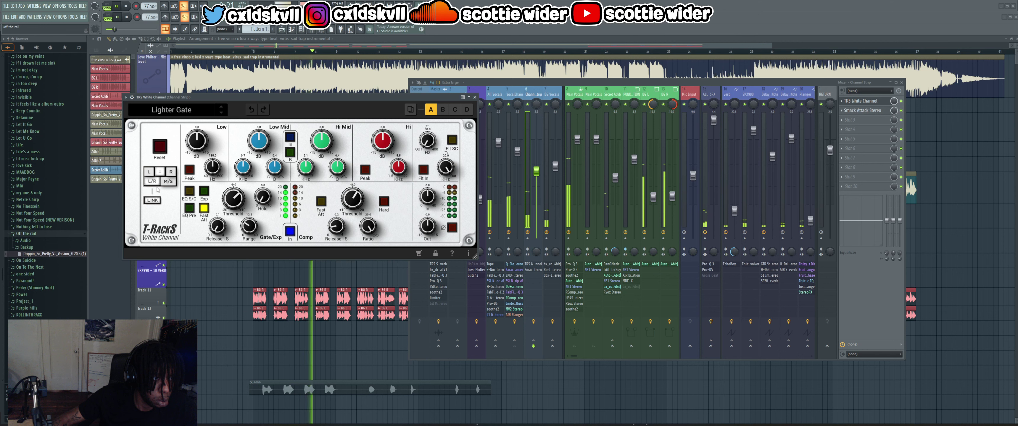
pyautogui.press('Down')
pyautogui.press('Down')
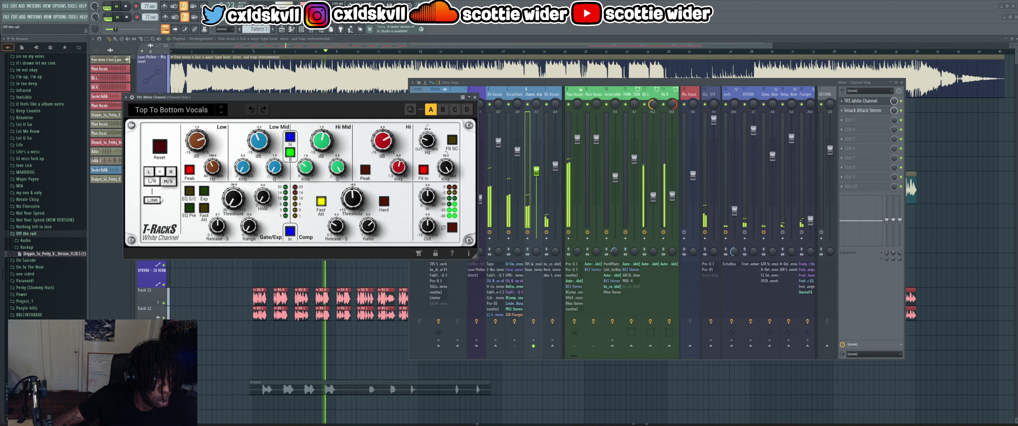
# - Add Magma Channel Strip Stereo to the Channel Strip insert, place it ahead of Smack Attack and restart playback
pyautogui.click(881, 121)
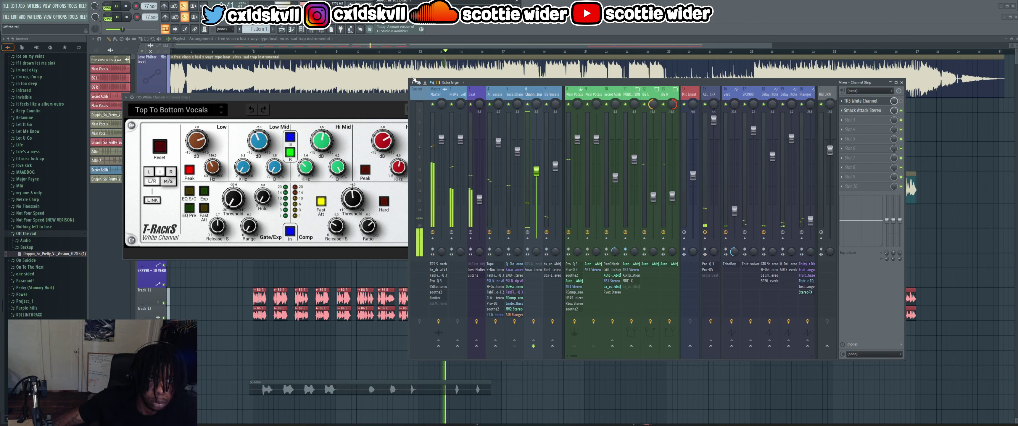
pyautogui.doubleClick(421, 49)
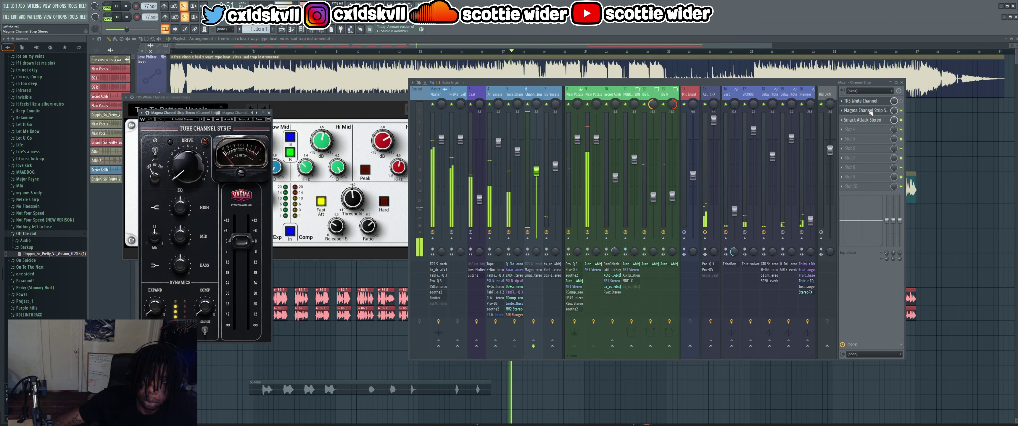
pyautogui.press('space')
pyautogui.press('space')
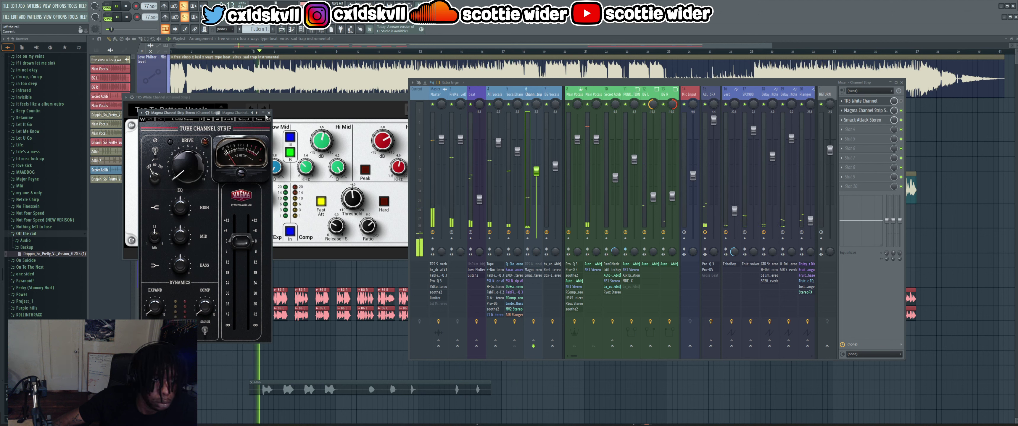
# - Load a Magma Channel Strip preset, adjust its Expander amount and close the plugin window
pyautogui.click(222, 206)
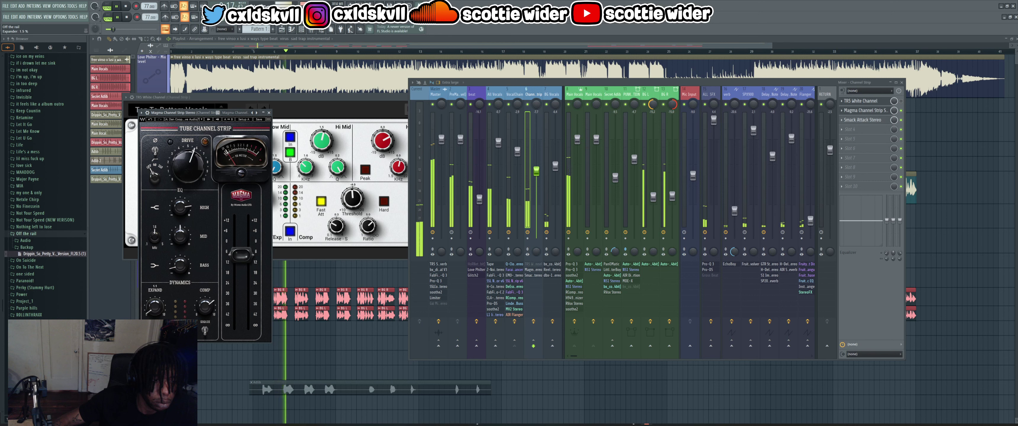
pyautogui.moveTo(154, 307); pyautogui.dragTo(155, 283)
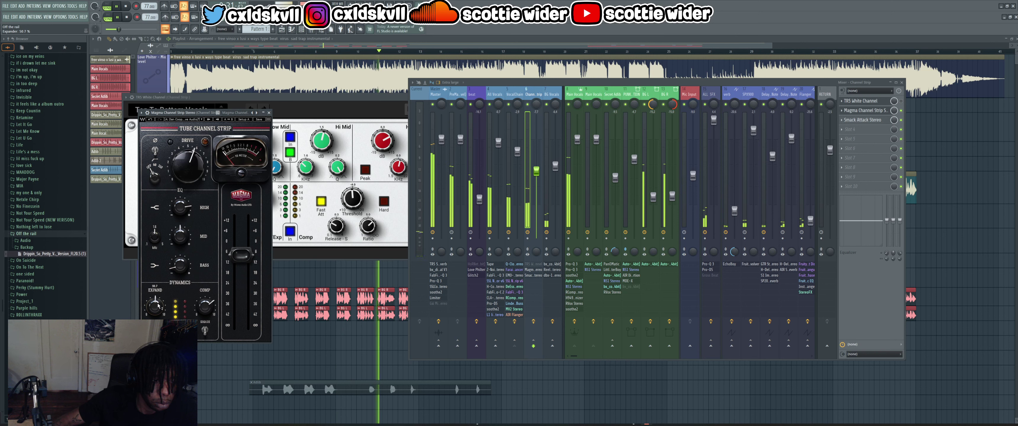
pyautogui.click(269, 112)
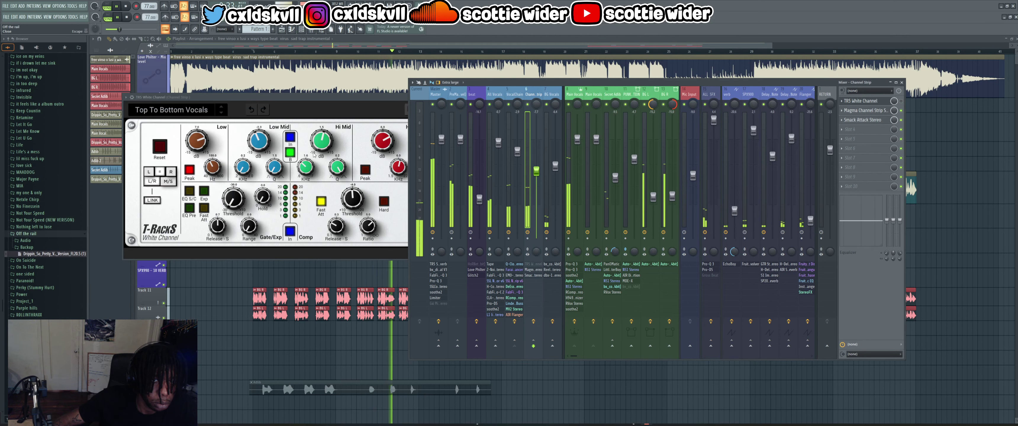
# - Remove TR5 White Channel from the Channel Strip insert and select VocalChain to check its send
pyautogui.click(376, 104)
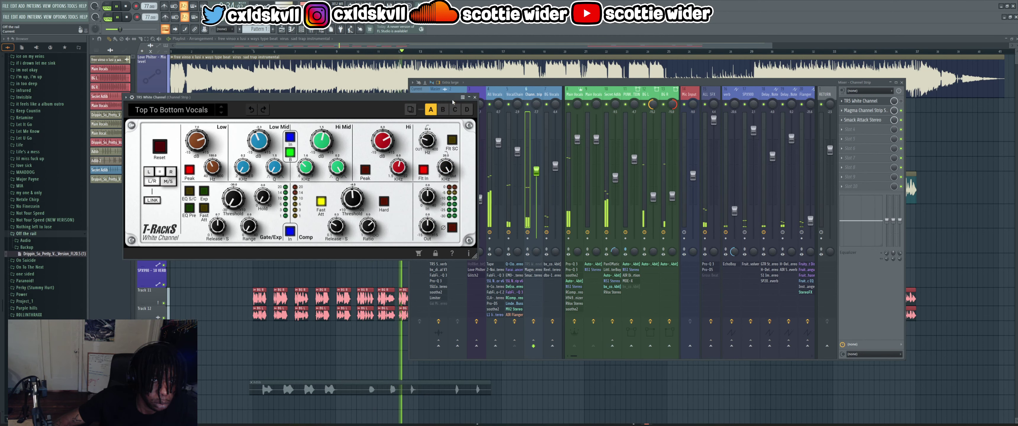
pyautogui.click(471, 97)
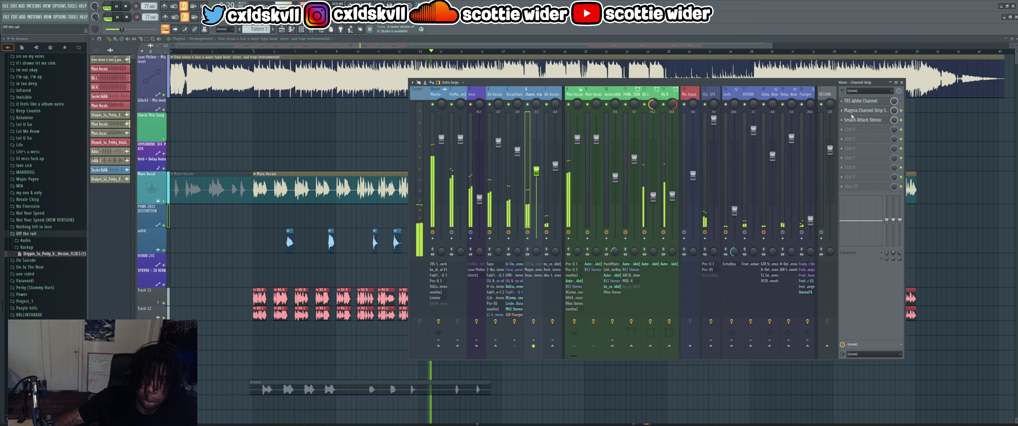
pyautogui.click(521, 90)
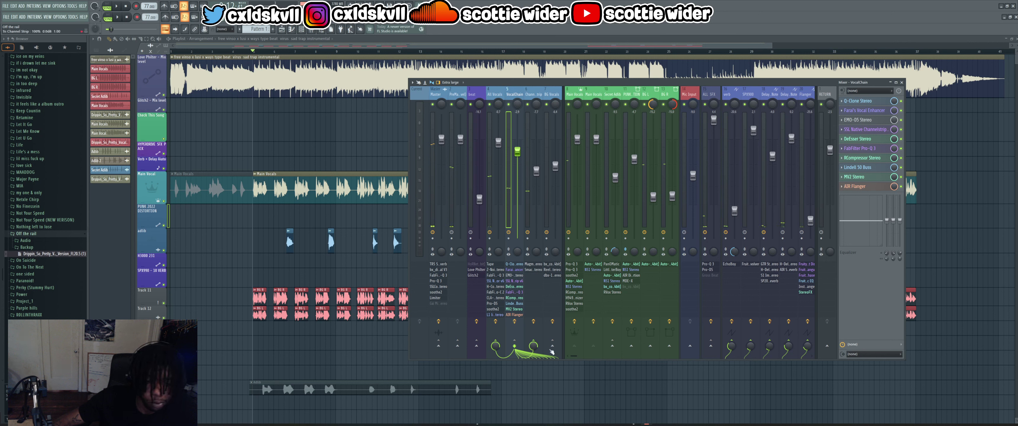
# - Replay the vocals and raise the Channel Strip insert's fader close to its maximum
pyautogui.hotkey('alt', 'Tab')
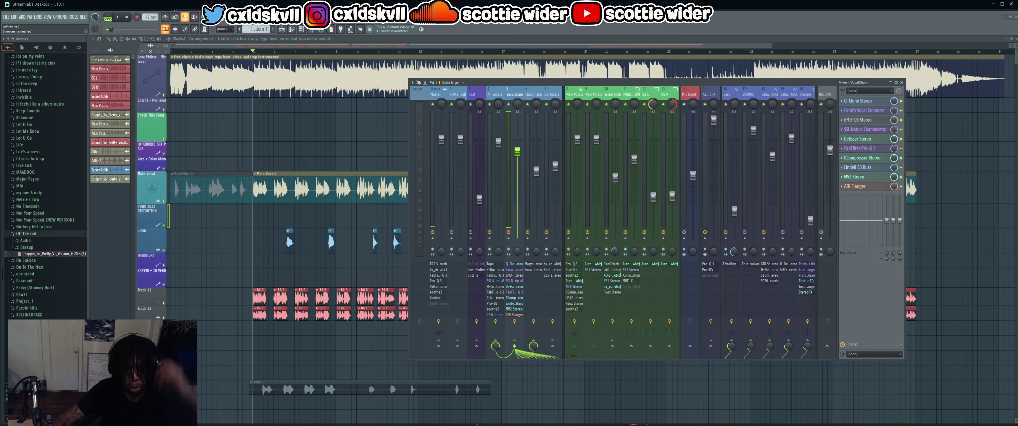
pyautogui.press('space')
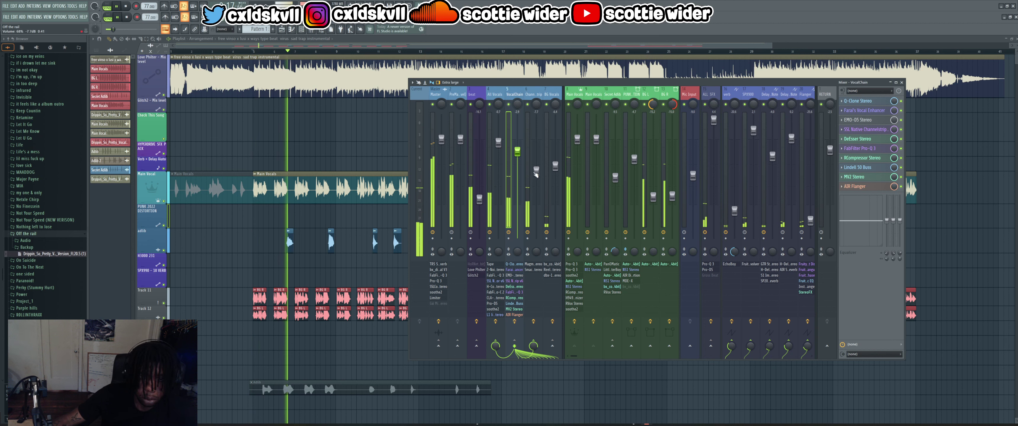
pyautogui.moveTo(536, 170); pyautogui.dragTo(536, 115)
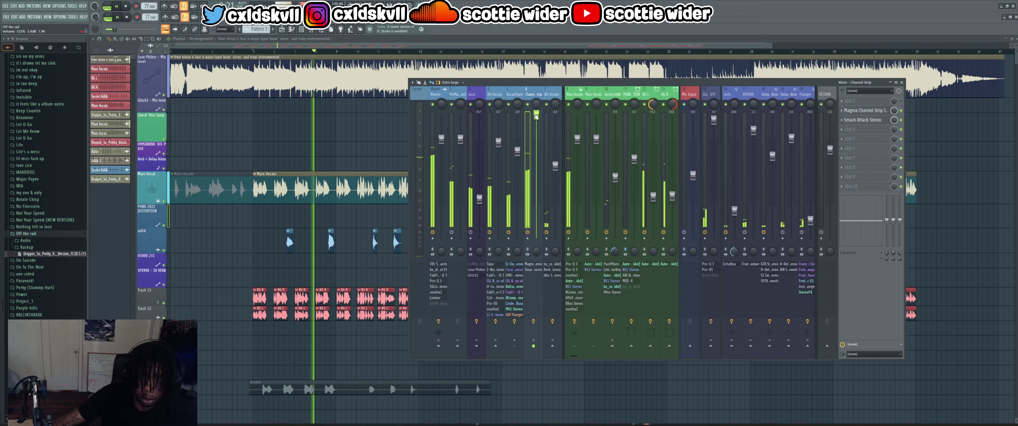
# - Audition other Smack Attack vocal presets on Channel Strip and lower the insert's fader below the VocalChain fader's height
pyautogui.click(866, 120)
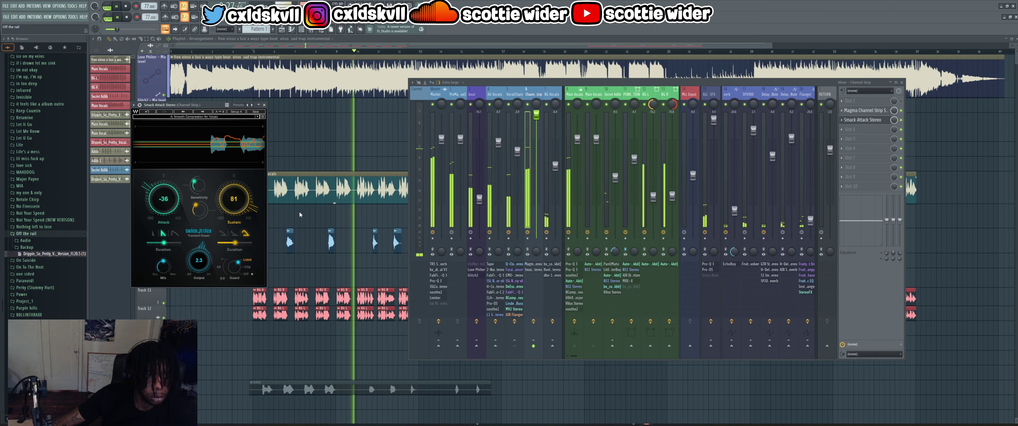
pyautogui.click(202, 111)
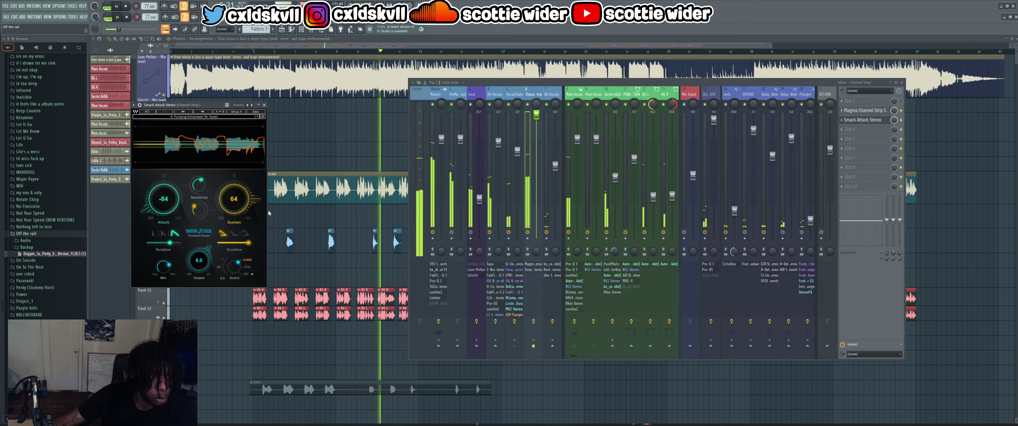
pyautogui.click(337, 217)
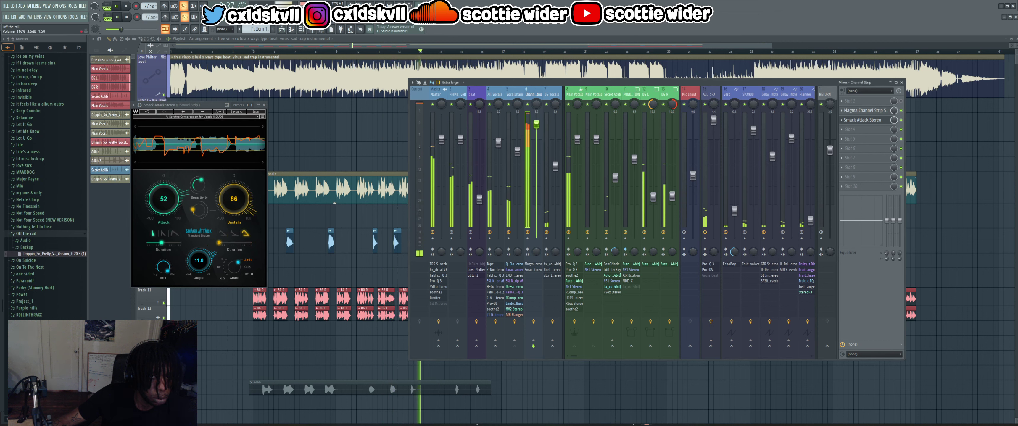
pyautogui.moveTo(537, 135); pyautogui.dragTo(536, 141)
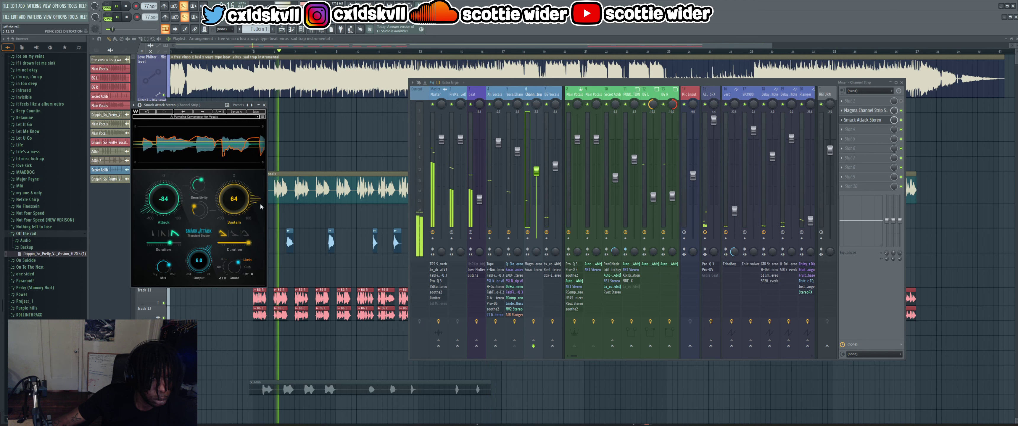
# - Compare Smack Attack's Smooth and Pumping Compression for Vocals presets, keep the Pumping one and close the plugin
pyautogui.click(276, 206)
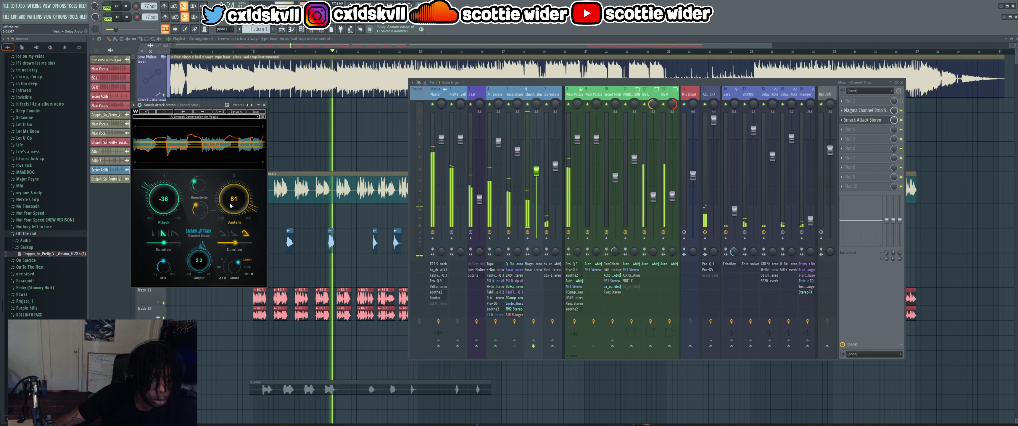
pyautogui.click(279, 212)
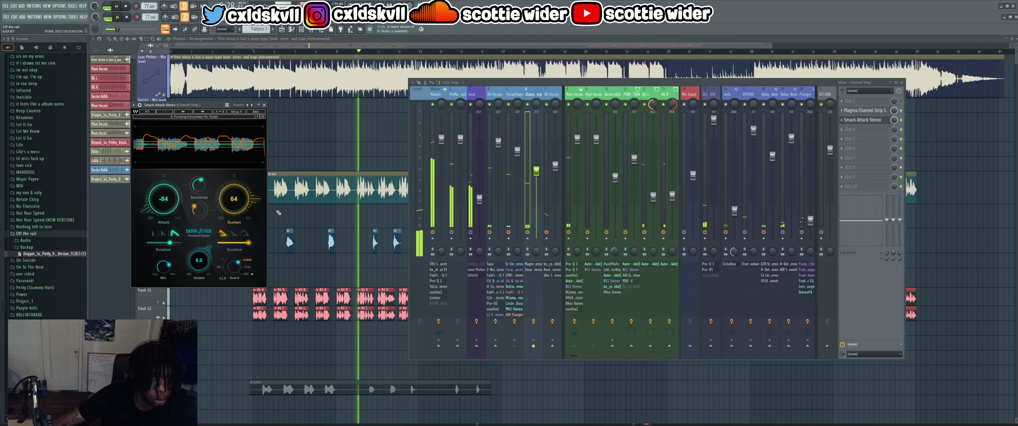
pyautogui.click(265, 105)
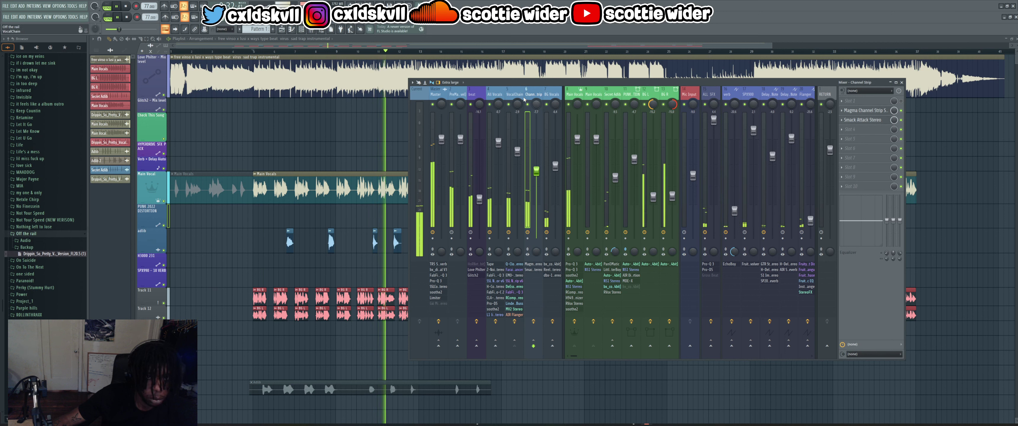
# - Inspect RVox on the Secret Adlib insert during playback, then close it and stop the song
pyautogui.click(611, 95)
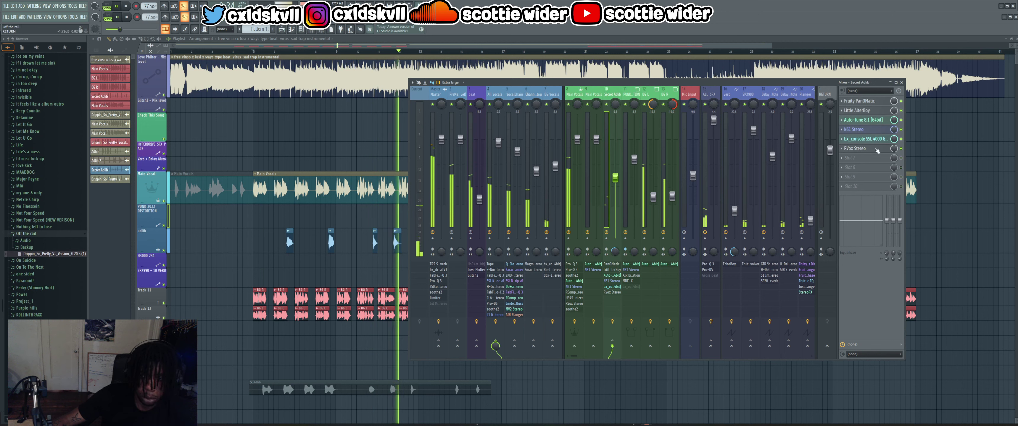
pyautogui.click(856, 149)
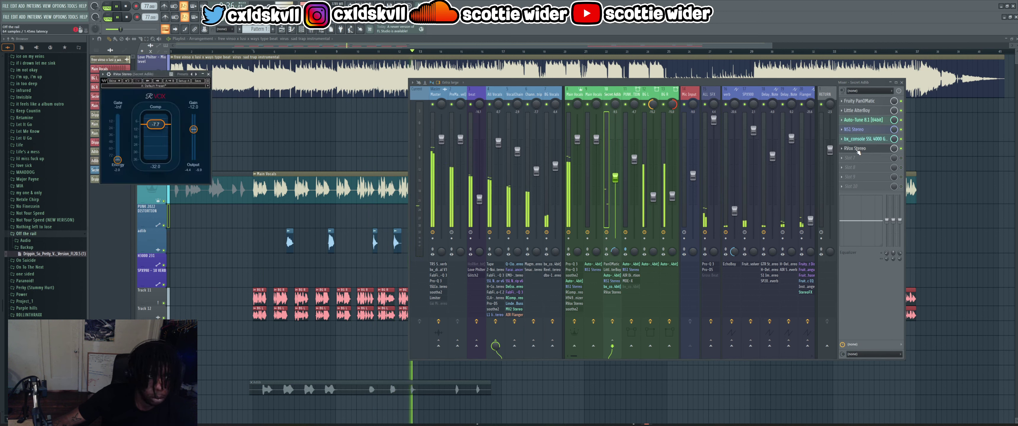
pyautogui.click(855, 148)
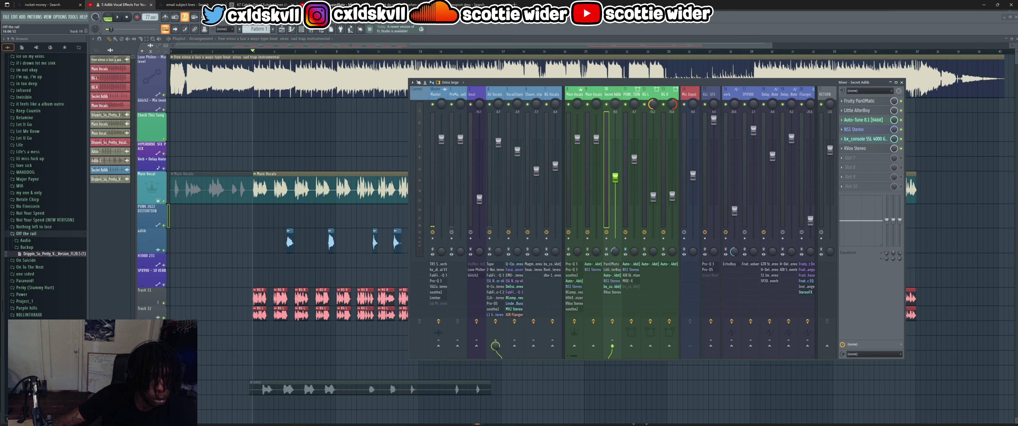
# - Play the song, add TrueVerb Stereo after RVox on the Secret Adlib insert and load its Cathedral preset
pyautogui.click(647, 424)
pyautogui.press('space')
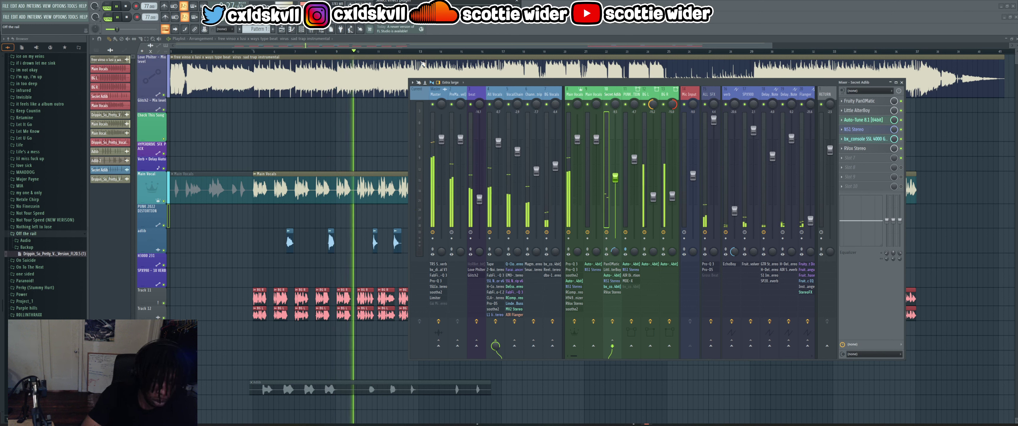
pyautogui.doubleClick(414, 131)
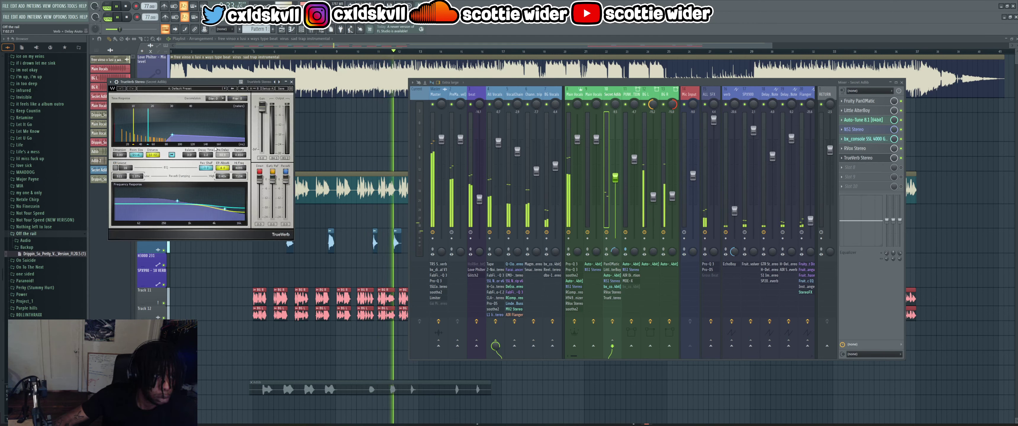
pyautogui.click(218, 176)
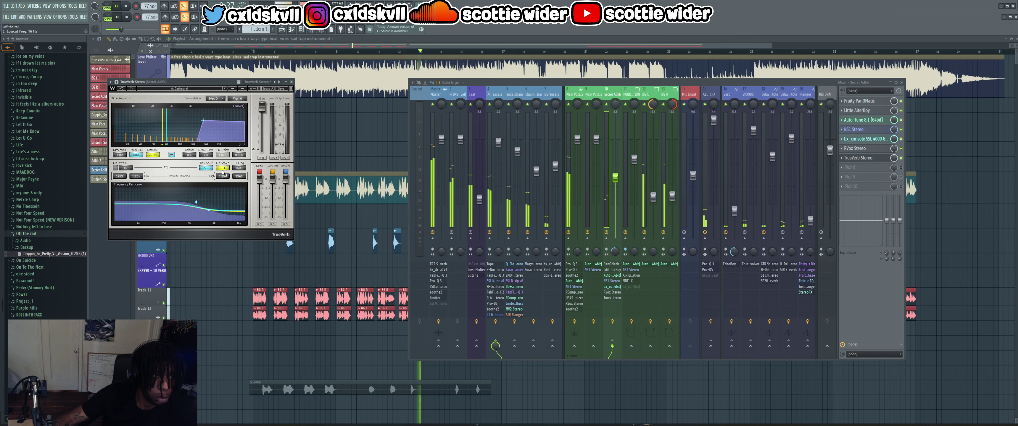
# - Replay the song from just before the first adlib clip and reopen TrueVerb on the Secret Adlib insert
pyautogui.press('F12')
pyautogui.click(273, 52)
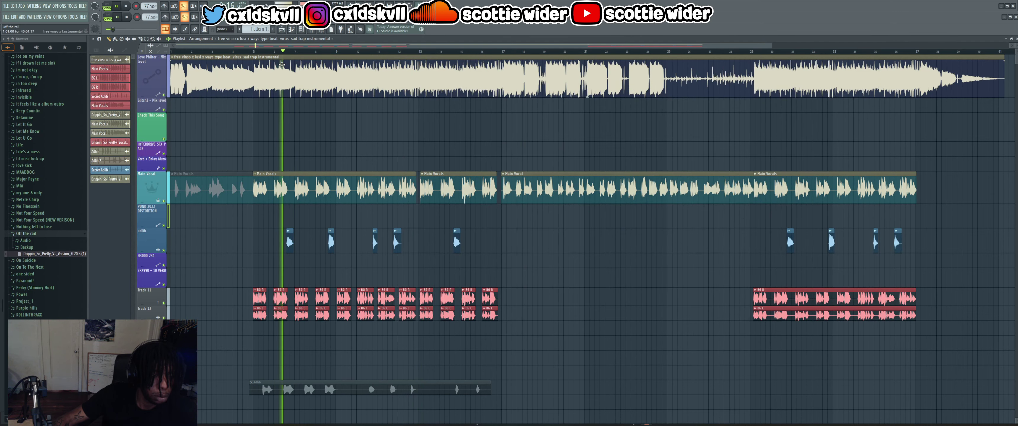
pyautogui.press('F9')
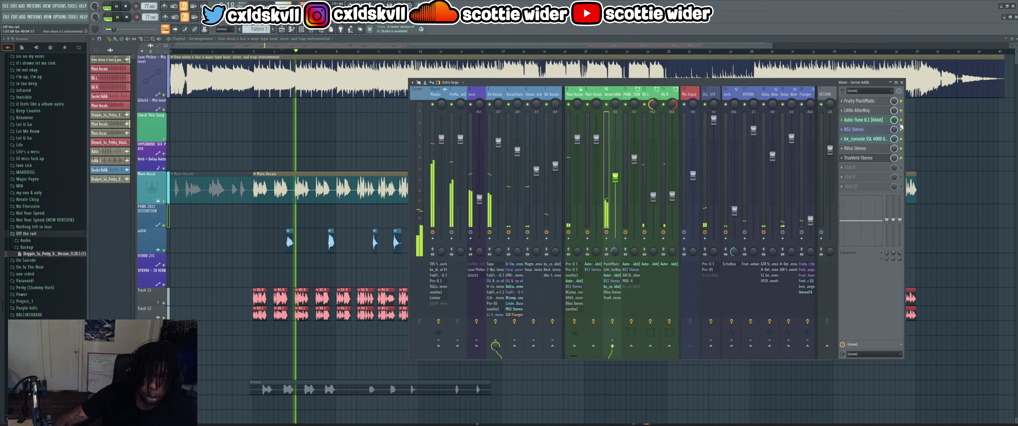
pyautogui.click(855, 158)
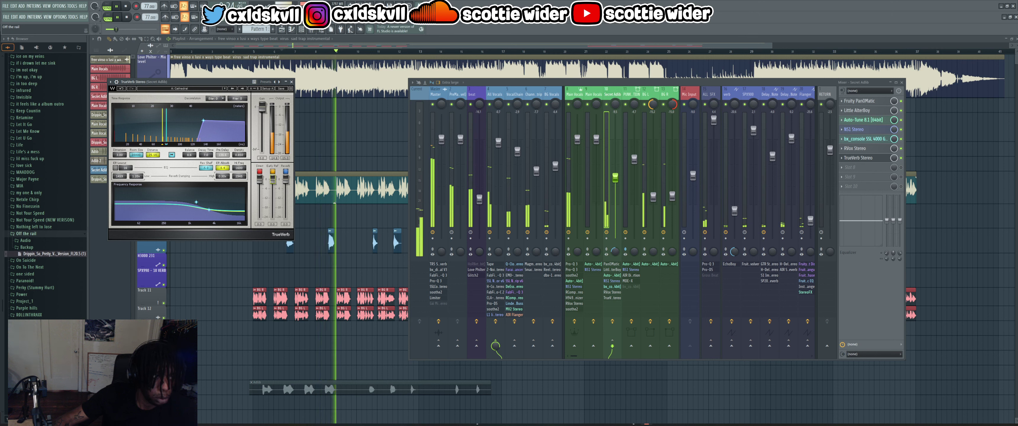
# - Try lower early reflections and reverb levels in TrueVerb, then bring both faders back up
pyautogui.moveTo(272, 179)
pyautogui.mouseDown()
pyautogui.moveTo(272, 195)
pyautogui.moveTo(286, 185)
pyautogui.mouseUp()
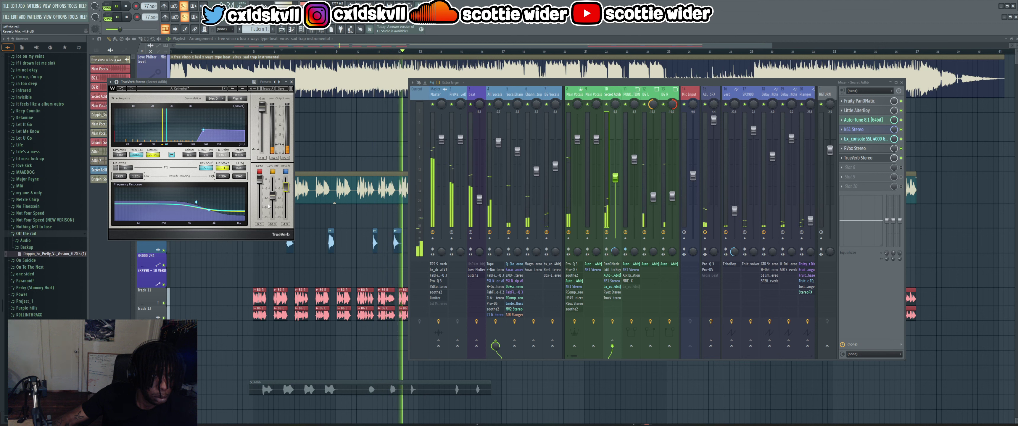
pyautogui.moveTo(272, 196); pyautogui.dragTo(273, 197)
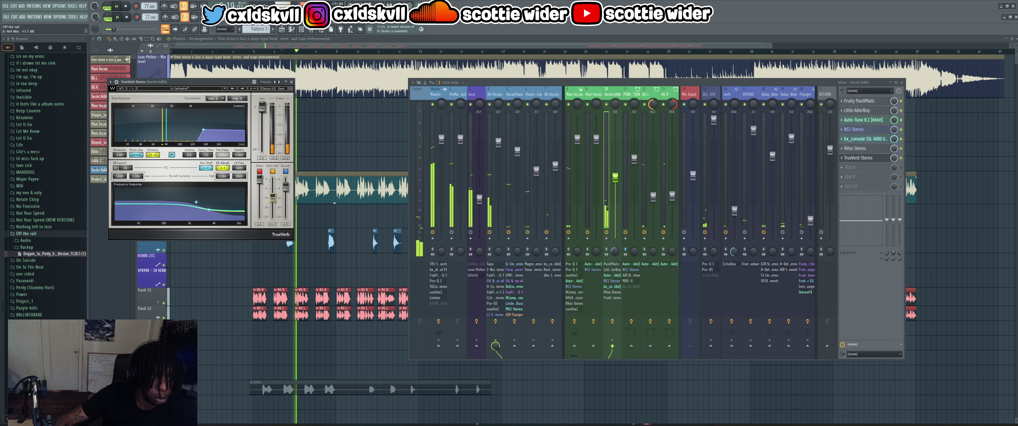
pyautogui.moveTo(272, 199); pyautogui.dragTo(285, 179)
pyautogui.moveTo(269, 209); pyautogui.dragTo(271, 181)
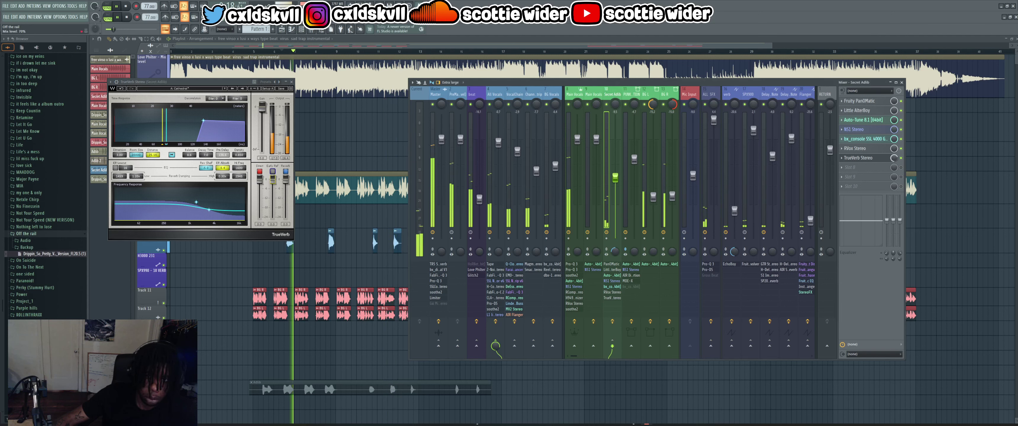
# - Lower TrueVerb's slot mix level on the Secret Adlib insert and close the plugin
pyautogui.moveTo(894, 158); pyautogui.dragTo(893, 169)
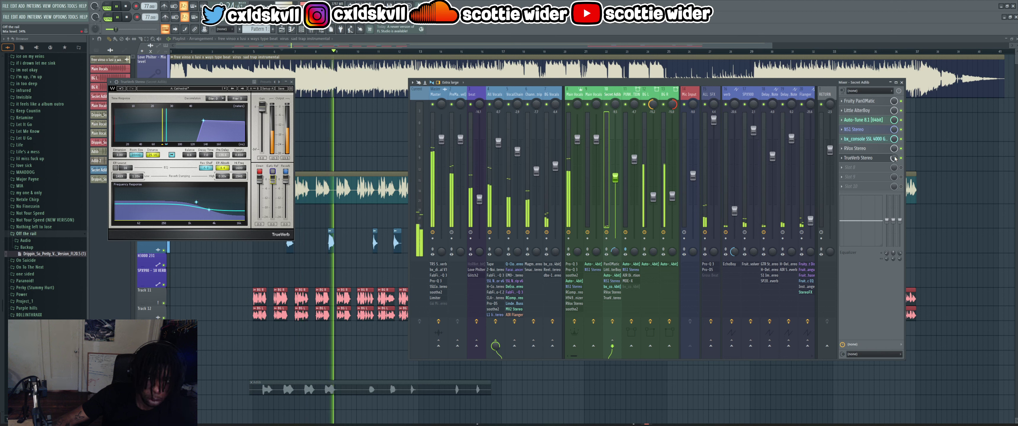
pyautogui.moveTo(894, 159); pyautogui.dragTo(895, 164)
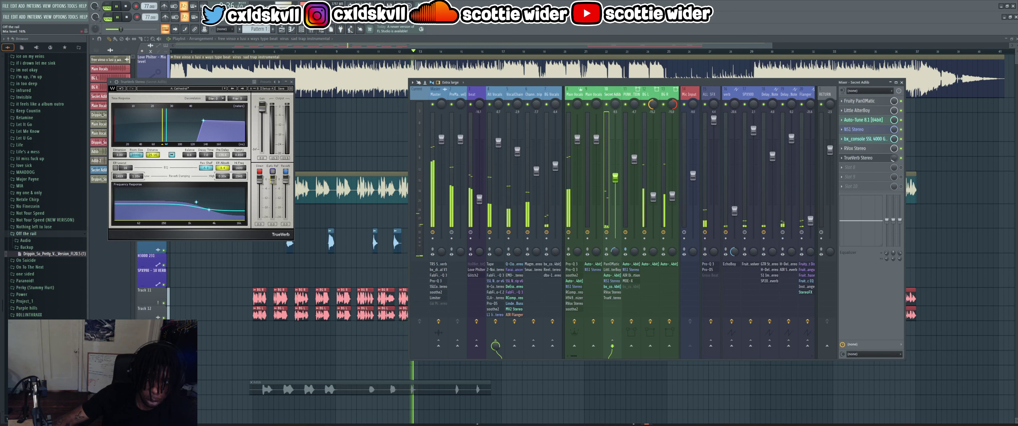
pyautogui.click(292, 82)
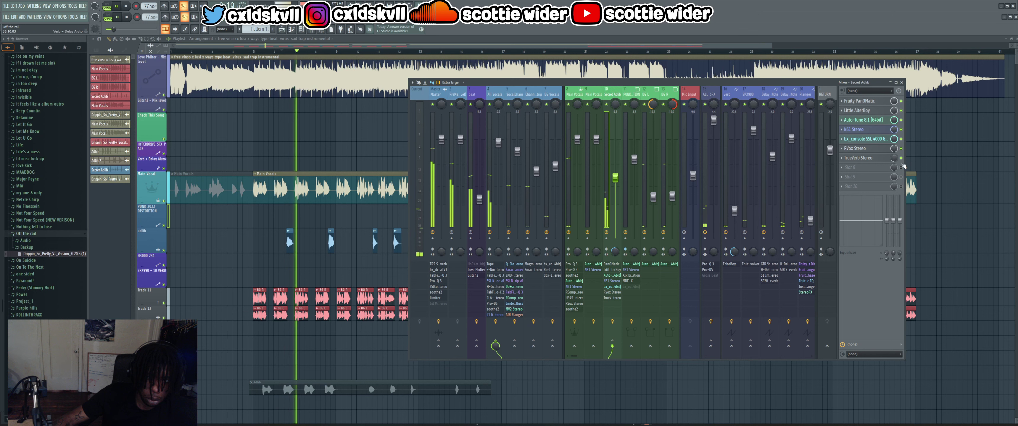
# - Set RVox's compression to -4.4 and its gain to -11.0 on the Secret Adlib insert during playback
pyautogui.click(861, 148)
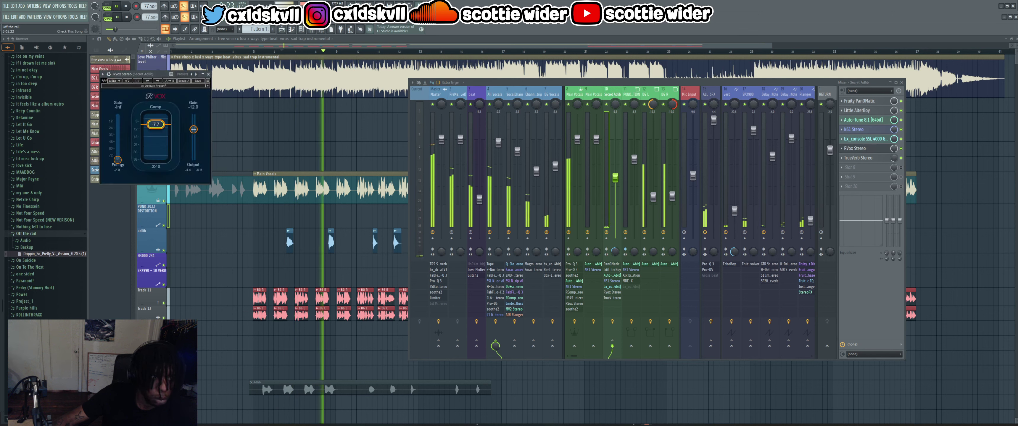
pyautogui.moveTo(156, 124); pyautogui.dragTo(156, 125)
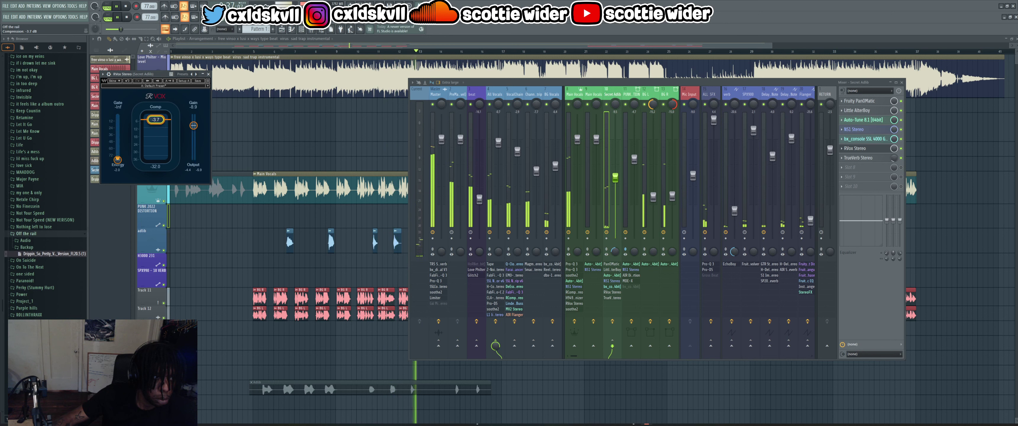
pyautogui.moveTo(155, 120); pyautogui.dragTo(156, 120)
pyautogui.press('space')
pyautogui.press('space')
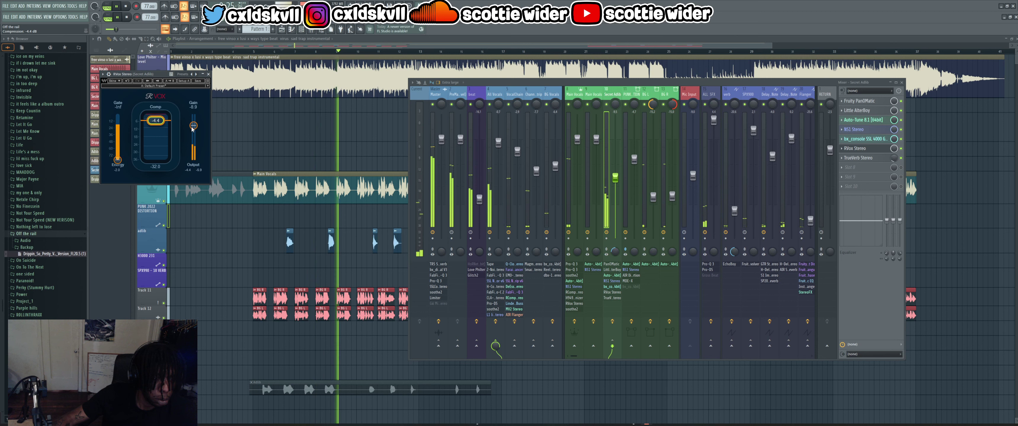
pyautogui.moveTo(194, 125); pyautogui.dragTo(194, 129)
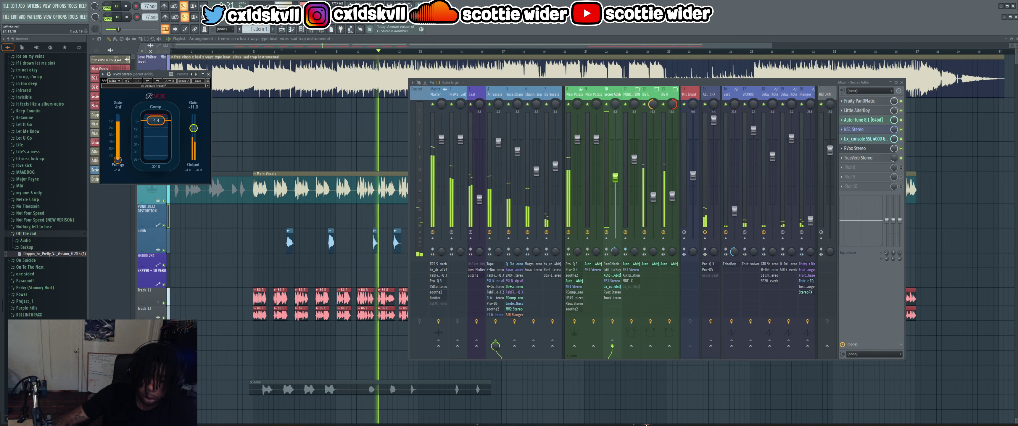
# - Close RVox, replay the start of the adlib section briefly and stop the song
pyautogui.click(633, 425)
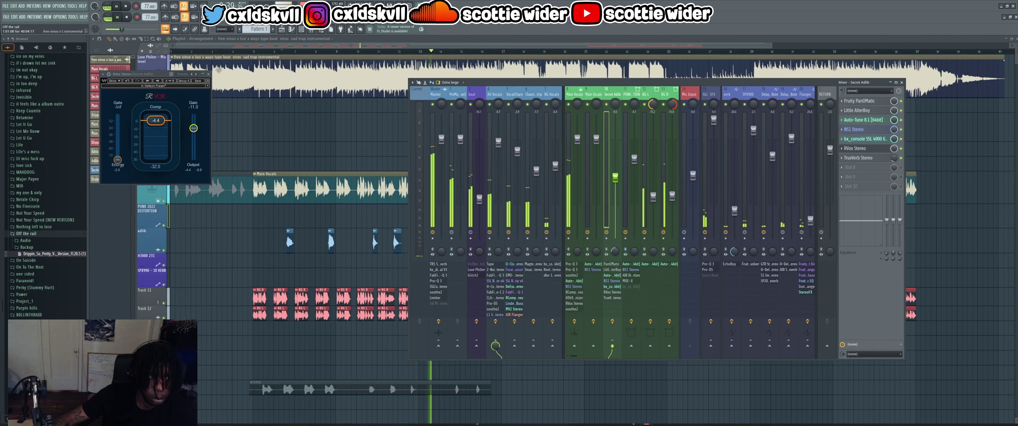
pyautogui.click(209, 74)
pyautogui.press('space')
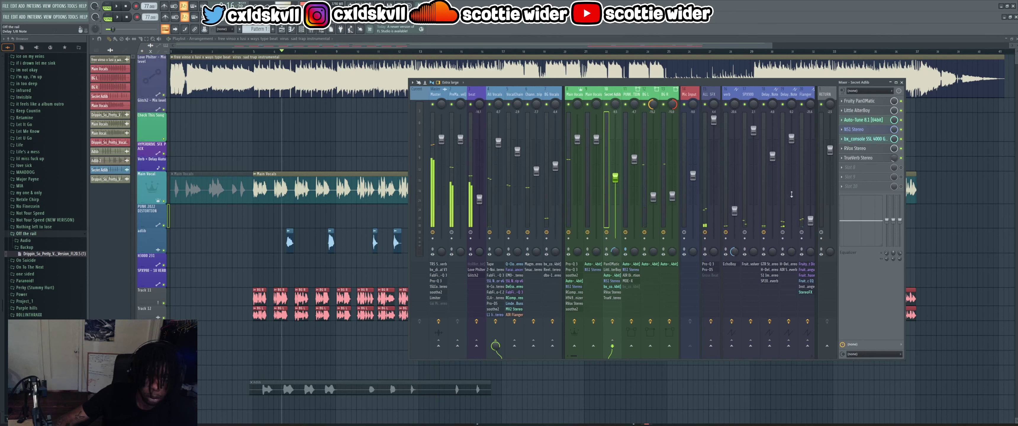
pyautogui.press('space')
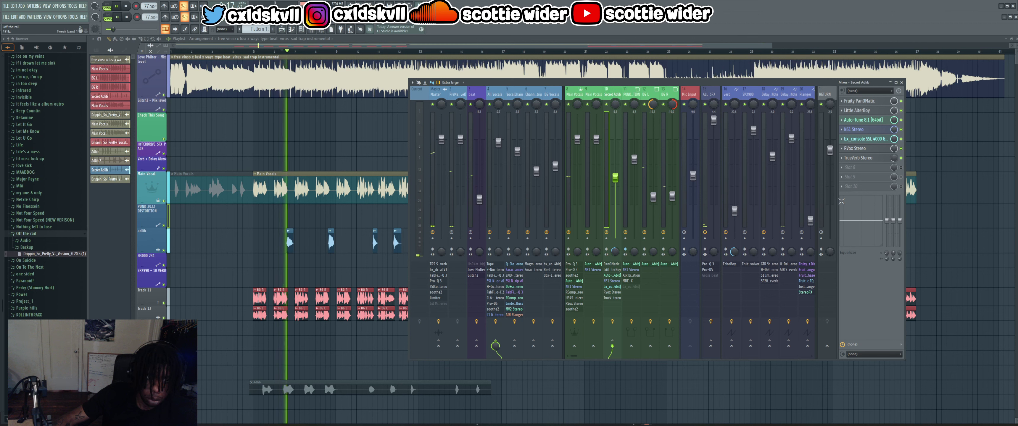
pyautogui.press('space')
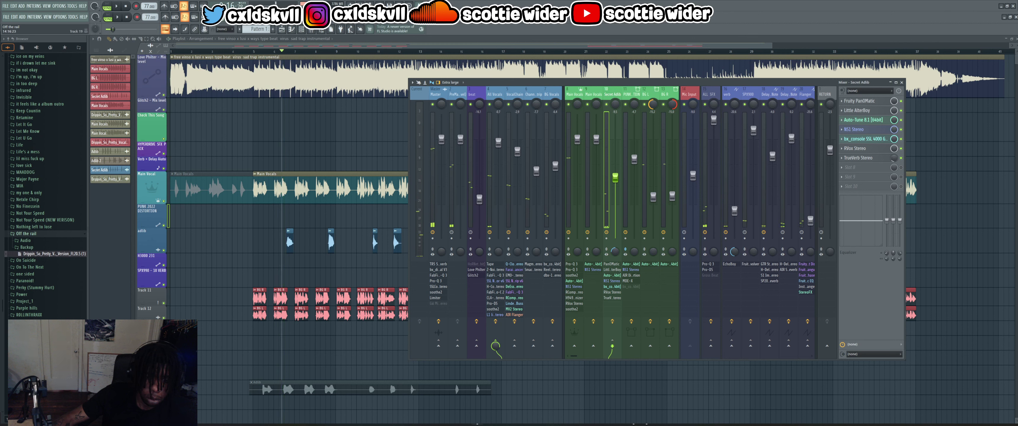
pyautogui.hotkey('alt', 'Tab')
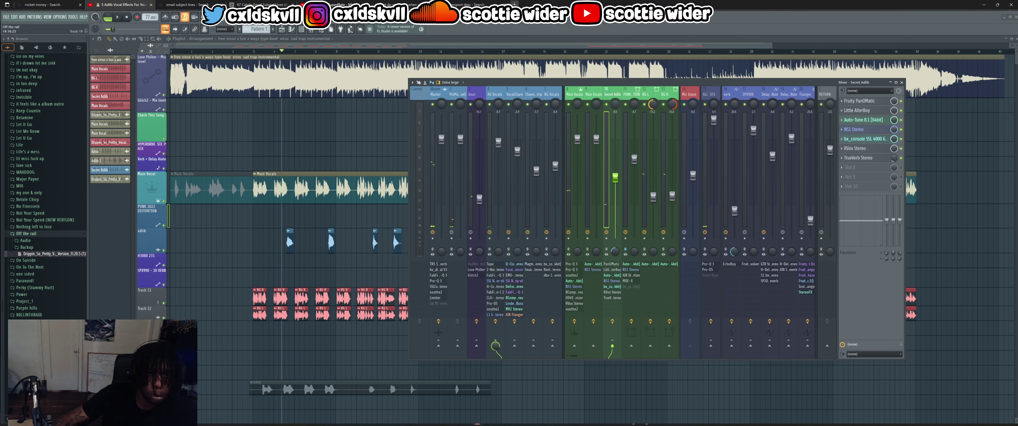
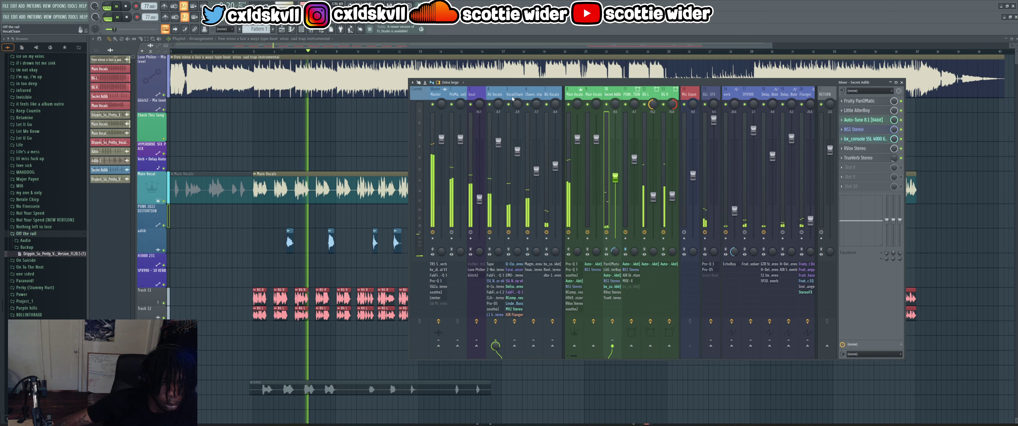
# - Open bx_digital V3 on the Master track and set the Stereo-Section LMF frequency to 363 Hz during playback
pyautogui.click(436, 94)
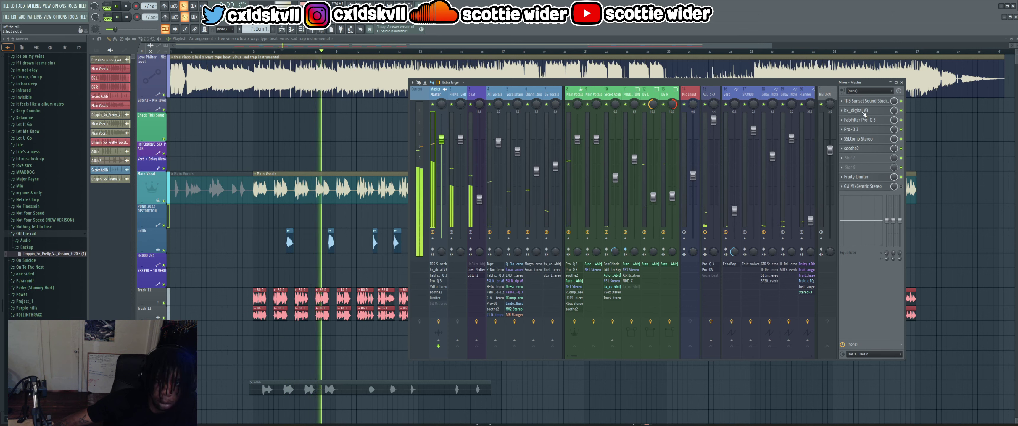
pyautogui.click(857, 111)
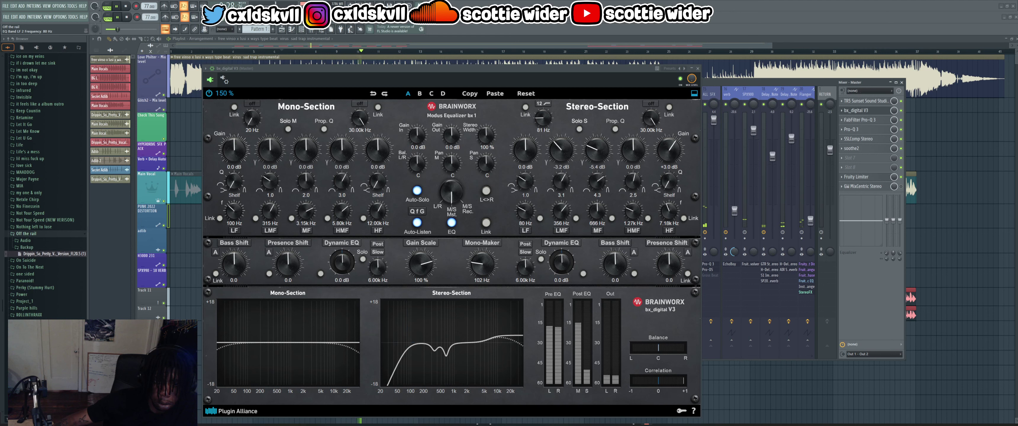
pyautogui.moveTo(561, 211); pyautogui.dragTo(562, 211)
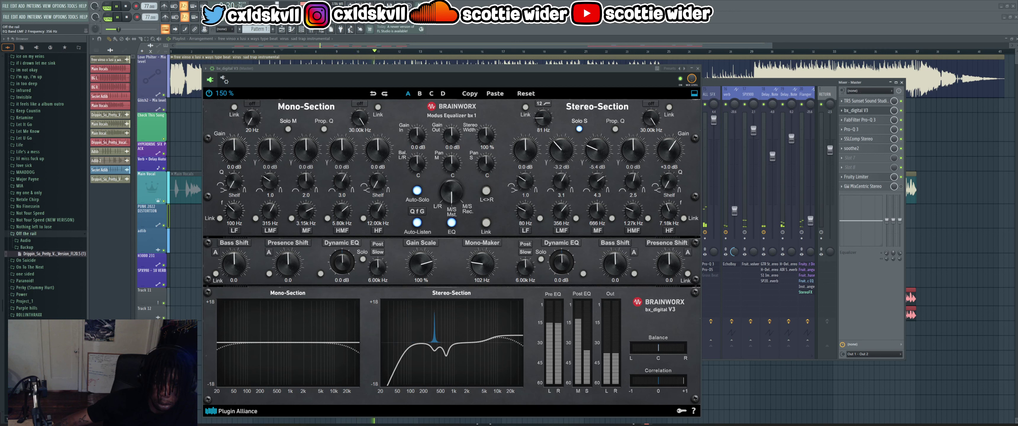
pyautogui.moveTo(561, 212); pyautogui.dragTo(561, 209)
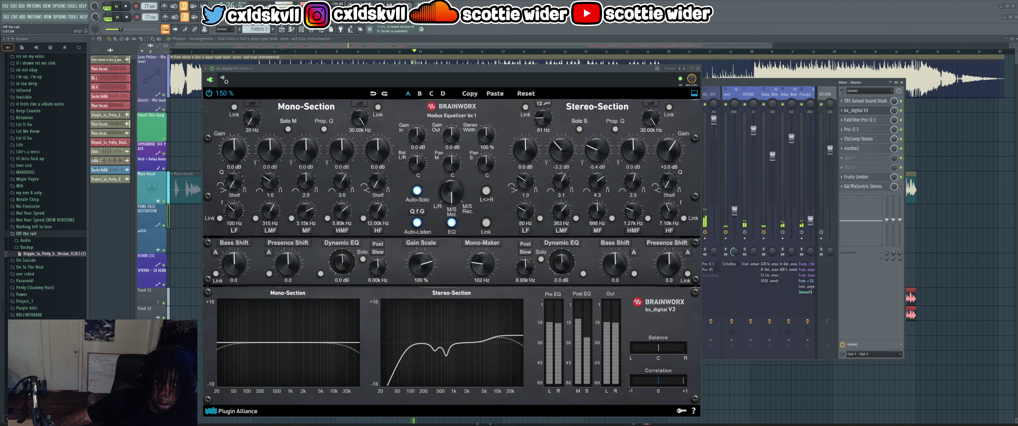
# - Replay the start of the main vocals and alternate playback between the mix and the browser to compare their sound
pyautogui.click(253, 52)
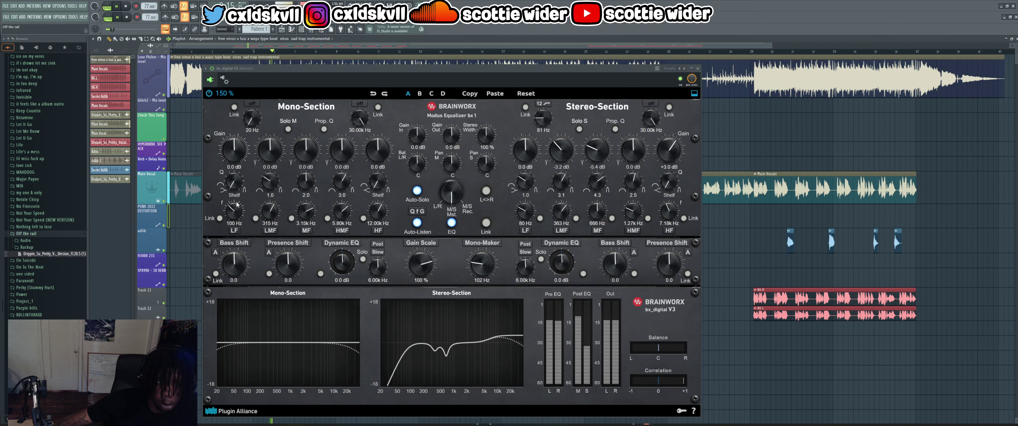
pyautogui.press('space')
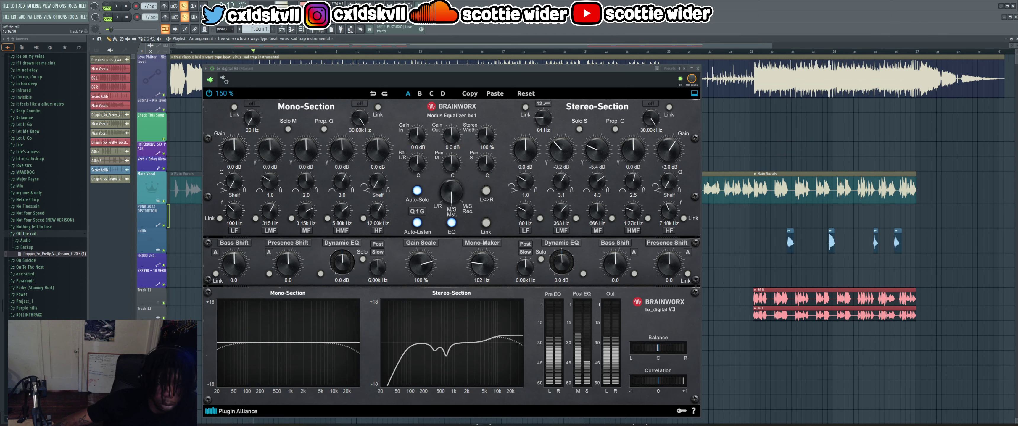
pyautogui.click(480, 423)
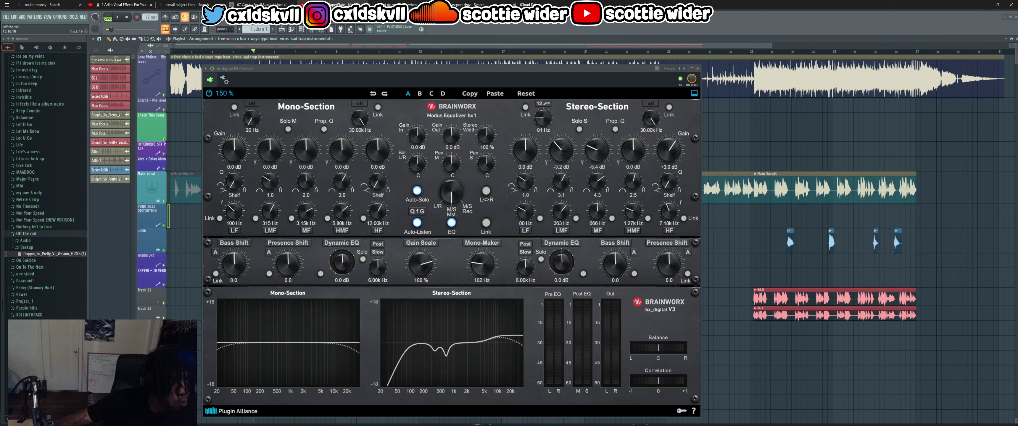
pyautogui.hotkey('alt', 'Tab')
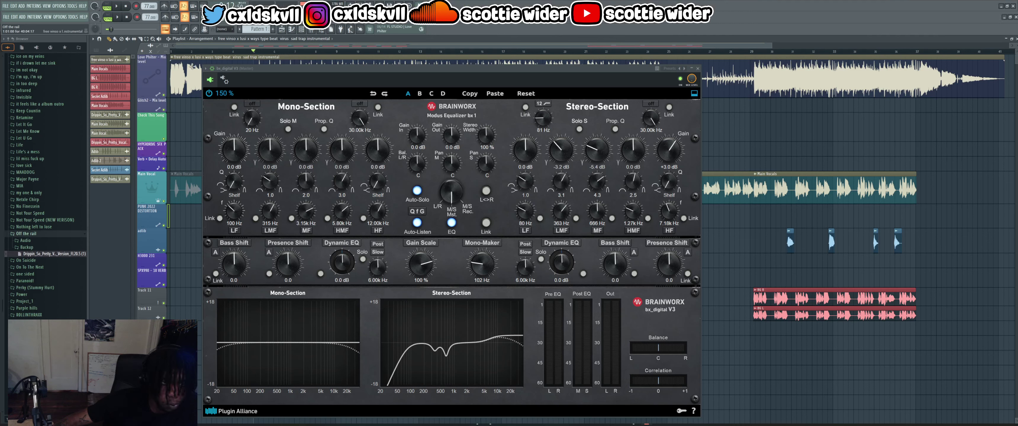
pyautogui.press('space')
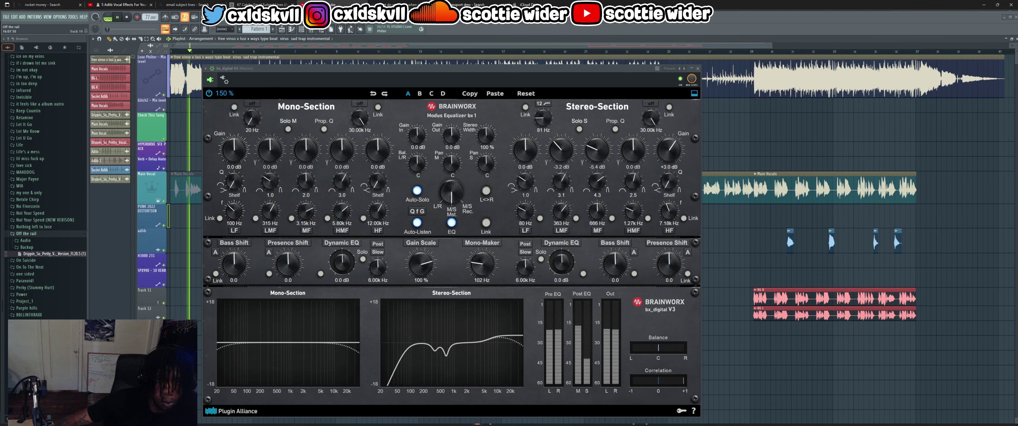
pyautogui.press('space')
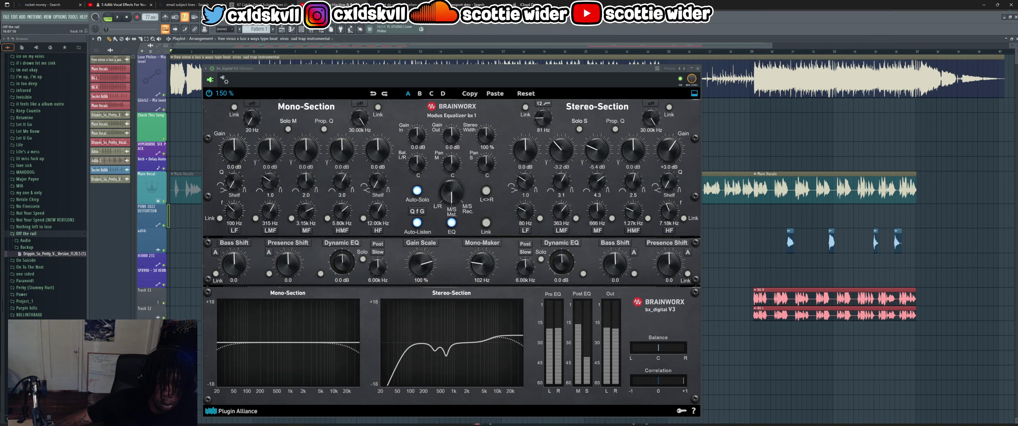
pyautogui.click(650, 424)
pyautogui.press('space')
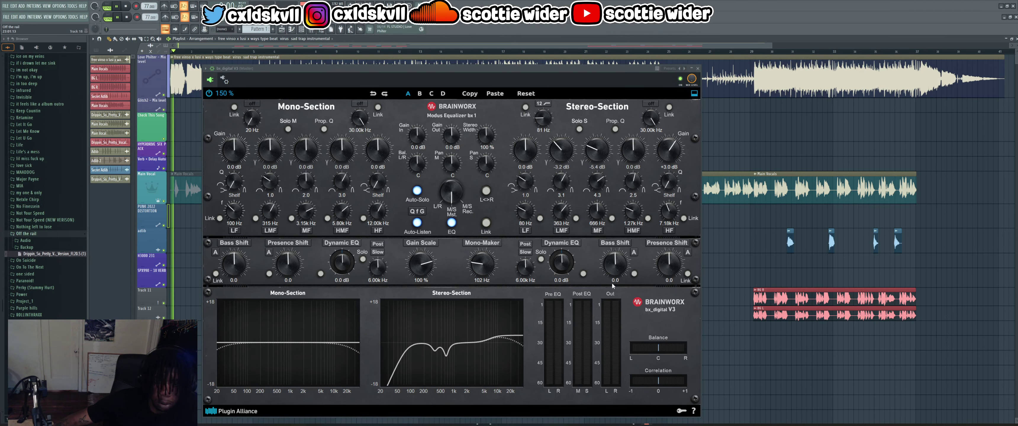
# - Boost the Stereo-Section HMF band to +1.6 dB and set its Q to 1.3 in bx_digital V3
pyautogui.moveTo(633, 182)
pyautogui.mouseDown()
pyautogui.moveTo(633, 165)
pyautogui.moveTo(633, 180)
pyautogui.mouseUp()
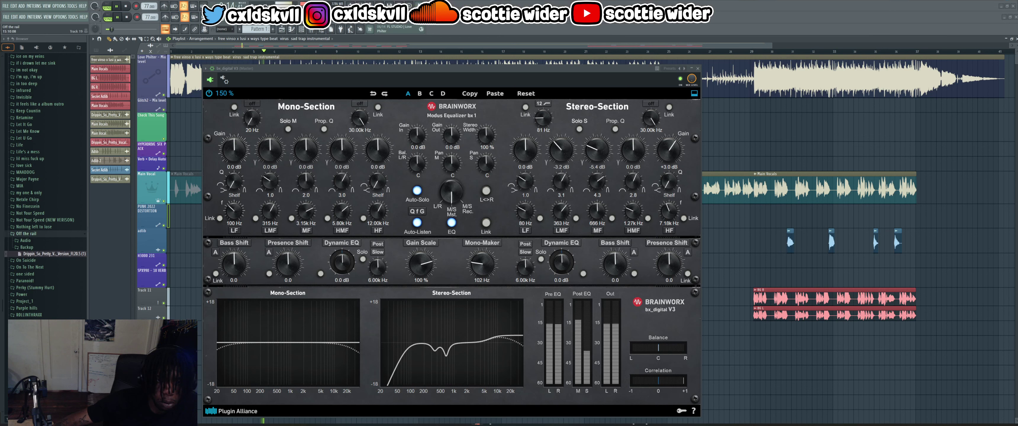
pyautogui.moveTo(633, 149); pyautogui.dragTo(633, 144)
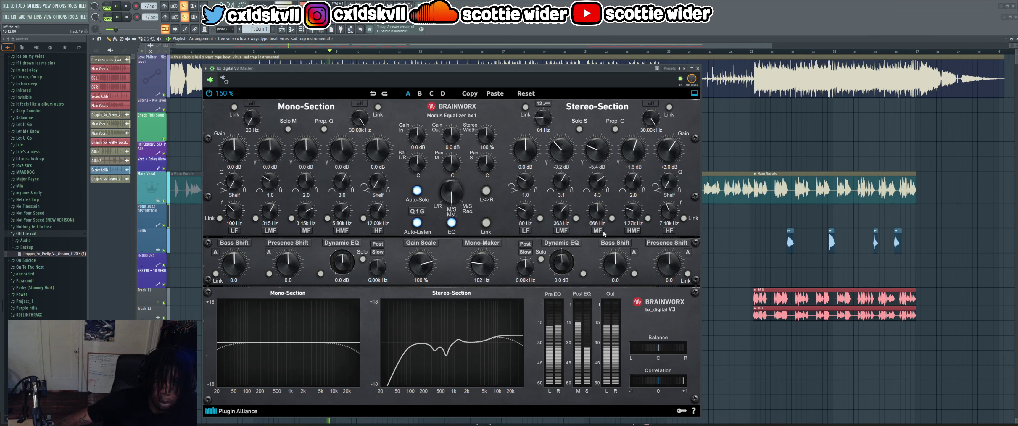
pyautogui.moveTo(635, 182); pyautogui.dragTo(635, 189)
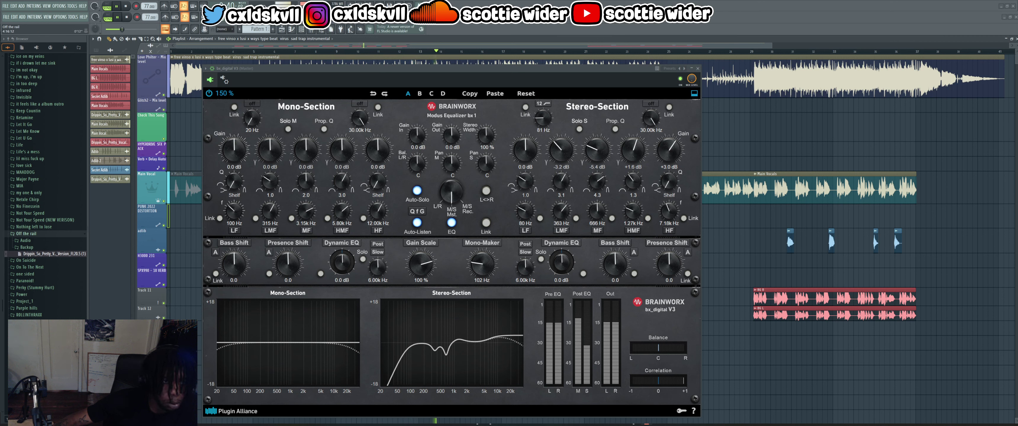
# - Replay the main vocals' opening with the boosted HMF band, check it against the browser audio, and resume the song
pyautogui.click(253, 52)
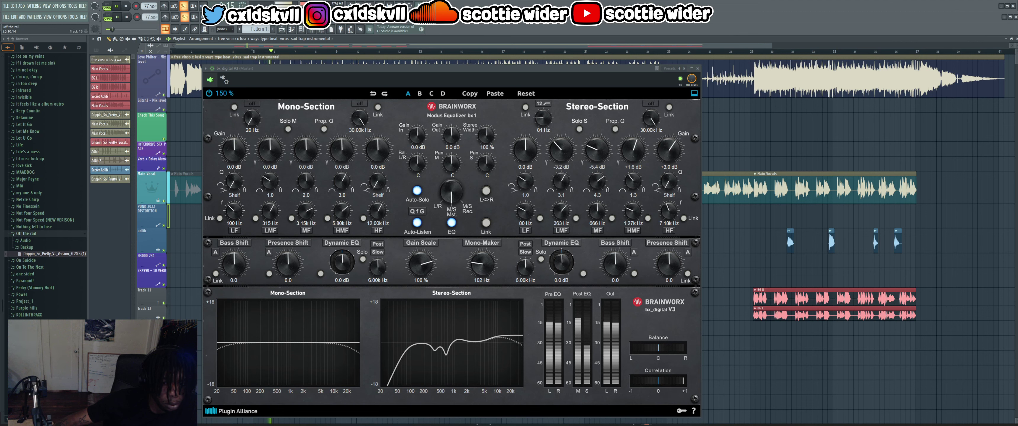
pyautogui.press('space')
pyautogui.click(479, 424)
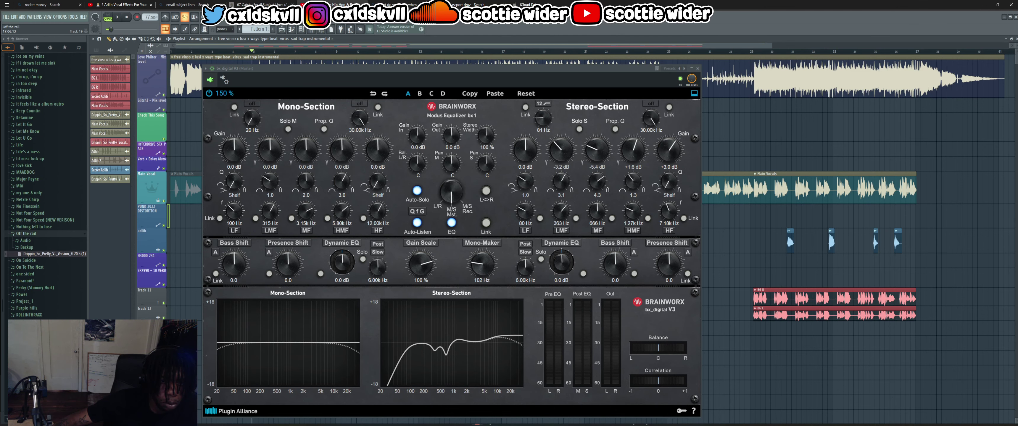
pyautogui.click(647, 424)
pyautogui.press('space')
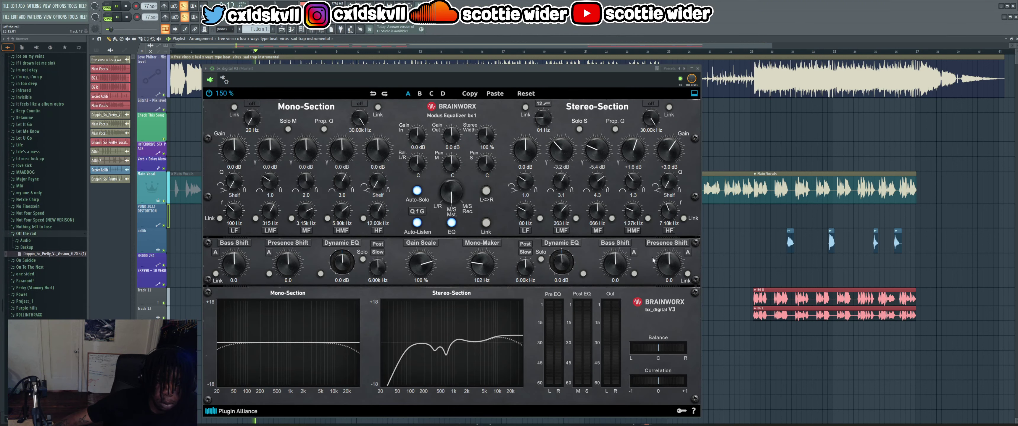
# - Set the Stereo-Section HF frequency to 8.00 kHz while the song plays
pyautogui.click(668, 210)
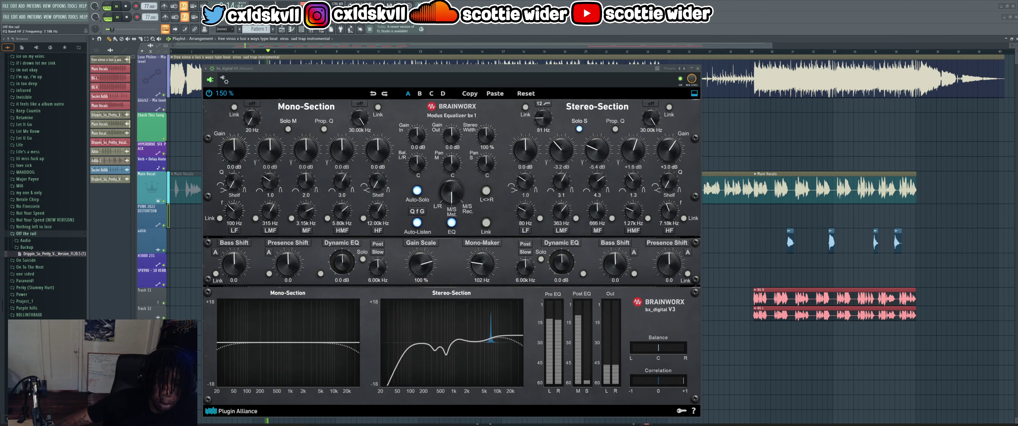
pyautogui.moveTo(669, 211); pyautogui.dragTo(668, 207)
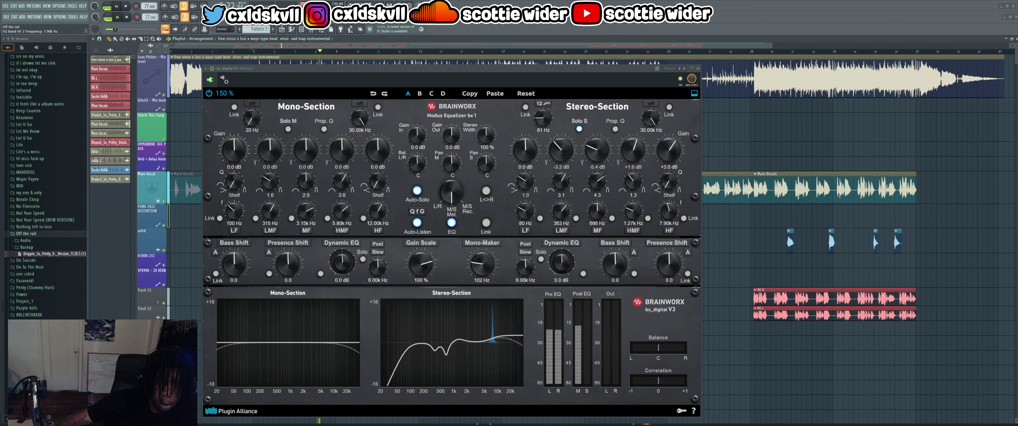
pyautogui.moveTo(669, 211); pyautogui.dragTo(669, 210)
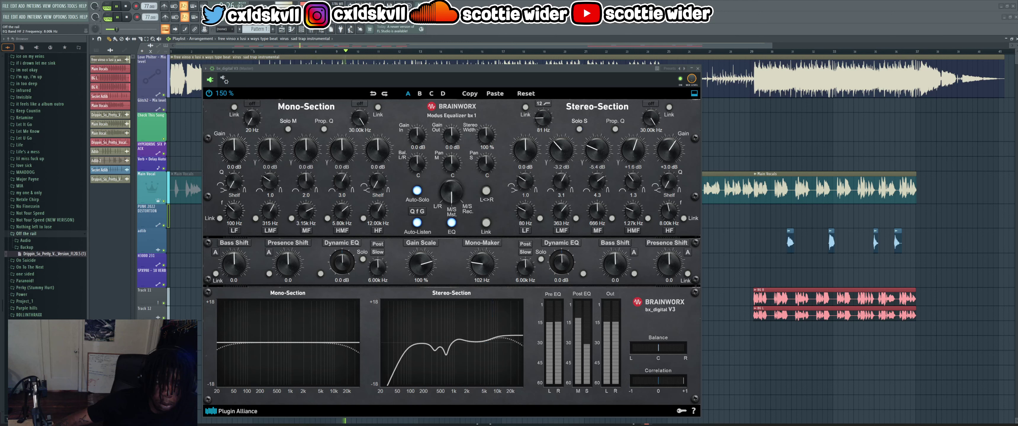
# - Audition the new HF frequency from the start of the main vocals and compare it with the browser audio
pyautogui.click(260, 52)
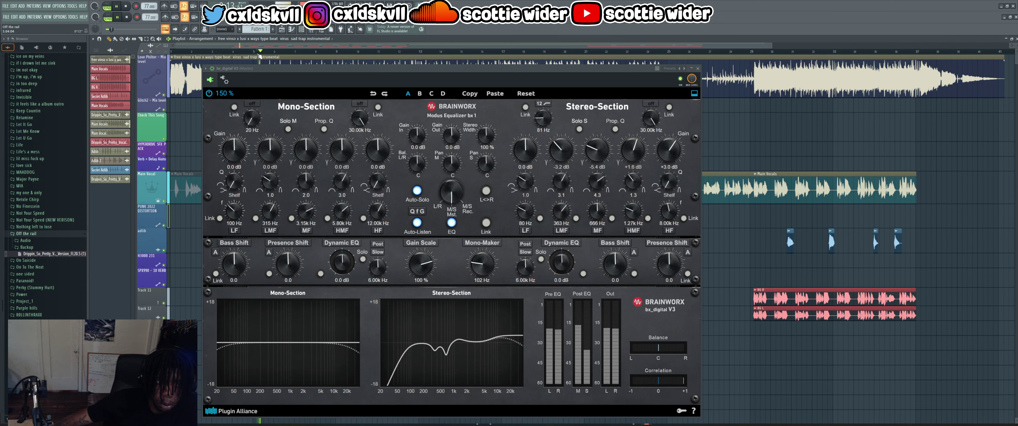
pyautogui.click(249, 53)
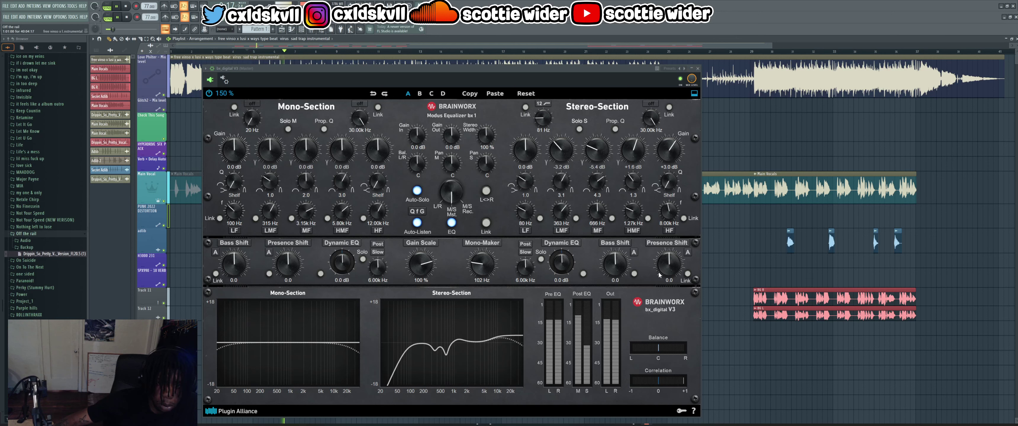
pyautogui.press('space')
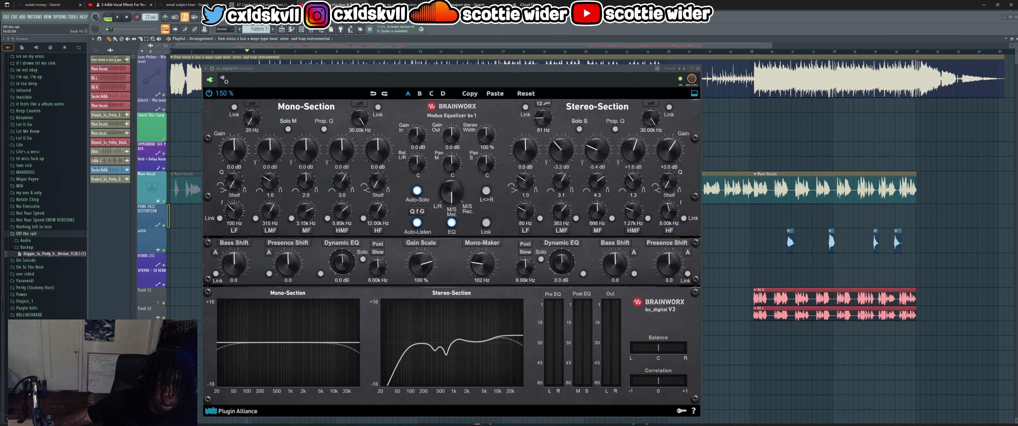
pyautogui.hotkey('alt', 'Tab')
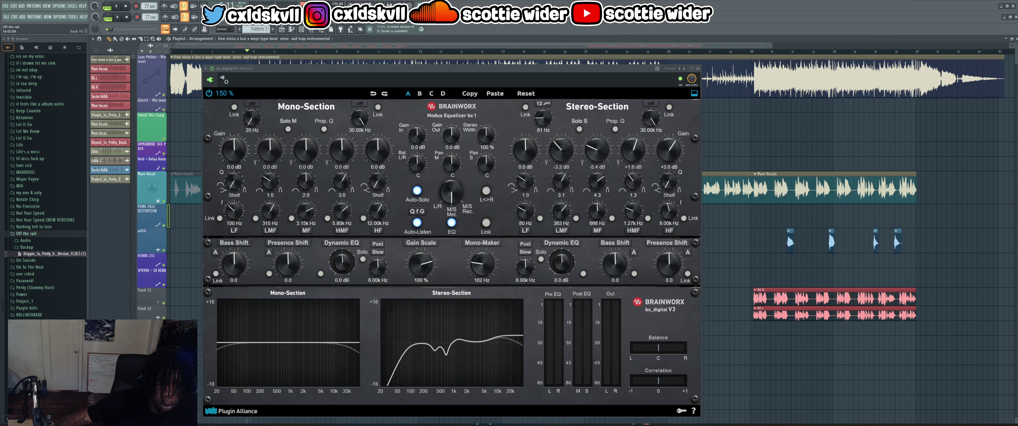
pyautogui.hotkey('alt', 'Tab')
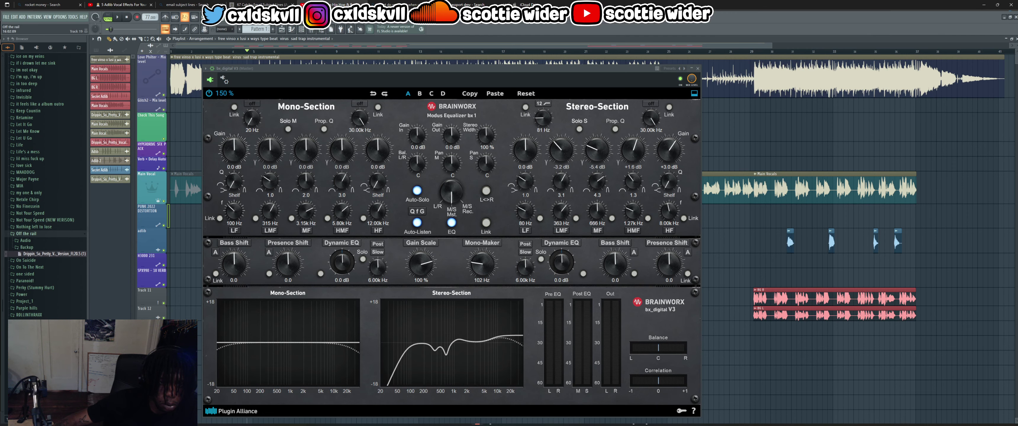
pyautogui.hotkey('alt', 'Tab')
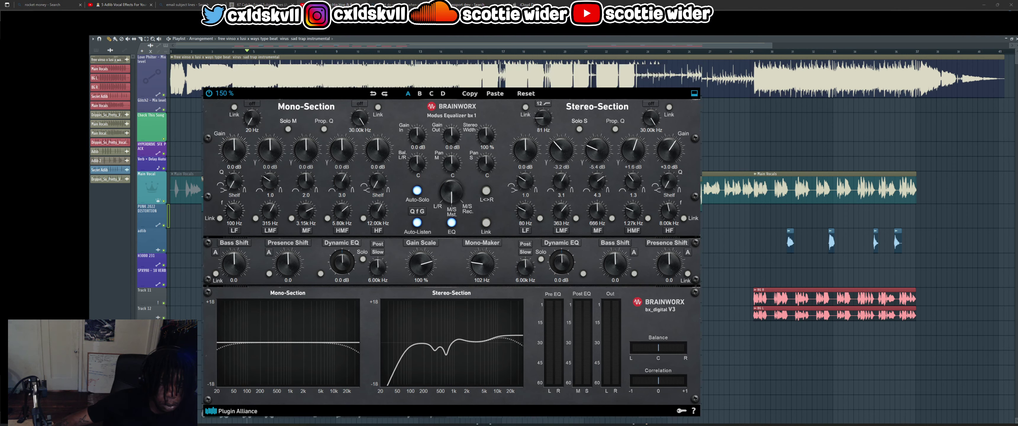
pyautogui.press('space')
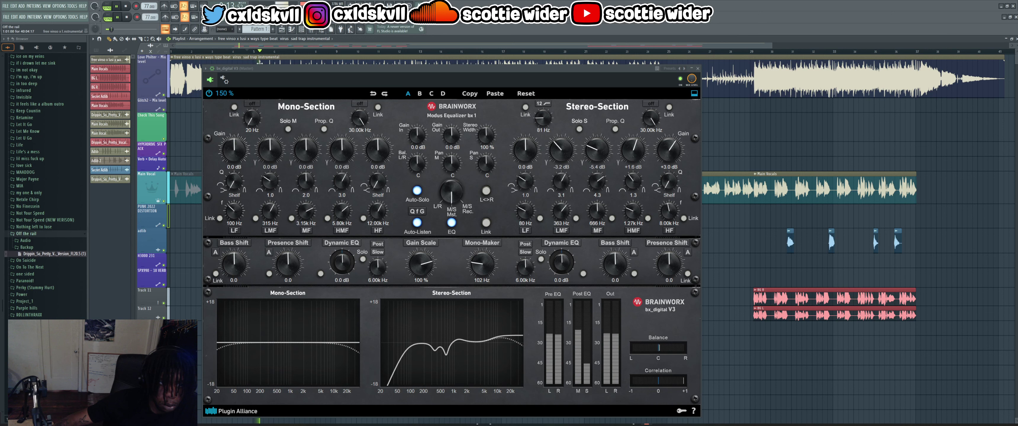
# - Raise the Stereo-Section HMF gain in stages to +9.0 dB while listening to the song
pyautogui.click(632, 168)
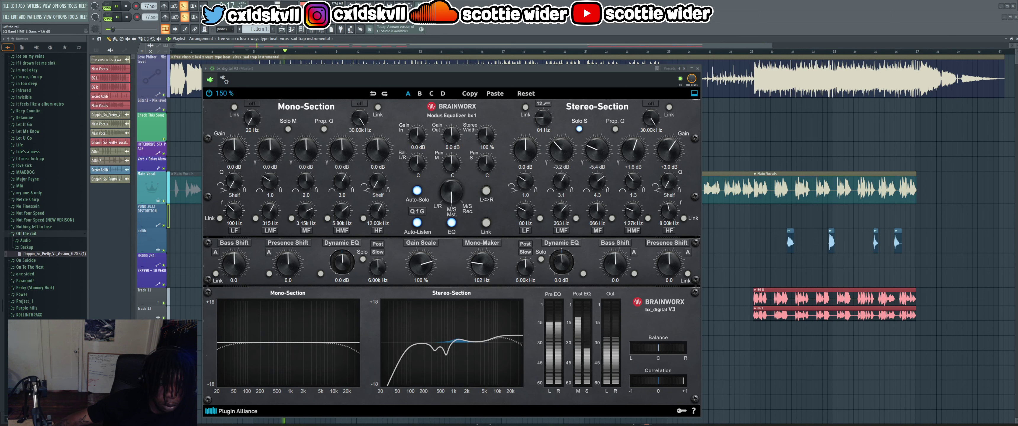
pyautogui.moveTo(633, 151); pyautogui.dragTo(633, 149)
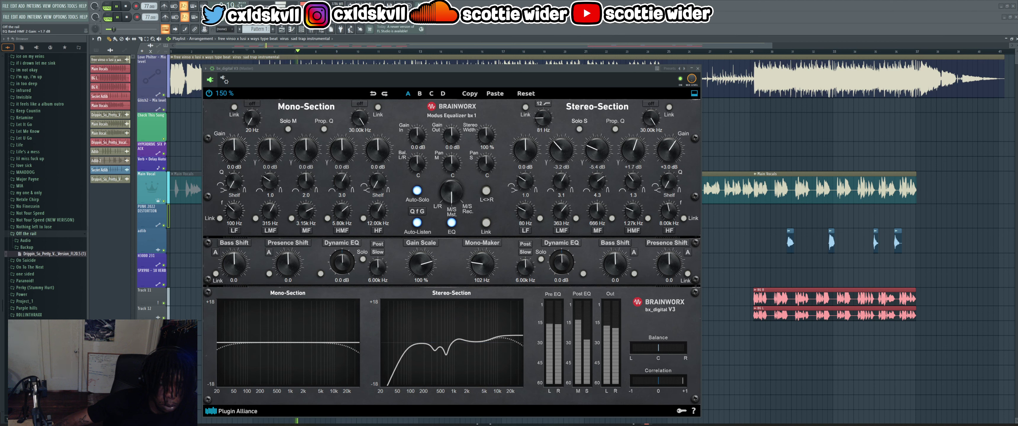
pyautogui.click(478, 424)
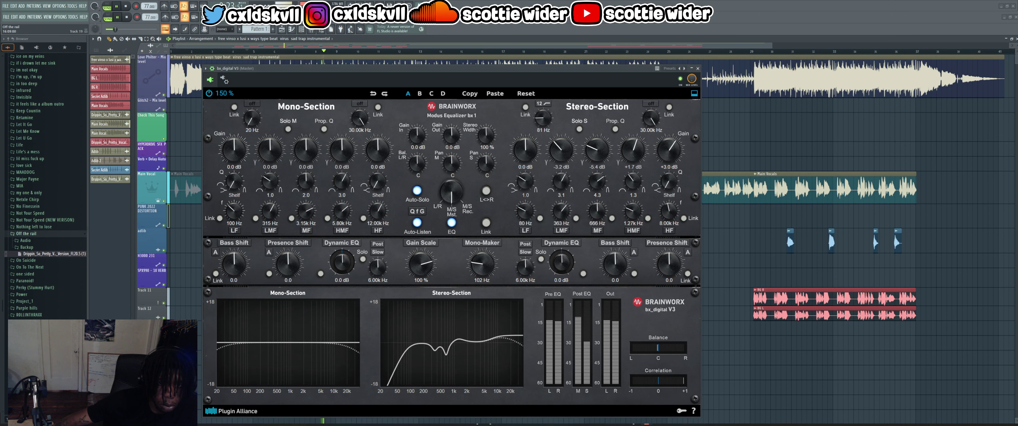
pyautogui.click(634, 162)
pyautogui.moveTo(635, 162); pyautogui.dragTo(634, 145)
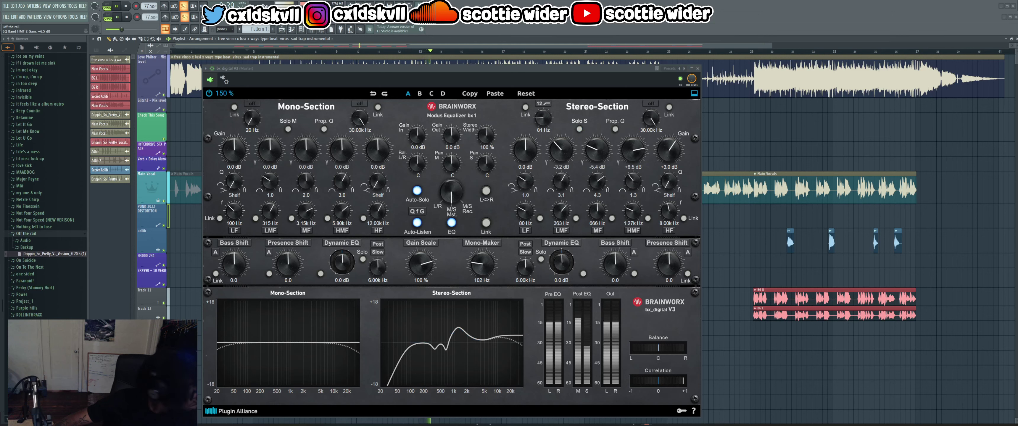
pyautogui.moveTo(633, 150); pyautogui.dragTo(633, 140)
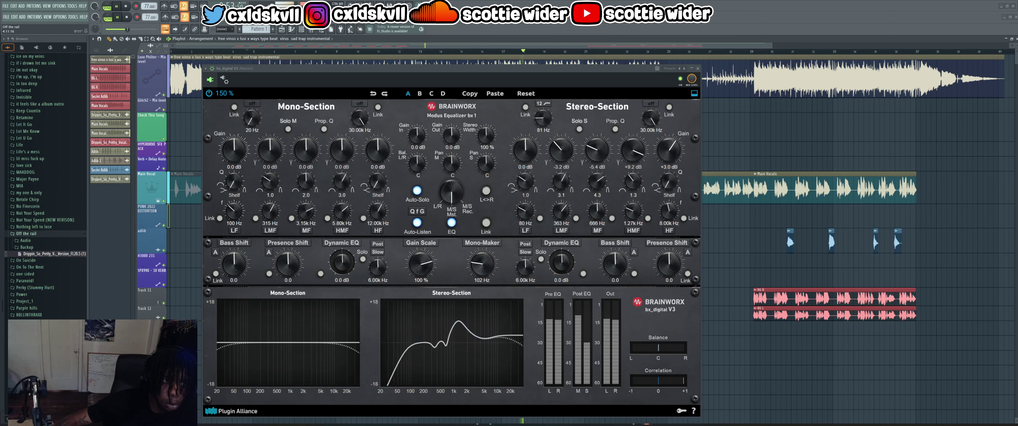
# - Replay the main vocals' opening to judge the stronger HMF boost, then switch to the browser for comparison
pyautogui.click(246, 51)
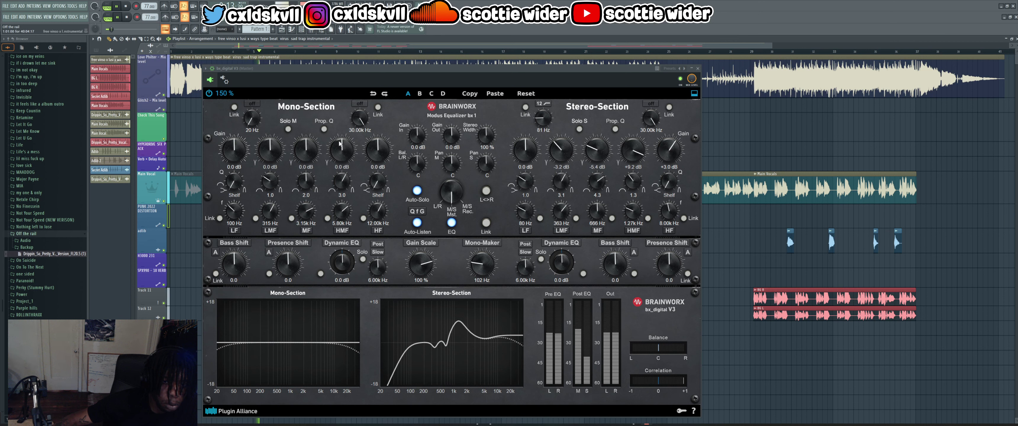
pyautogui.moveTo(632, 155); pyautogui.dragTo(632, 155)
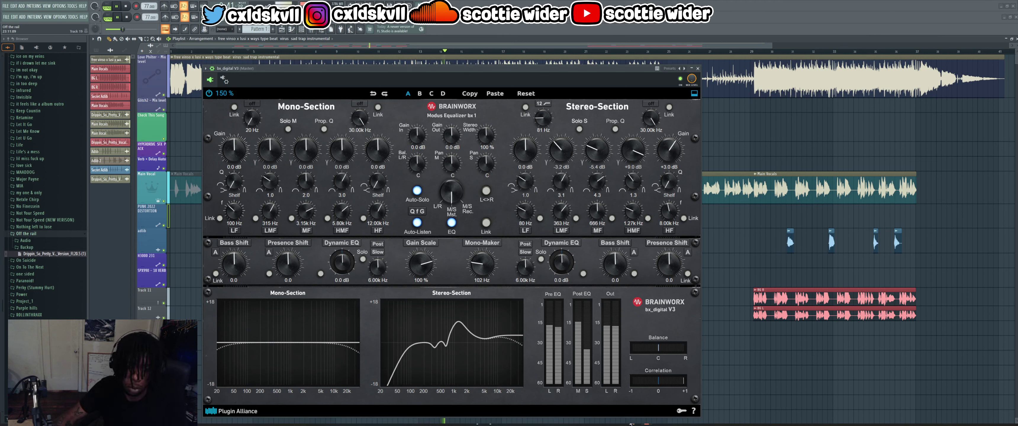
pyautogui.click(645, 424)
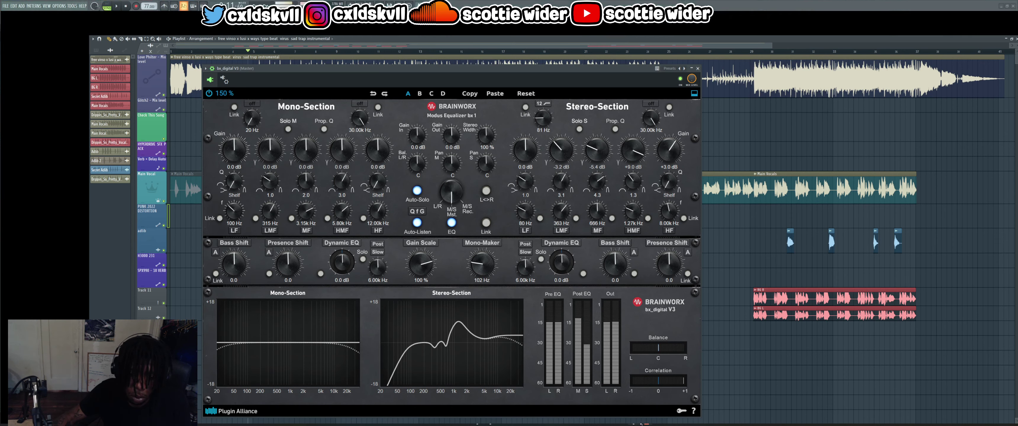
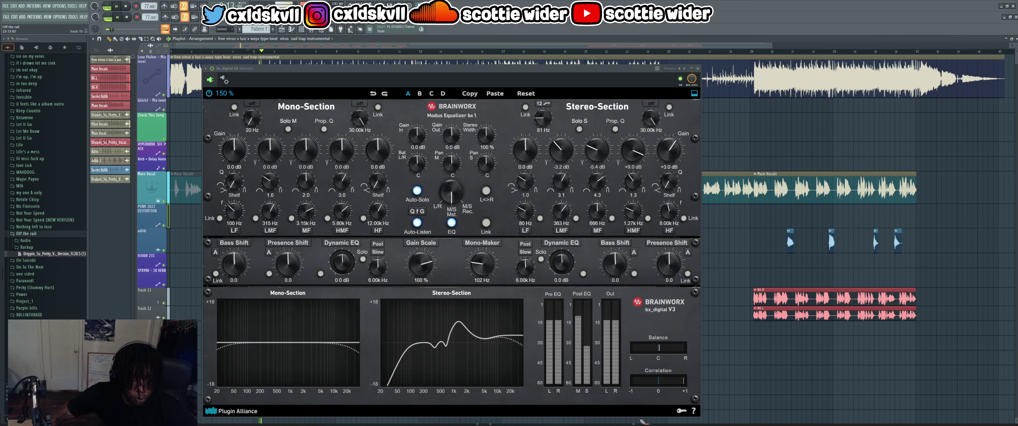
# - Replay the start of the main vocals and compare the mix with the browser audio
pyautogui.click(242, 212)
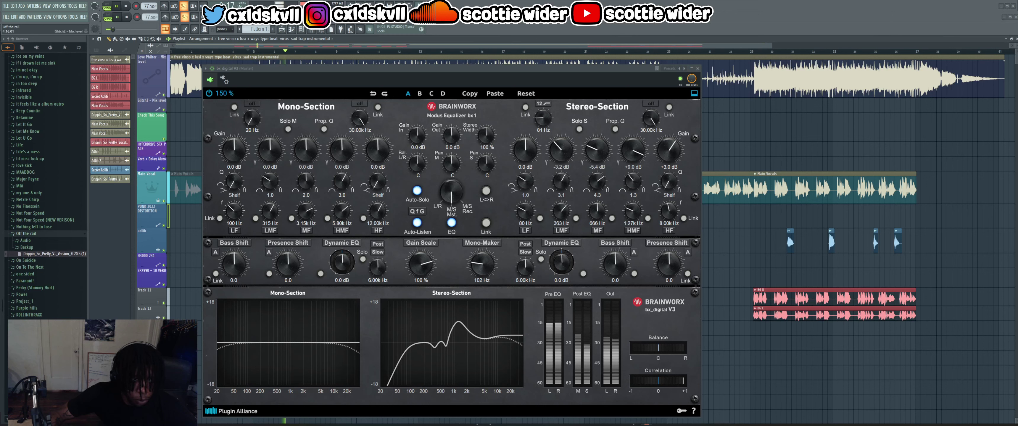
pyautogui.click(255, 51)
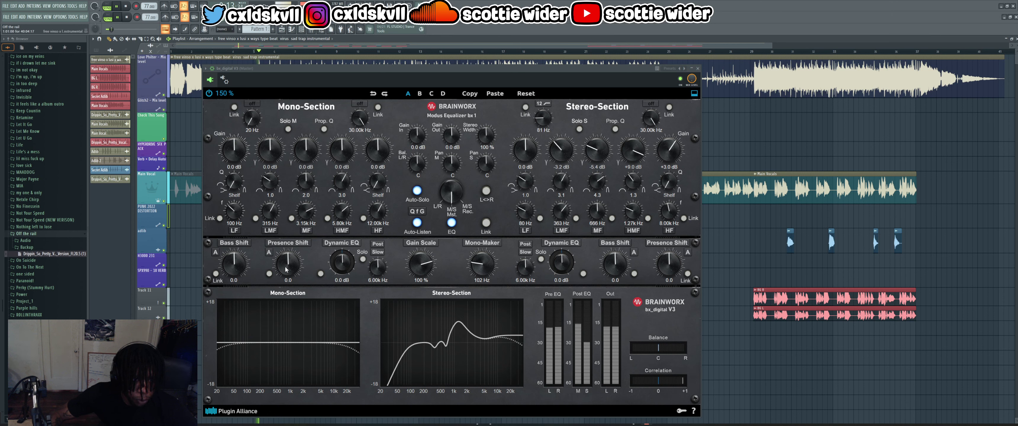
pyautogui.press('space')
pyautogui.hotkey('alt', 'Tab')
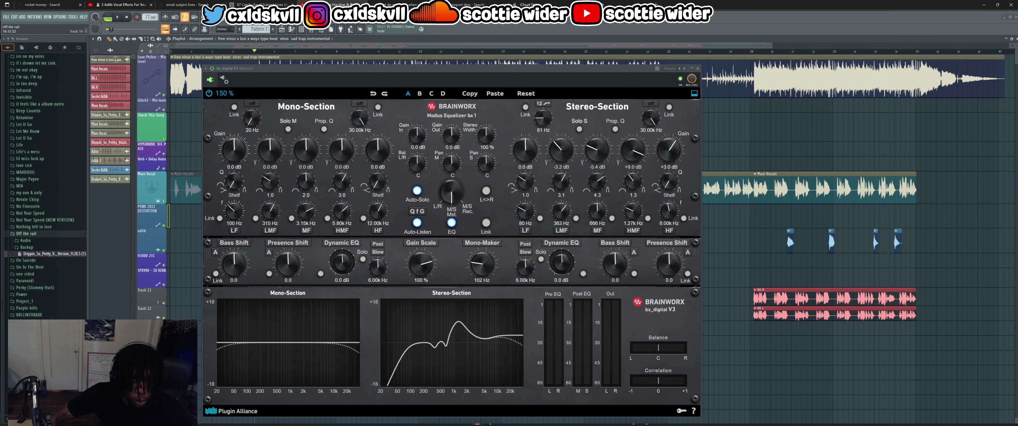
pyautogui.press('space')
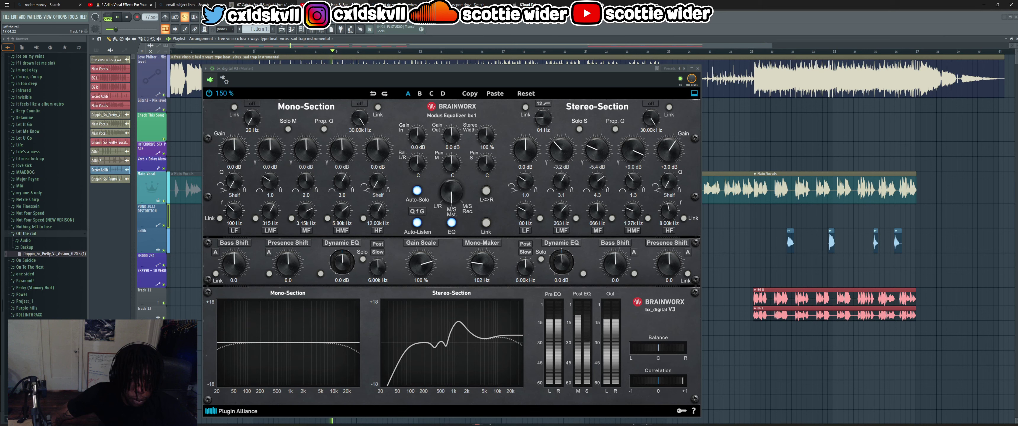
# - Try lower and higher Stereo-Section HMF gains up to +12.0 dB while the song plays, settling on +6.9 dB
pyautogui.moveTo(635, 161); pyautogui.dragTo(635, 183)
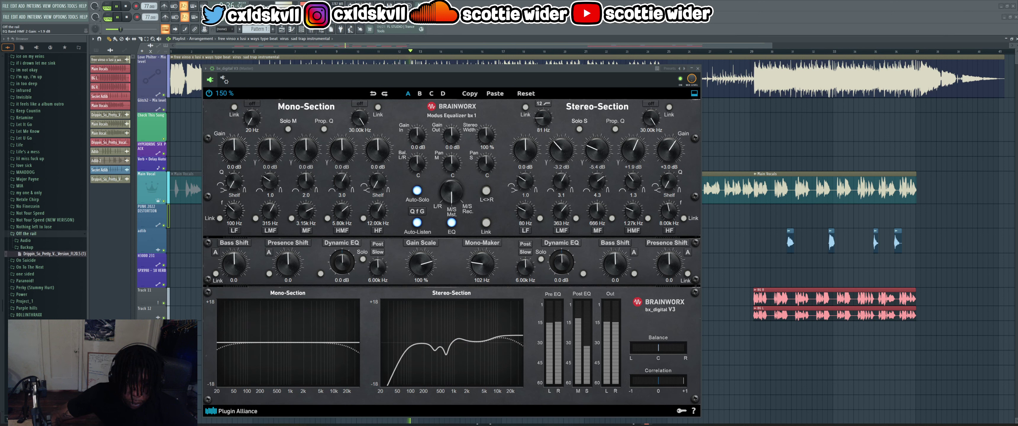
pyautogui.click(634, 150)
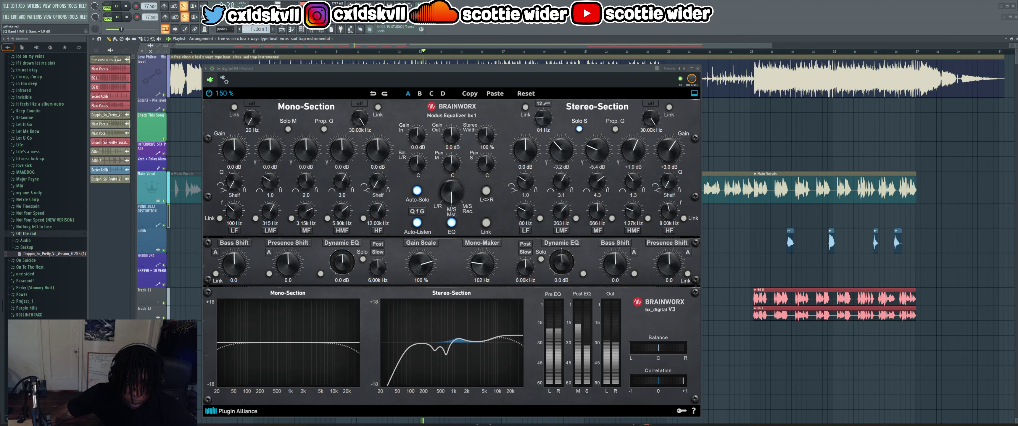
pyautogui.moveTo(635, 183); pyautogui.dragTo(635, 166)
pyautogui.click(584, 274)
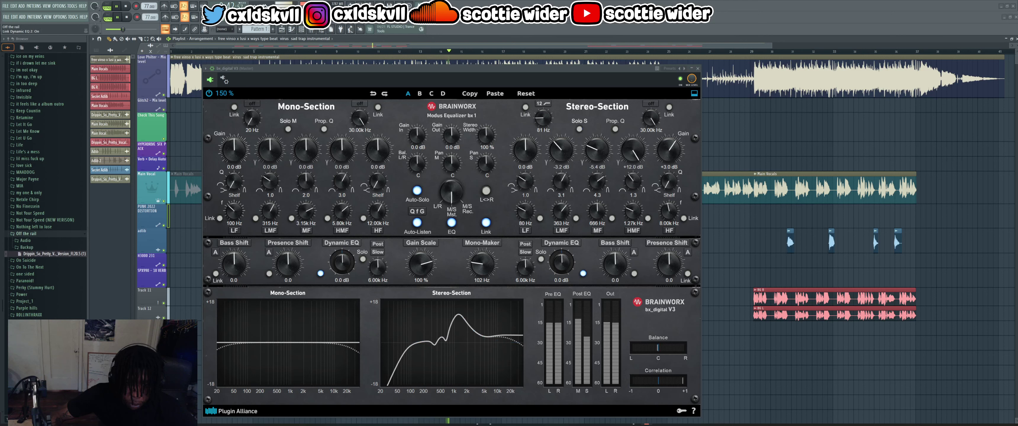
pyautogui.click(583, 273)
pyautogui.moveTo(633, 150); pyautogui.dragTo(633, 151)
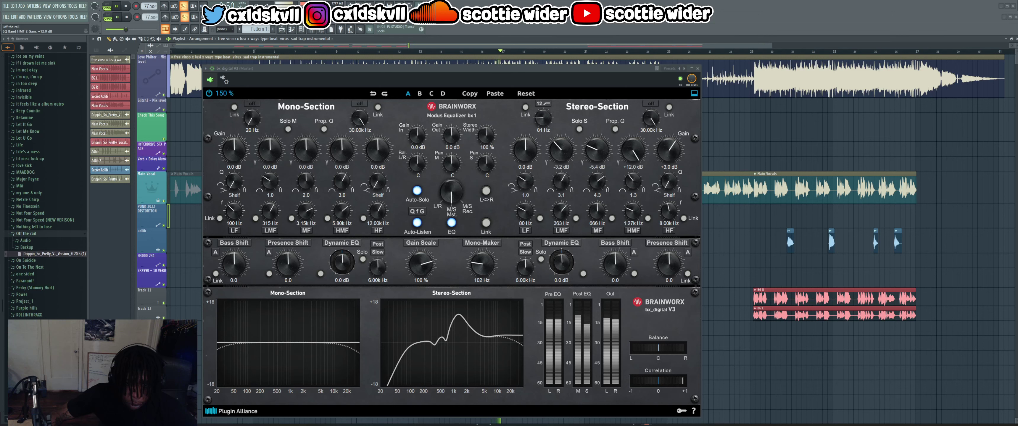
pyautogui.moveTo(633, 150); pyautogui.dragTo(633, 155)
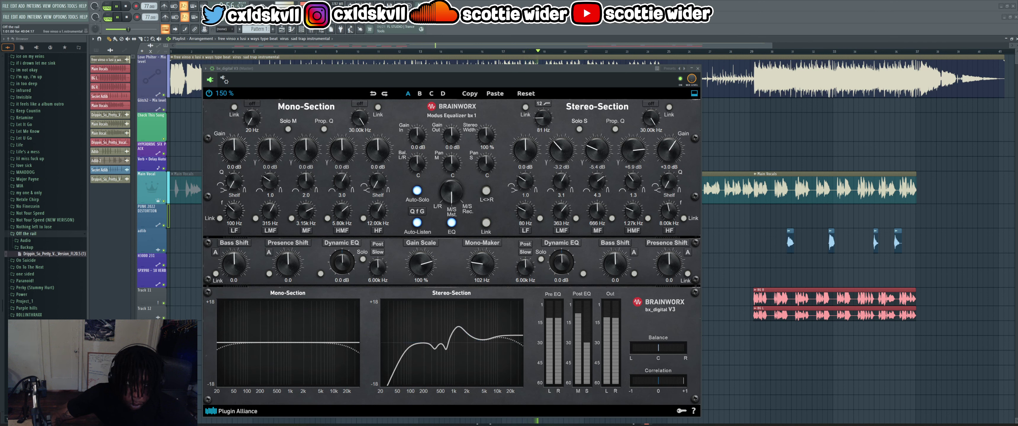
# - Replay the main vocals' opening, close the bx_digital V3 window, and check the mix against the browser audio
pyautogui.click(265, 51)
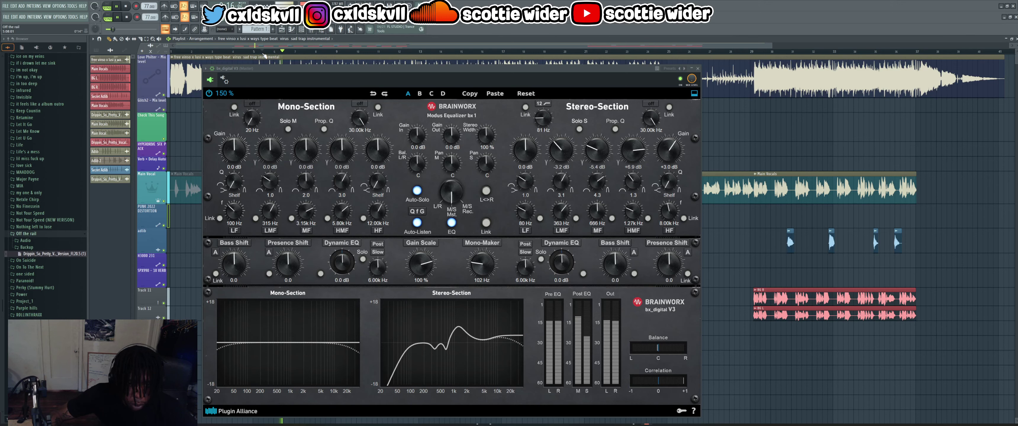
pyautogui.click(698, 69)
pyautogui.press('space')
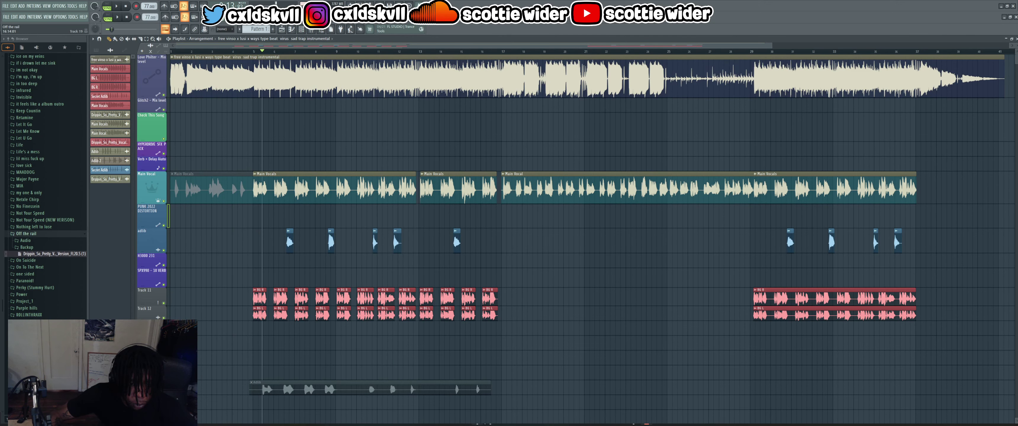
pyautogui.hotkey('alt', 'Tab')
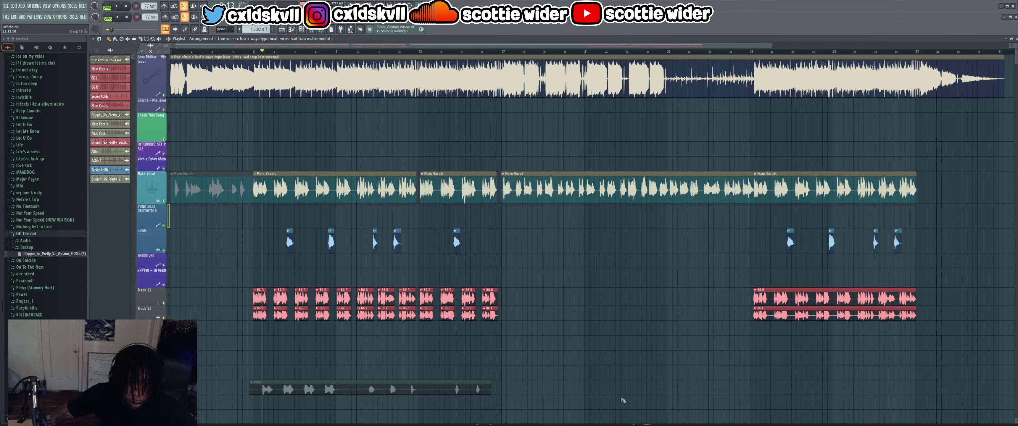
pyautogui.press('space')
# - Reopen bx_digital V3 from the master's effects and set the Stereo-Section Presence Shift to -0.8 while listening
pyautogui.click(320, 30)
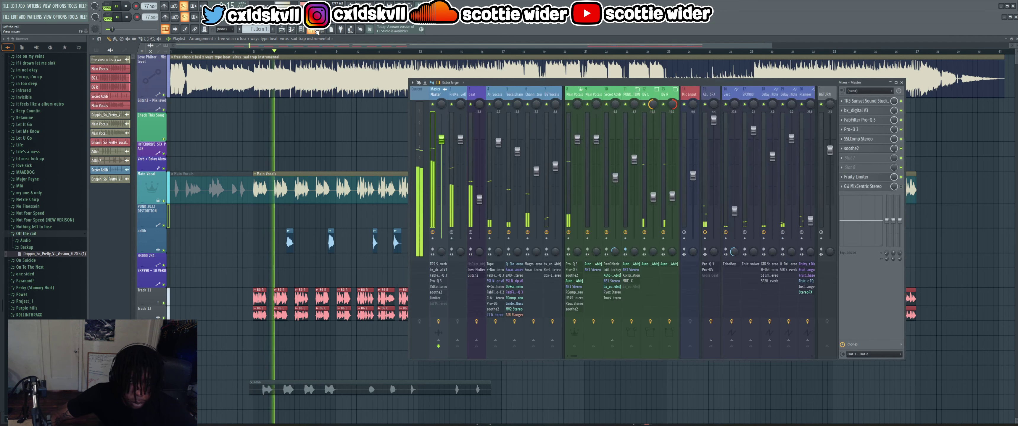
pyautogui.click(866, 111)
pyautogui.moveTo(669, 264); pyautogui.dragTo(670, 271)
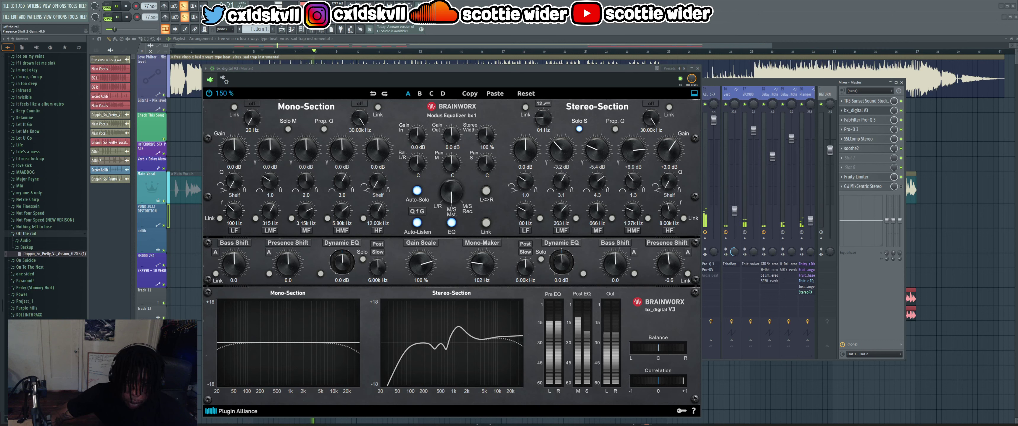
pyautogui.moveTo(669, 271); pyautogui.dragTo(669, 279)
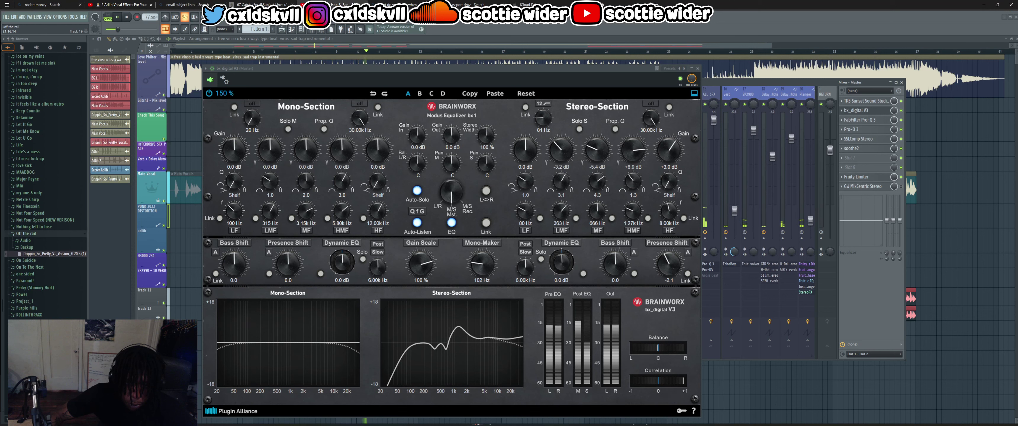
pyautogui.moveTo(674, 266); pyautogui.dragTo(674, 260)
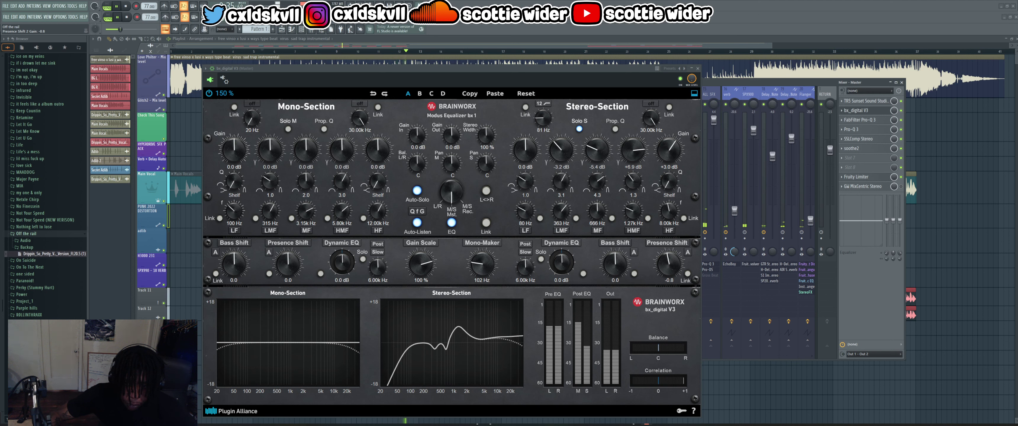
pyautogui.moveTo(674, 263); pyautogui.dragTo(674, 262)
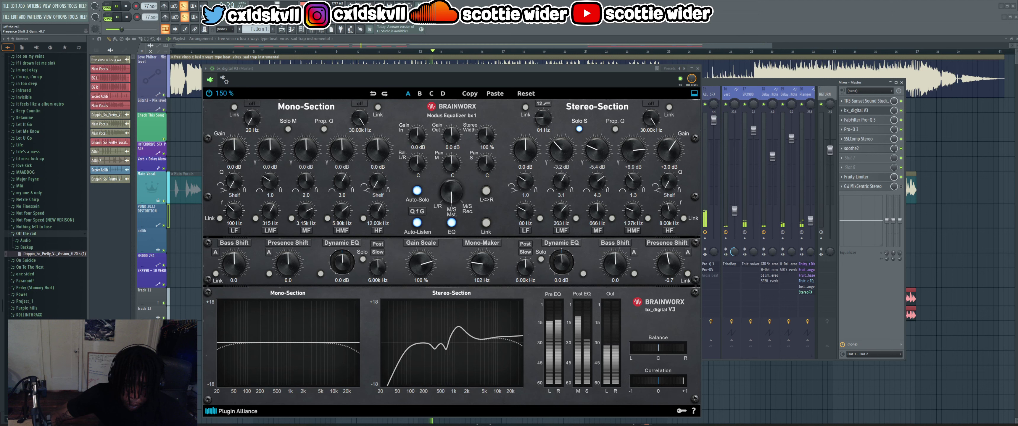
pyautogui.moveTo(674, 263); pyautogui.dragTo(668, 262)
pyautogui.click(669, 280)
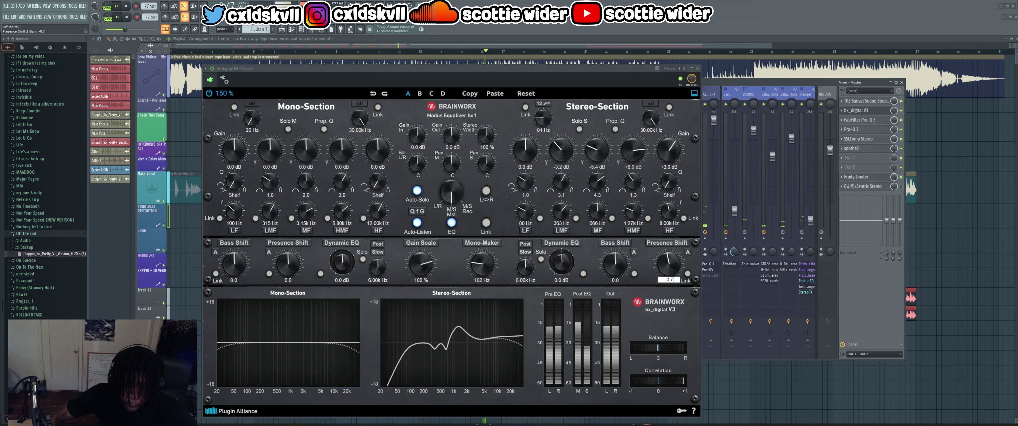
pyautogui.write('-0.8')
pyautogui.press('Return')
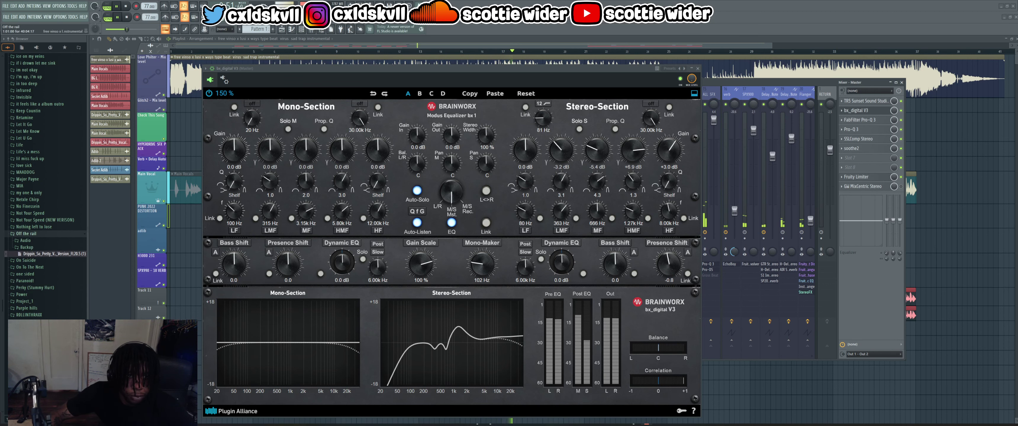
# - Close the mixer, audition the reduced Presence Shift from the early vocals, and compare it with the browser audio
pyautogui.press('F9')
pyautogui.click(280, 50)
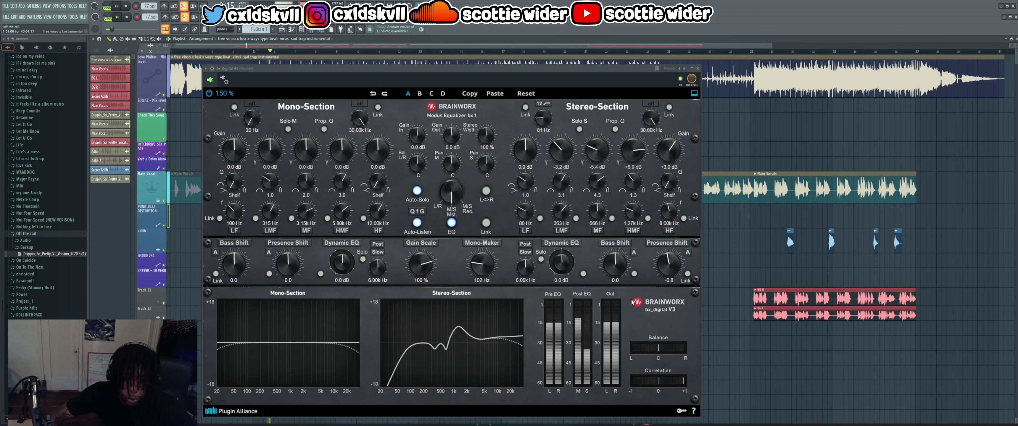
pyautogui.press('space')
pyautogui.click(478, 422)
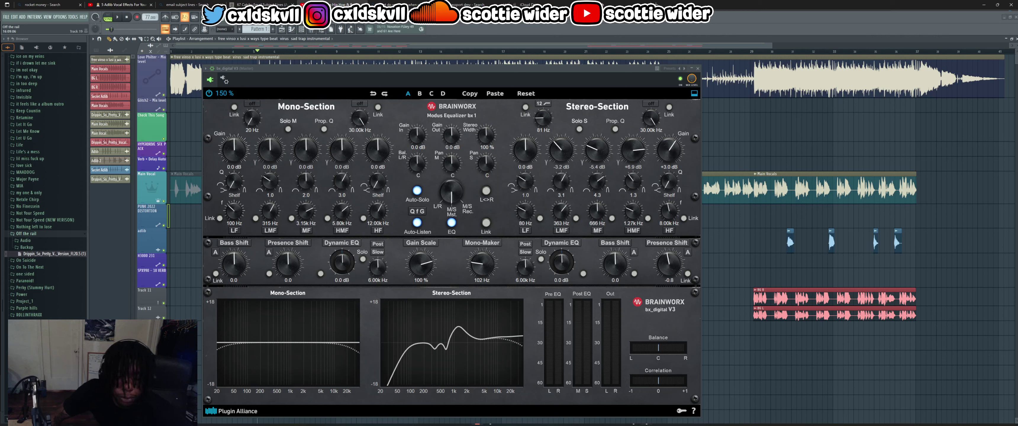
# - Lower the Stereo-Section HMF gain to about +1.6 dB and compare the vocals' opening with the browser audio
pyautogui.press('space')
pyautogui.moveTo(626, 160); pyautogui.dragTo(626, 181)
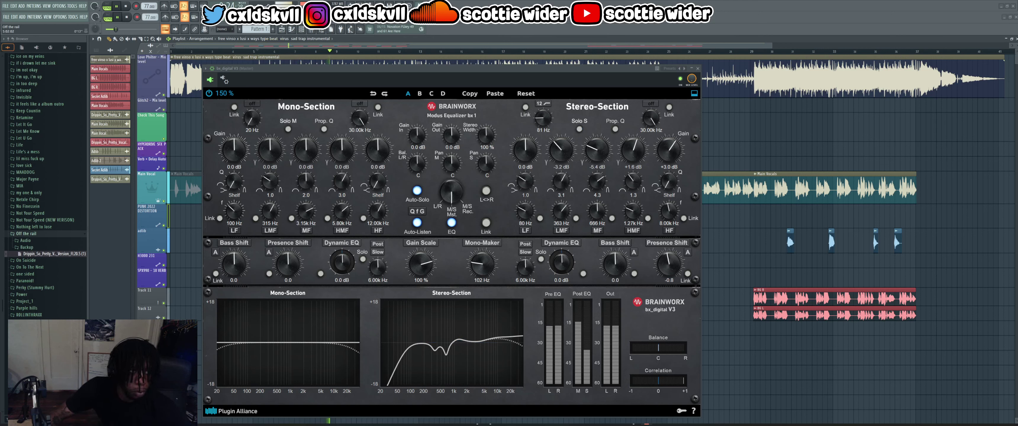
pyautogui.click(259, 51)
pyautogui.press('space')
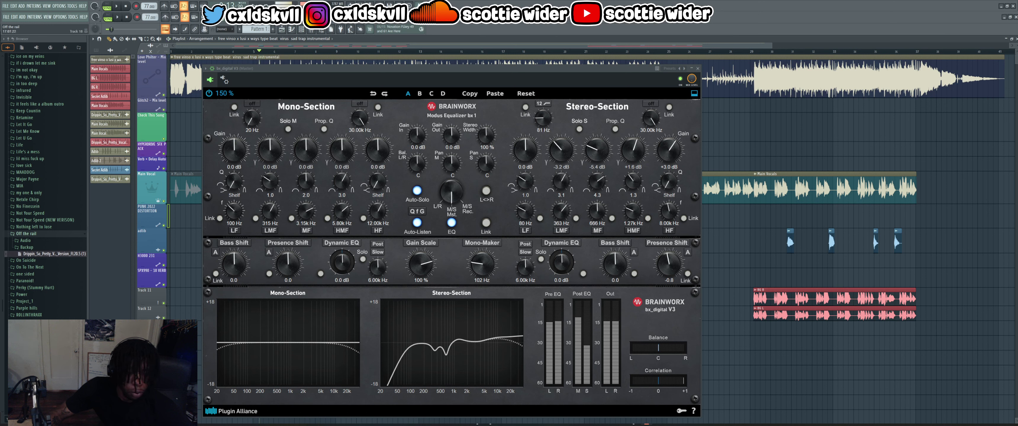
pyautogui.click(477, 424)
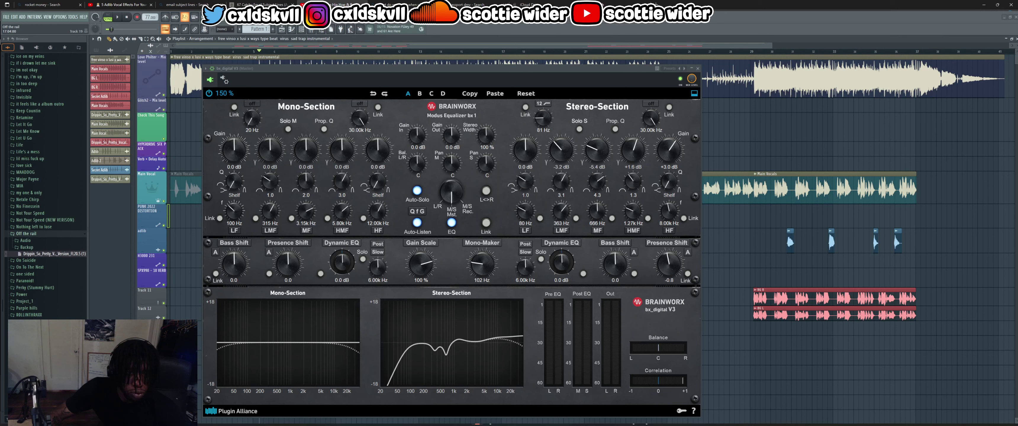
pyautogui.press('space')
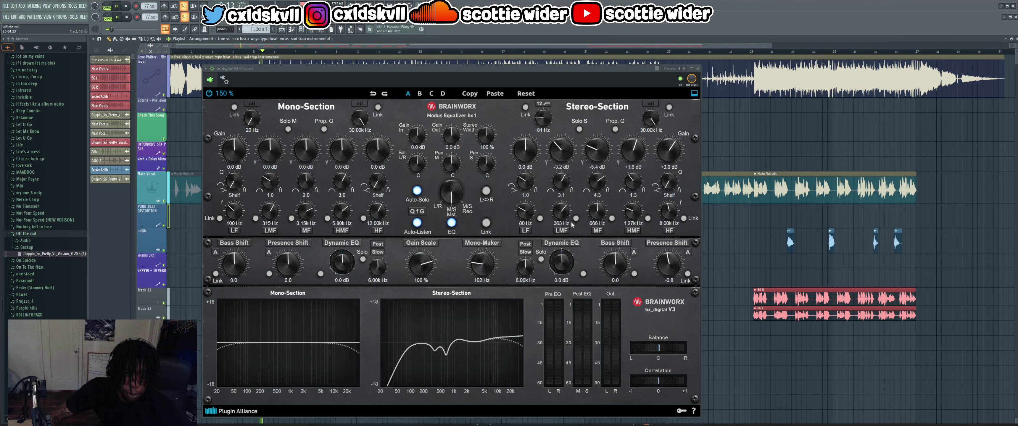
# - Cut the Stereo-Section LMF gain to -5.4 dB and compare the replayed vocals with the browser audio
pyautogui.moveTo(561, 150); pyautogui.dragTo(561, 158)
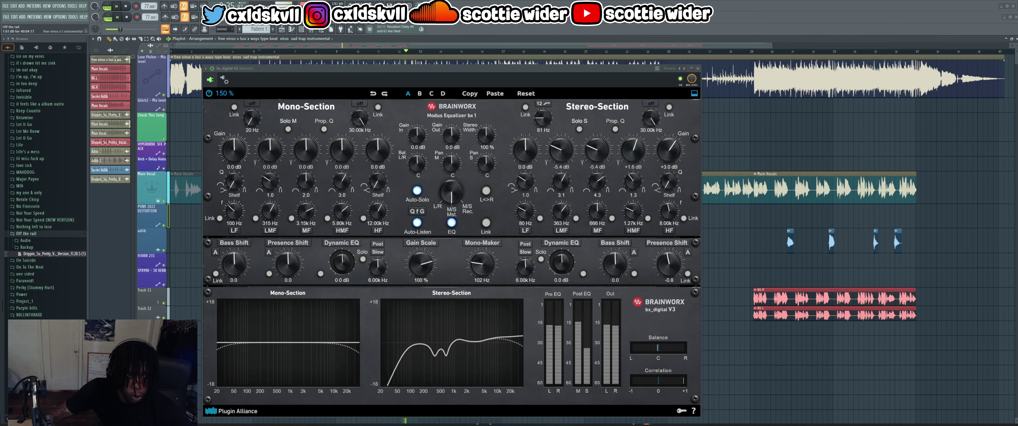
pyautogui.click(257, 52)
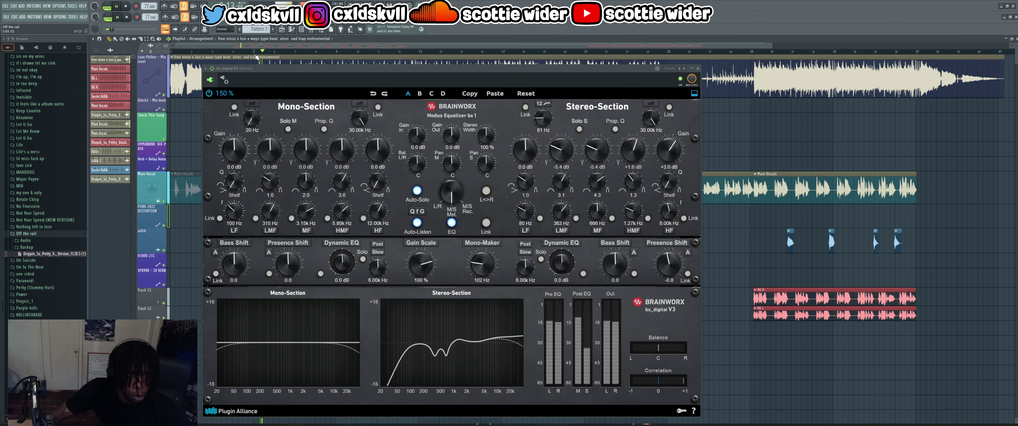
pyautogui.press('space')
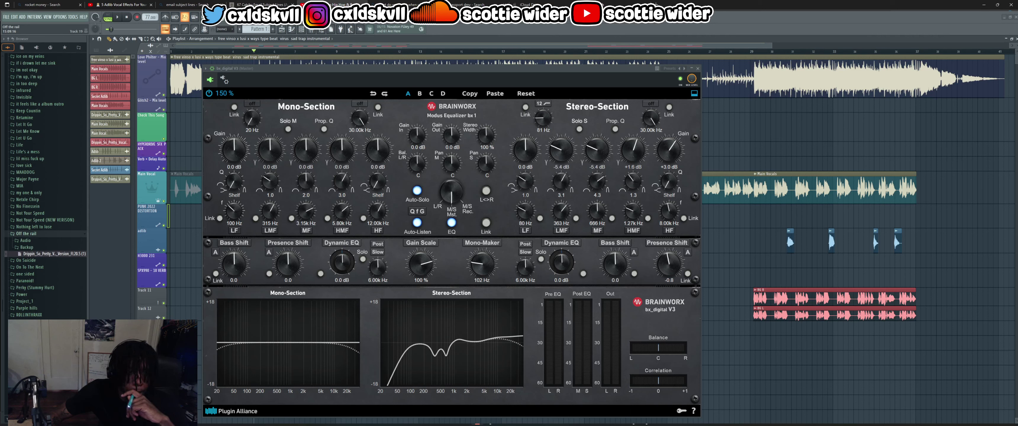
pyautogui.click(641, 424)
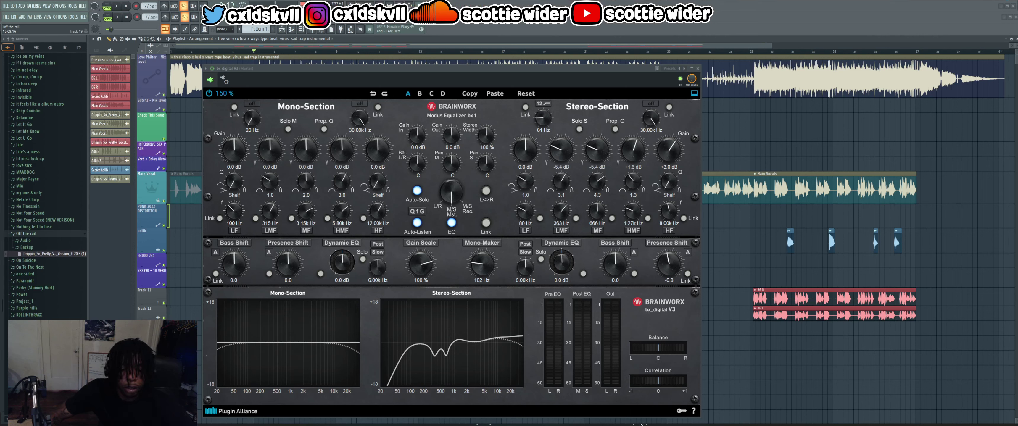
# - Sweep the Mono-Section LF frequency while the song plays and set it to 134 Hz
pyautogui.press('space')
pyautogui.moveTo(234, 211); pyautogui.dragTo(234, 210)
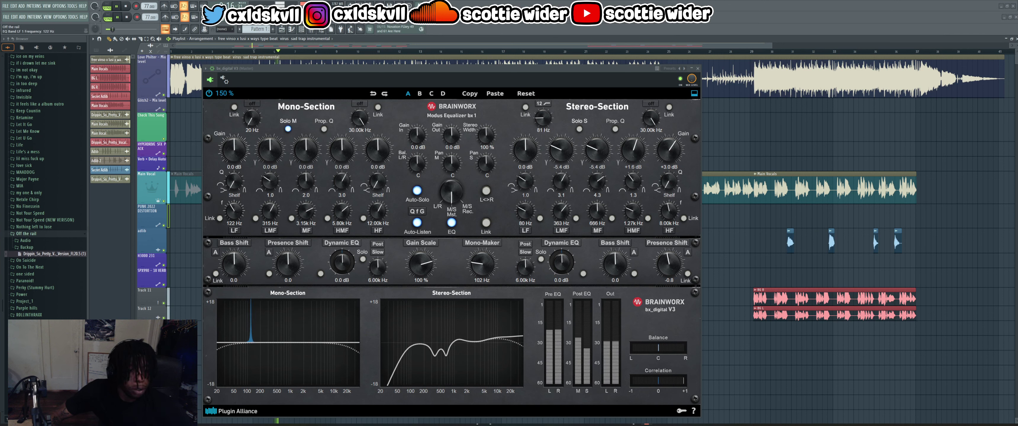
pyautogui.moveTo(234, 210); pyautogui.dragTo(234, 209)
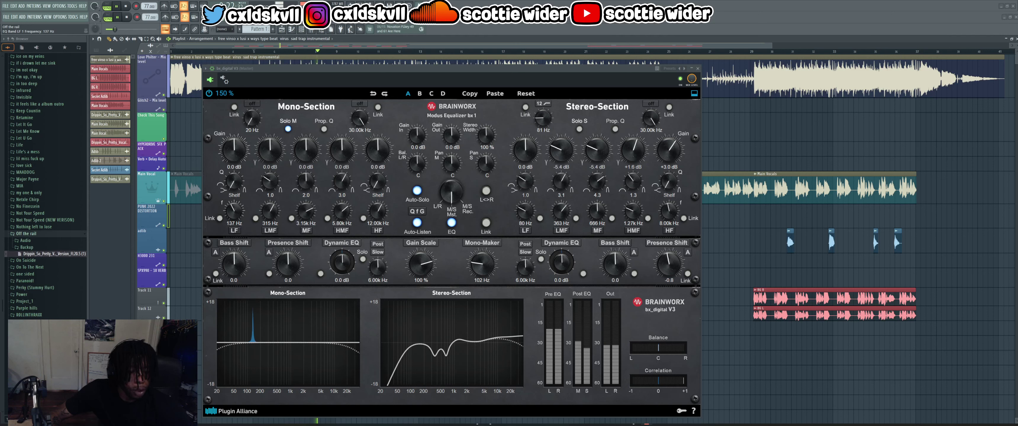
pyautogui.moveTo(234, 210); pyautogui.dragTo(234, 209)
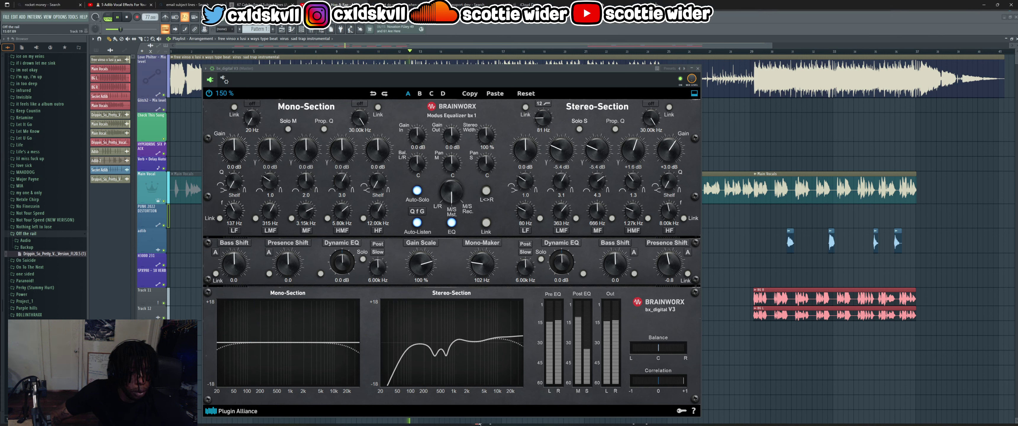
pyautogui.click(234, 213)
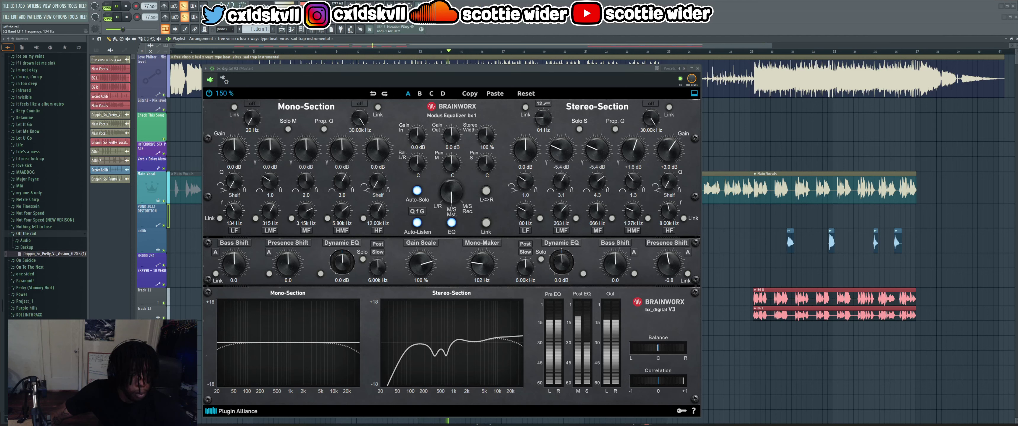
# - Audition the main vocals' opening with the new LF frequency, then compare it with the browser audio
pyautogui.click(258, 52)
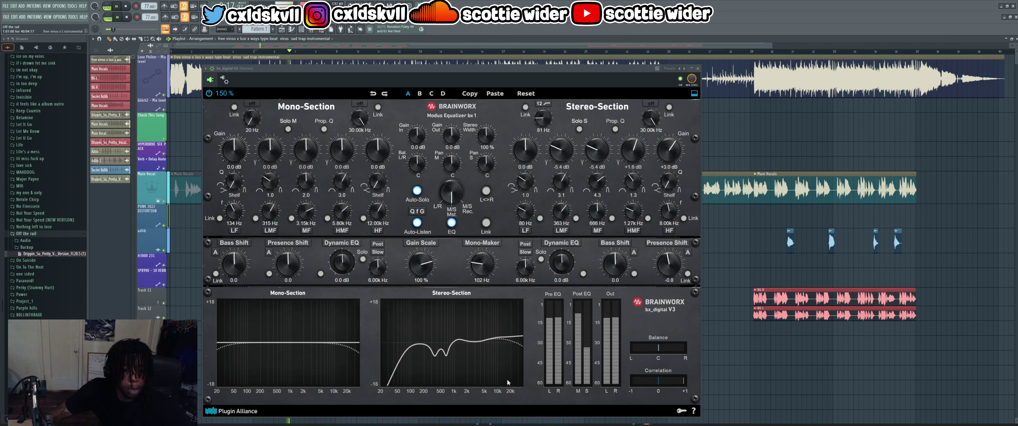
pyautogui.press('space')
pyautogui.press('space')
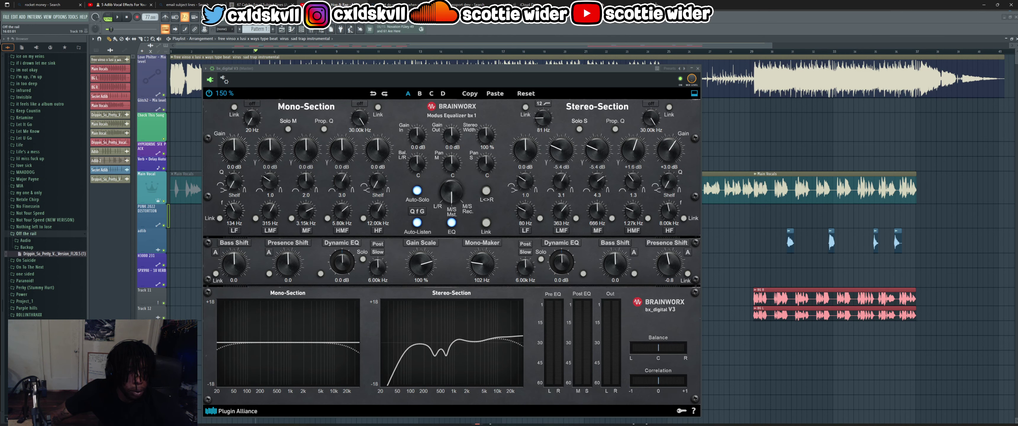
# - Play the song while comparing the master with its MixCentric effect off and on, and inspect the master's soothe2 settings
pyautogui.press('space')
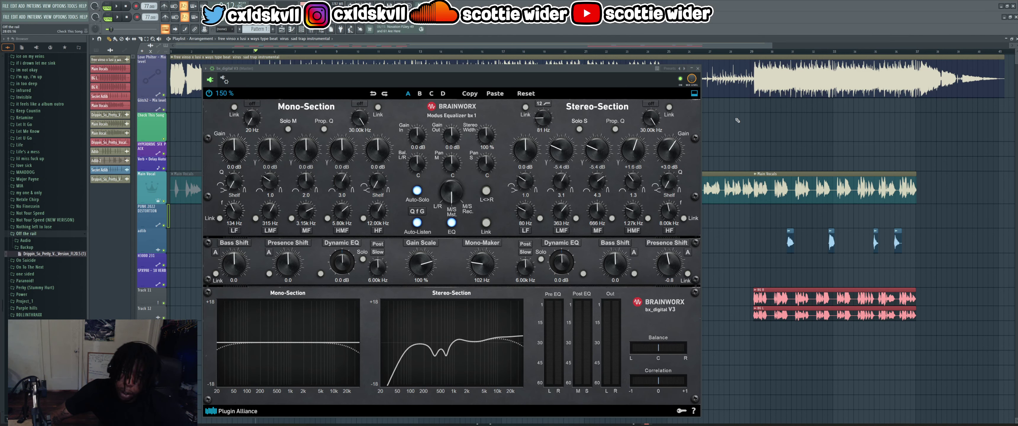
pyautogui.click(692, 68)
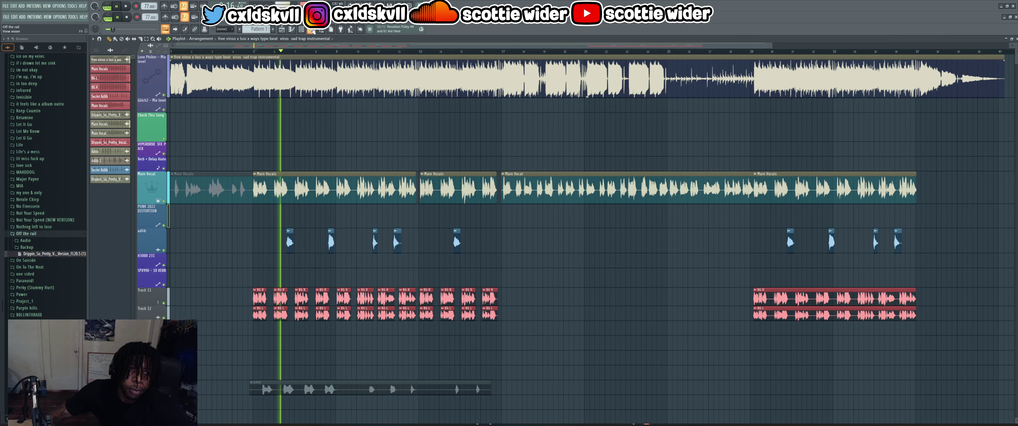
pyautogui.press('F9')
pyautogui.click(902, 187)
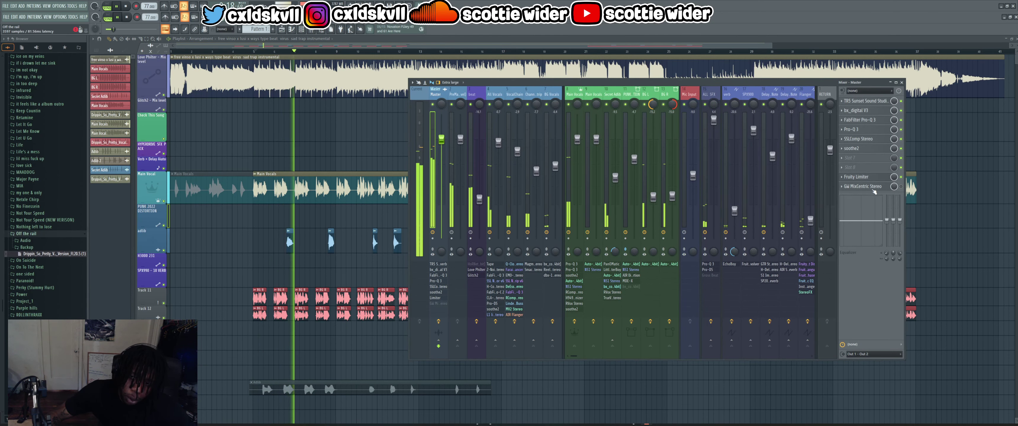
pyautogui.click(902, 187)
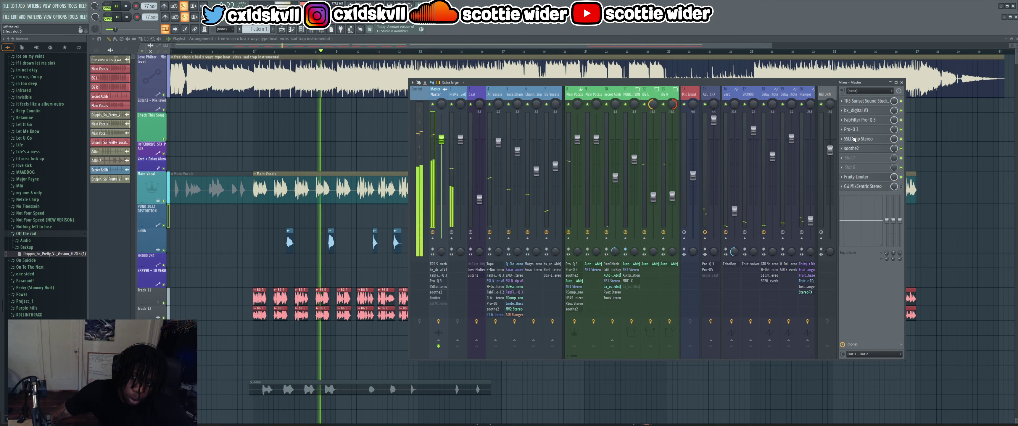
pyautogui.click(857, 149)
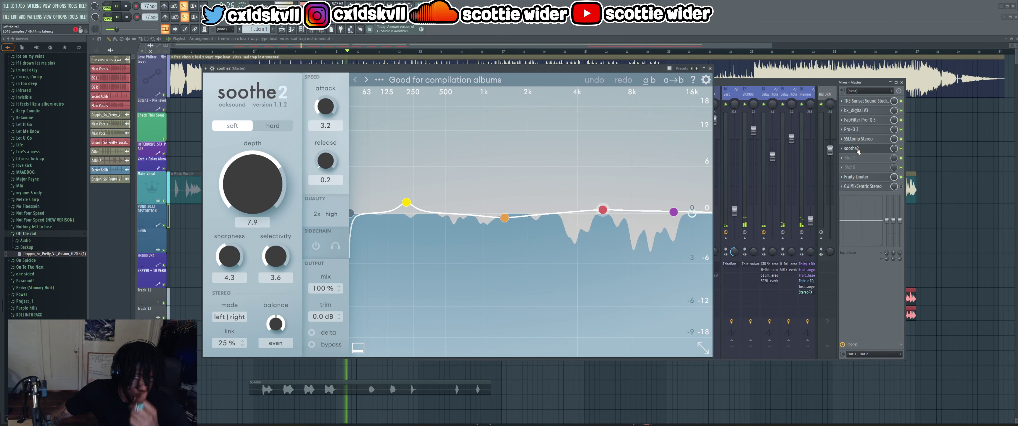
pyautogui.click(855, 148)
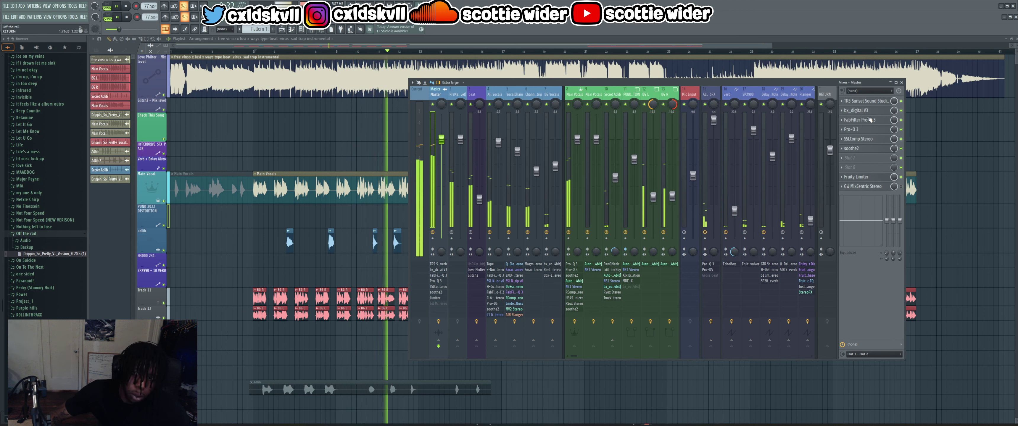
# - Move bx_digital V3 above the Sunset Sound Studio reverb on the master, reopen it and replay the vocals' opening
pyautogui.moveTo(875, 113); pyautogui.dragTo(875, 103)
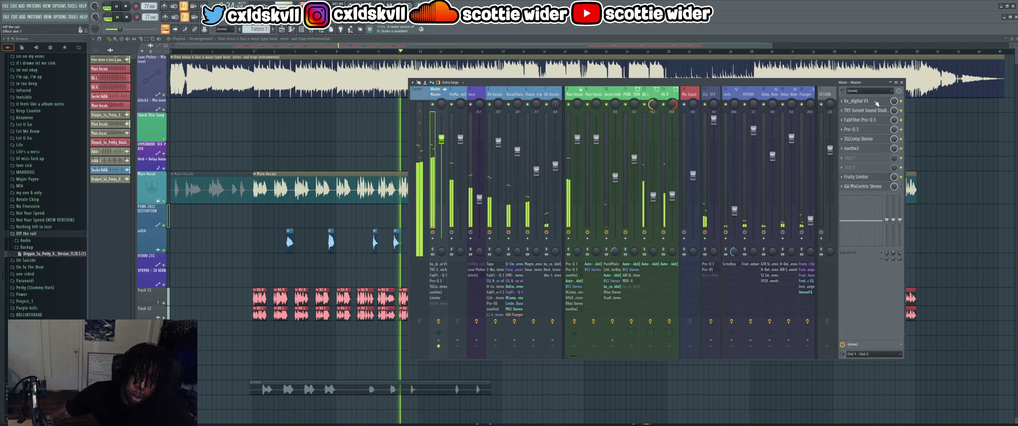
pyautogui.click(877, 102)
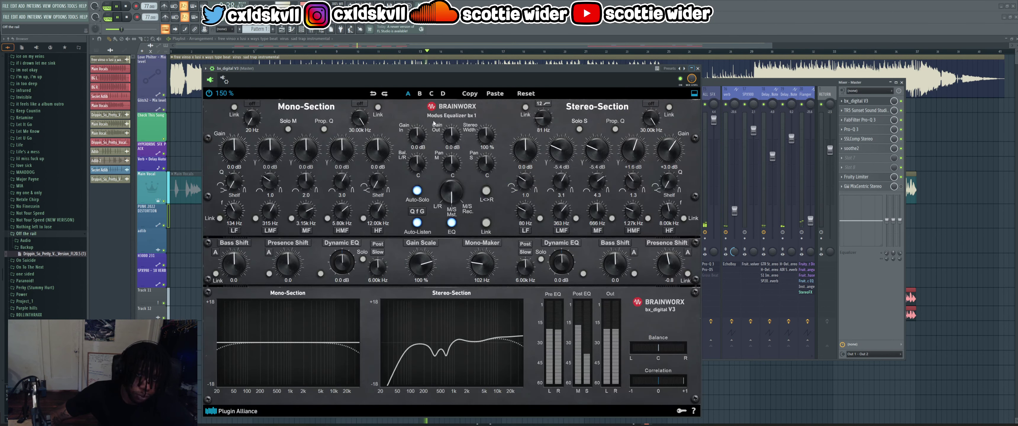
pyautogui.click(256, 53)
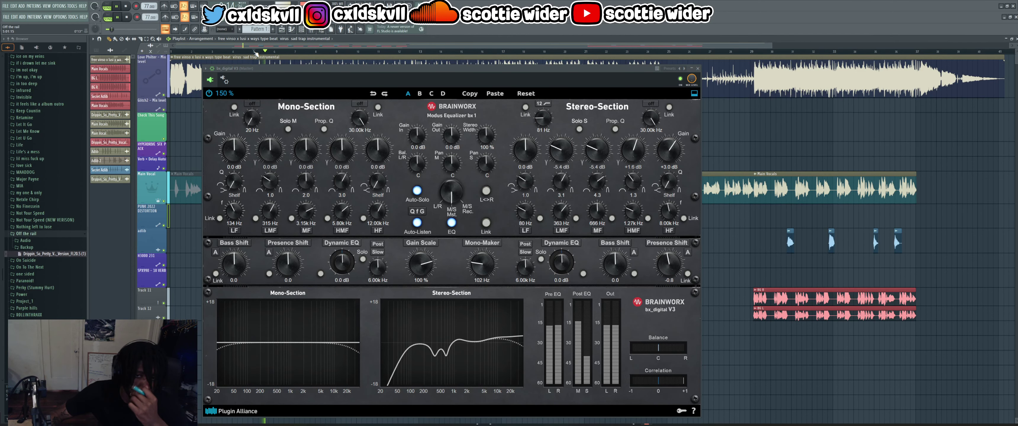
# - Sweep the Mono-Section LF frequency during playback, set it to 139 Hz, and replay the vocals' opening
pyautogui.moveTo(234, 211); pyautogui.dragTo(234, 251)
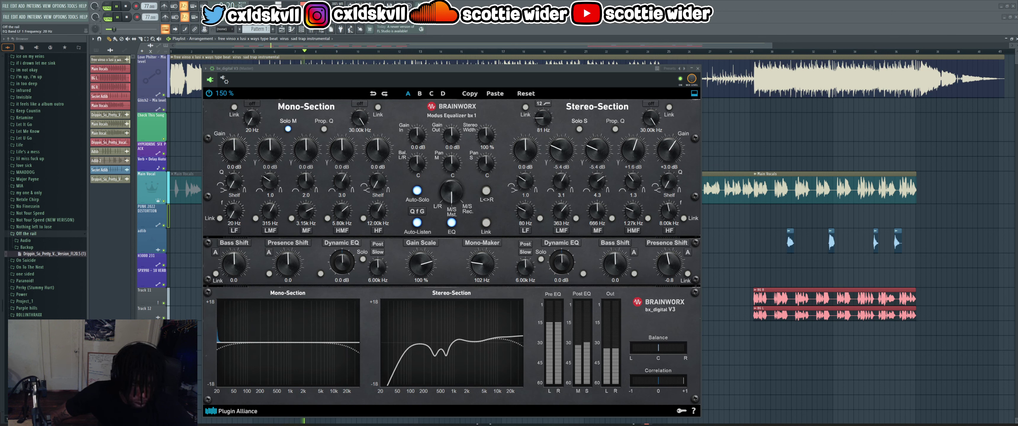
pyautogui.scroll(4, 234, 212)
pyautogui.scroll(2, 234, 211)
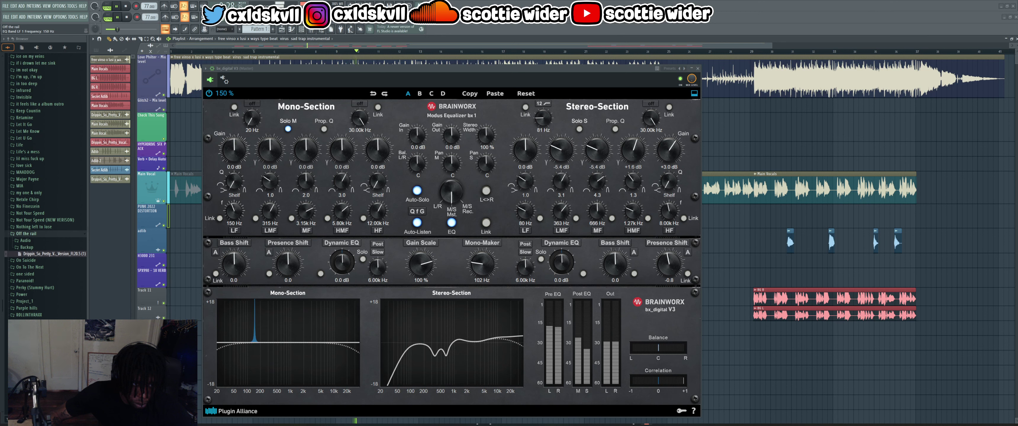
pyautogui.scroll(1, 234, 210)
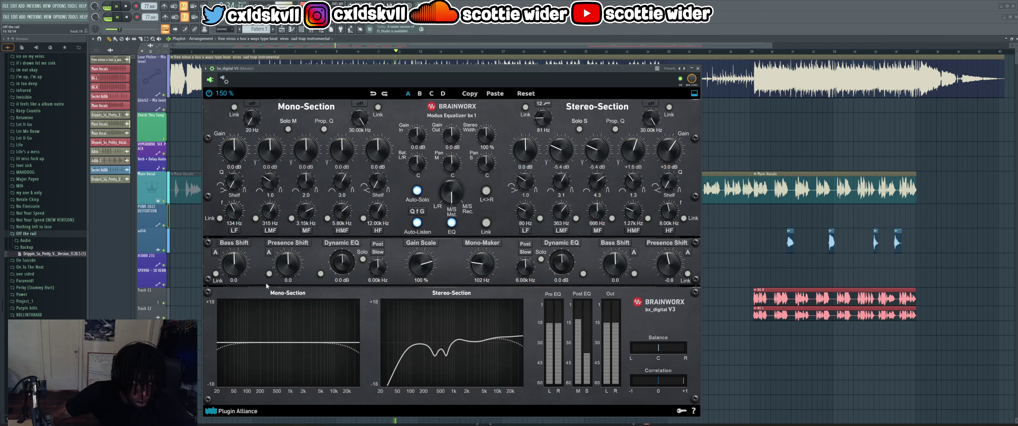
pyautogui.click(234, 210)
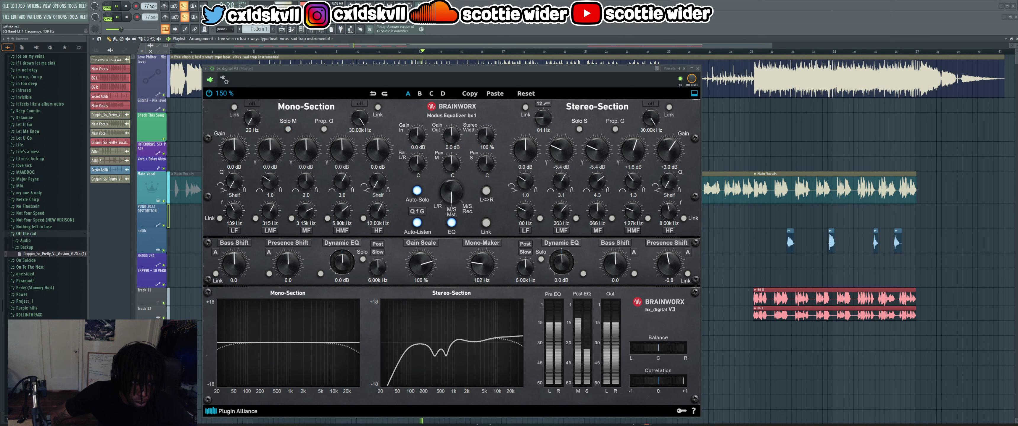
pyautogui.click(247, 51)
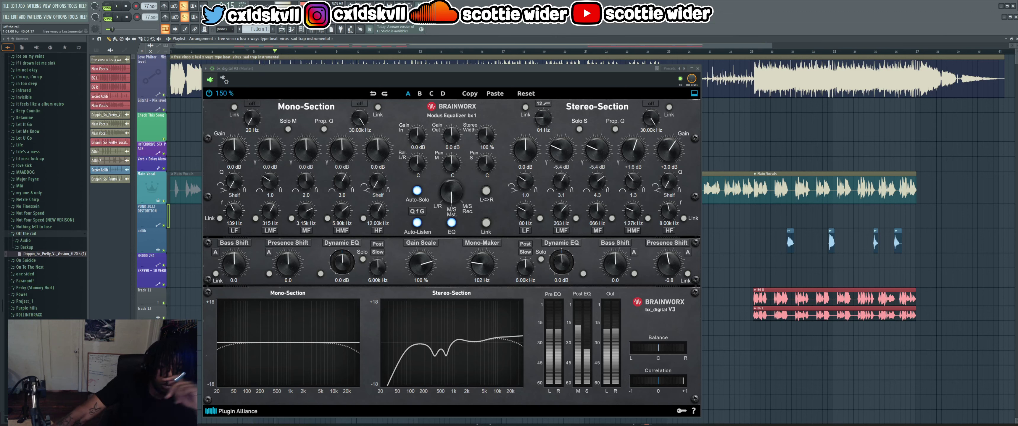
pyautogui.click(478, 420)
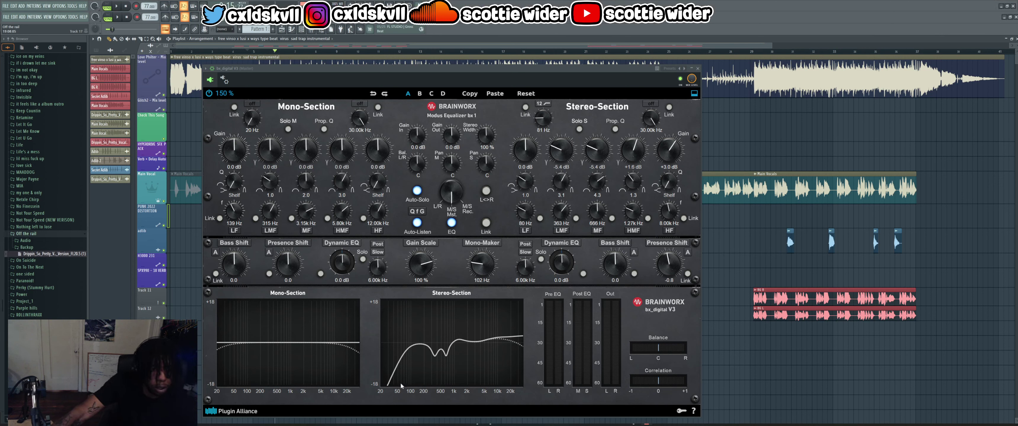
# - Raise the Mono-Section Bass Shift to +0.9 with the mono signal soloed, replaying the vocals' opening to judge it
pyautogui.press('space')
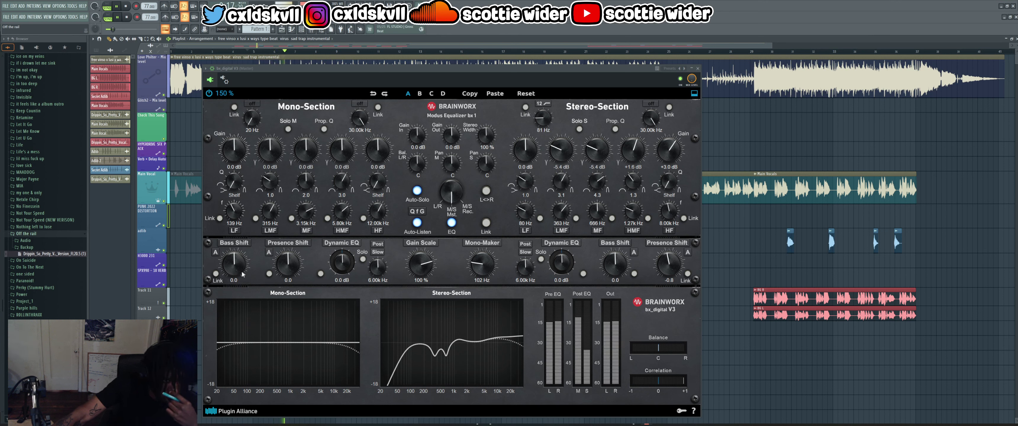
pyautogui.click(288, 129)
pyautogui.moveTo(234, 264); pyautogui.dragTo(234, 256)
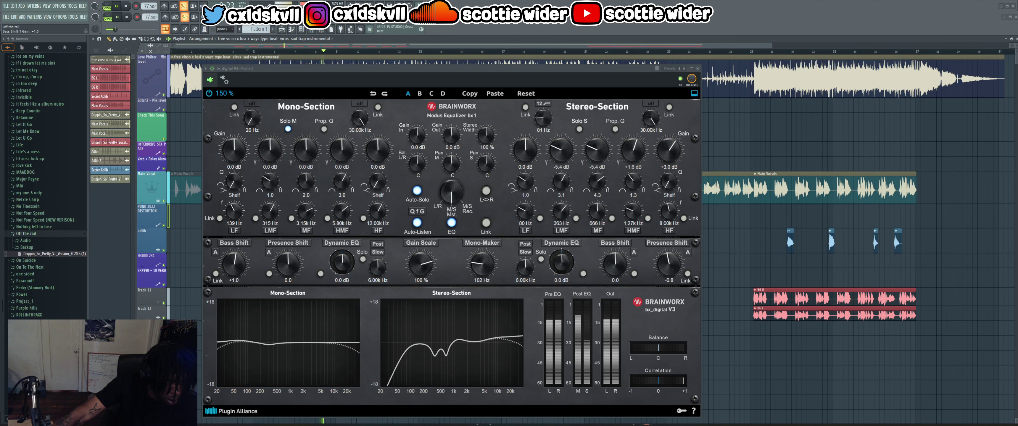
pyautogui.click(234, 264)
pyautogui.click(254, 52)
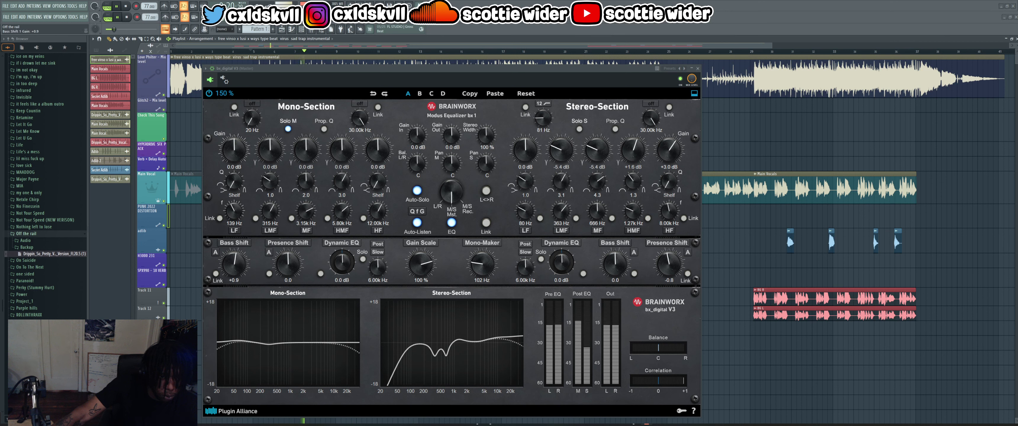
pyautogui.moveTo(234, 263); pyautogui.dragTo(234, 267)
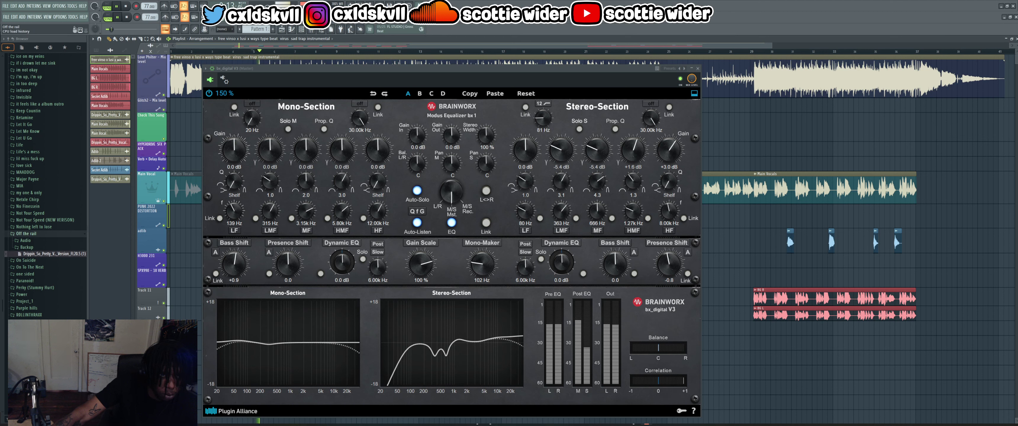
# - Close the master's bx_digital V3 and select the Secret Adlib track in the mixer
pyautogui.click(311, 29)
pyautogui.click(697, 68)
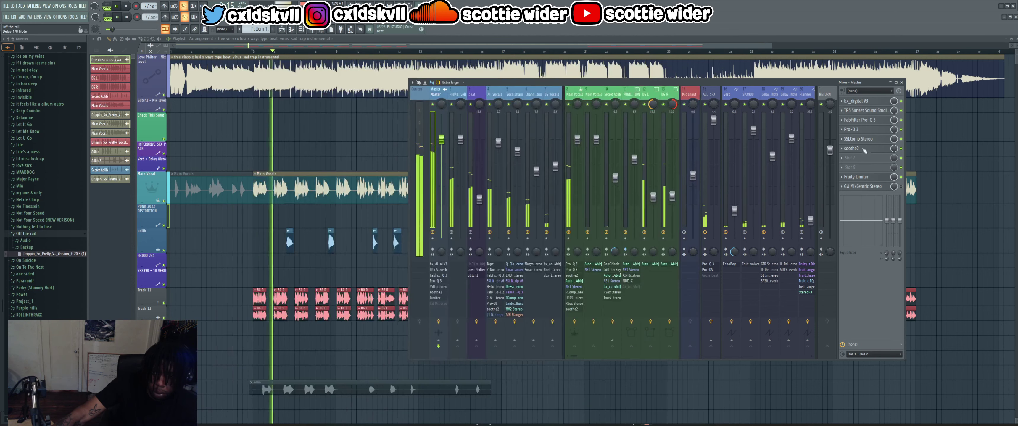
pyautogui.click(573, 166)
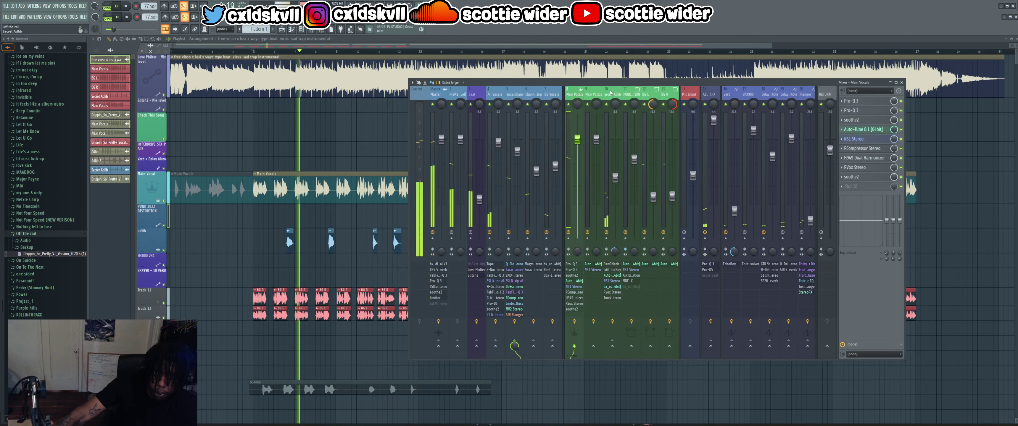
pyautogui.press('Right')
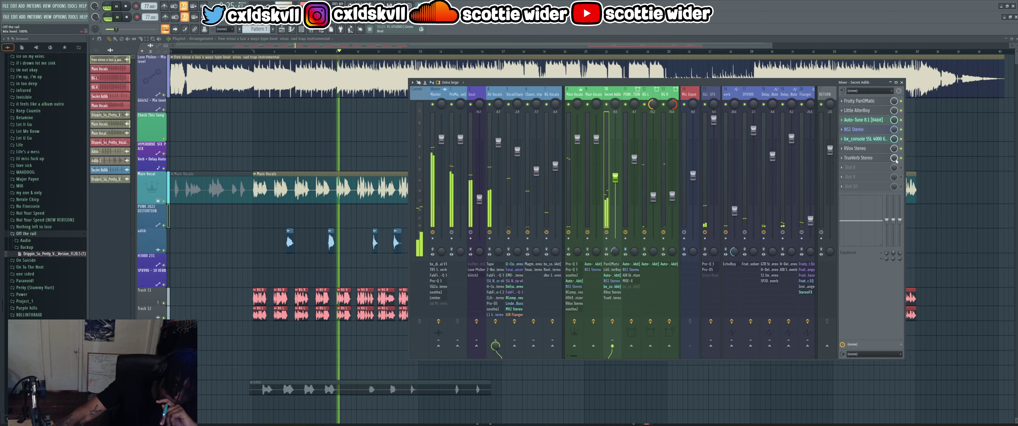
# - Add H-Delay Stereo after TrueVerb on the Secret Adlib track and load its Tape Delay preset while the song plays
pyautogui.moveTo(893, 159); pyautogui.dragTo(892, 197)
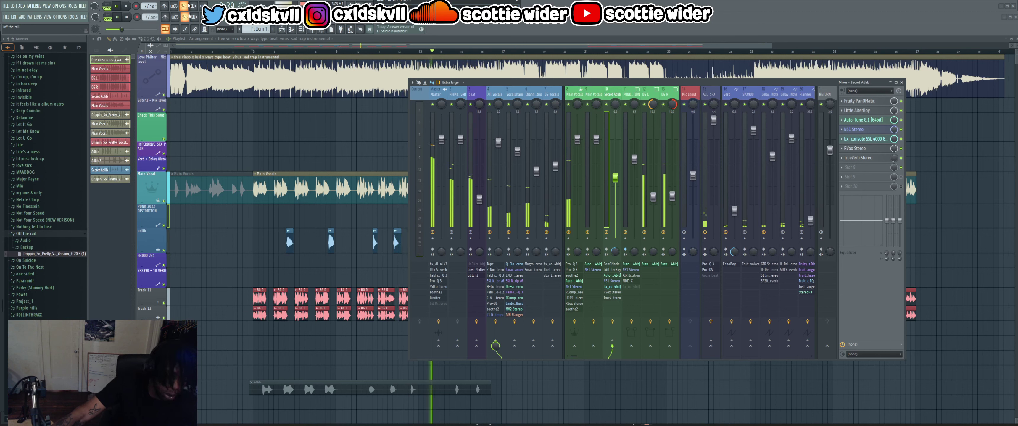
pyautogui.click(400, 72)
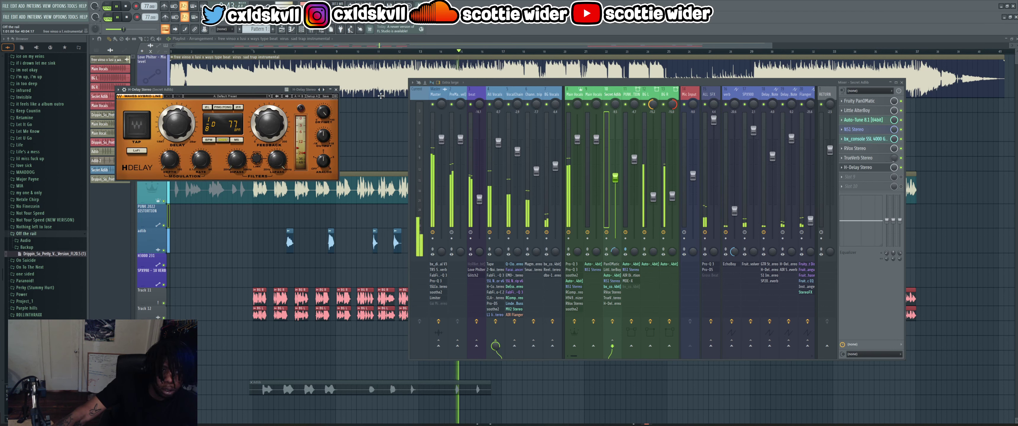
pyautogui.press('space')
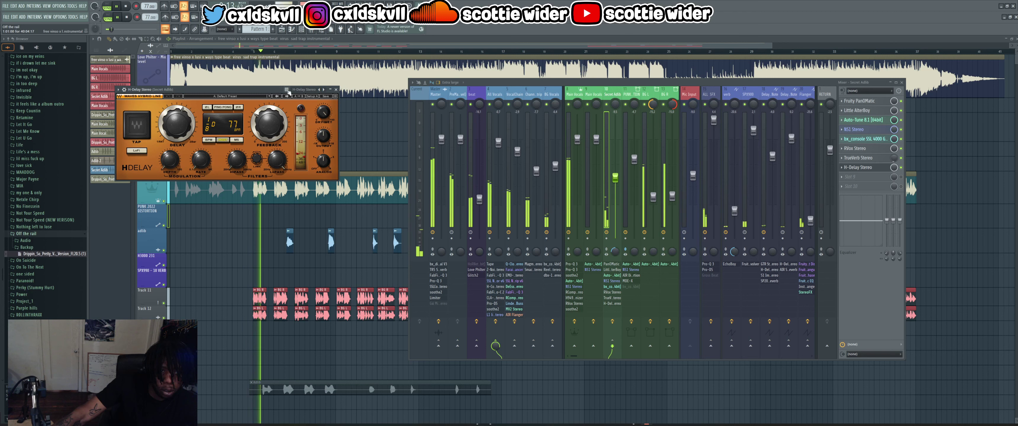
pyautogui.click(324, 89)
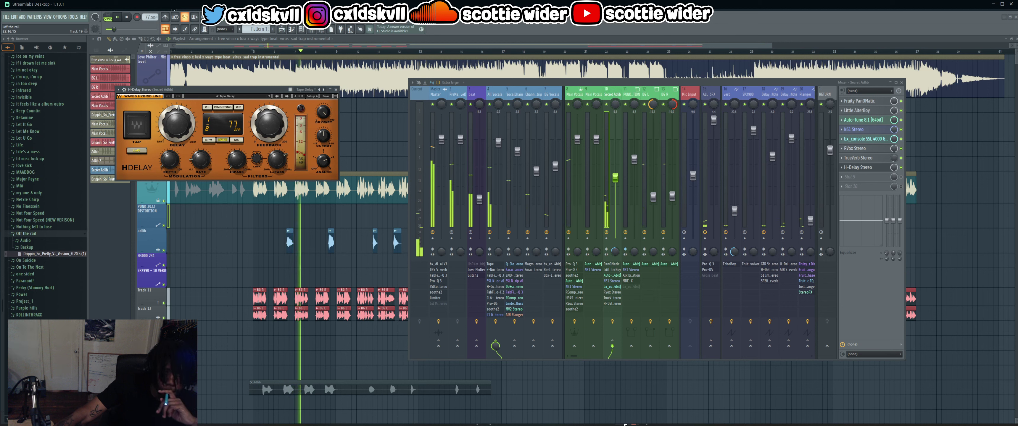
pyautogui.click(646, 424)
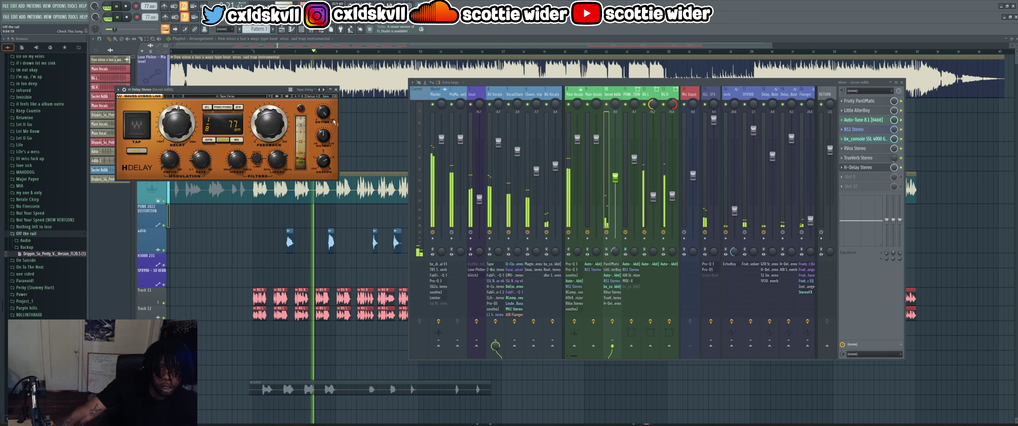
# - Lower the H-Delay dry/wet mix in stages to about 28 while replaying the adlibs
pyautogui.moveTo(323, 113); pyautogui.dragTo(323, 114)
pyautogui.scroll(-5, 323, 112)
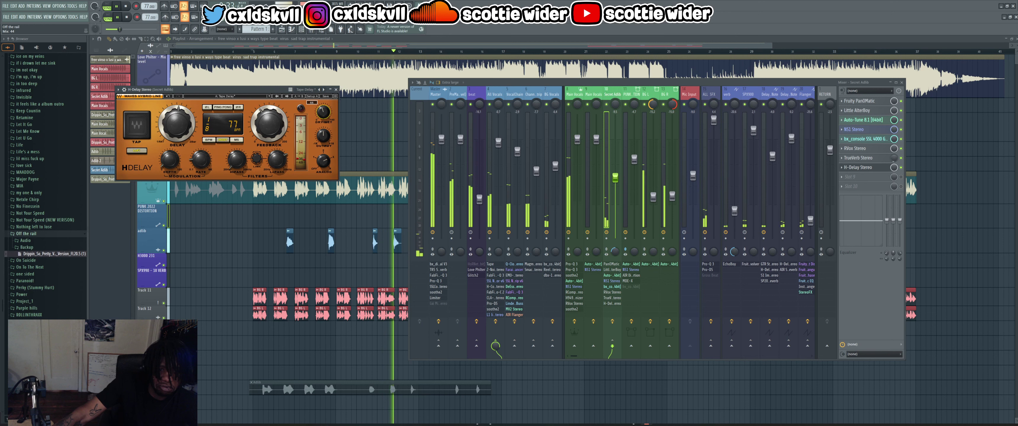
pyautogui.moveTo(323, 112); pyautogui.dragTo(323, 116)
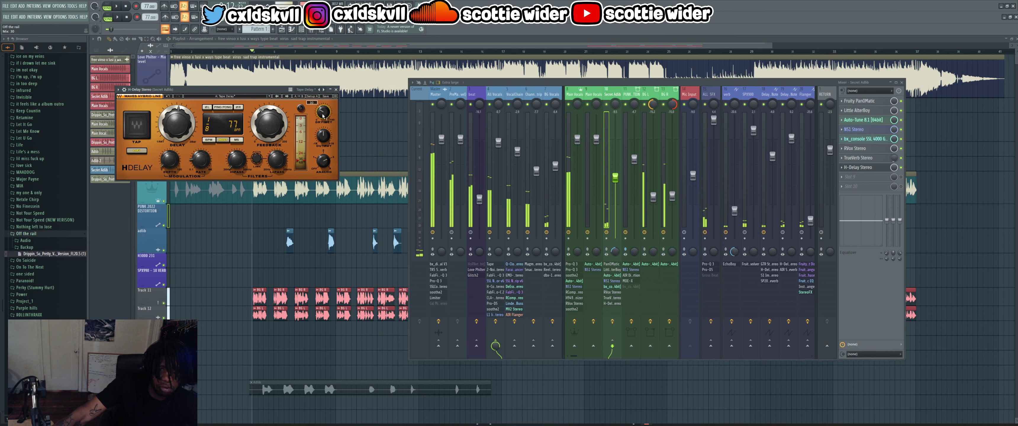
pyautogui.press('space')
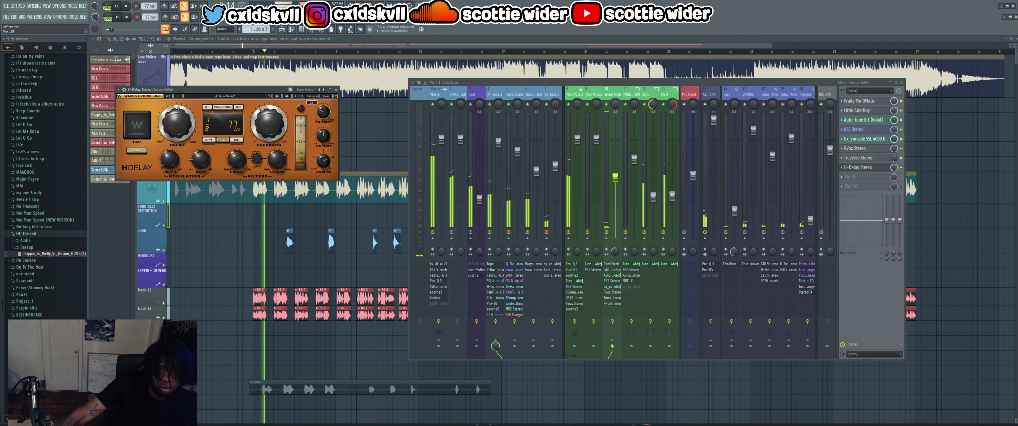
# - Fine-tune the H-Delay feedback and dry/wet mix on the Secret Adlib track during playback
pyautogui.moveTo(324, 112); pyautogui.dragTo(324, 114)
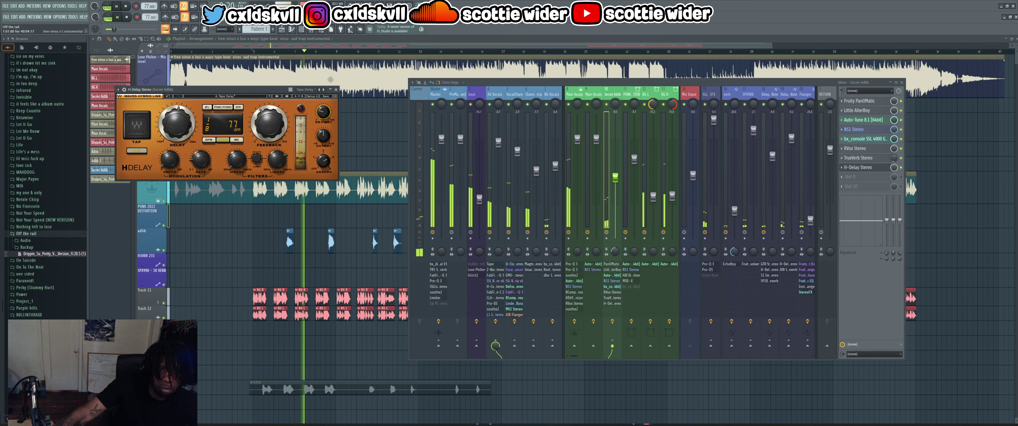
pyautogui.moveTo(269, 124); pyautogui.dragTo(269, 126)
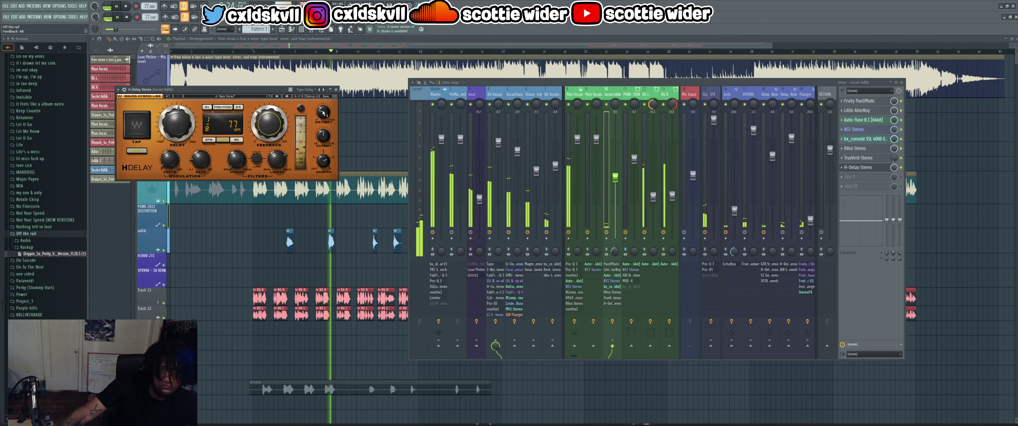
pyautogui.moveTo(323, 113); pyautogui.dragTo(323, 113)
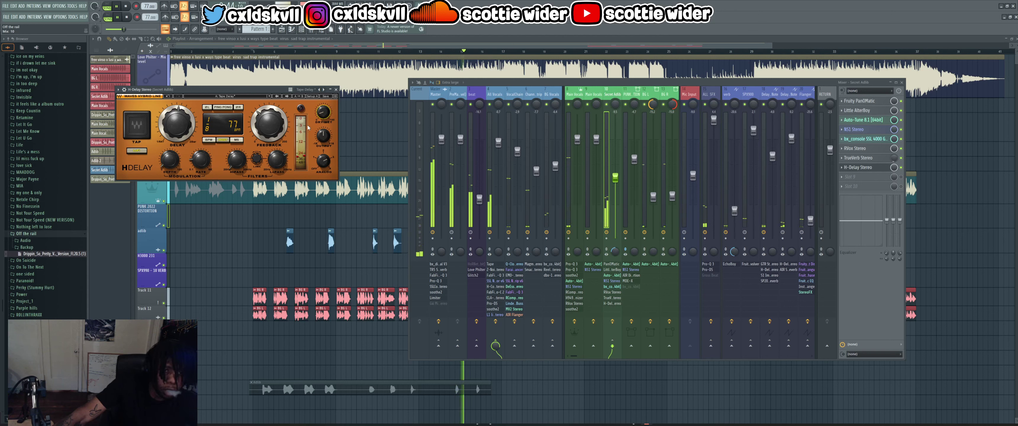
# - Inspect RVox on the Secret Adlib track, close all plugin and mixer windows, and replay the song from the early vocals
pyautogui.click(869, 148)
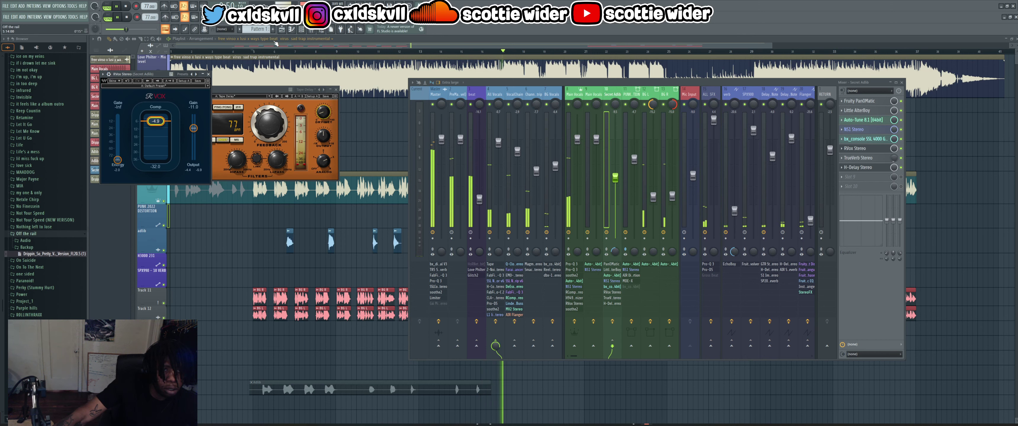
pyautogui.press('F12')
pyautogui.click(271, 50)
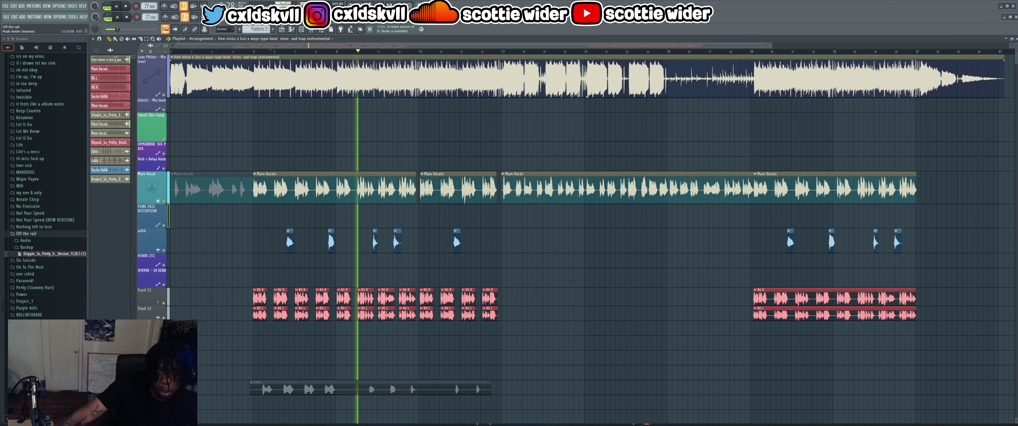
# - Reopen the Secret Adlib effects chain and set RVox compression to about -4.4 dB and its gain to about -9 dB during playback
pyautogui.click(317, 31)
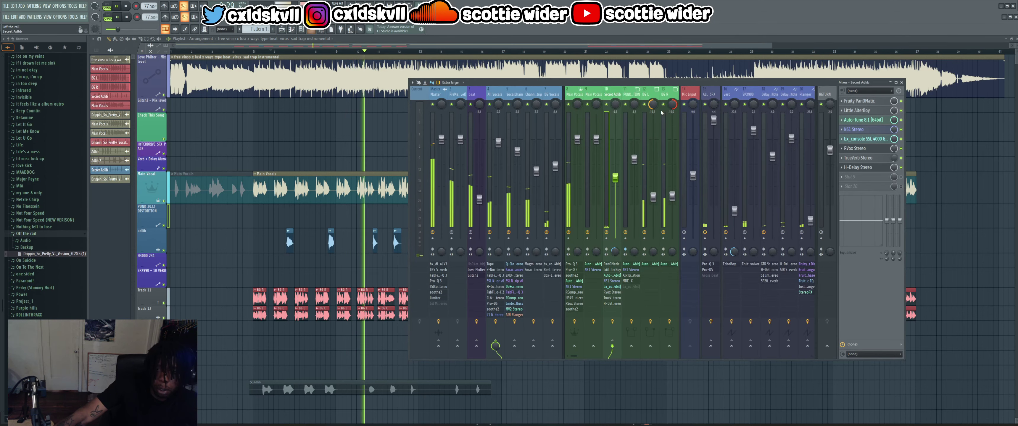
pyautogui.click(870, 167)
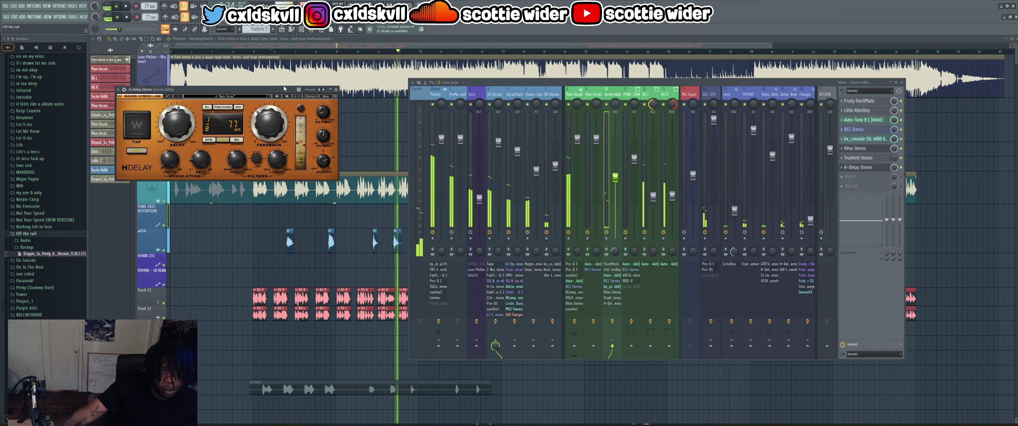
pyautogui.click(865, 170)
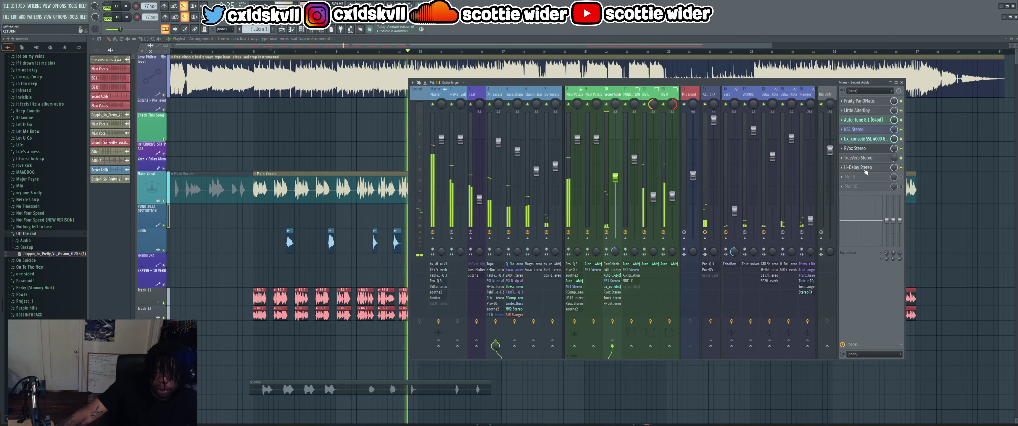
pyautogui.click(861, 150)
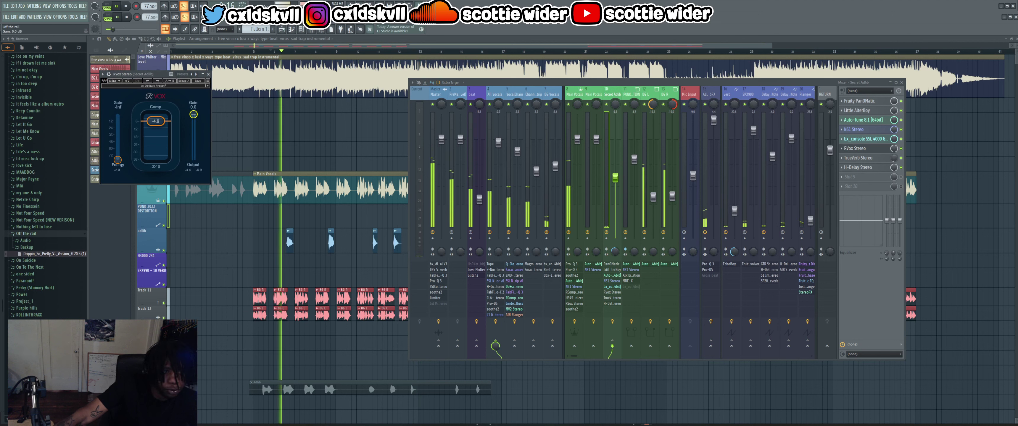
pyautogui.moveTo(193, 128); pyautogui.dragTo(156, 115)
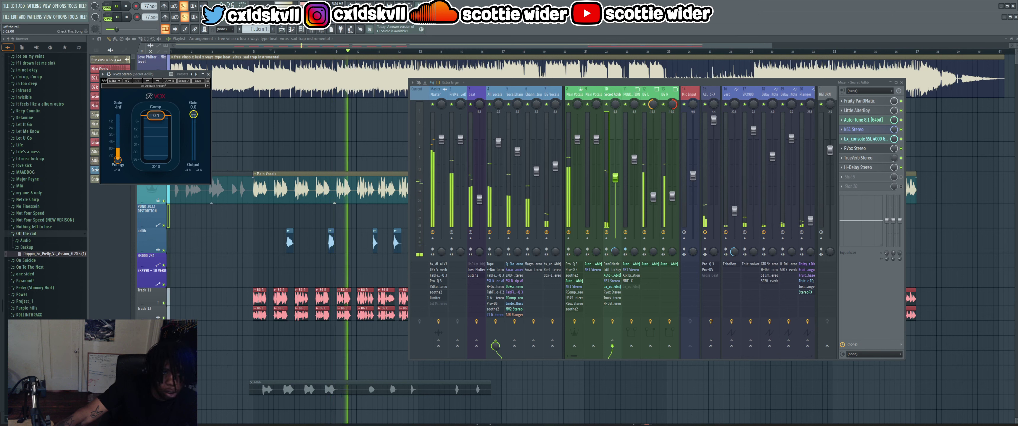
pyautogui.moveTo(193, 114); pyautogui.dragTo(193, 124)
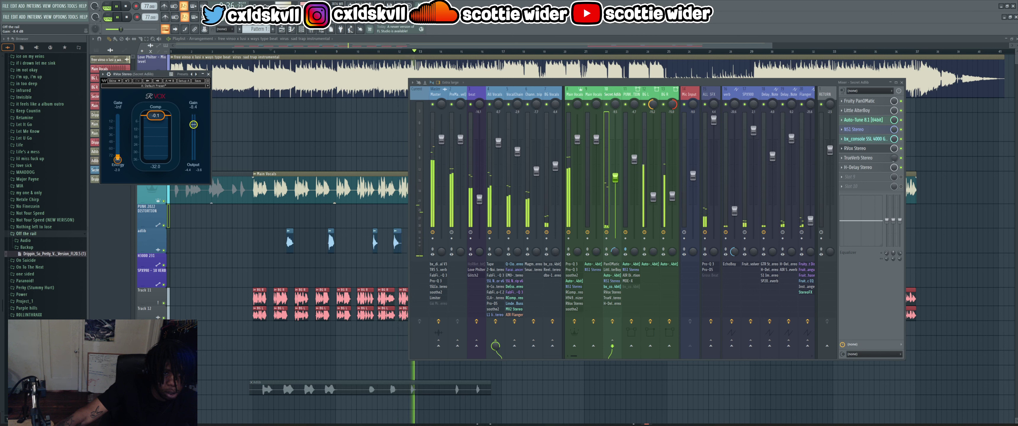
pyautogui.moveTo(193, 125); pyautogui.dragTo(193, 125)
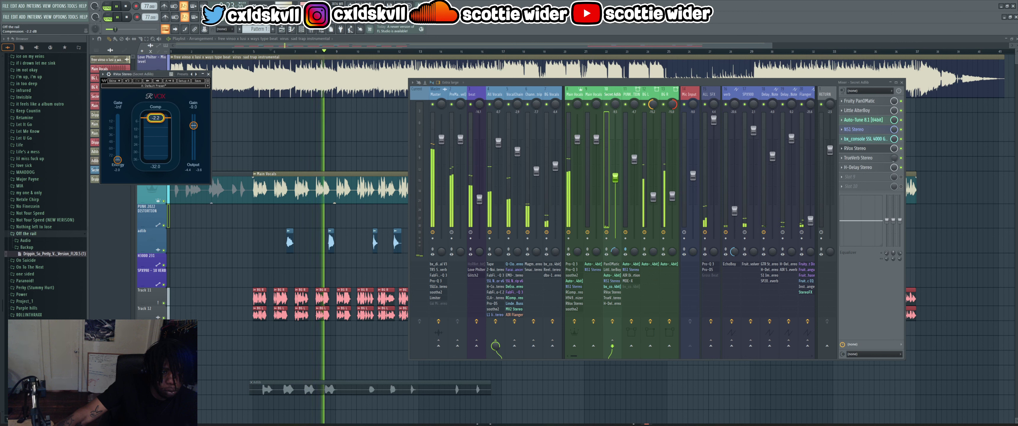
pyautogui.moveTo(156, 121); pyautogui.dragTo(156, 121)
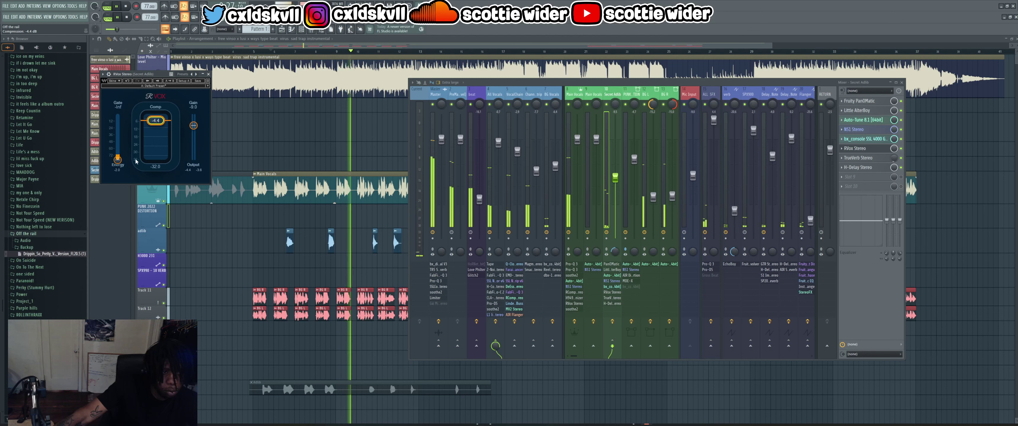
# - Set the RVox gate to -24.1 and its gain to -11.0, fine-tune the compression, and close the plugin
pyautogui.moveTo(117, 159); pyautogui.dragTo(118, 128)
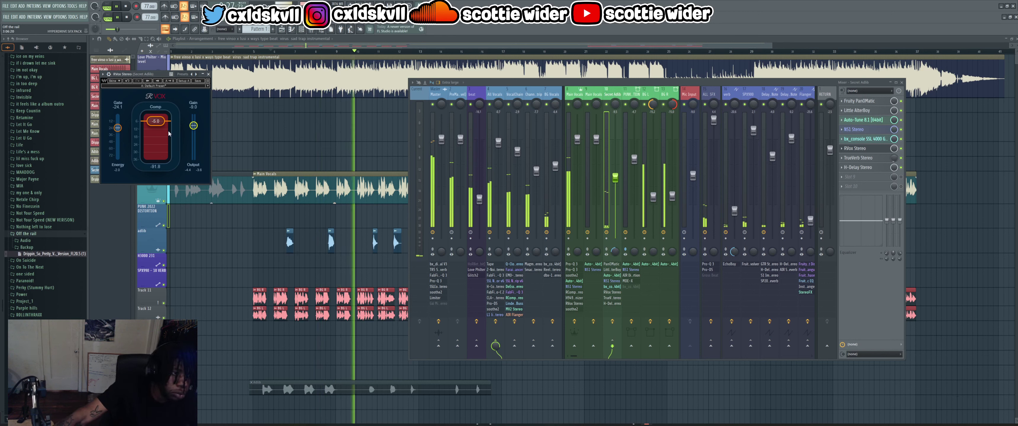
pyautogui.moveTo(193, 125); pyautogui.dragTo(193, 128)
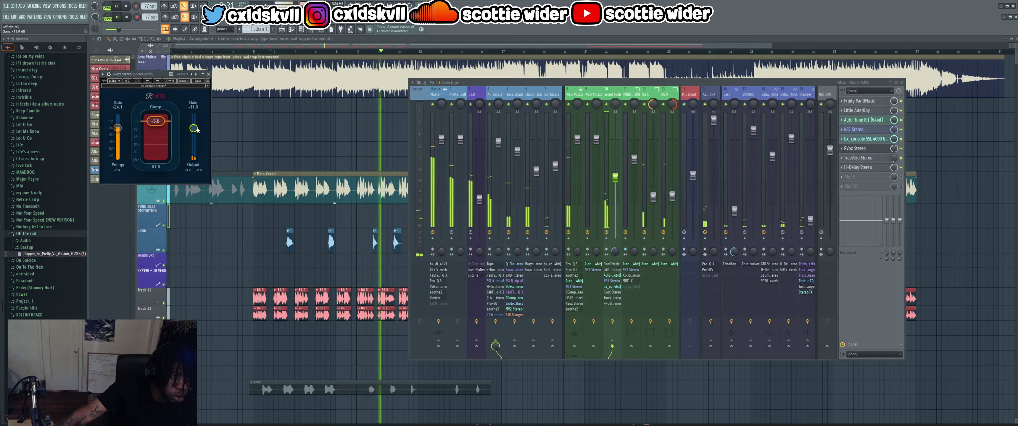
pyautogui.moveTo(158, 125); pyautogui.dragTo(159, 124)
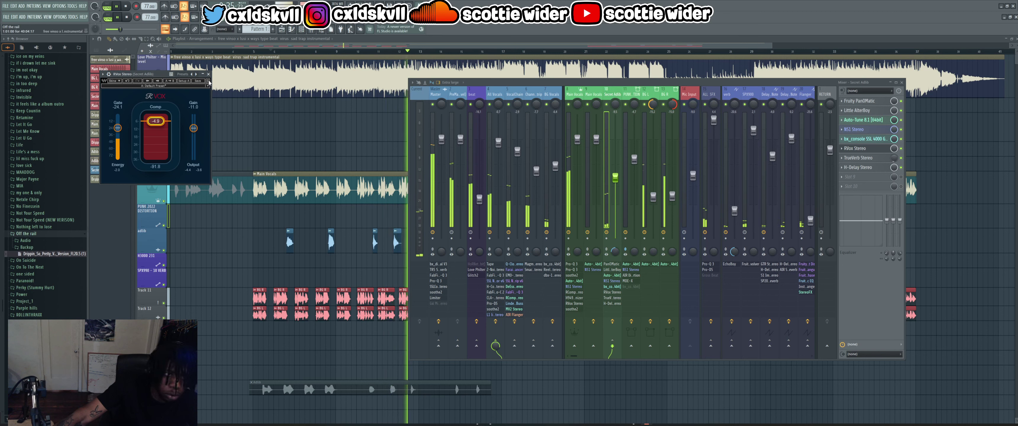
pyautogui.press('Escape')
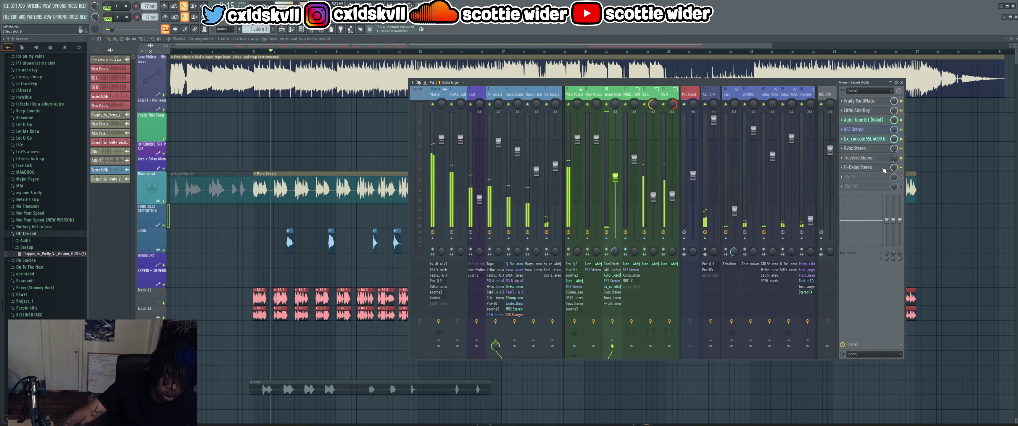
# - Replace RVox on the Secret Adlib track with Abbey Road RS124 Stereo and load its Vocal Attention preset
pyautogui.click(855, 148)
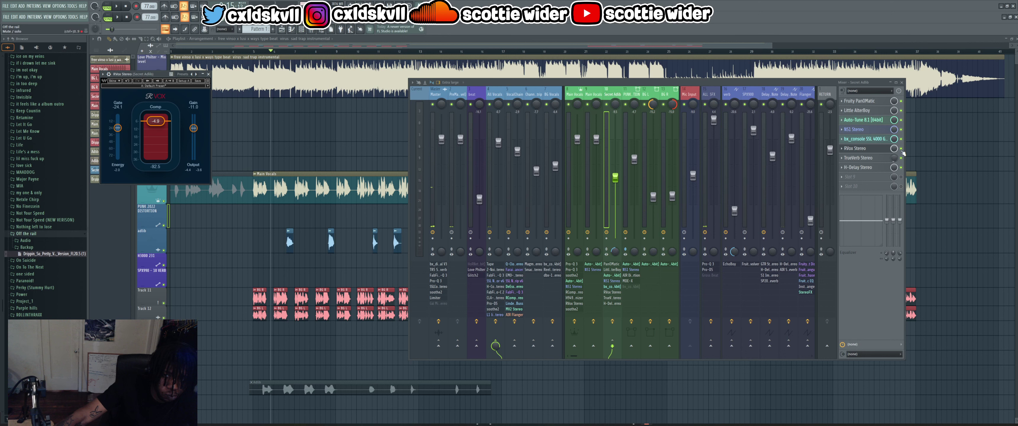
pyautogui.click(846, 162)
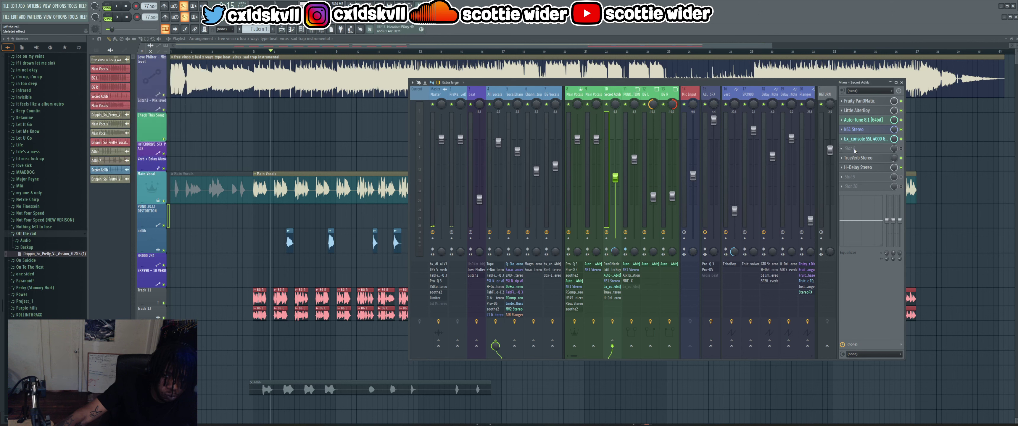
pyautogui.click(847, 154)
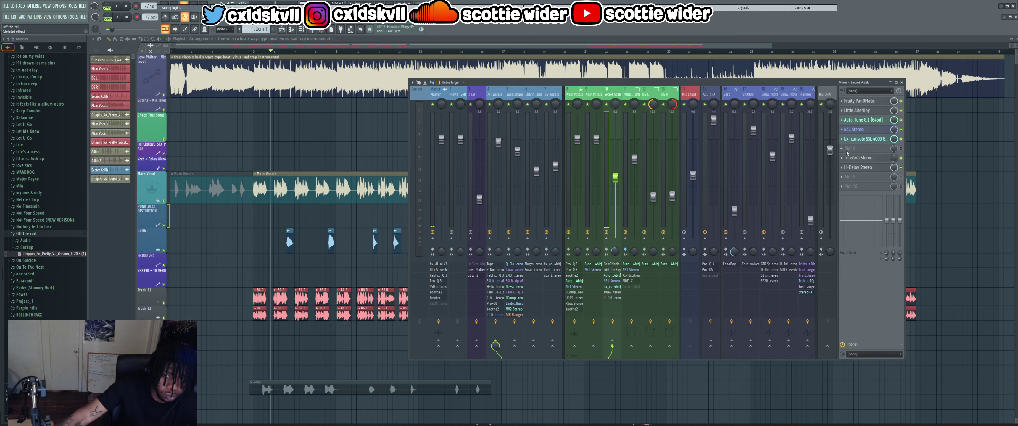
pyautogui.click(198, 34)
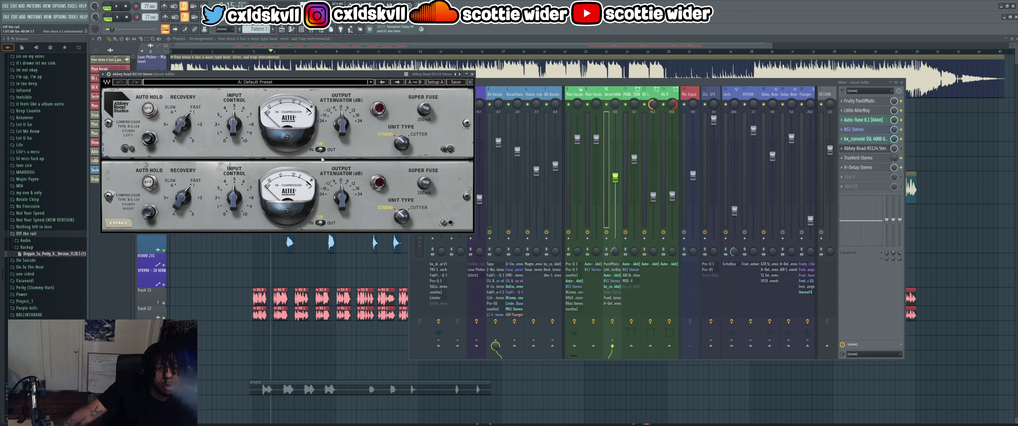
pyautogui.click(388, 172)
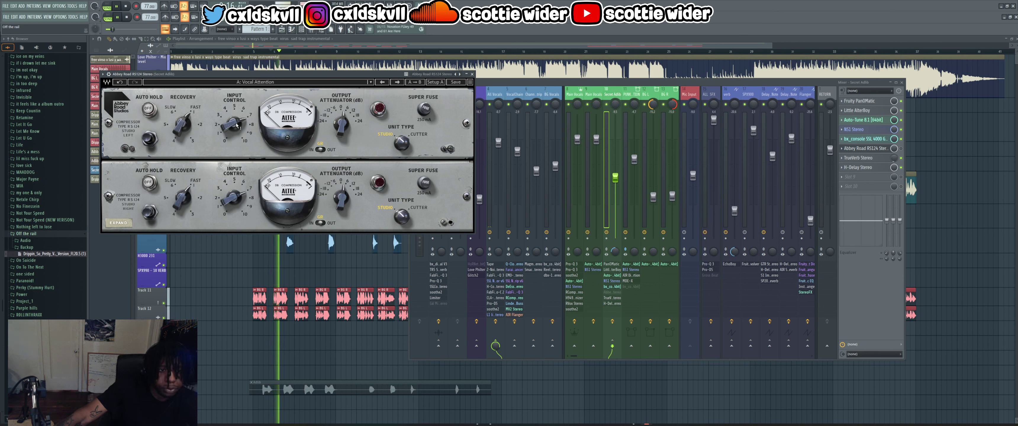
# - Fine-tune the RS124 input control to about 7 and lower its output attenuator in stages while the adlibs play
pyautogui.moveTo(236, 125); pyautogui.dragTo(237, 124)
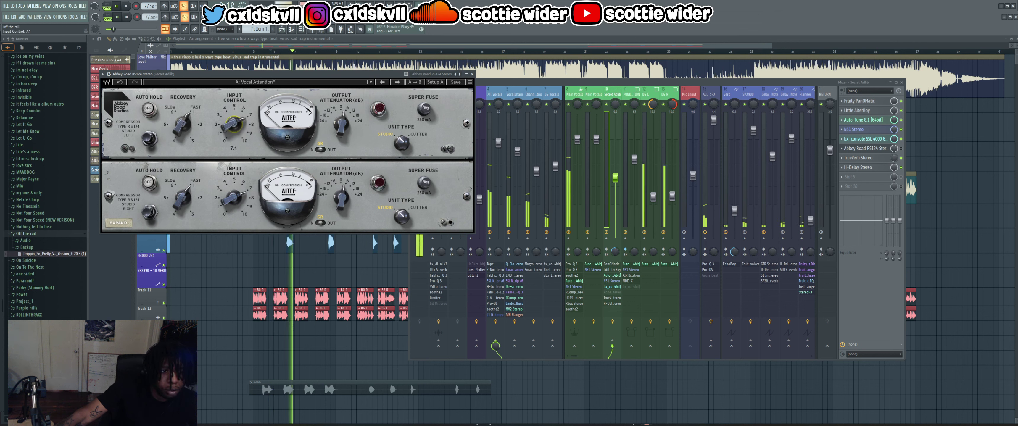
pyautogui.moveTo(237, 125); pyautogui.dragTo(239, 126)
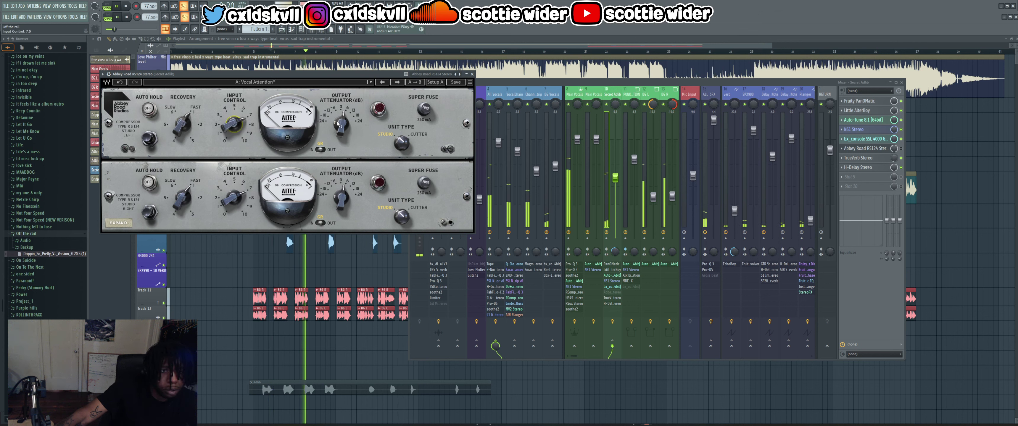
pyautogui.moveTo(340, 124); pyautogui.dragTo(340, 131)
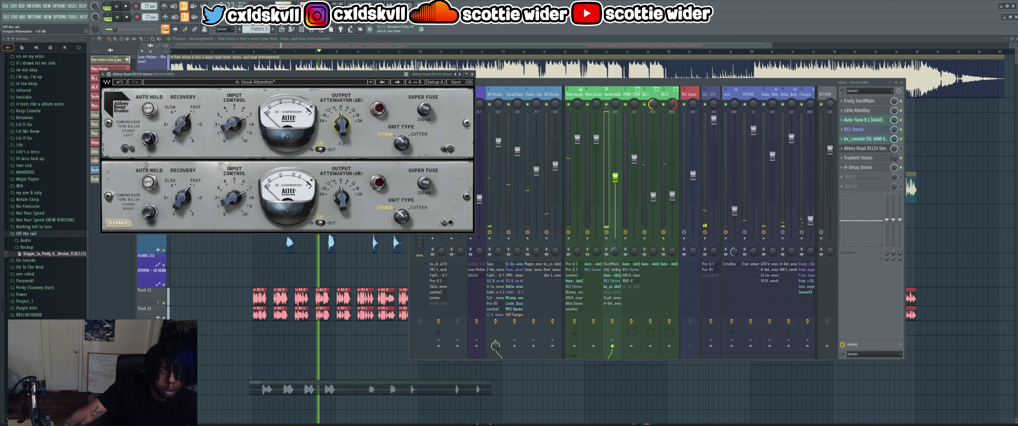
pyautogui.click(901, 149)
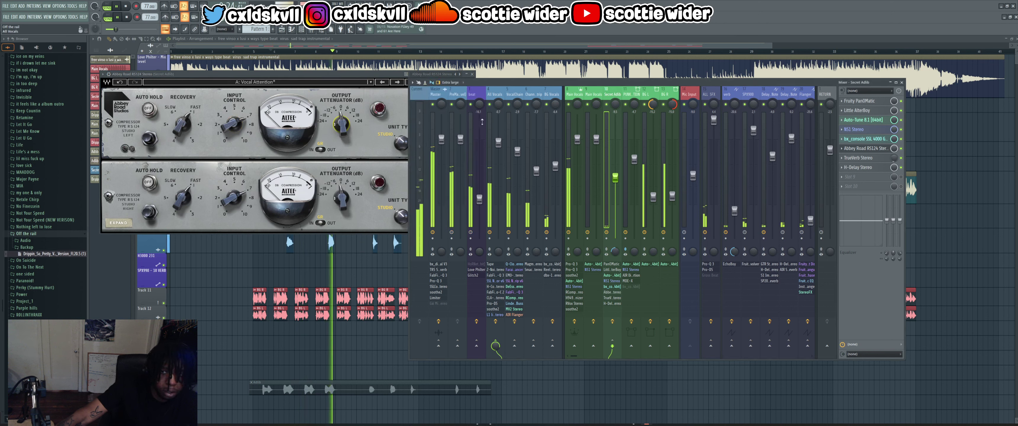
pyautogui.click(335, 124)
pyautogui.moveTo(341, 126); pyautogui.dragTo(341, 130)
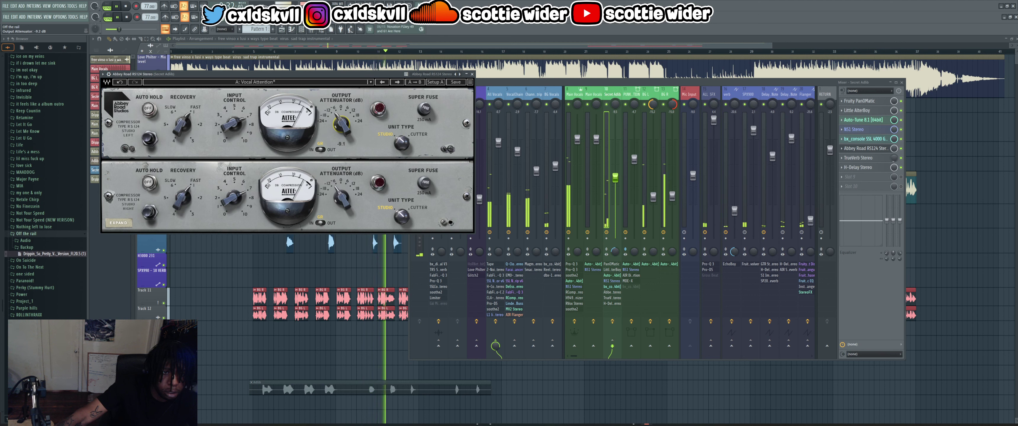
pyautogui.moveTo(341, 130); pyautogui.dragTo(341, 131)
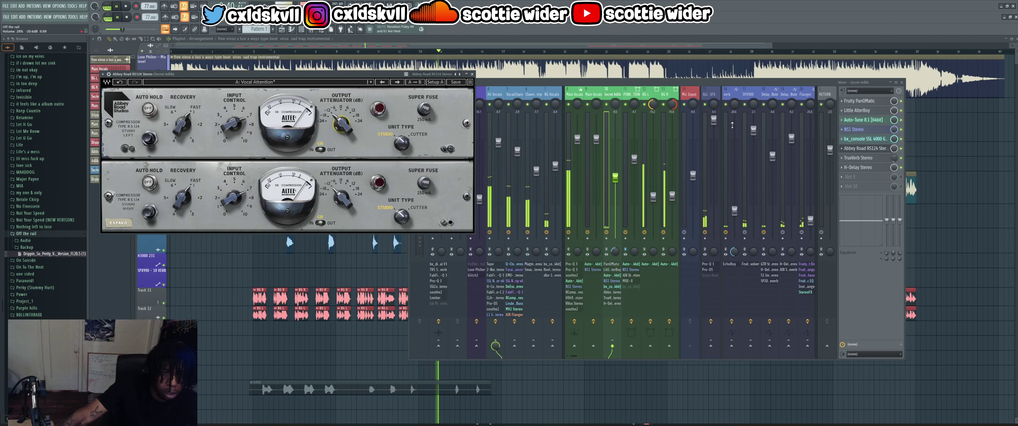
# - Load the Quarter PingPong preset in H-Delay on the Secret Adlib track, lower its dry/wet mix, and replay from the early vocals
pyautogui.click(876, 169)
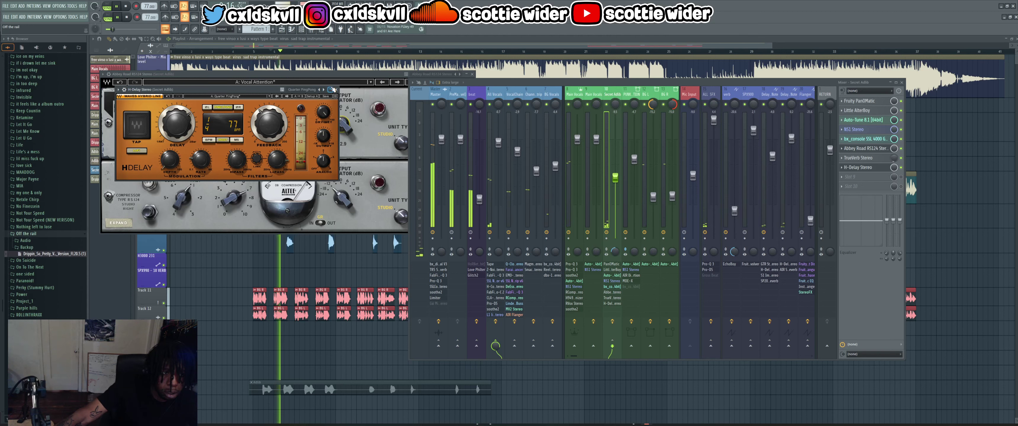
pyautogui.click(403, 77)
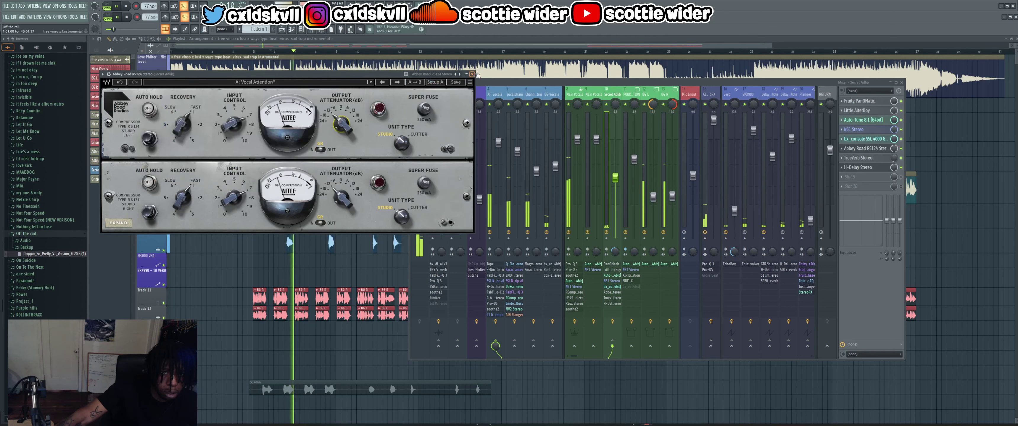
pyautogui.click(472, 74)
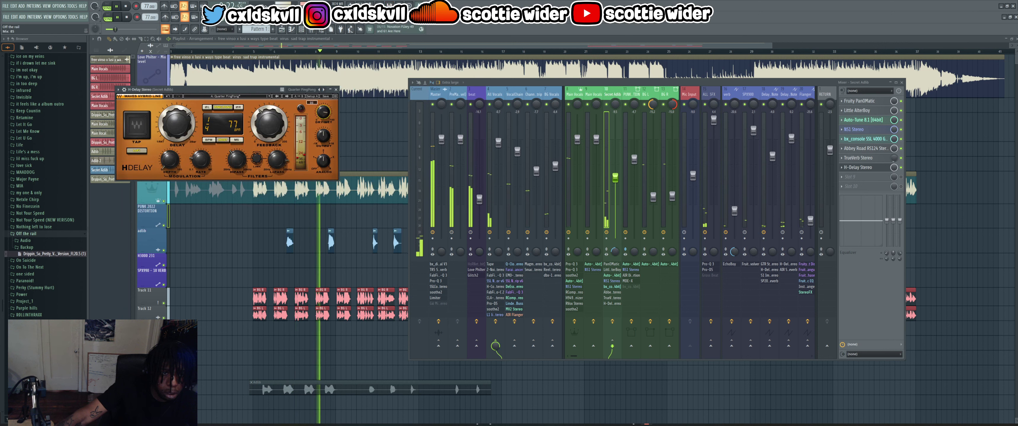
pyautogui.moveTo(323, 112); pyautogui.dragTo(323, 139)
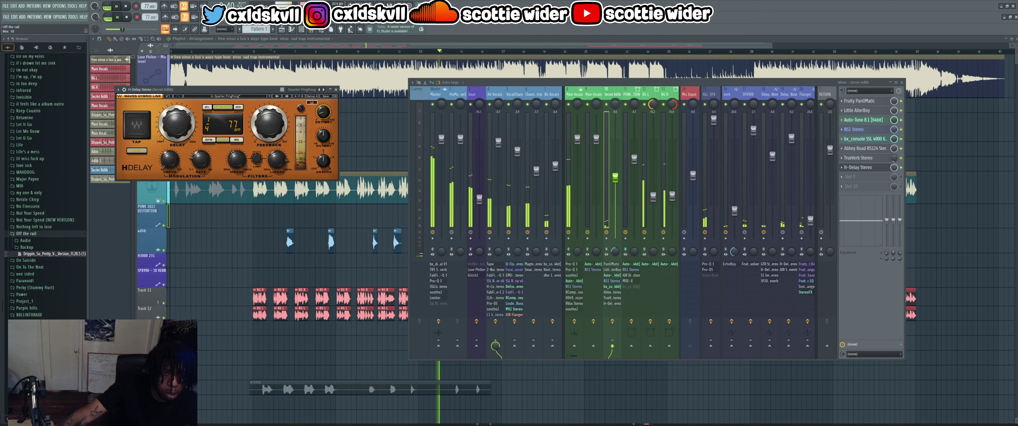
pyautogui.click(268, 51)
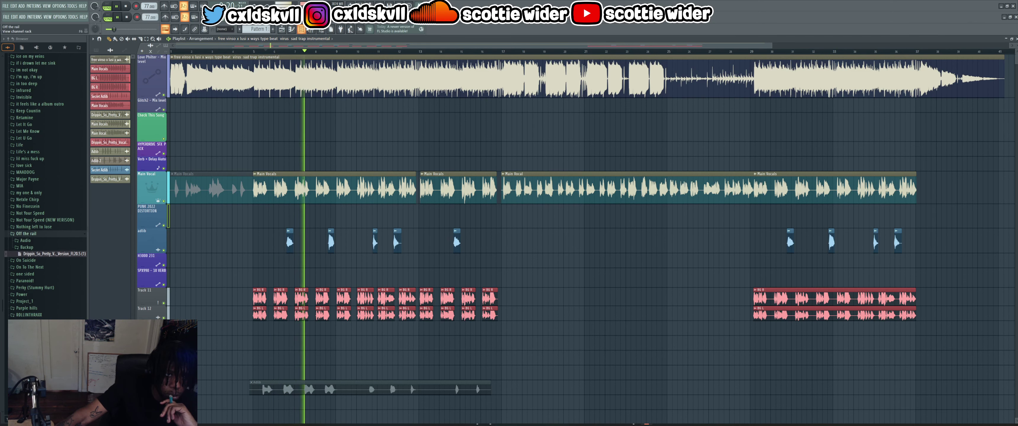
pyautogui.click(311, 30)
pyautogui.click(634, 423)
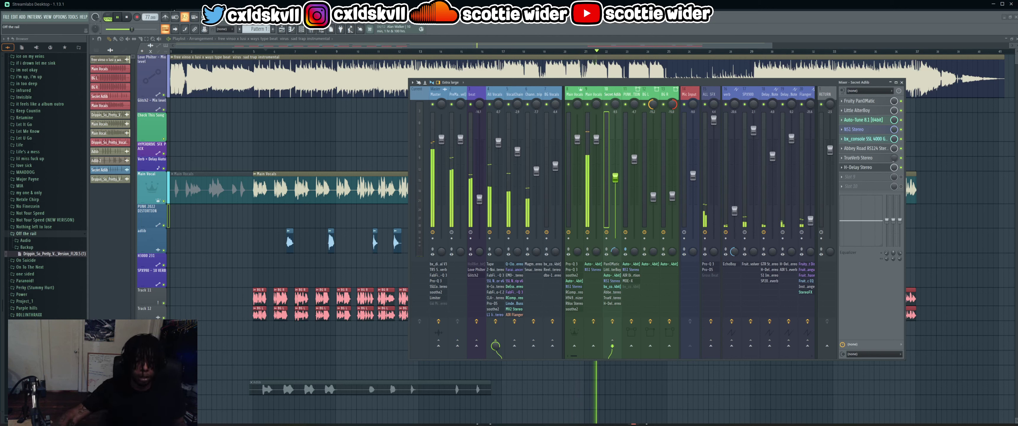
pyautogui.click(478, 424)
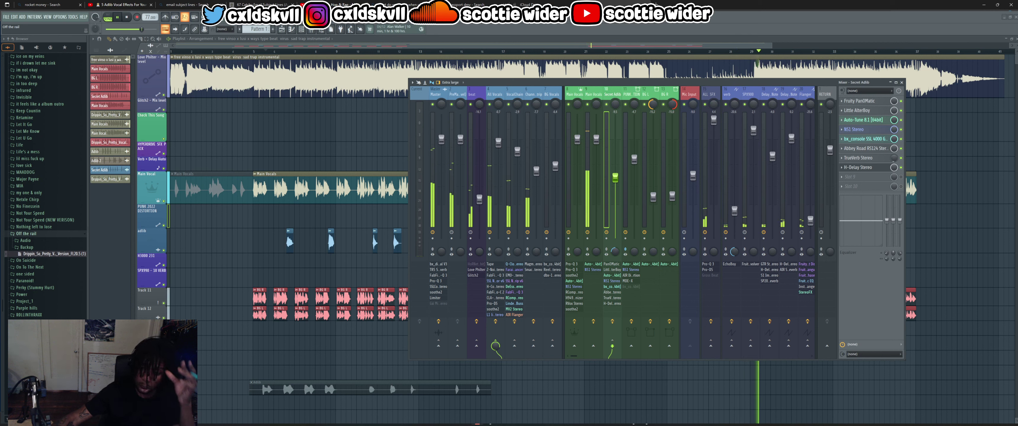
pyautogui.hotkey('alt', 'Tab')
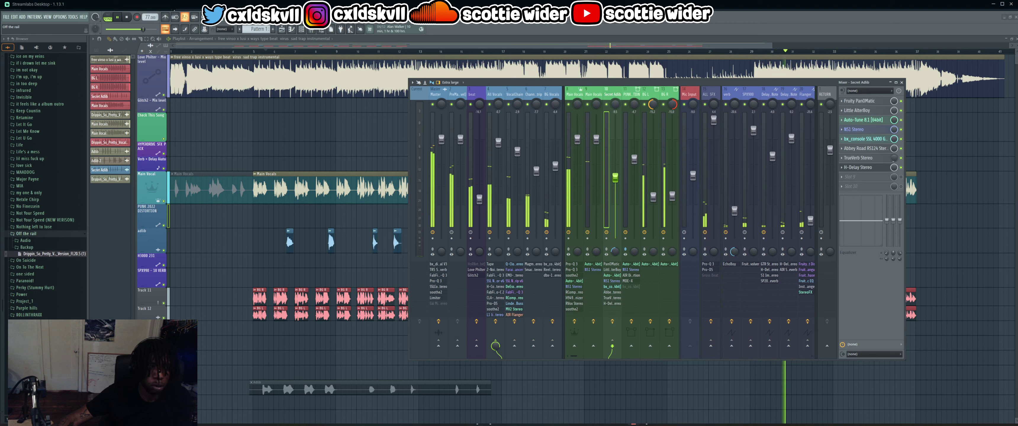
pyautogui.click(644, 425)
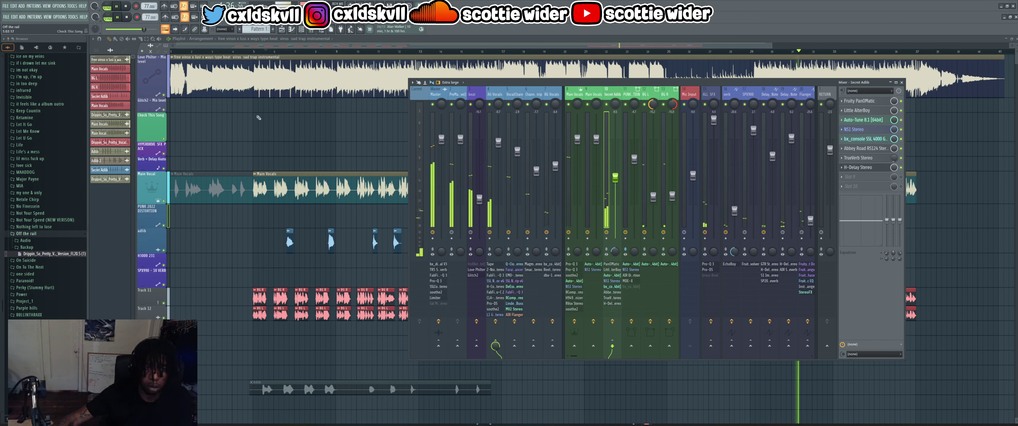
# - Replay the song from the start and check the Little AlterBoy settings on the Secret Adlib track
pyautogui.moveTo(244, 52); pyautogui.dragTo(171, 52)
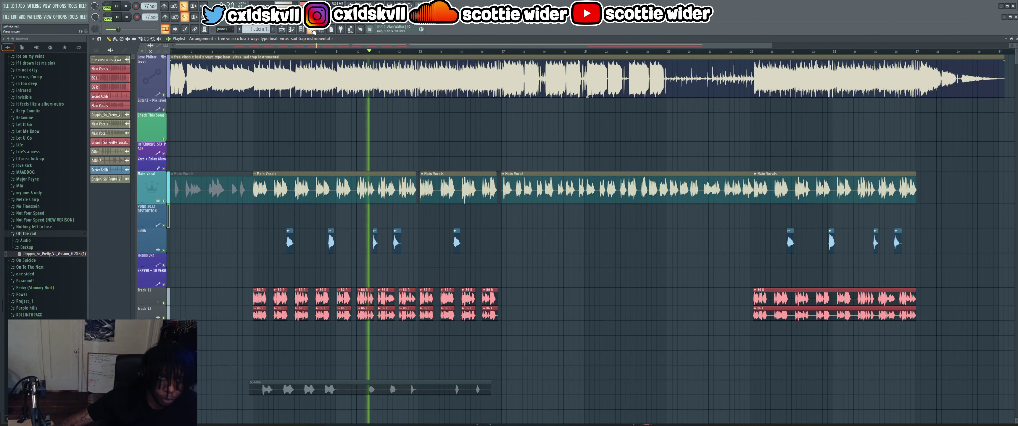
pyautogui.click(312, 30)
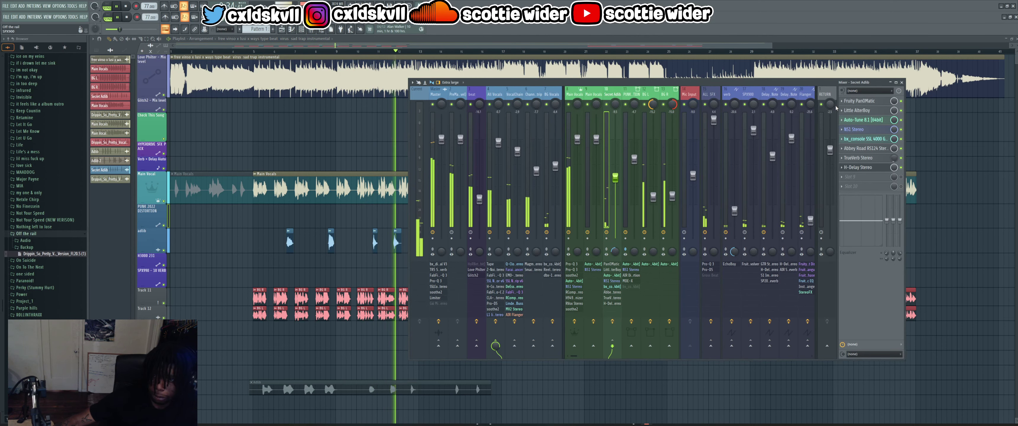
pyautogui.click(865, 111)
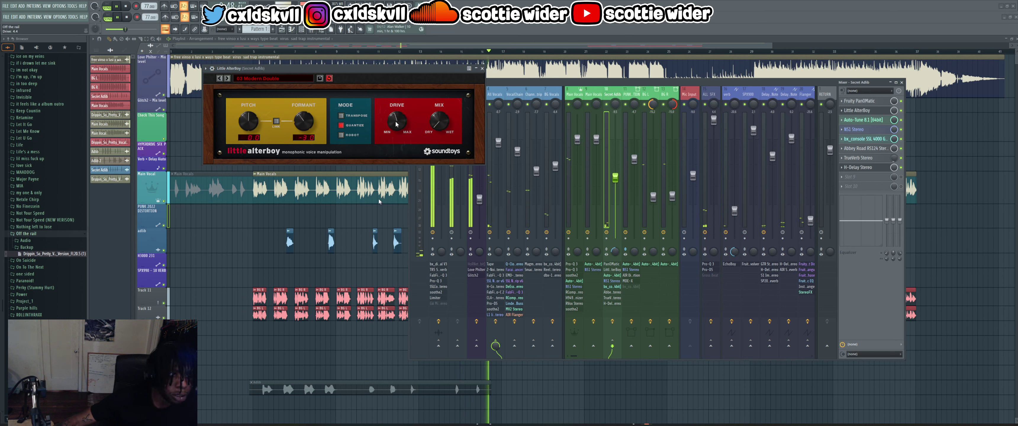
pyautogui.moveTo(240, 51); pyautogui.dragTo(265, 51)
pyautogui.press('F9')
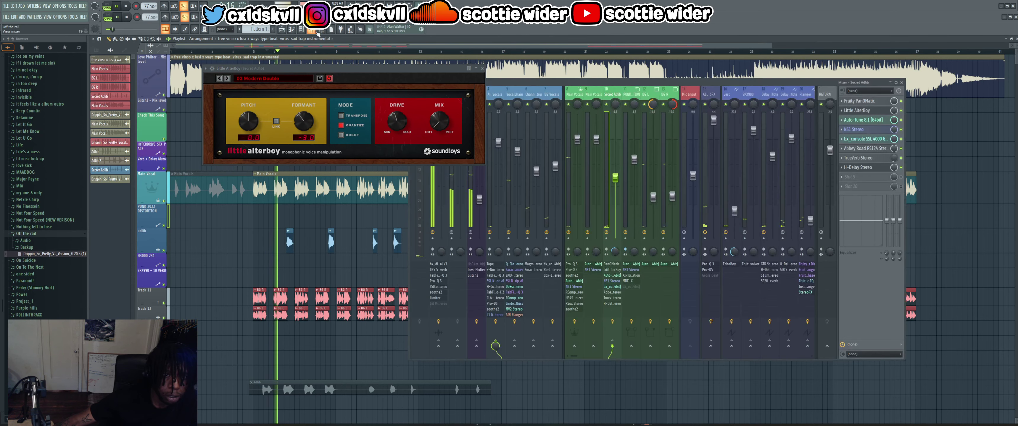
# - Fine-tune the VocalChain track's send level to the Delay 1/8 Note track
pyautogui.click(517, 95)
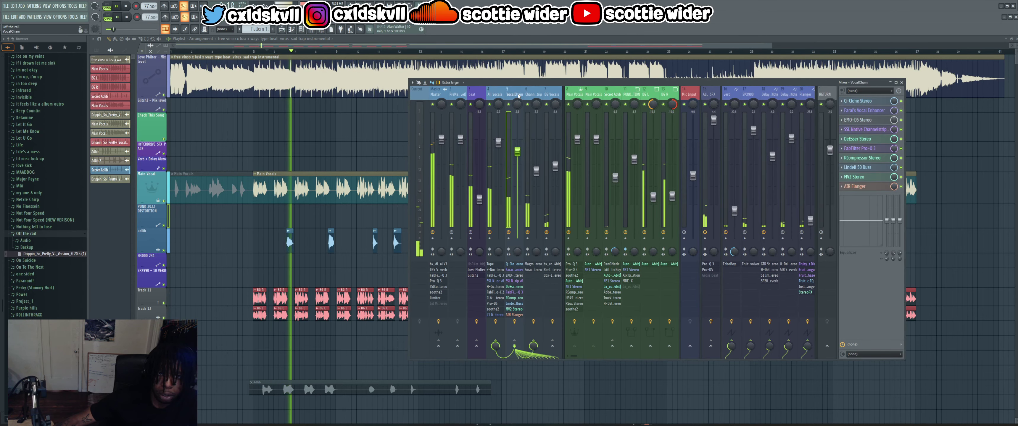
pyautogui.moveTo(576, 357); pyautogui.dragTo(586, 357)
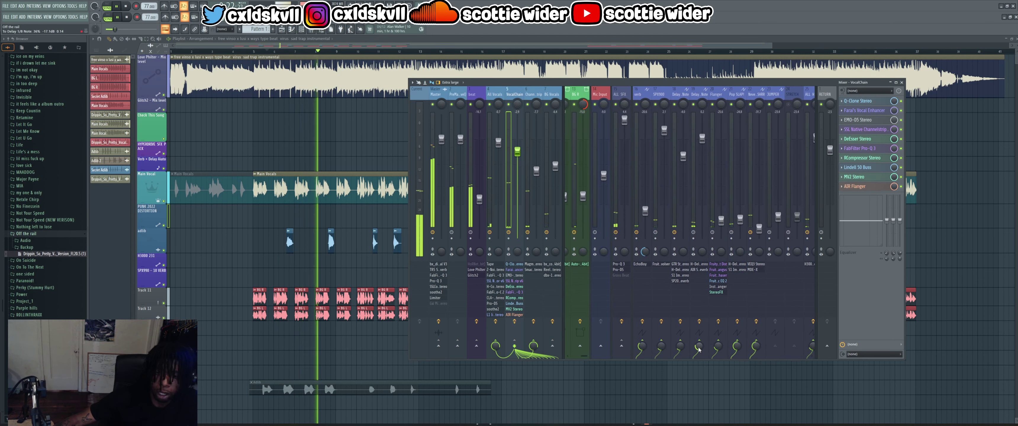
pyautogui.moveTo(698, 348); pyautogui.dragTo(699, 346)
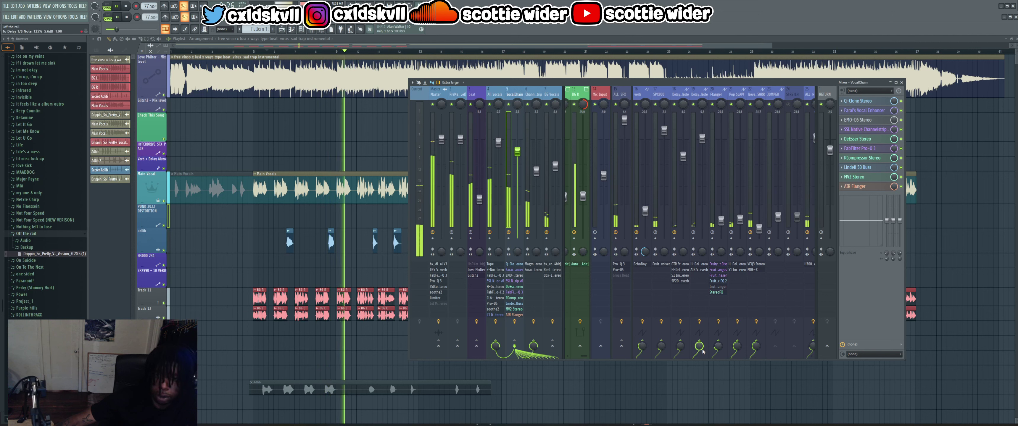
# - Check the H-Delay settings on the Delay 1/8 Note track, close the plugin, and reselect VocalChain
pyautogui.click(706, 150)
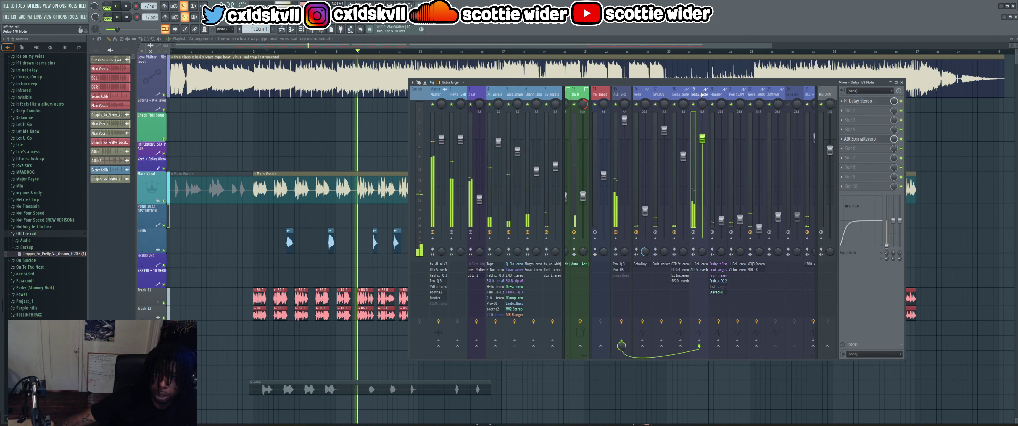
pyautogui.click(867, 103)
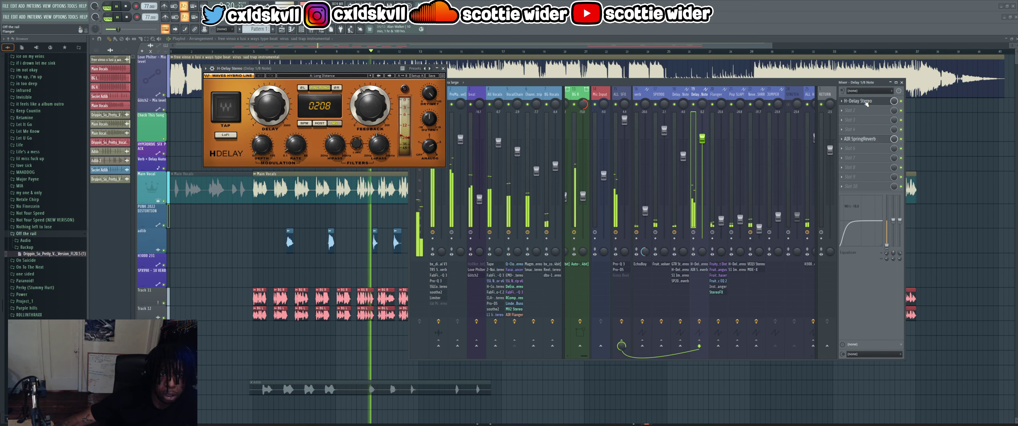
pyautogui.click(865, 102)
pyautogui.click(506, 145)
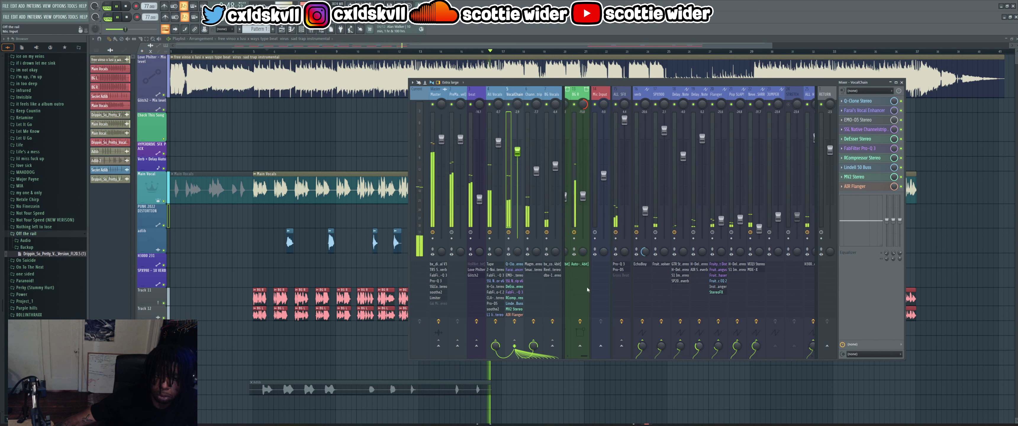
# - Audition the high-frequency cut band in the master's Pro-Q 3 and replay from the start of the main vocals
pyautogui.click(436, 92)
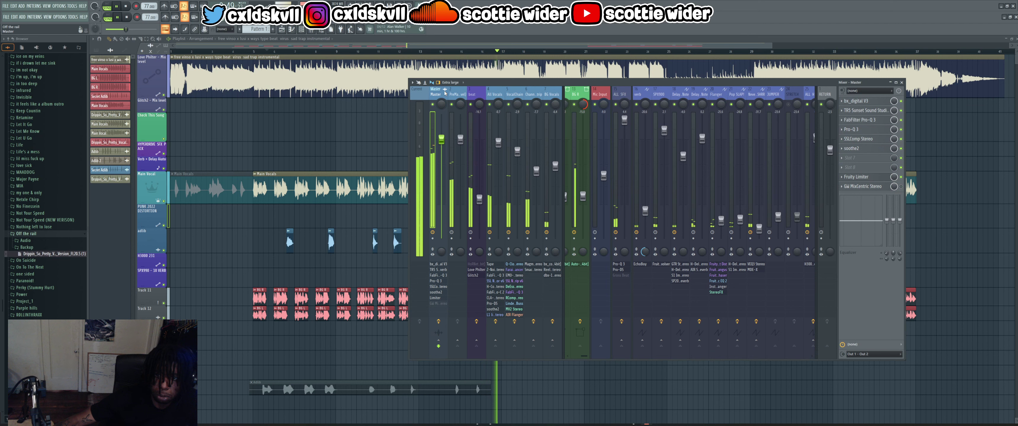
pyautogui.click(853, 130)
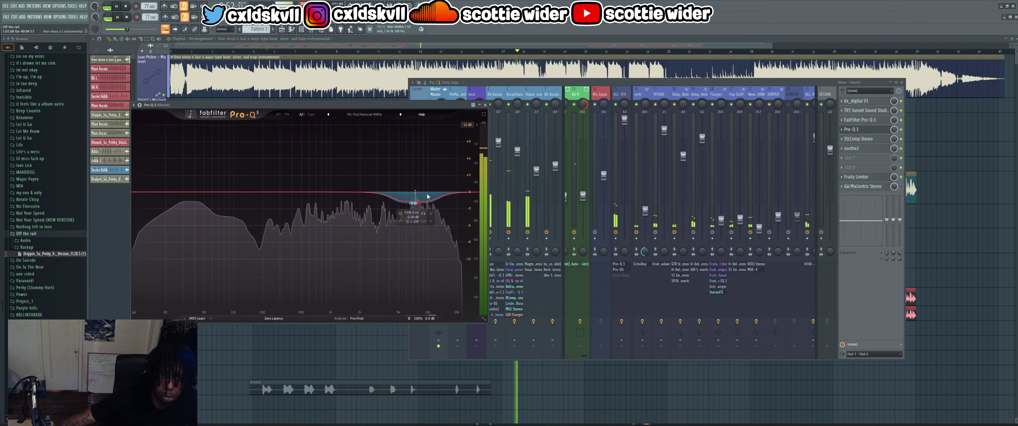
pyautogui.click(423, 214)
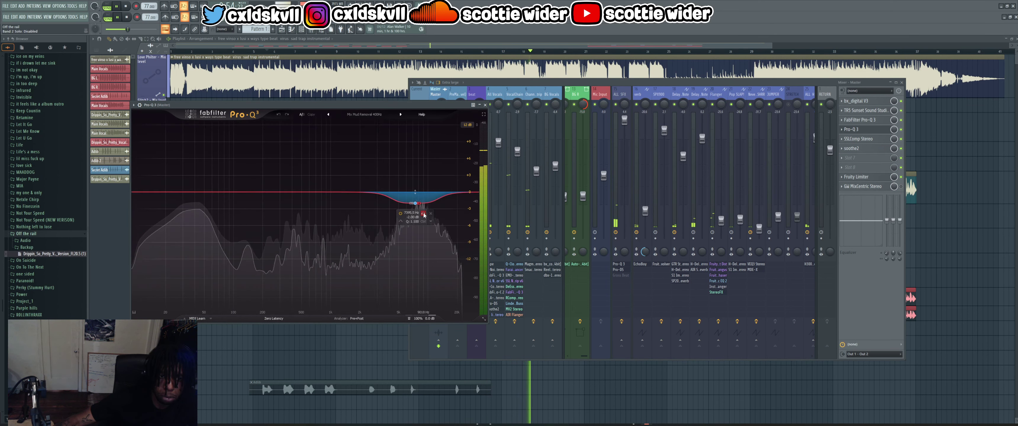
pyautogui.moveTo(205, 52); pyautogui.dragTo(233, 53)
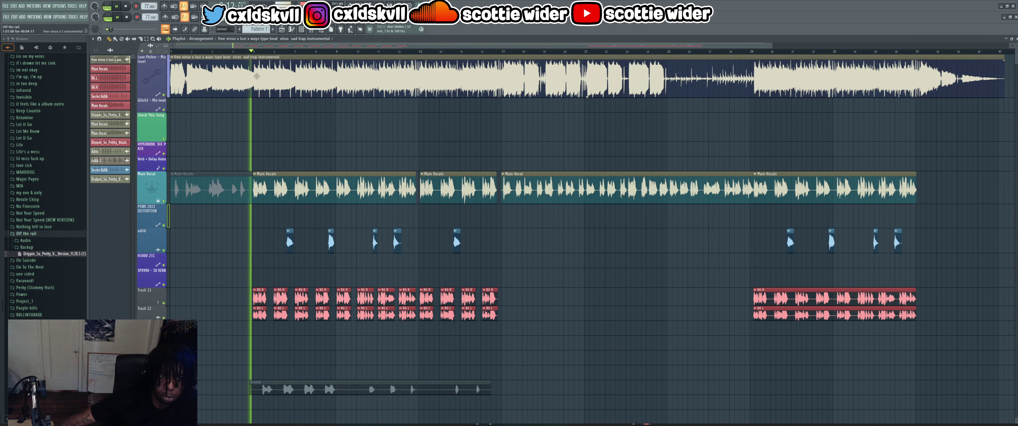
# - Review bx_digital V3 on the master, save the project, and close the plugin
pyautogui.press('F9')
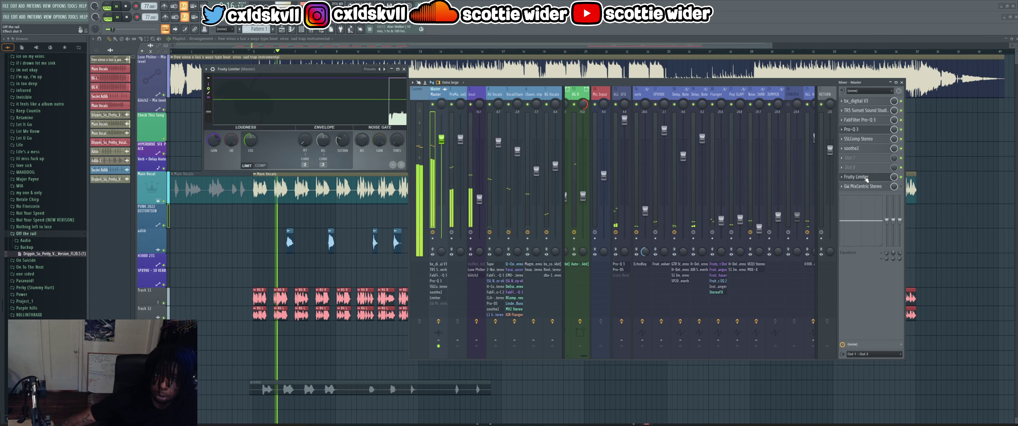
pyautogui.click(858, 102)
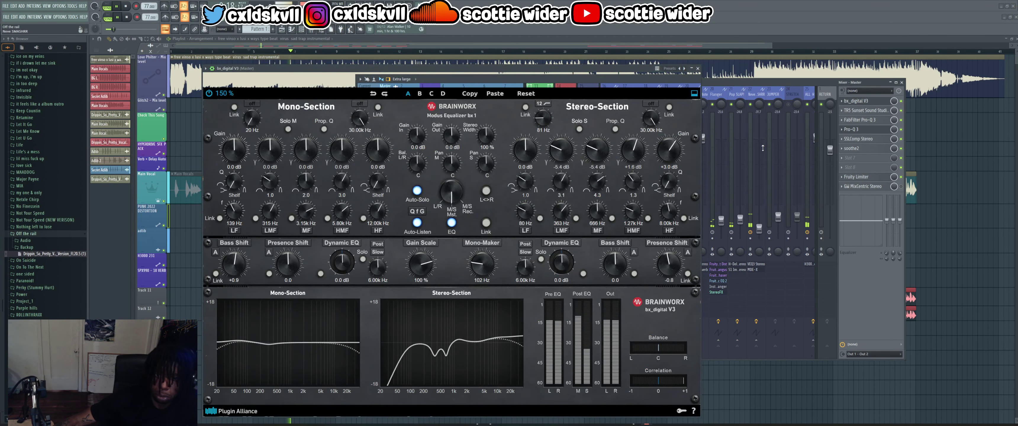
pyautogui.click(760, 36)
pyautogui.press('space')
pyautogui.hotkey('ctrl', 's')
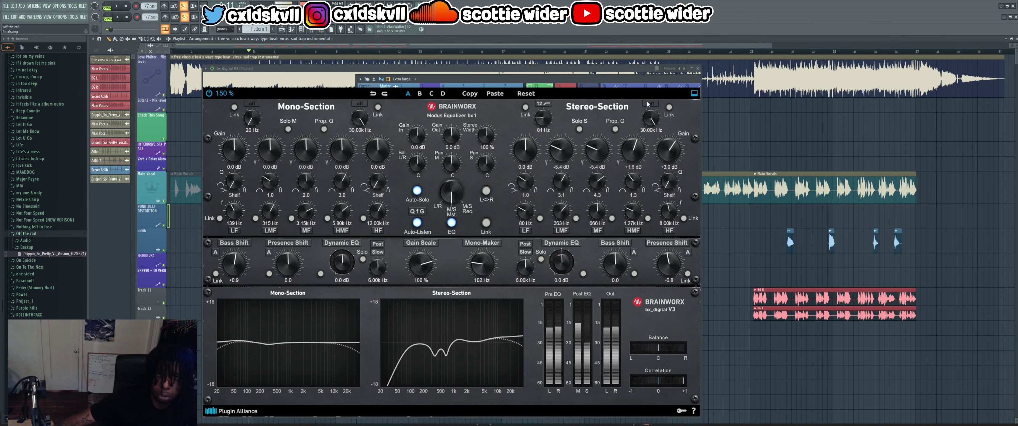
pyautogui.press('space')
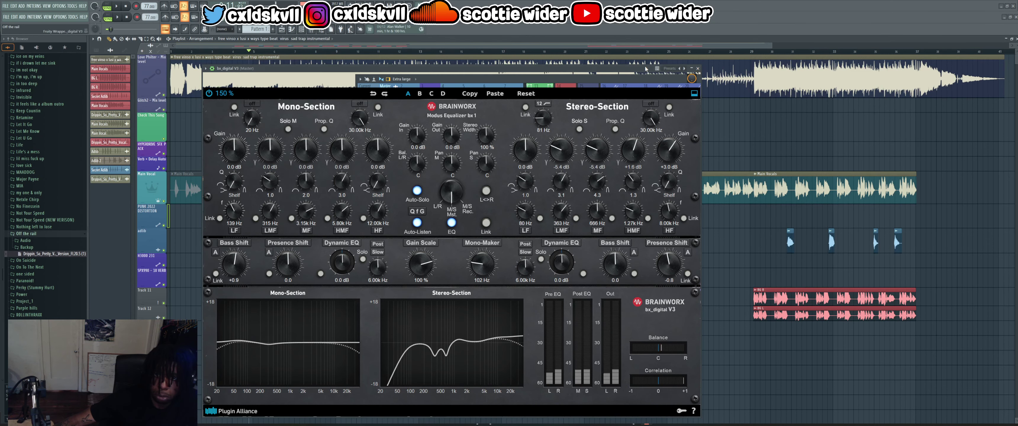
pyautogui.click(698, 68)
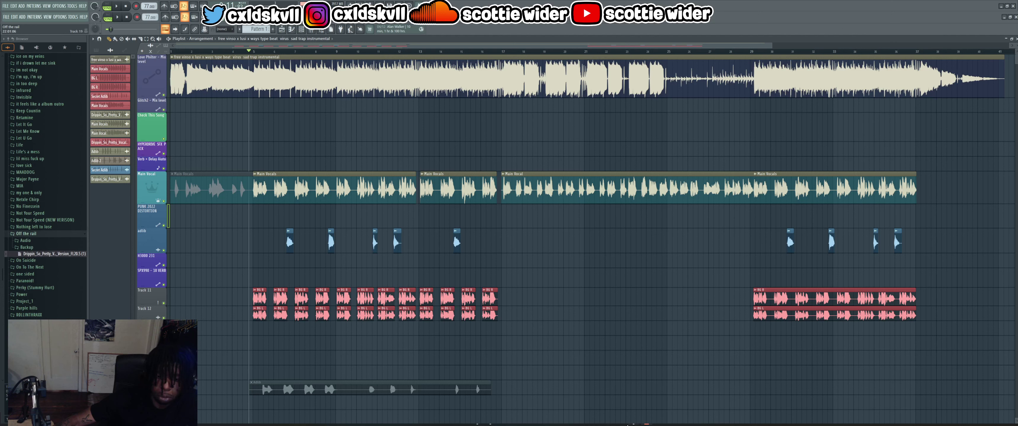
# - Try the mono Bass Shift at +12.0 in the master's bx_digital V3 and replay the vocal section
pyautogui.click(477, 425)
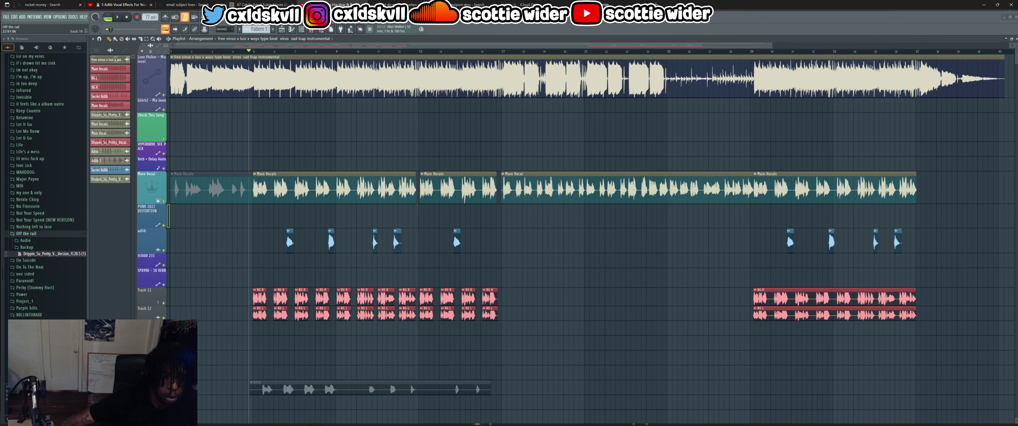
pyautogui.press('space')
pyautogui.click(318, 30)
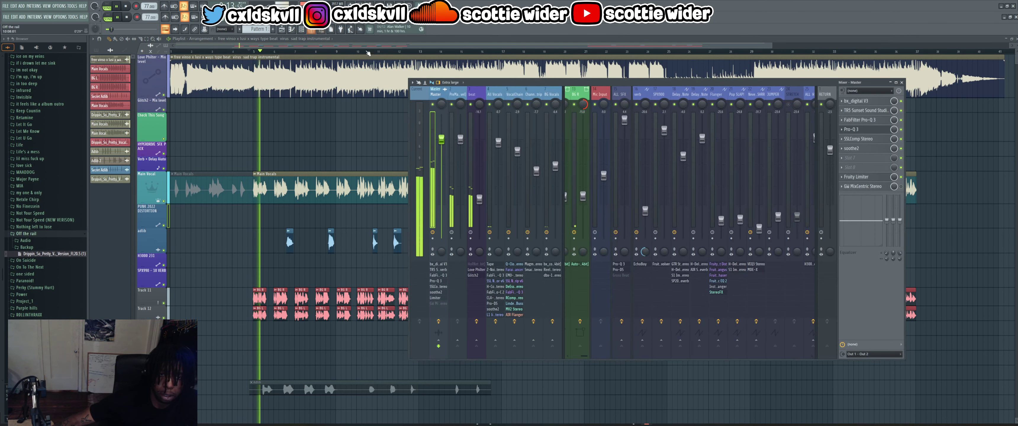
pyautogui.click(850, 102)
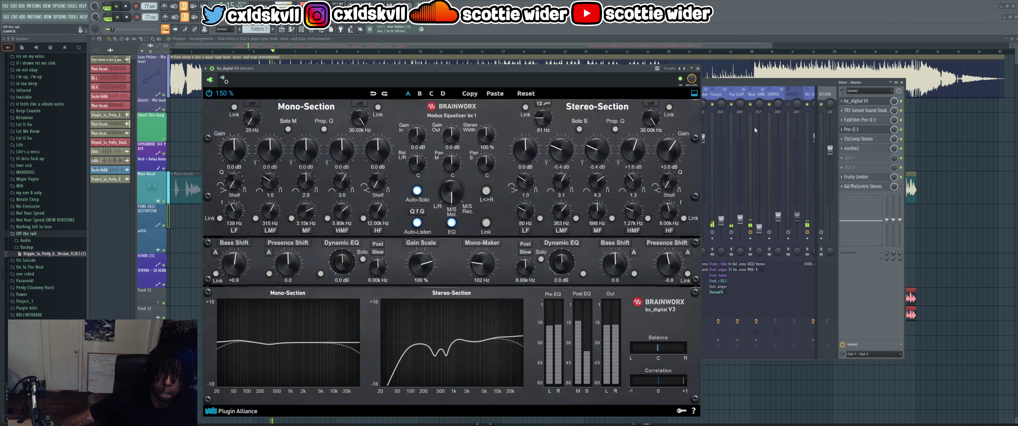
pyautogui.moveTo(234, 264); pyautogui.dragTo(234, 225)
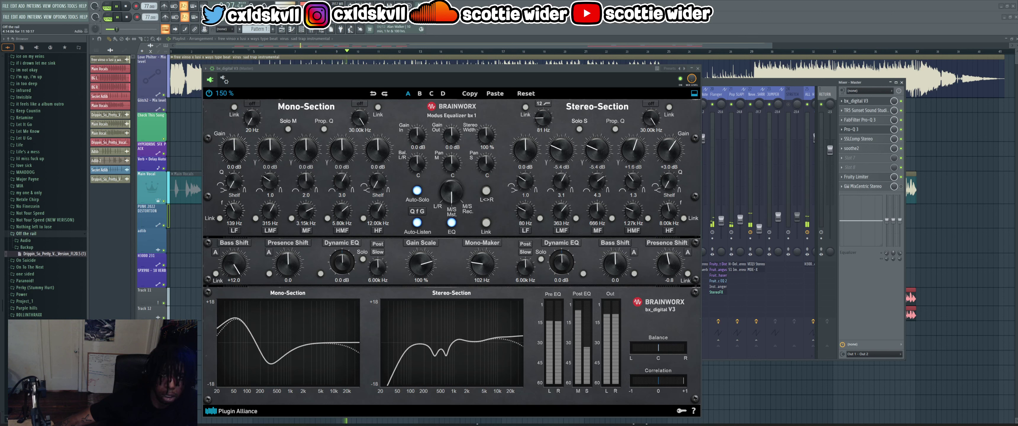
pyautogui.press('space')
pyautogui.press('space')
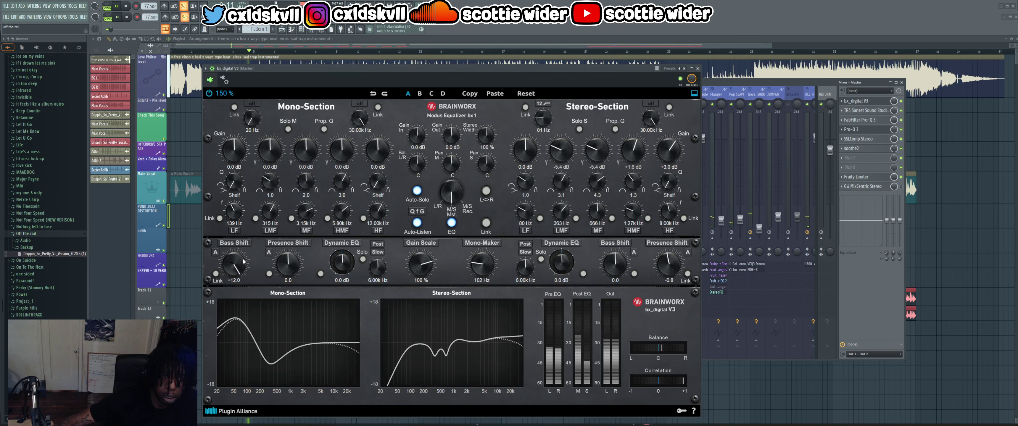
# - Lower the mono Bass Shift to +0.6, replay the section, reduce it further to -1.2, and stop playback
pyautogui.moveTo(239, 263); pyautogui.dragTo(240, 316)
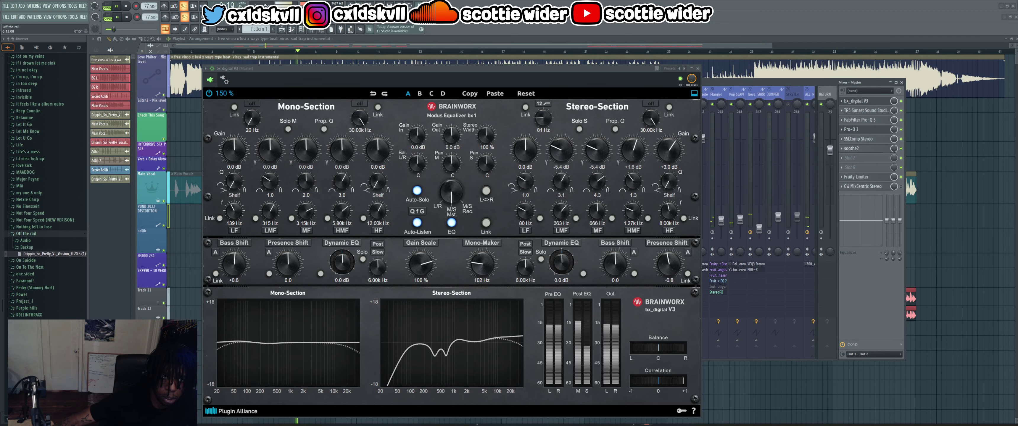
pyautogui.click(242, 52)
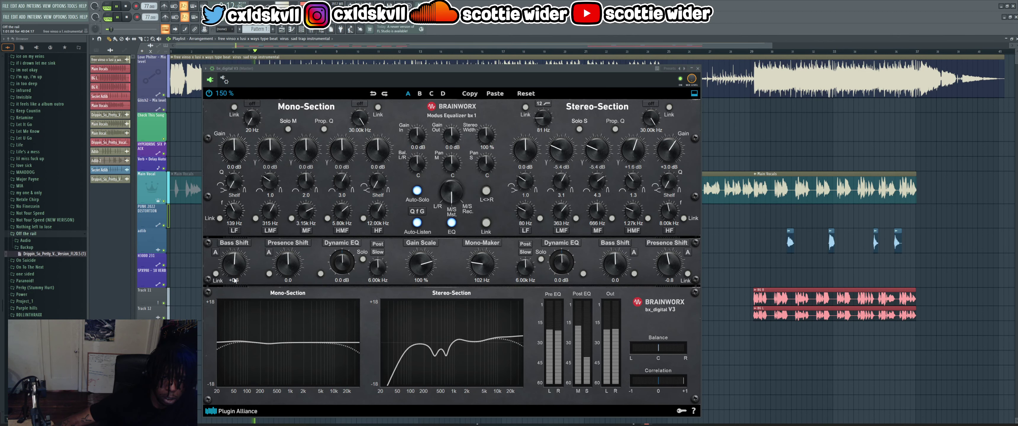
pyautogui.moveTo(234, 280); pyautogui.dragTo(235, 290)
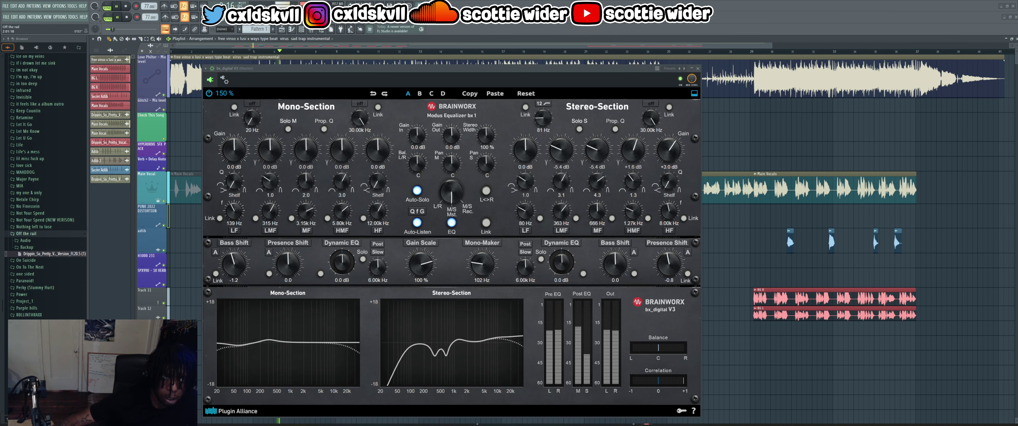
pyautogui.click(125, 6)
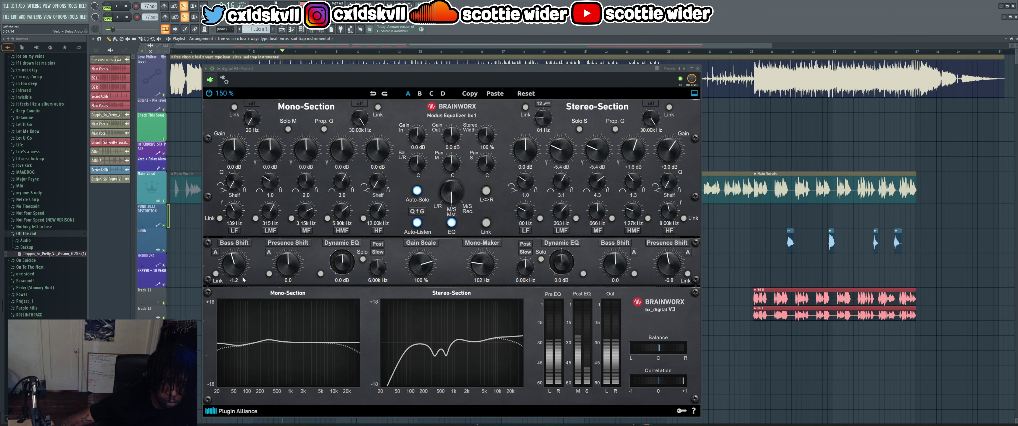
pyautogui.click(126, 7)
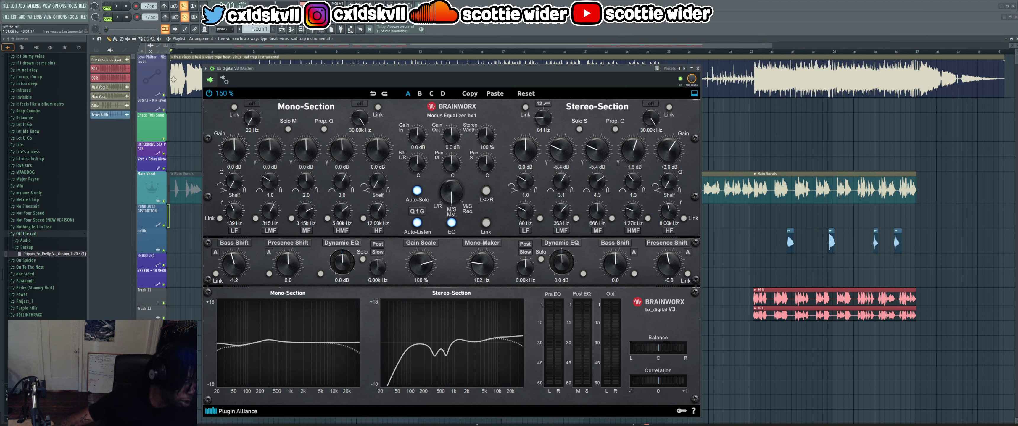
# - Restart playback, reopen bx_digital V3 on the master, and raise its mono Bass Shift to +5.3
pyautogui.click(272, 52)
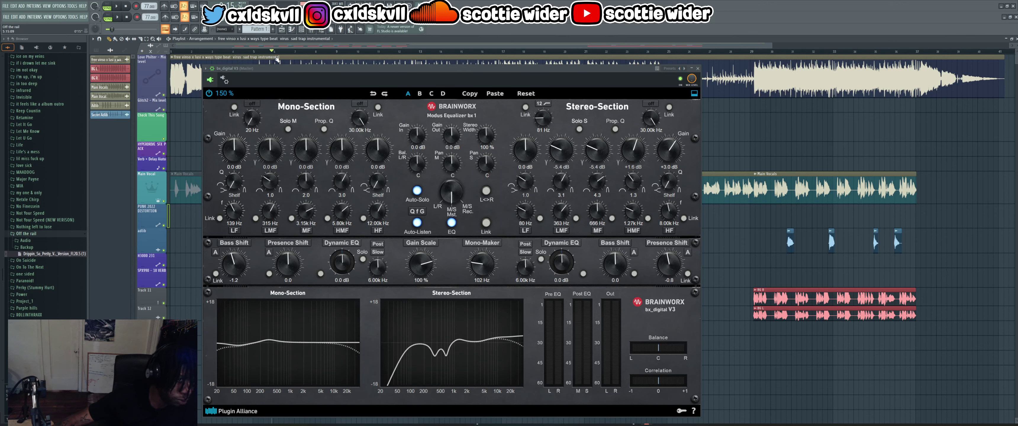
pyautogui.press('space')
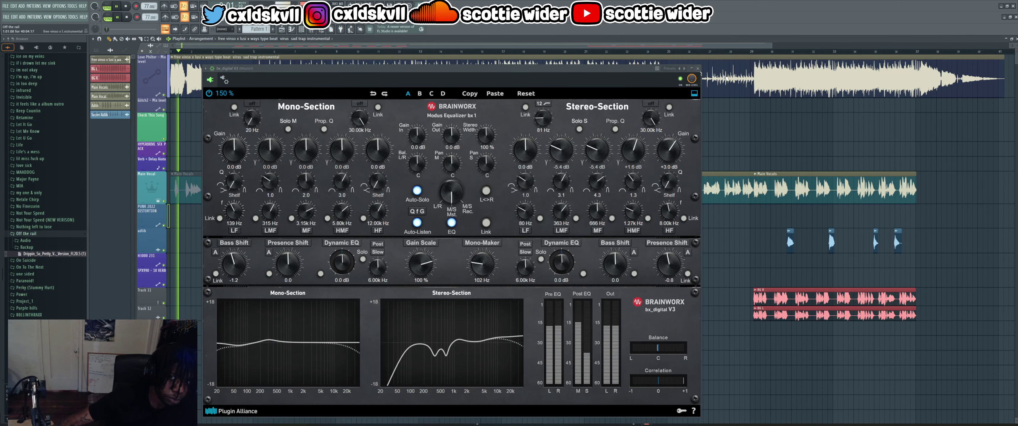
pyautogui.click(698, 68)
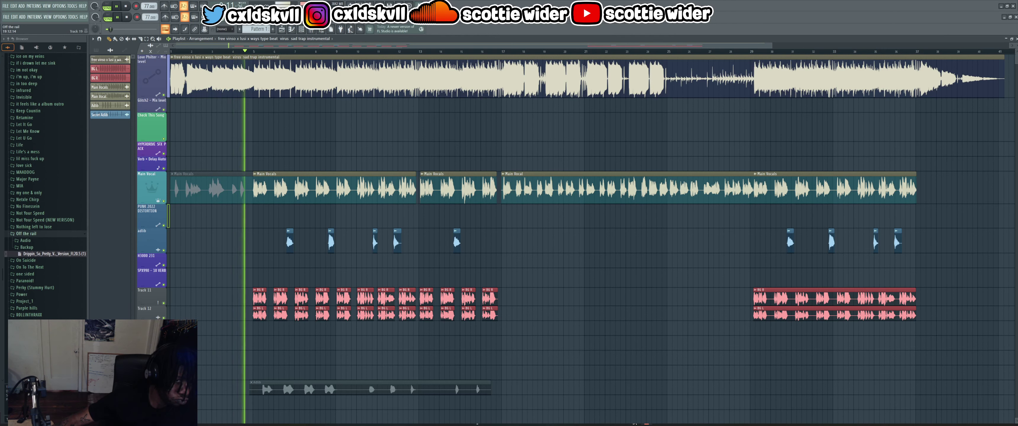
pyautogui.press('F9')
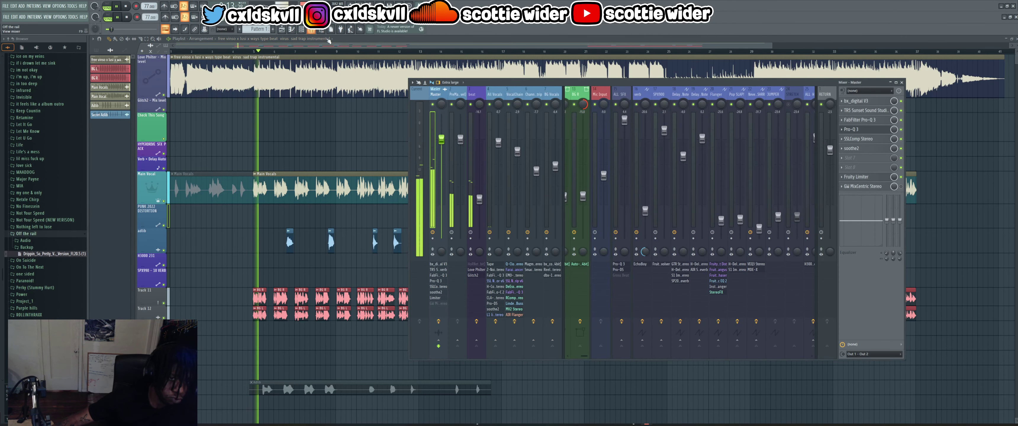
pyautogui.click(854, 101)
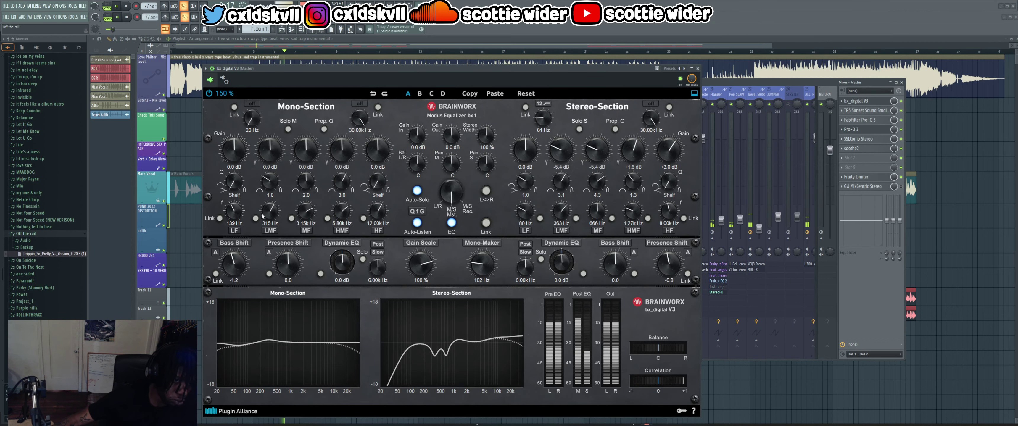
pyautogui.moveTo(242, 259); pyautogui.dragTo(242, 231)
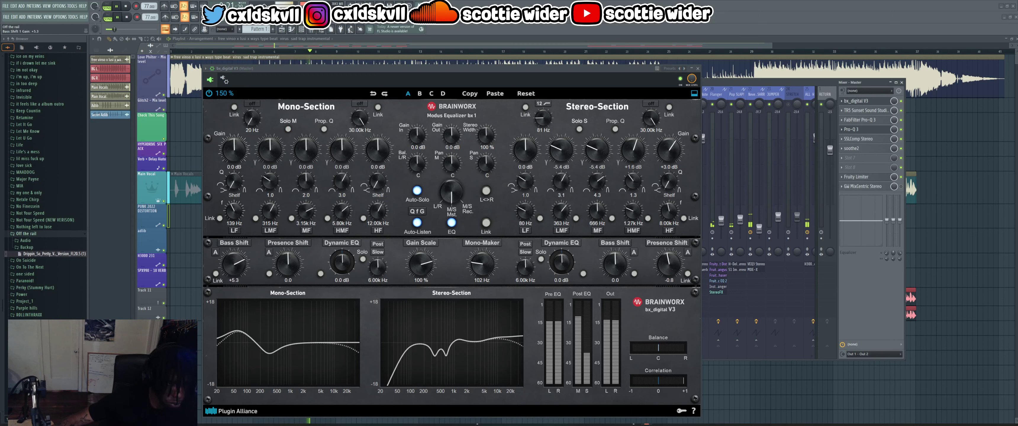
# - Lower the mono Bass Shift to +1.0 and replay the vocal section from earlier in the timeline
pyautogui.moveTo(234, 262); pyautogui.dragTo(234, 280)
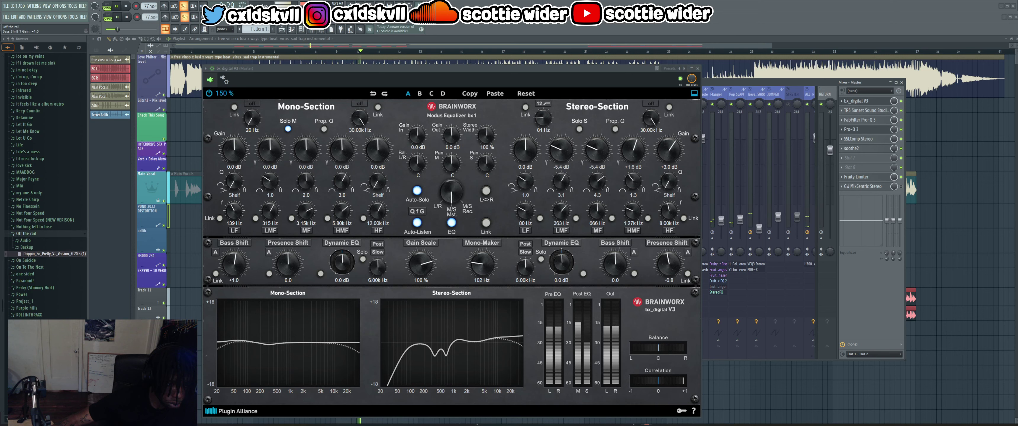
pyautogui.click(245, 60)
pyautogui.click(246, 60)
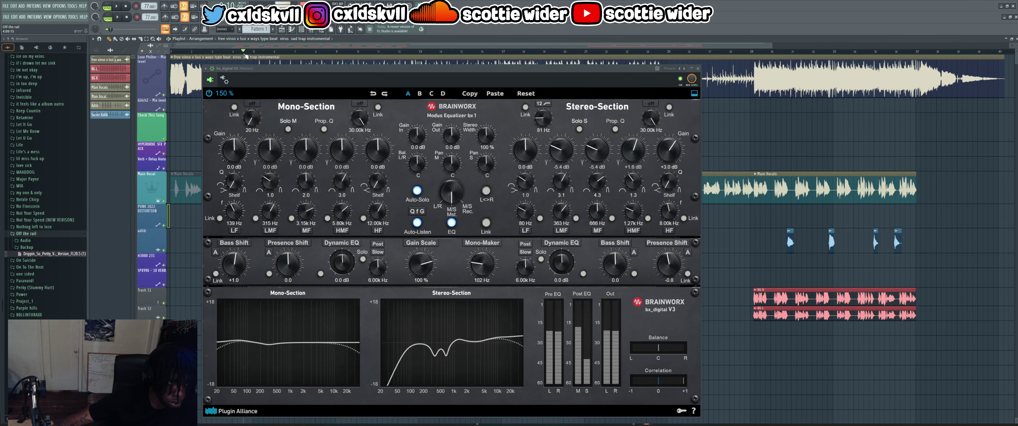
pyautogui.press('space')
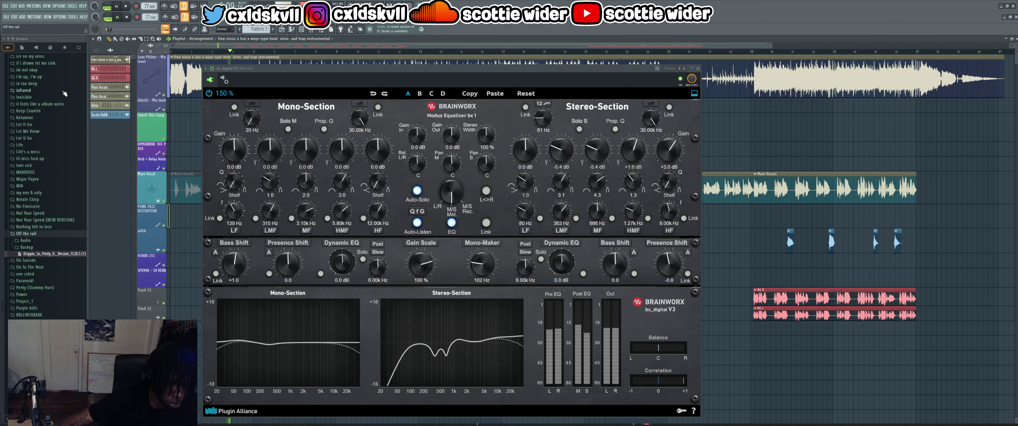
# - Stop and restart playback near the start of the vocal section to listen to the low end
pyautogui.press('space')
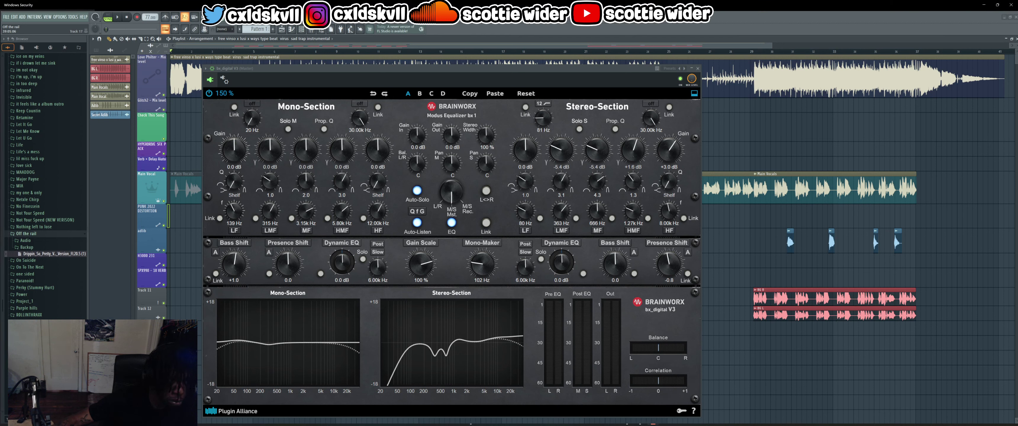
pyautogui.press('space')
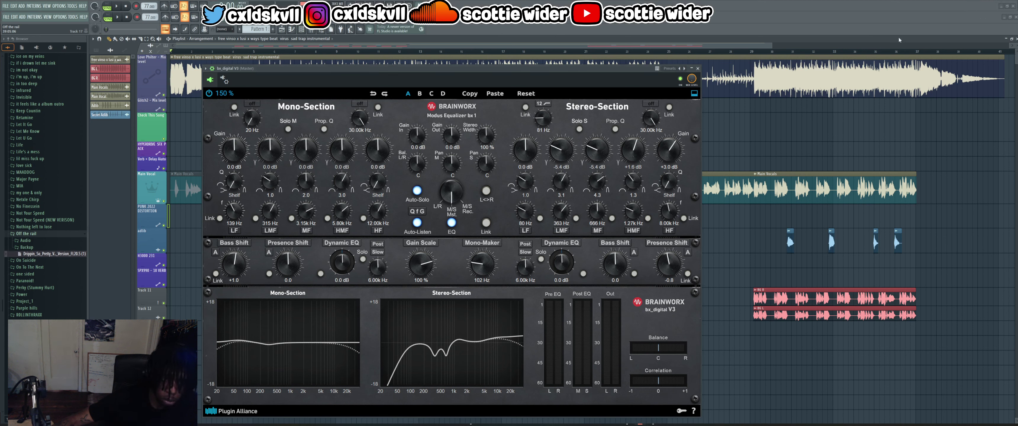
pyautogui.click(256, 52)
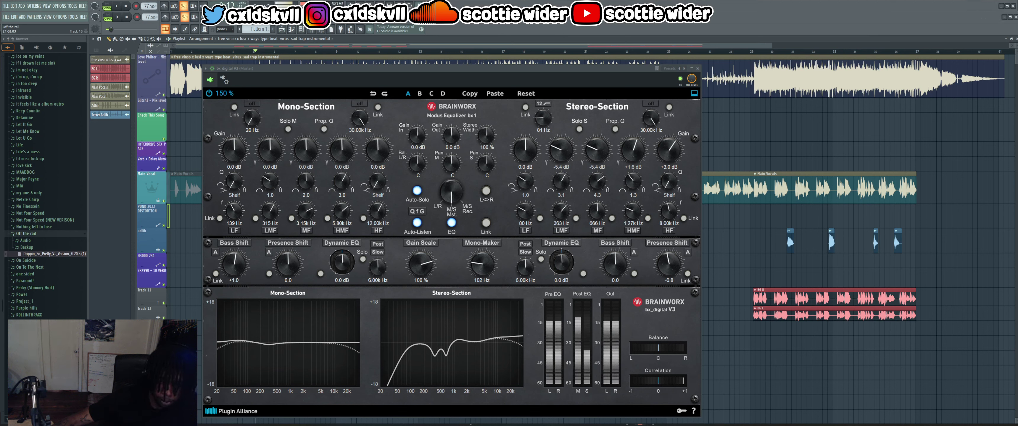
pyautogui.press('space')
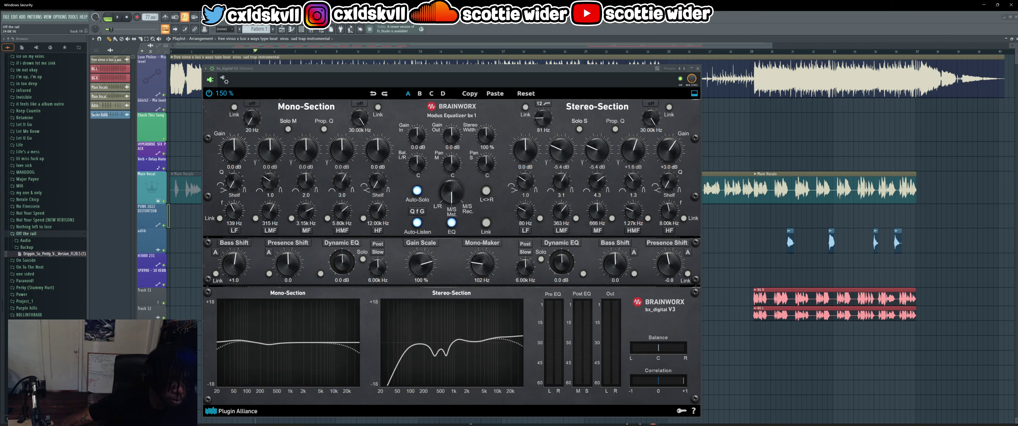
pyautogui.click(1011, 5)
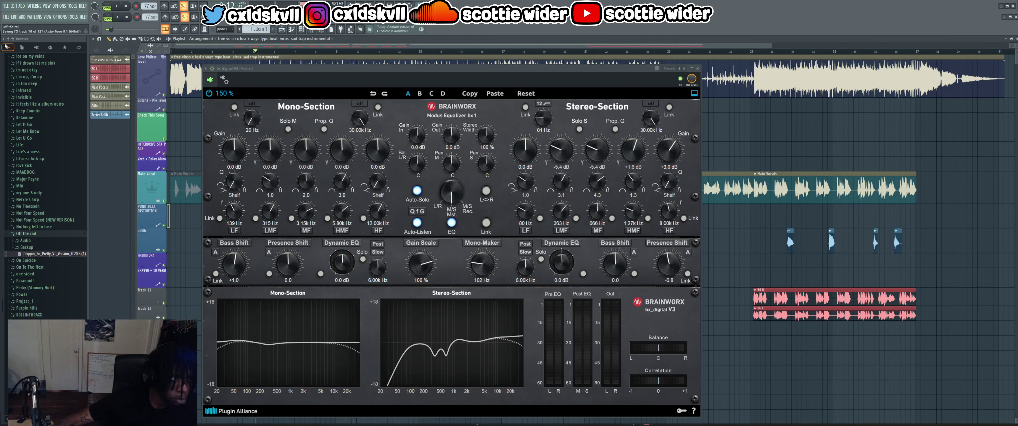
pyautogui.press('space')
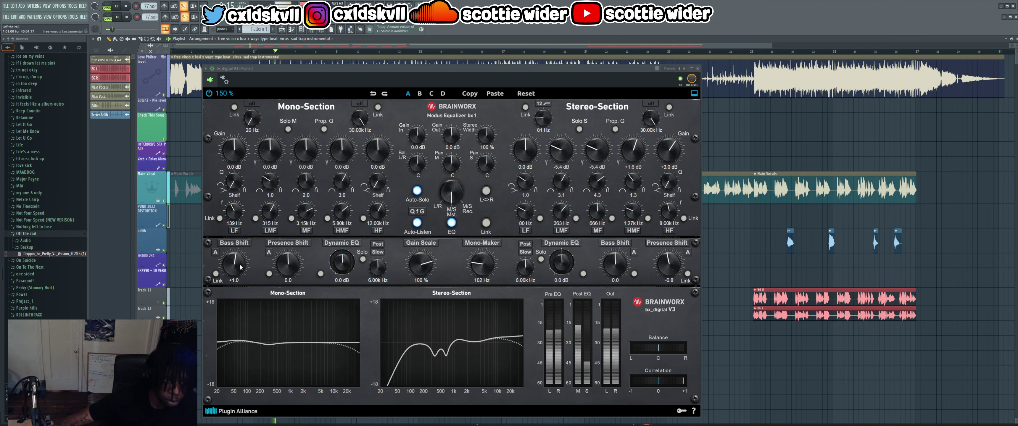
# - Fine-tune the mono Bass Shift to +0.9, replay the section, and raise the shift to +1.2
pyautogui.moveTo(234, 263)
pyautogui.mouseDown()
pyautogui.moveTo(235, 243)
pyautogui.moveTo(234, 265)
pyautogui.mouseUp()
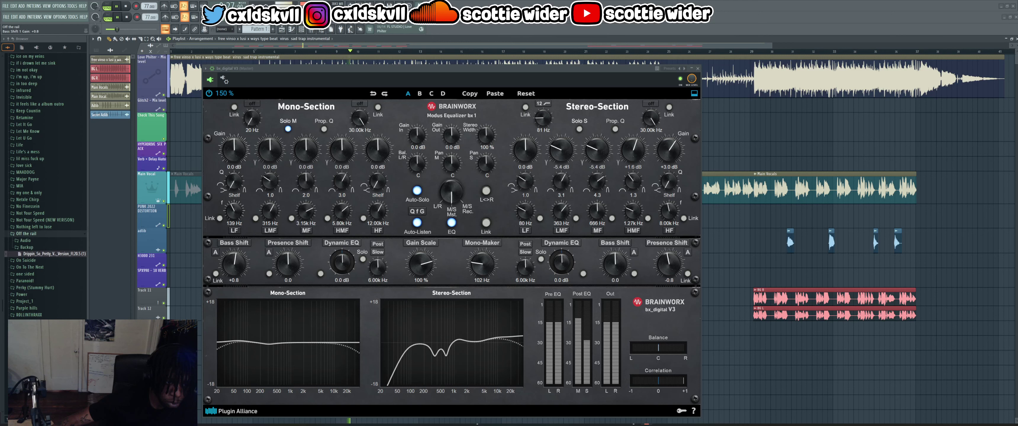
pyautogui.moveTo(234, 265); pyautogui.dragTo(234, 264)
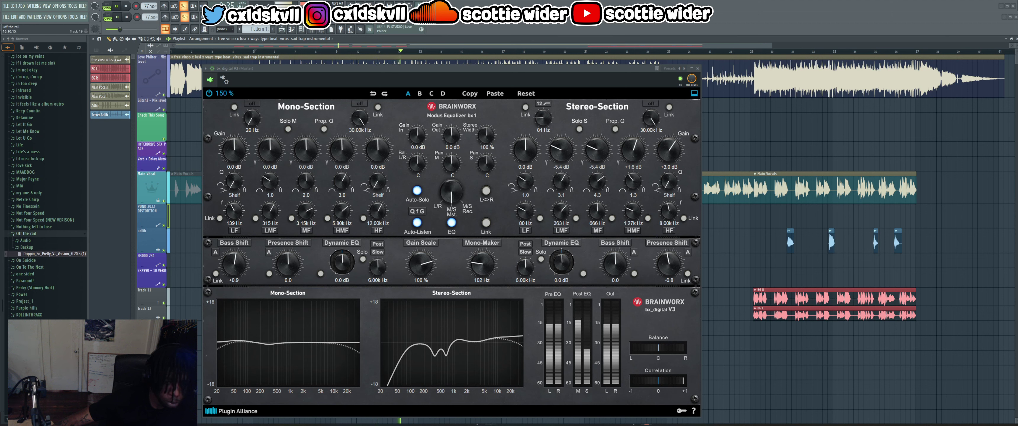
pyautogui.click(257, 51)
pyautogui.click(119, 6)
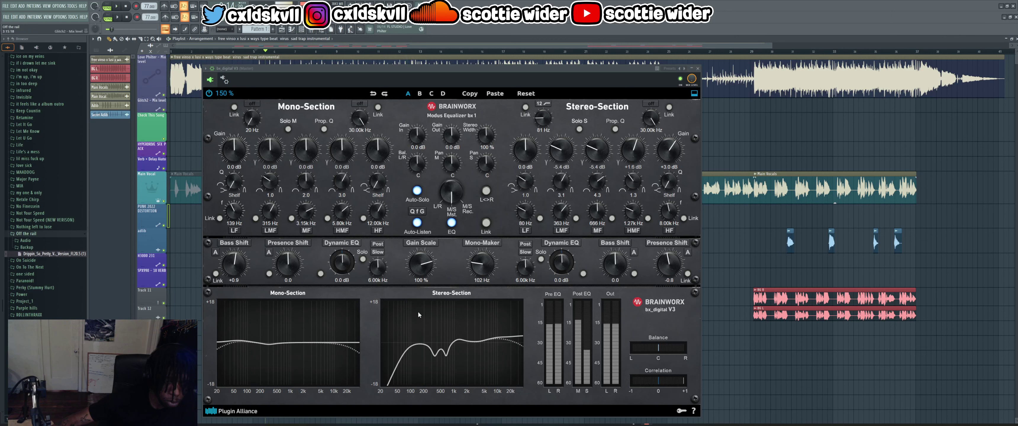
pyautogui.click(478, 424)
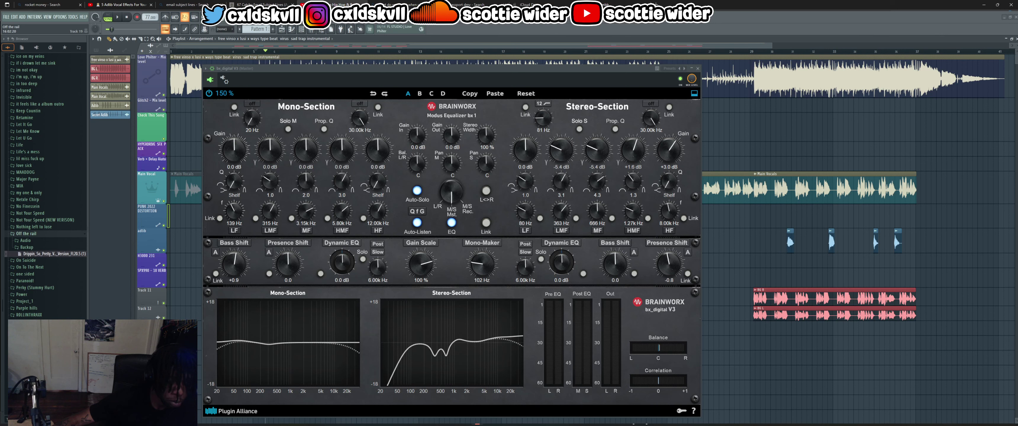
pyautogui.hotkey('alt', 'Tab')
pyautogui.press('space')
pyautogui.moveTo(234, 263); pyautogui.dragTo(234, 261)
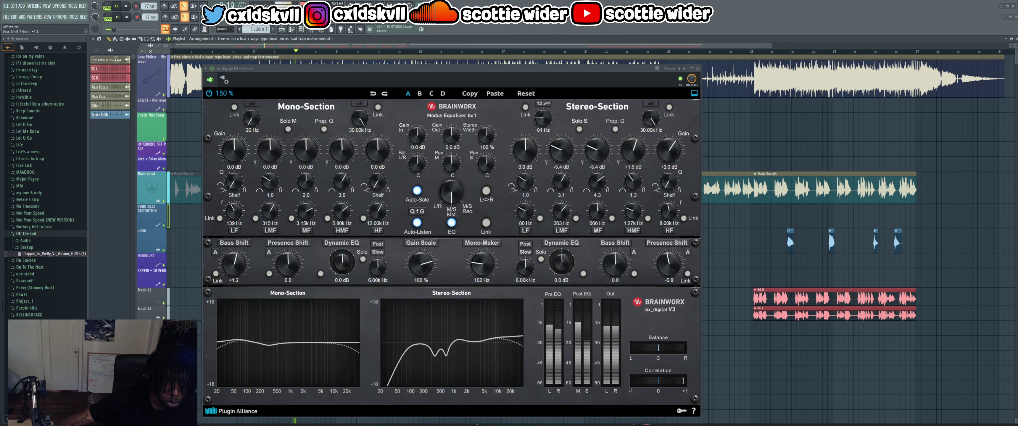
# - Sweep the mono LF band's frequency, set it to 200 Hz, and replay the section
pyautogui.moveTo(234, 211); pyautogui.dragTo(234, 205)
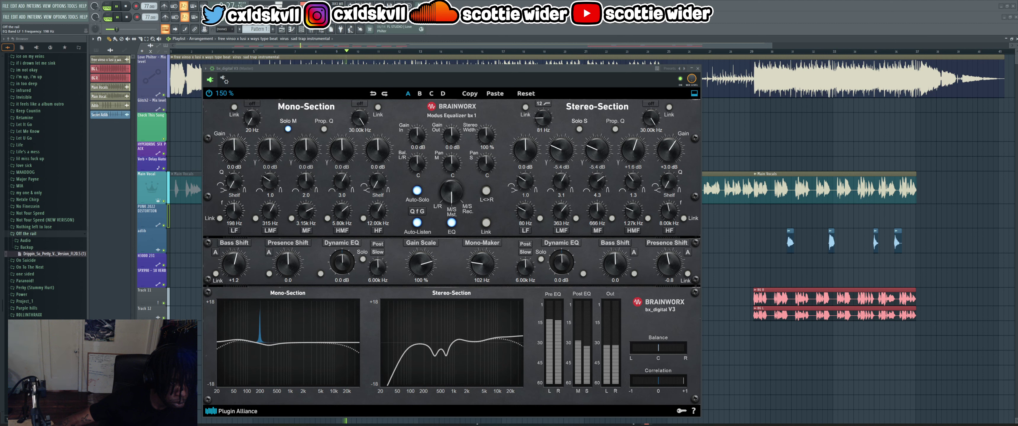
pyautogui.moveTo(234, 205); pyautogui.dragTo(234, 204)
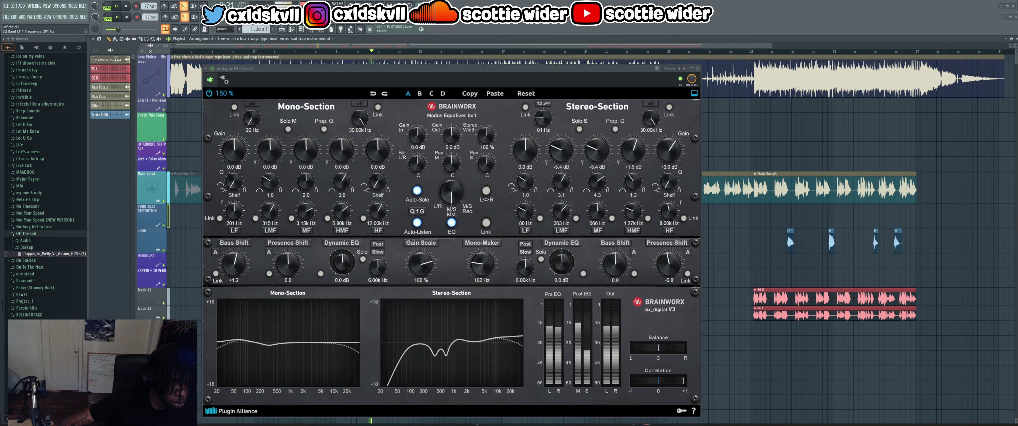
pyautogui.moveTo(234, 204); pyautogui.dragTo(234, 203)
pyautogui.click(234, 223)
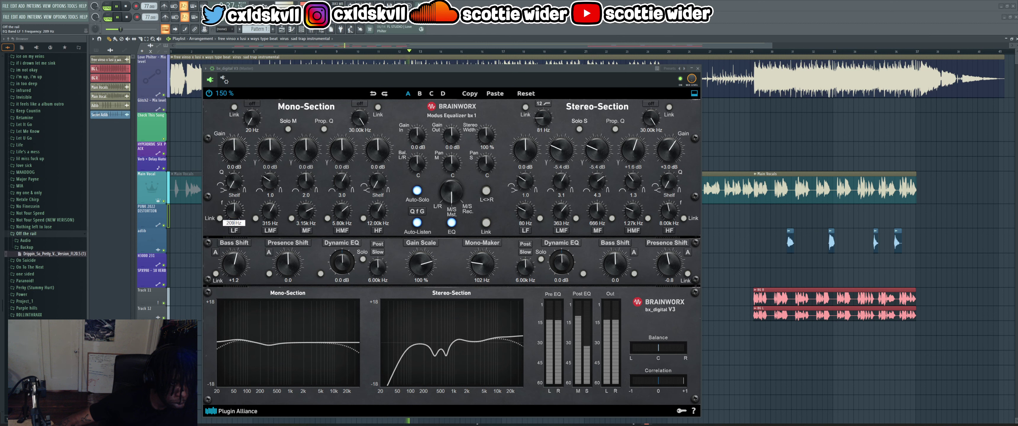
pyautogui.write('0')
pyautogui.press('Return')
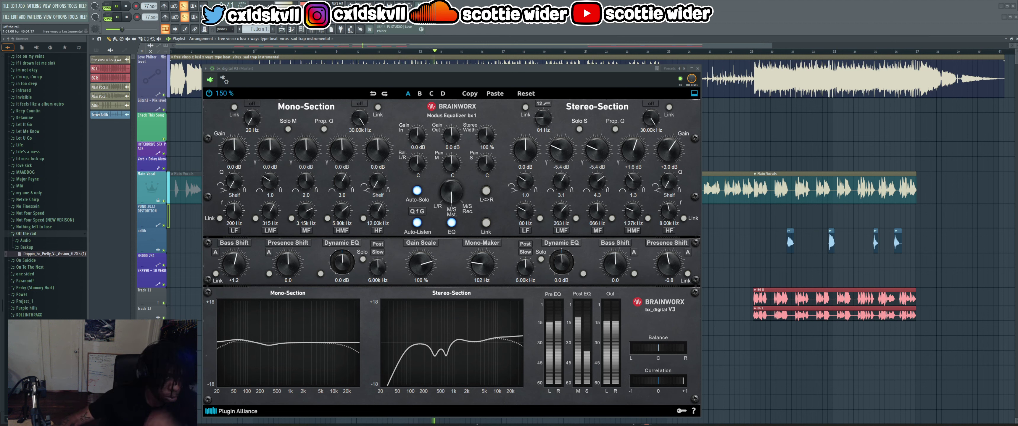
pyautogui.click(255, 50)
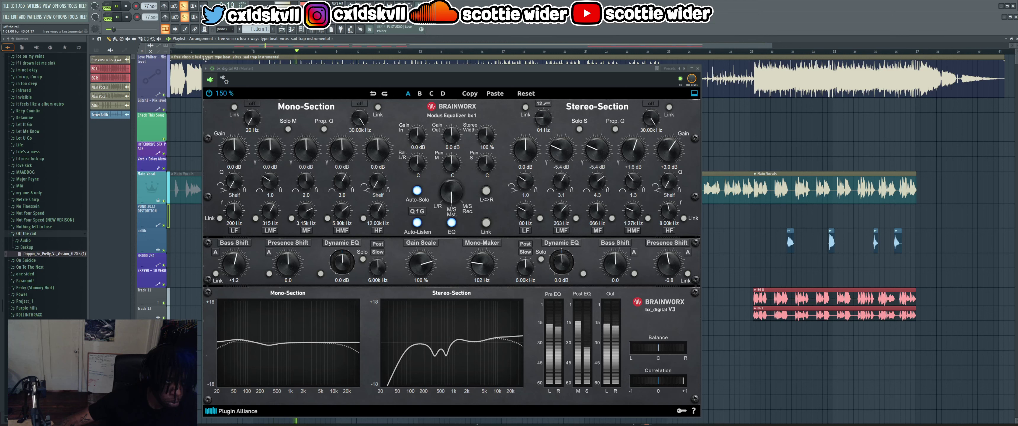
pyautogui.click(117, 17)
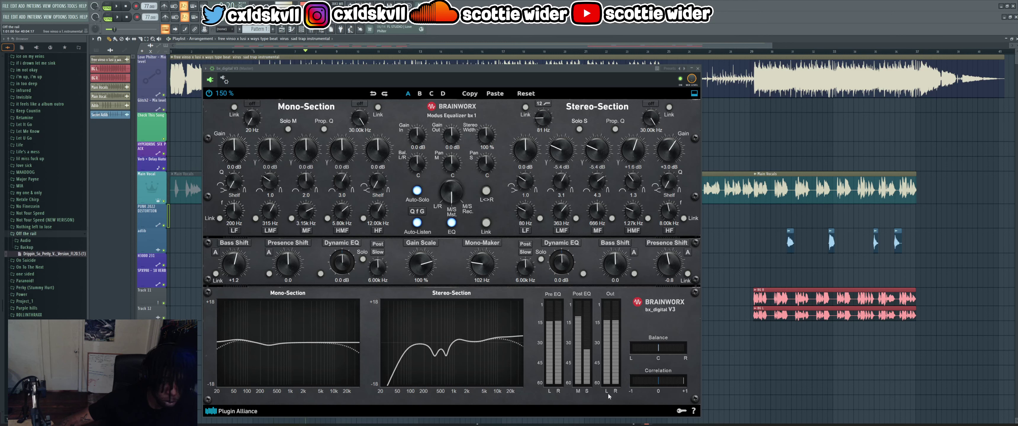
# - Restart playback and set the mono LF band's Q to 7.4
pyautogui.click(481, 423)
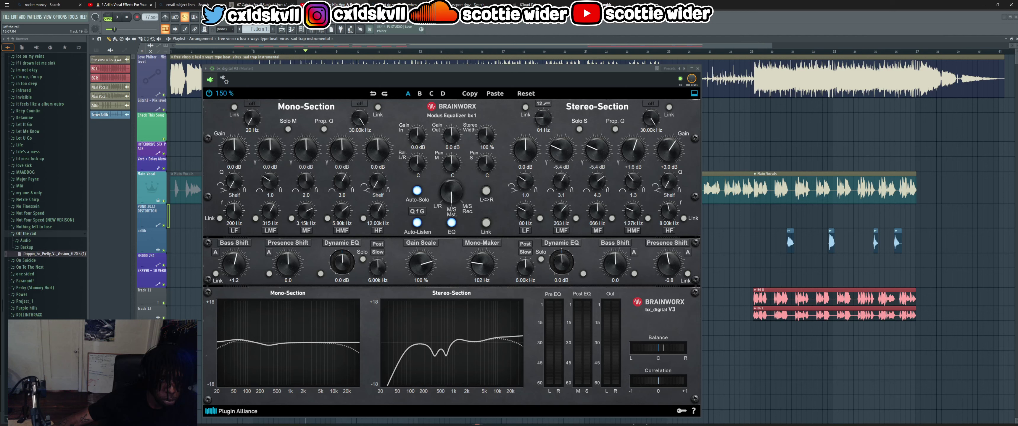
pyautogui.press('space')
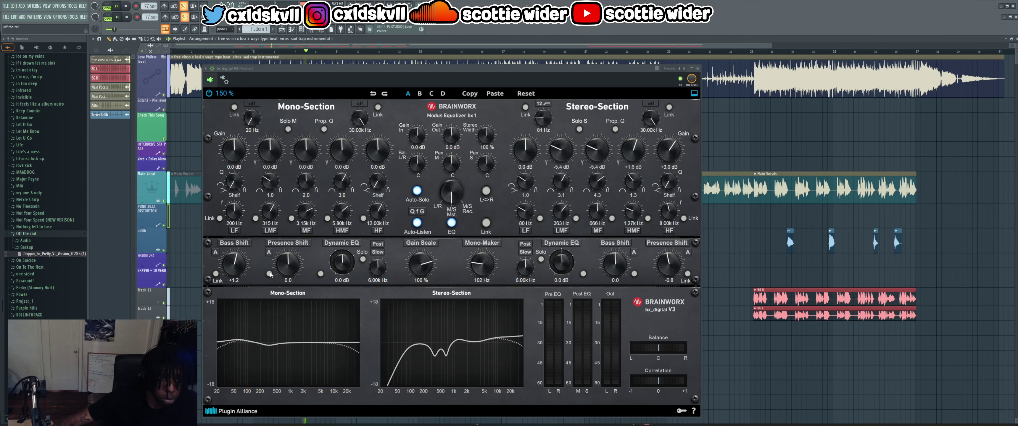
pyautogui.moveTo(237, 185)
pyautogui.mouseDown()
pyautogui.moveTo(234, 158)
pyautogui.moveTo(234, 194)
pyautogui.moveTo(234, 179)
pyautogui.mouseUp()
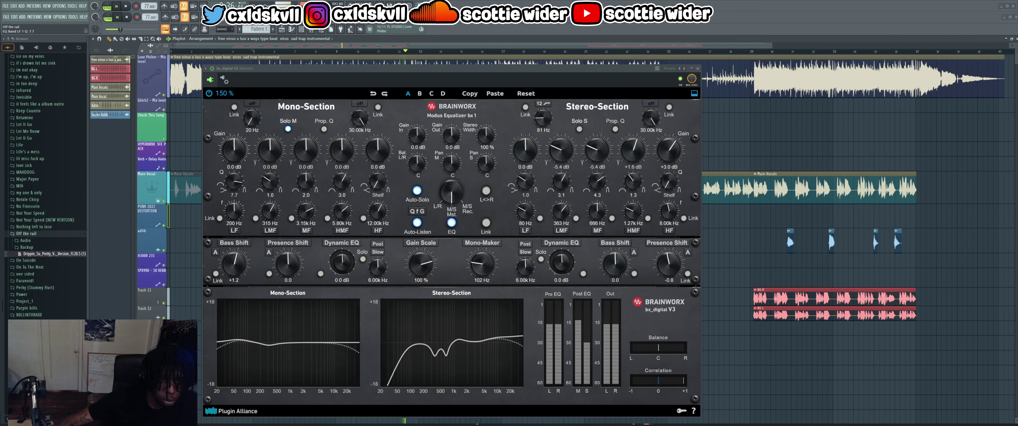
pyautogui.click(234, 195)
pyautogui.write('7.')
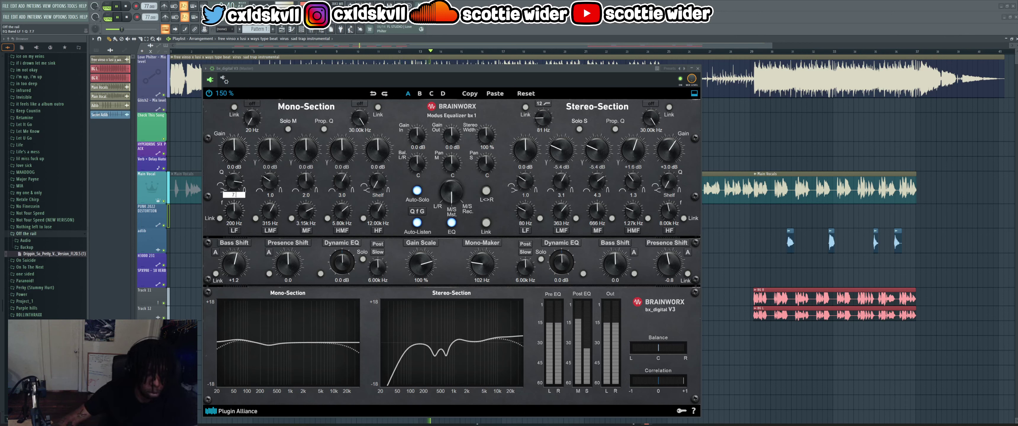
pyautogui.write('4')
pyautogui.press('Return')
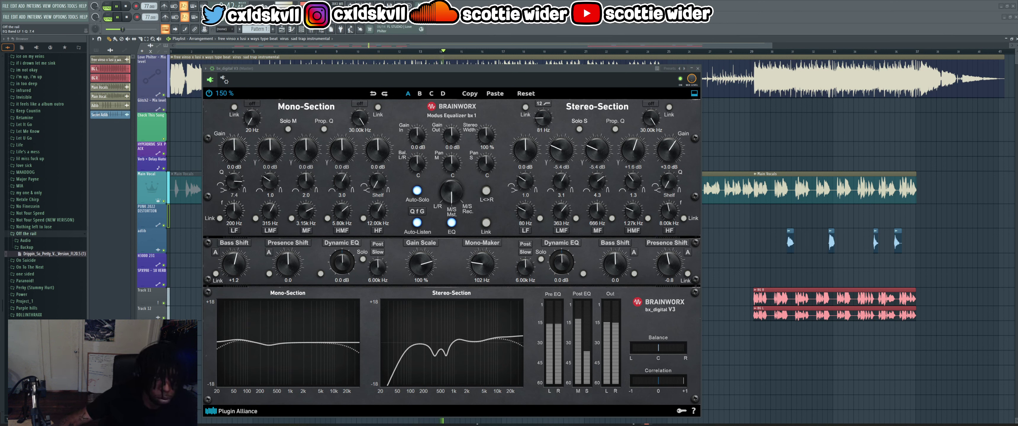
# - Replay the section, cut the mono LF band's gain to -3.2 dB, stop playback, and save the project
pyautogui.click(261, 52)
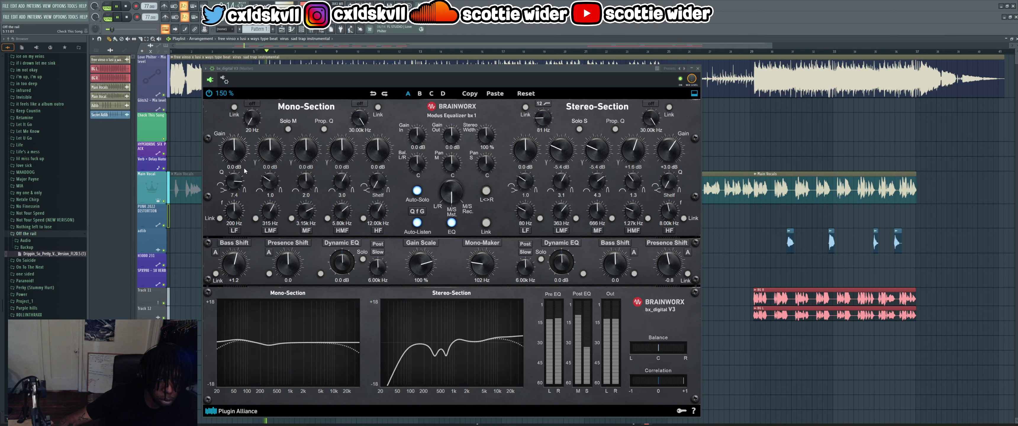
pyautogui.press('space')
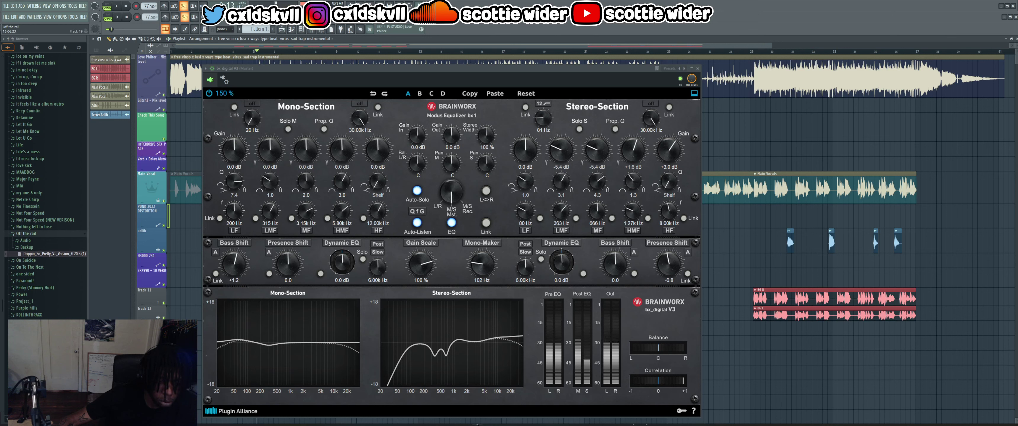
pyautogui.press('space')
pyautogui.moveTo(234, 150); pyautogui.dragTo(234, 155)
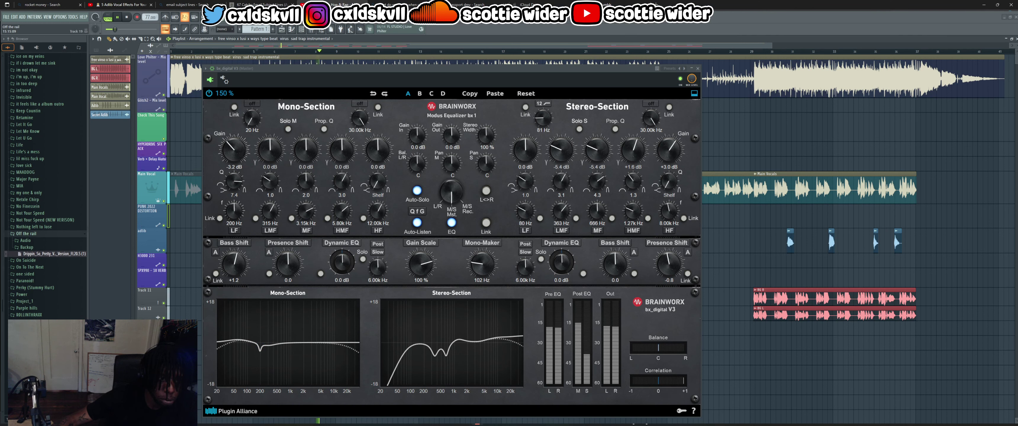
pyautogui.click(240, 213)
pyautogui.moveTo(239, 213); pyautogui.dragTo(234, 212)
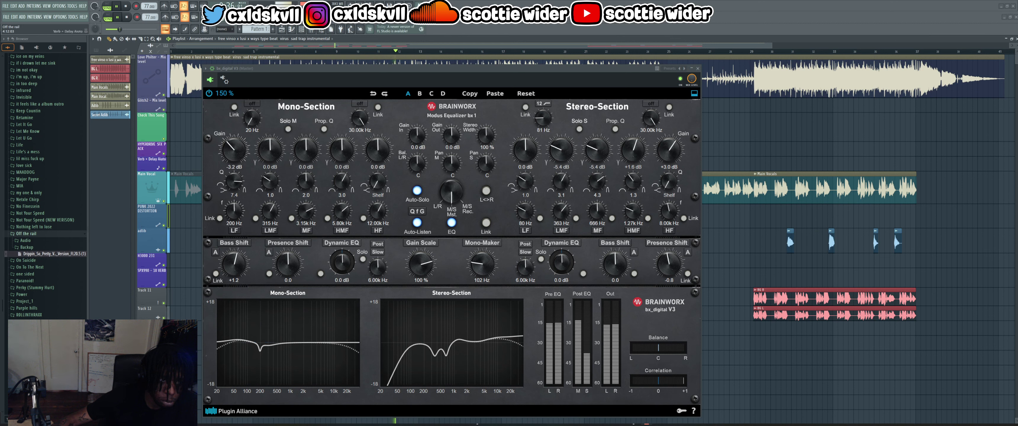
pyautogui.click(118, 17)
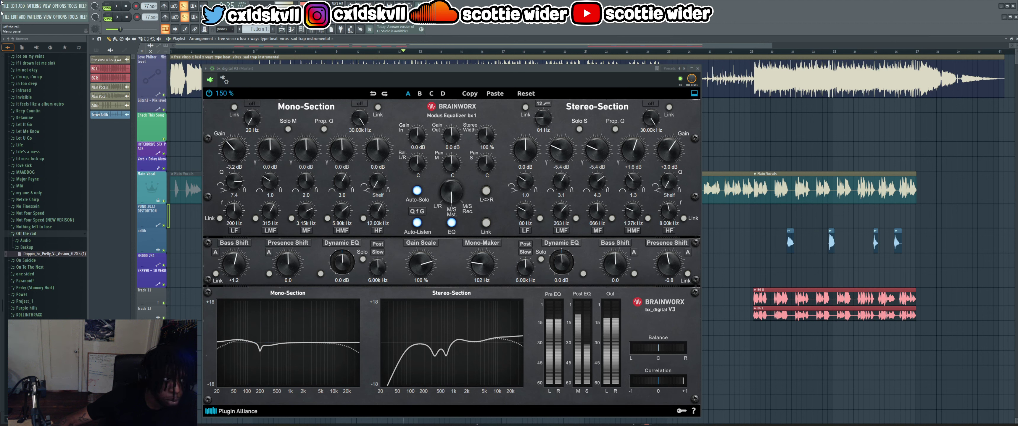
pyautogui.hotkey('ctrl', 's')
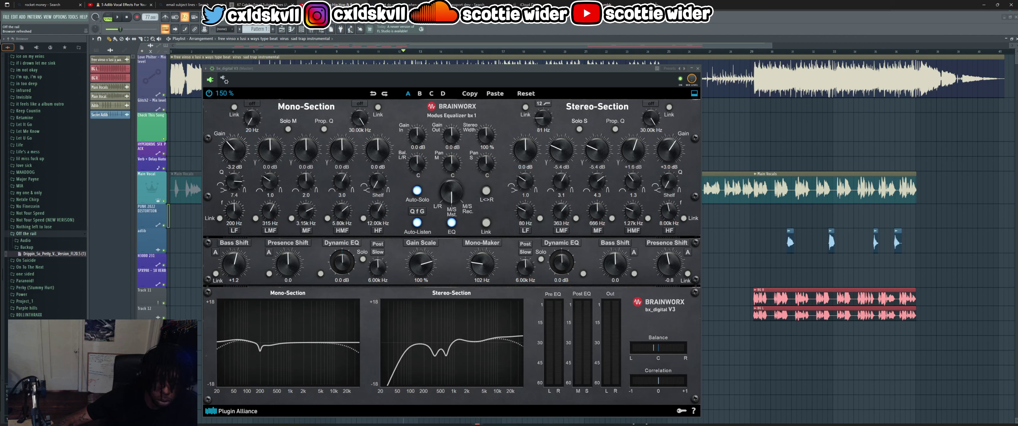
# - Try the mono Presence Shift at +12.0 during playback, reduce it to +2.7, and replay the section
pyautogui.press('space')
pyautogui.moveTo(290, 268); pyautogui.dragTo(290, 241)
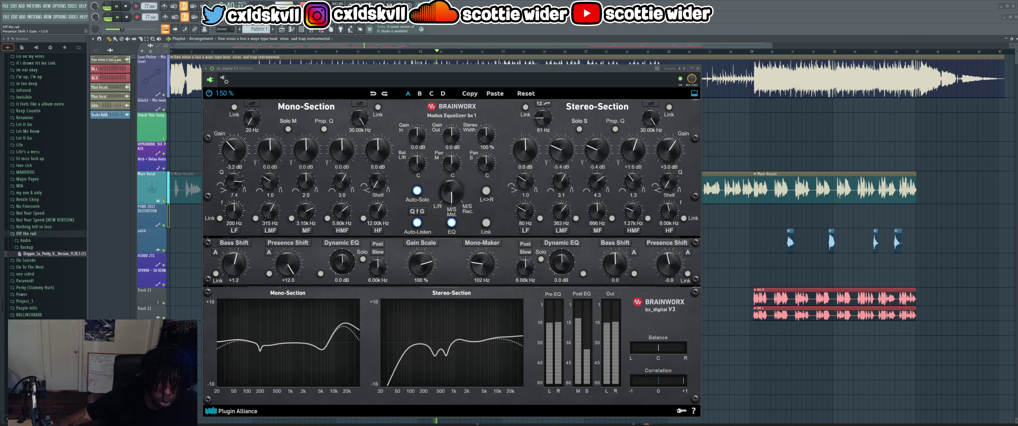
pyautogui.moveTo(290, 242); pyautogui.dragTo(289, 253)
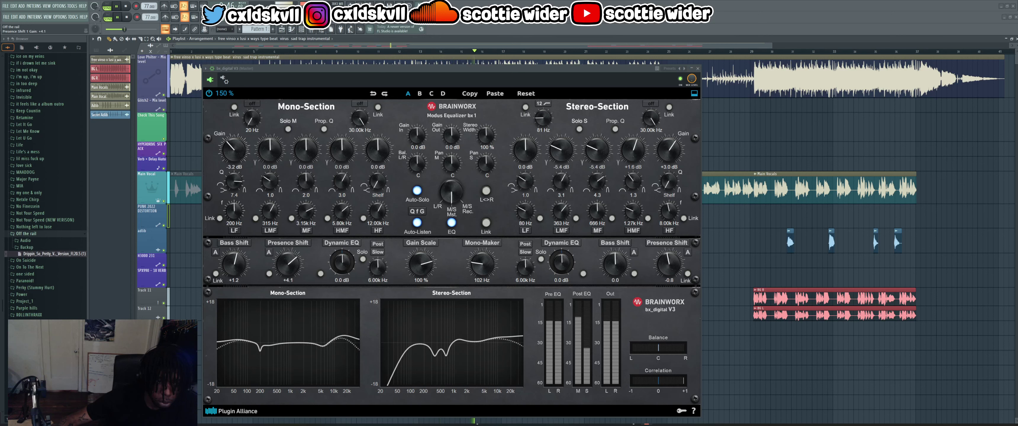
pyautogui.moveTo(290, 254); pyautogui.dragTo(290, 255)
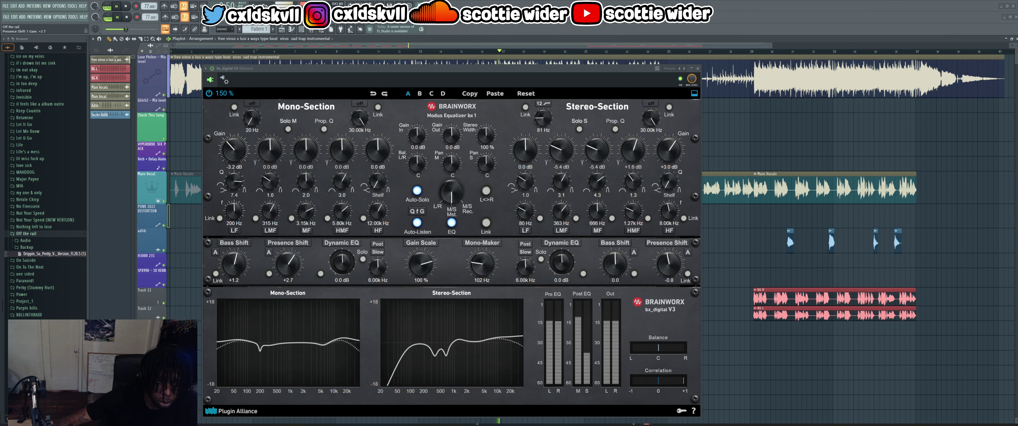
pyautogui.click(253, 52)
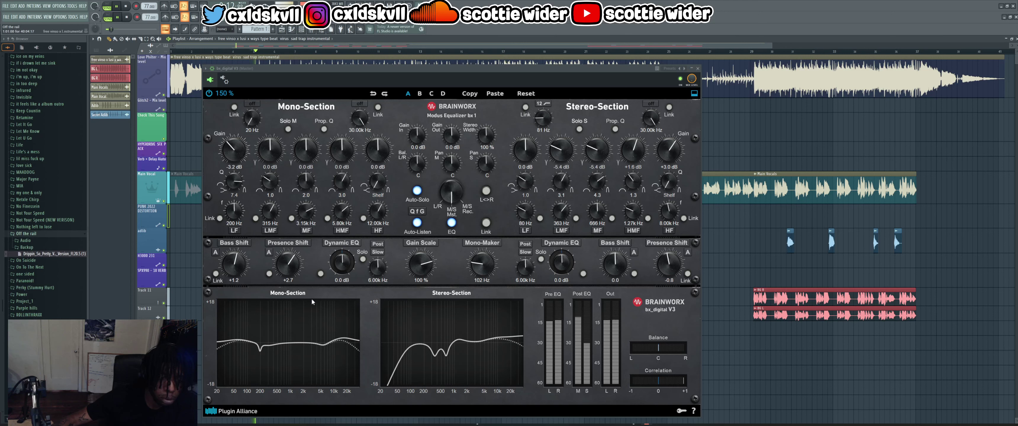
# - Solo the mono section, try mono Presence Shift values down to +1.2 during playback, and bring it back to +2.1
pyautogui.click(289, 129)
pyautogui.moveTo(288, 263); pyautogui.dragTo(288, 266)
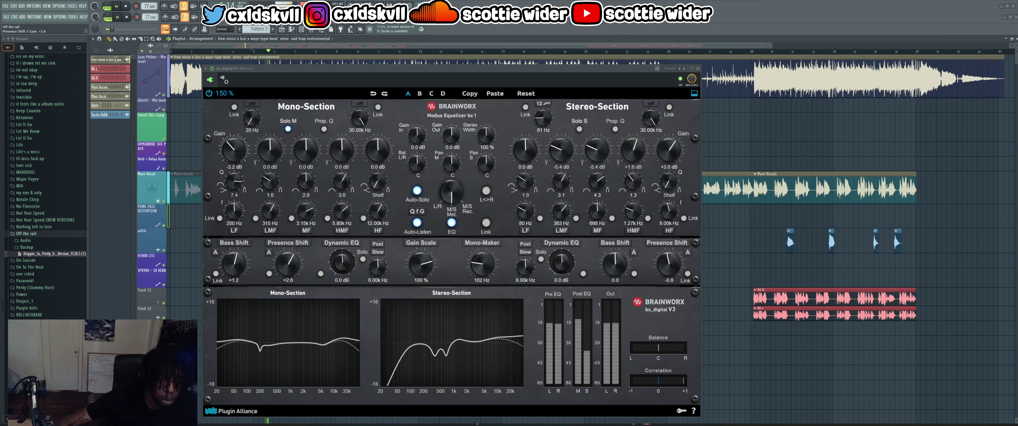
pyautogui.scroll(-1, 289, 264)
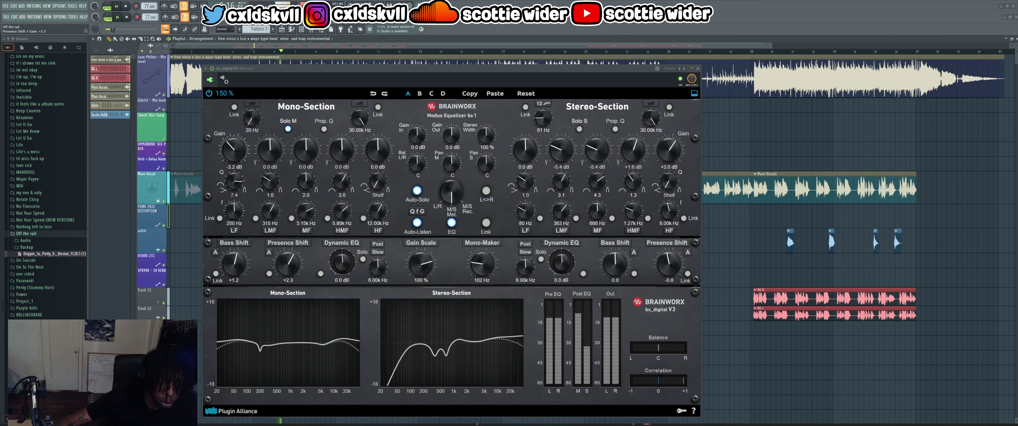
pyautogui.scroll(-3, 289, 264)
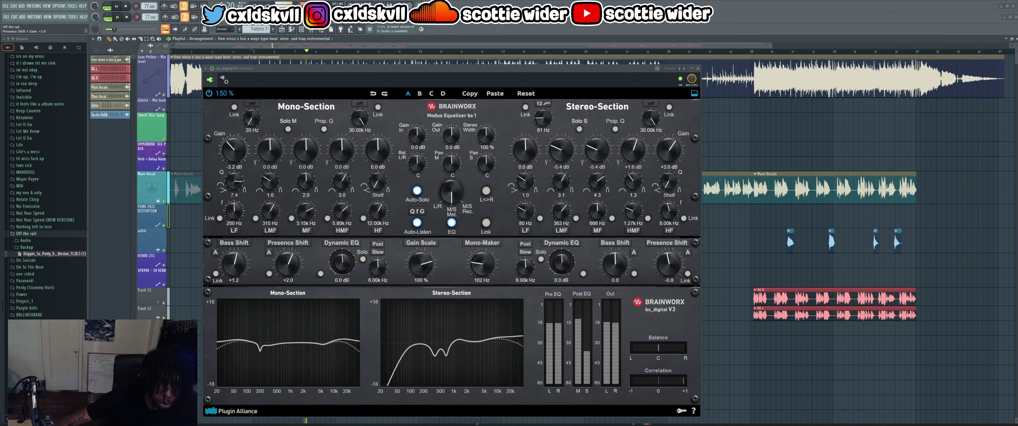
pyautogui.scroll(-4, 289, 263)
pyautogui.scroll(-3, 288, 263)
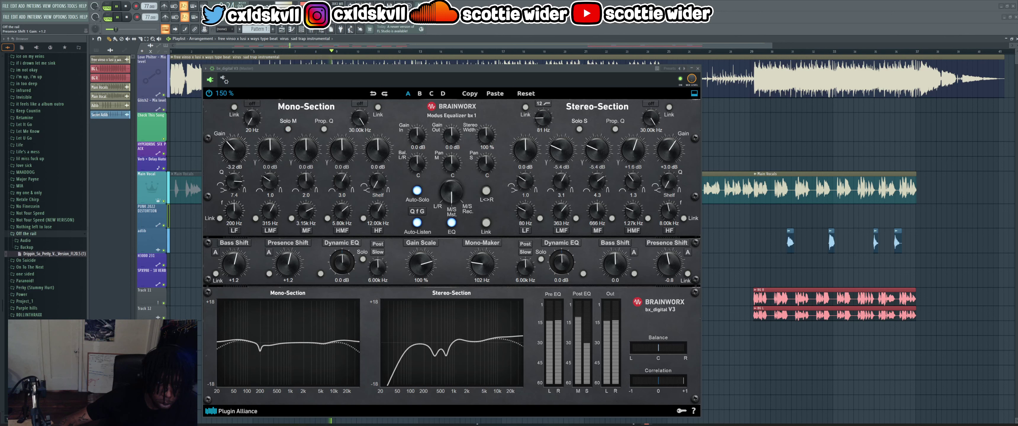
pyautogui.scroll(4, 289, 263)
pyautogui.scroll(5, 288, 264)
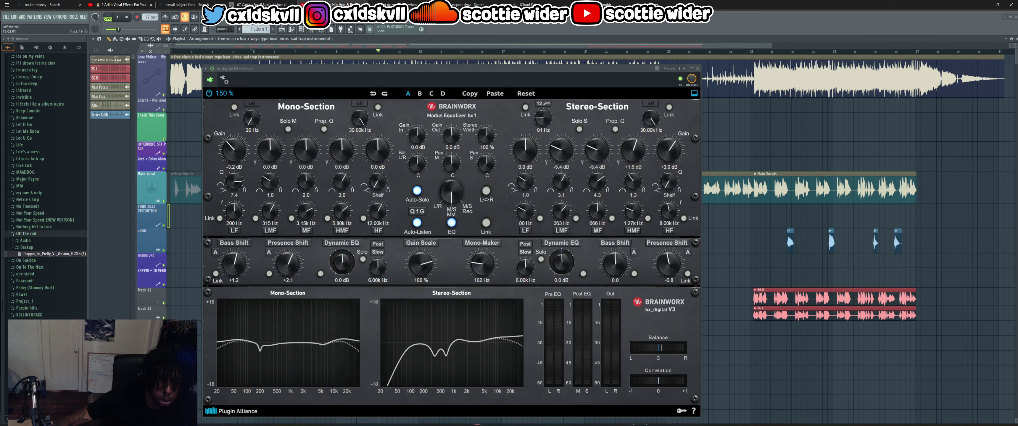
# - Resume playback, lower the mono Presence Shift to -4.0, and replay the section from the start of the vocals
pyautogui.click(646, 423)
pyautogui.press('space')
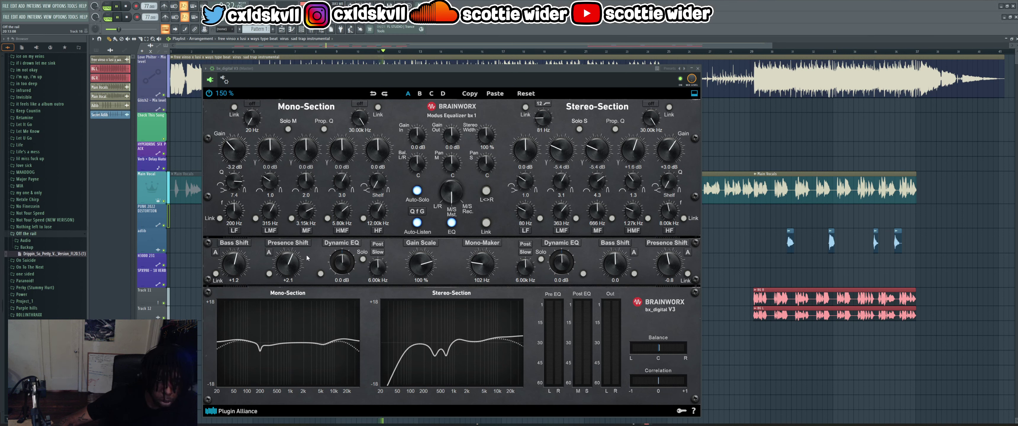
pyautogui.moveTo(288, 263); pyautogui.dragTo(289, 281)
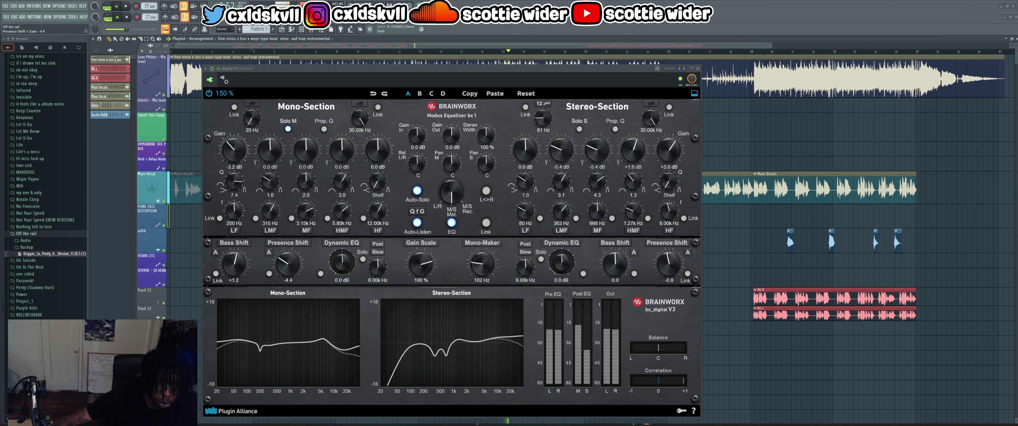
pyautogui.moveTo(289, 282); pyautogui.dragTo(289, 283)
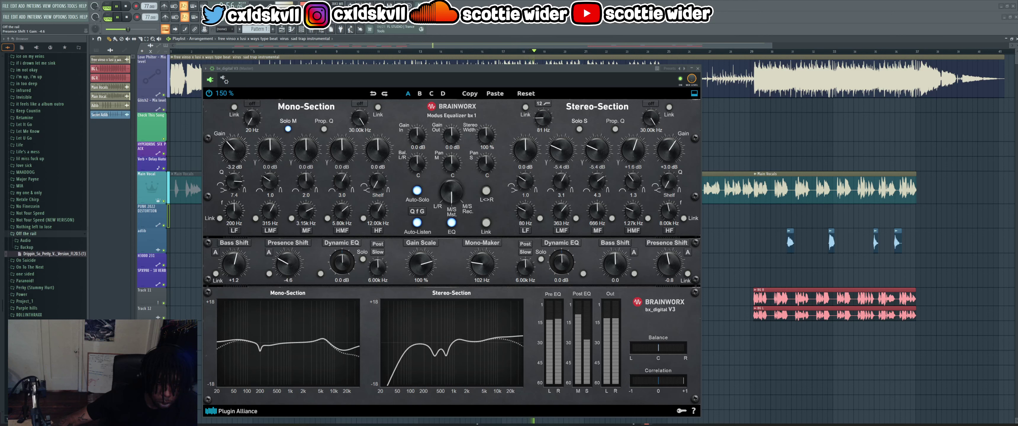
pyautogui.moveTo(288, 280); pyautogui.dragTo(289, 279)
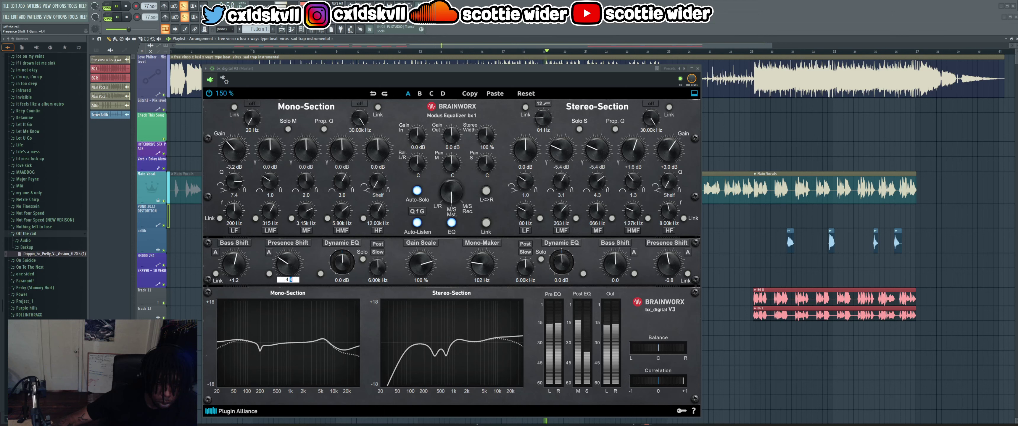
pyautogui.write('0')
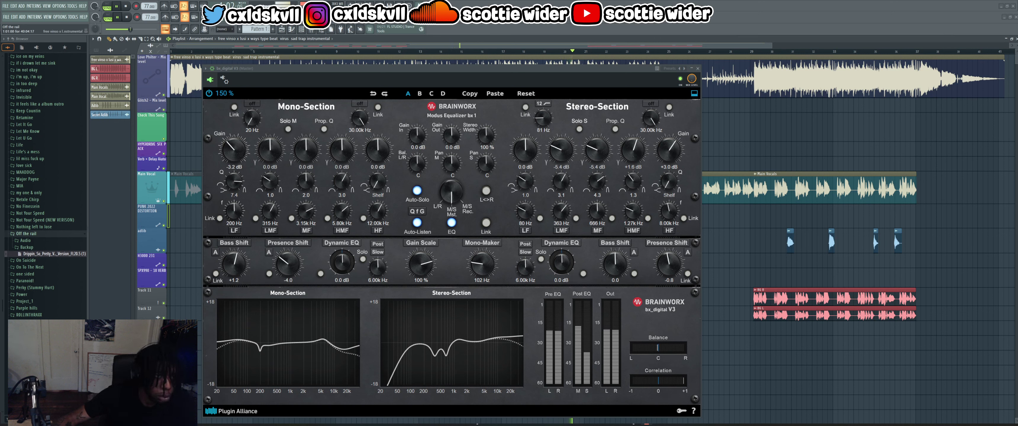
pyautogui.click(256, 51)
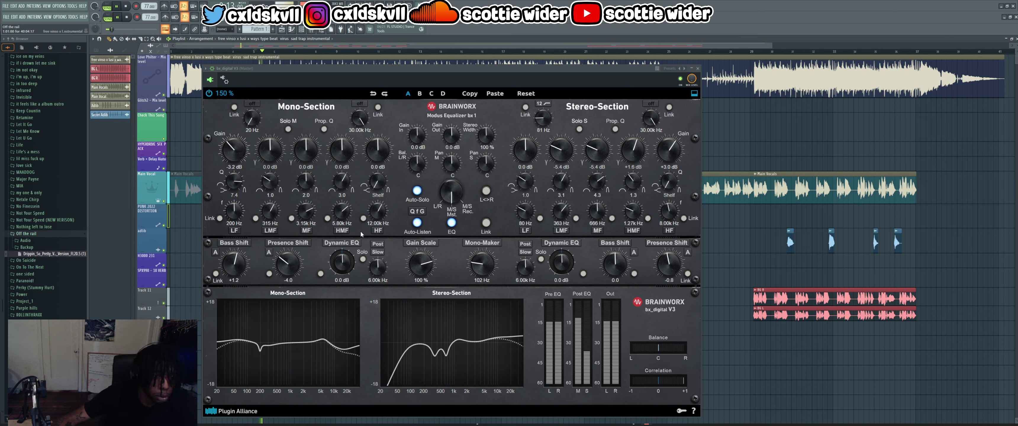
pyautogui.press('space')
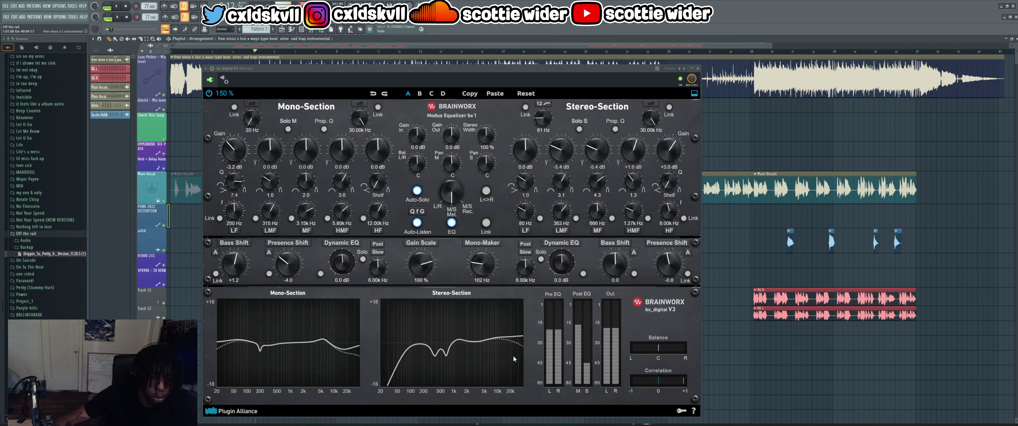
# - Set the mono HF band's frequency to 9.00 kHz, then shrink the bx_digital V3 window and move it aside
pyautogui.hotkey('alt', 'Tab')
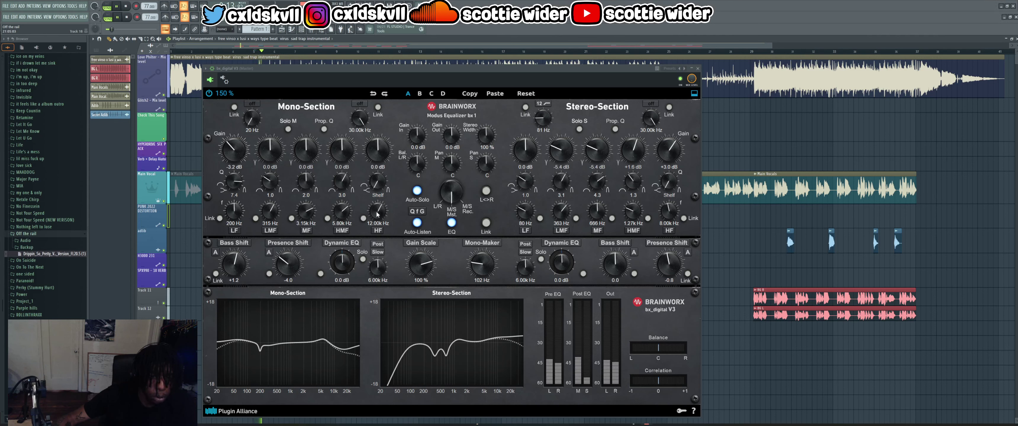
pyautogui.click(378, 213)
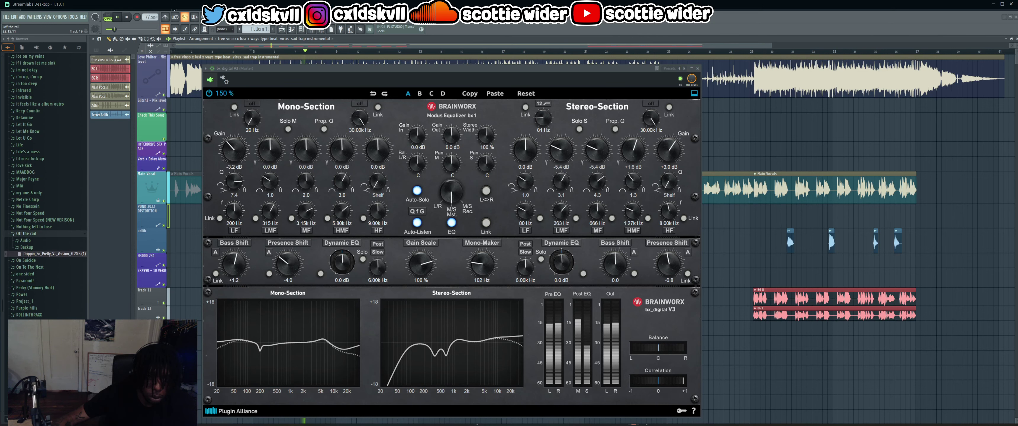
pyautogui.moveTo(451, 68); pyautogui.dragTo(448, 69)
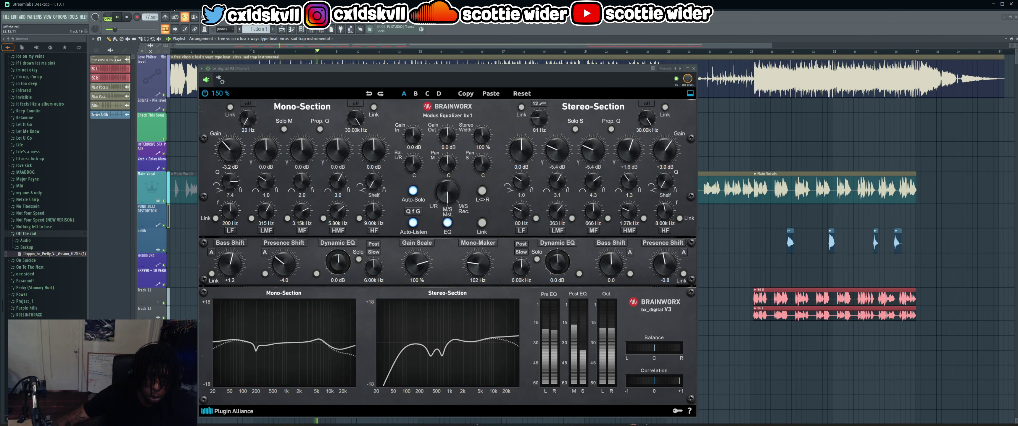
pyautogui.moveTo(199, 65); pyautogui.dragTo(350, 174)
pyautogui.moveTo(523, 176); pyautogui.dragTo(575, 122)
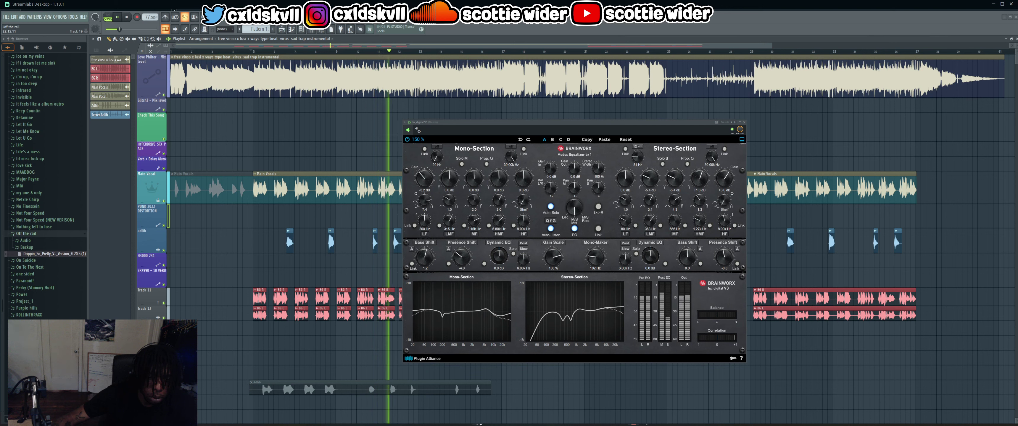
# - Restart playback at the start of the vocals, fine-tune the mono Presence Shift gain, and replay the section
pyautogui.click(634, 420)
pyautogui.click(648, 423)
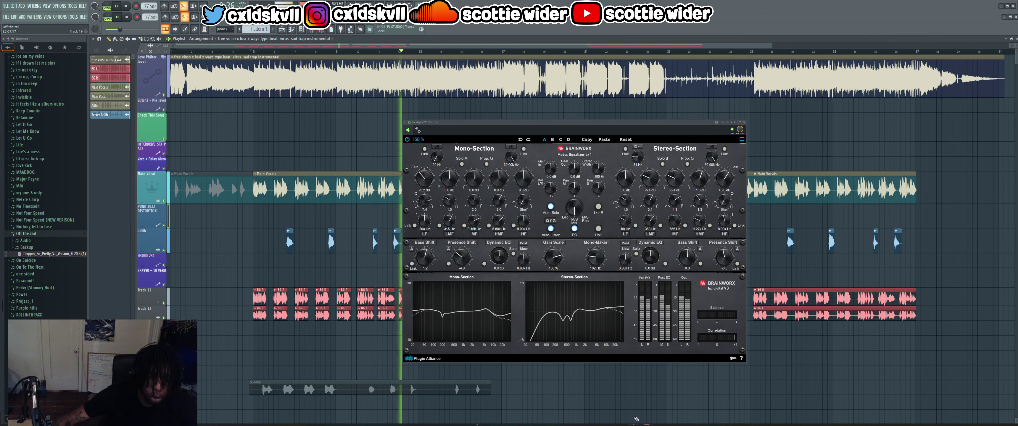
pyautogui.press('space')
pyautogui.press('space')
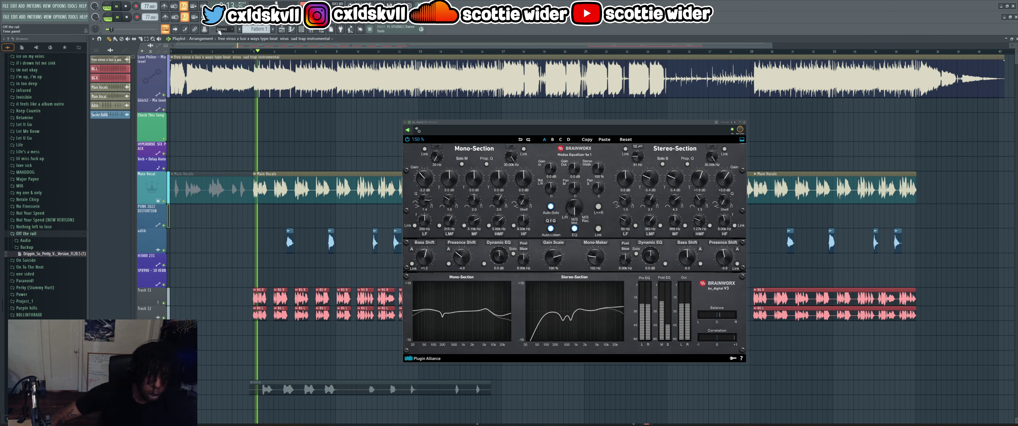
pyautogui.moveTo(461, 256); pyautogui.dragTo(462, 258)
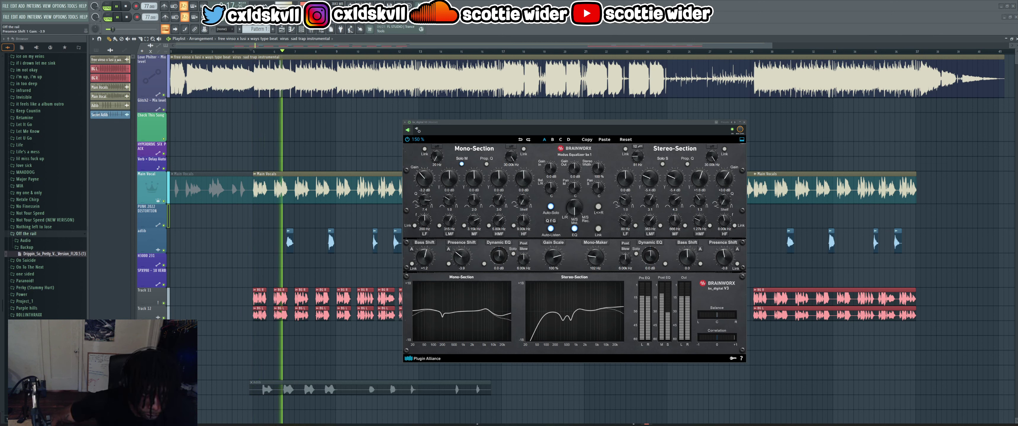
pyautogui.scroll(1, 461, 257)
pyautogui.moveTo(462, 257); pyautogui.dragTo(461, 256)
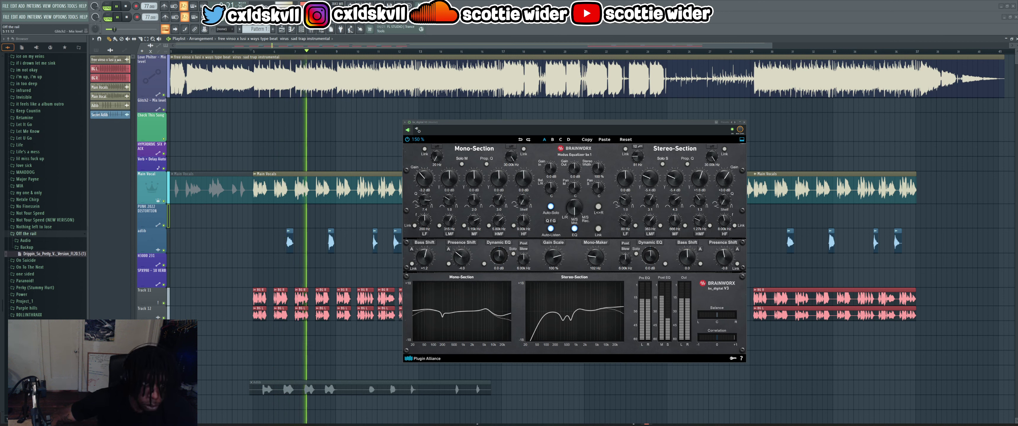
pyautogui.click(259, 52)
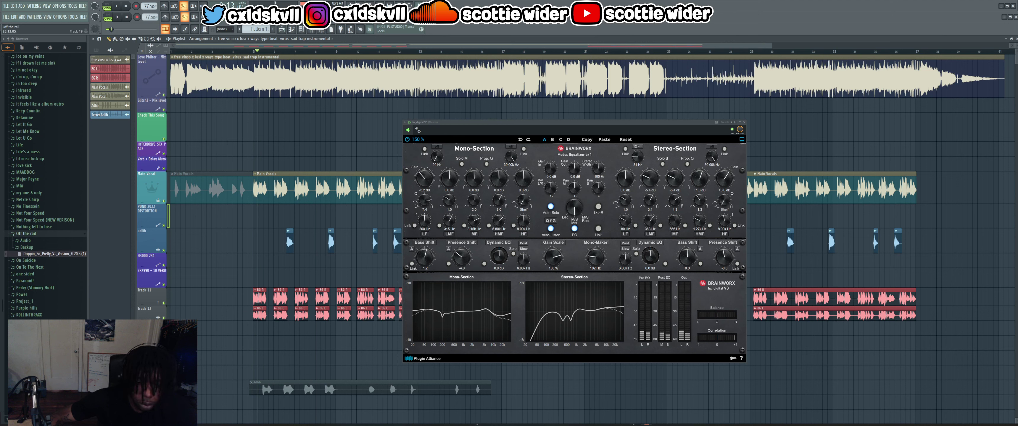
# - Switch to Streamlabs Desktop and the browser, return to the project, and start playback of the section
pyautogui.click(638, 424)
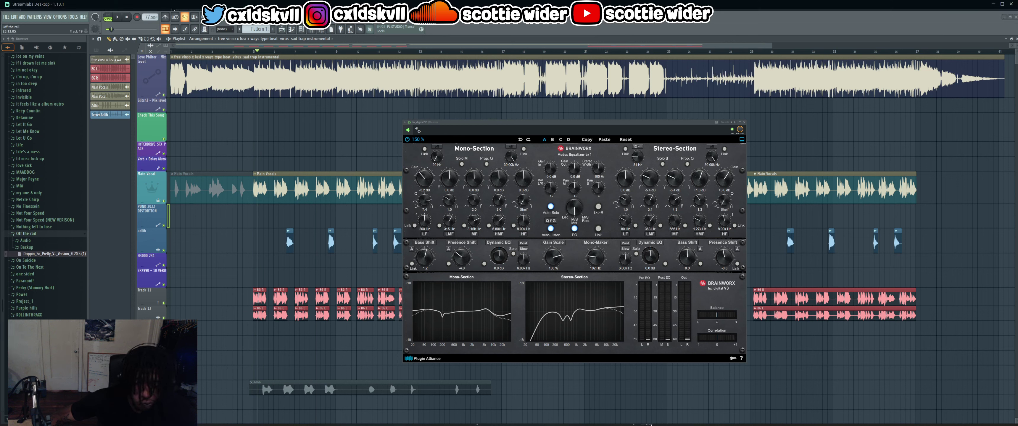
pyautogui.click(603, 423)
pyautogui.click(478, 423)
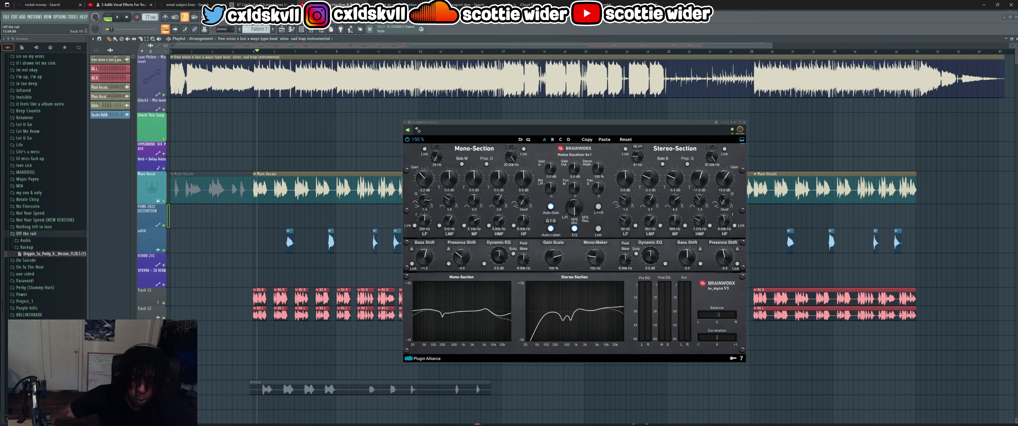
pyautogui.click(646, 424)
pyautogui.press('space')
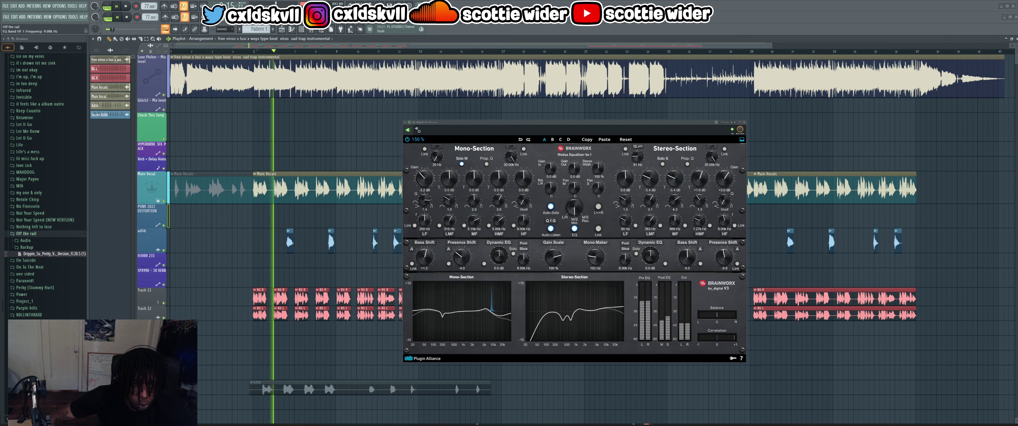
# - Fine-tune the mono HF band's frequency during playback, enter 6 as its value, stop playback, and switch to the browser
pyautogui.moveTo(523, 224); pyautogui.dragTo(522, 221)
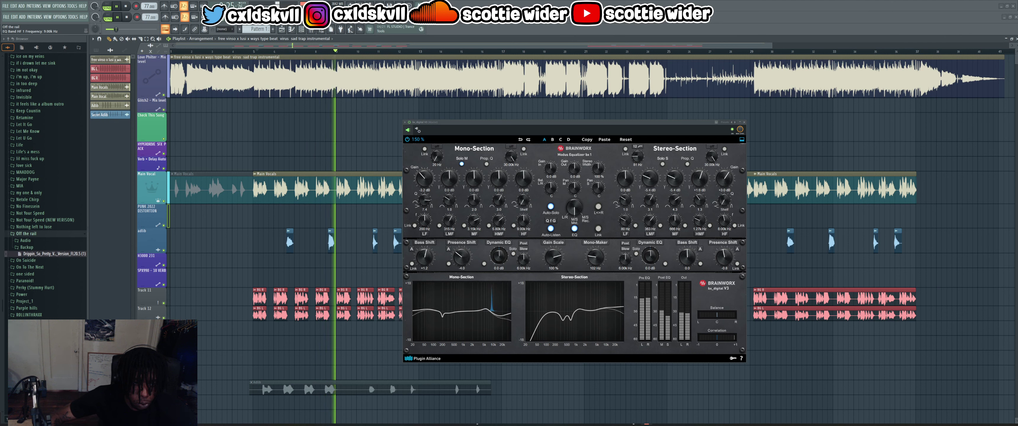
pyautogui.moveTo(522, 221); pyautogui.dragTo(522, 223)
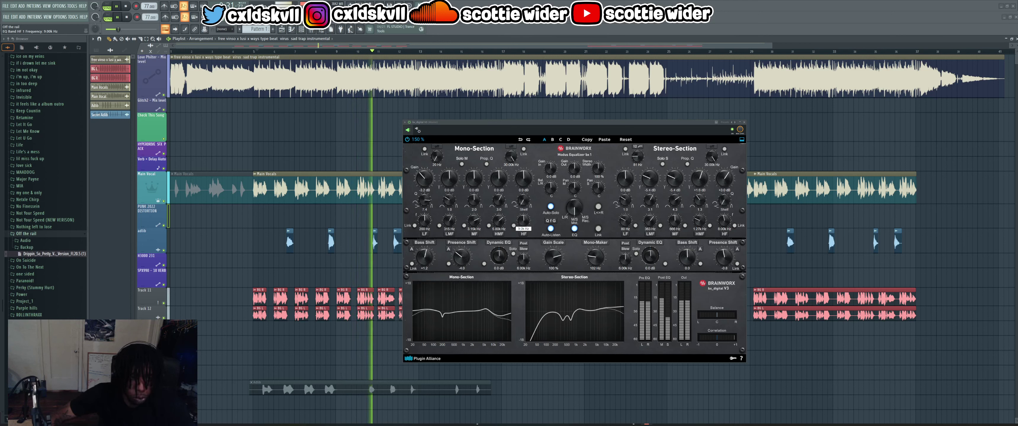
pyautogui.write('6')
pyautogui.press('Return')
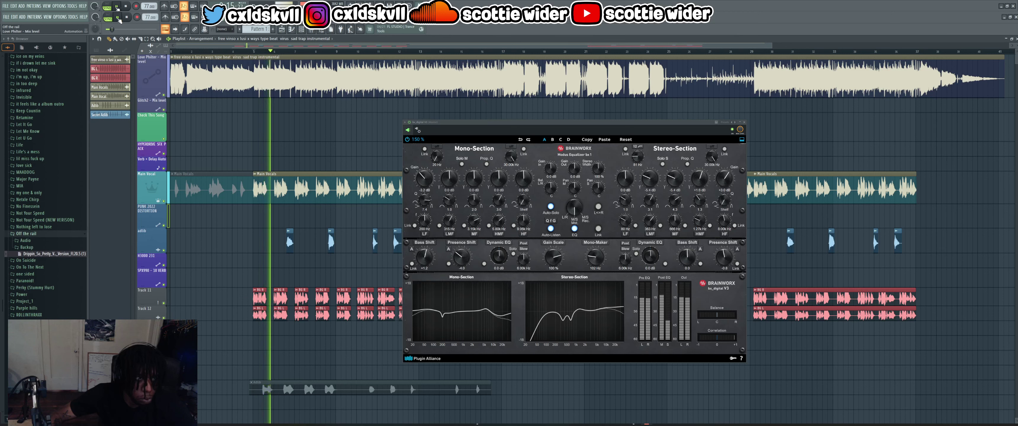
pyautogui.press('space')
pyautogui.click(477, 425)
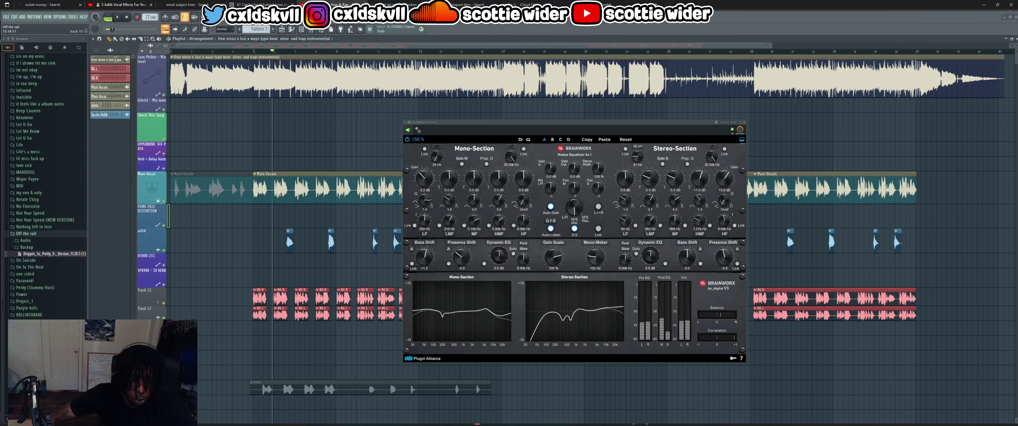
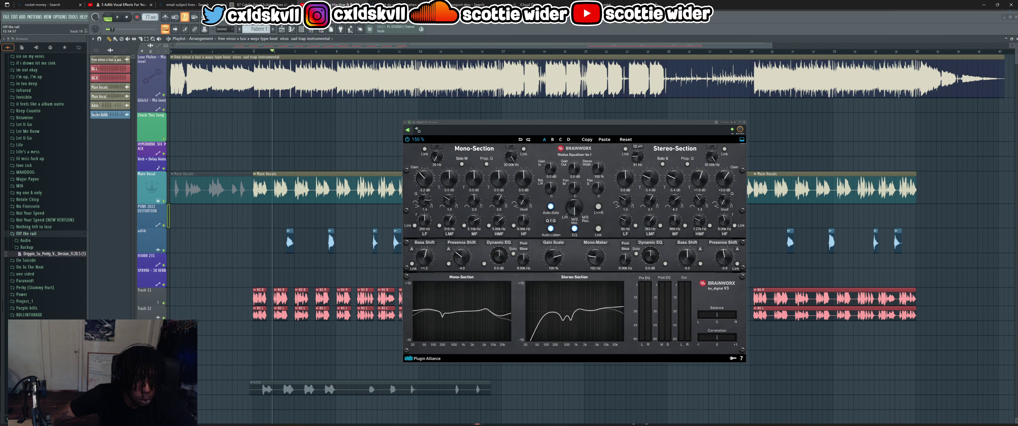
# - Play the section and audition the mono Presence Shift gain at +12.0 before bringing it back down
pyautogui.press('space')
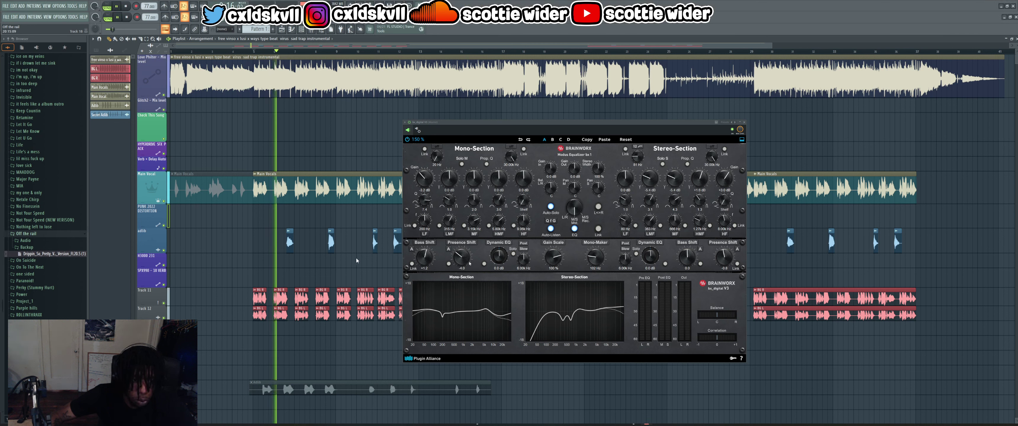
pyautogui.moveTo(462, 258); pyautogui.dragTo(461, 222)
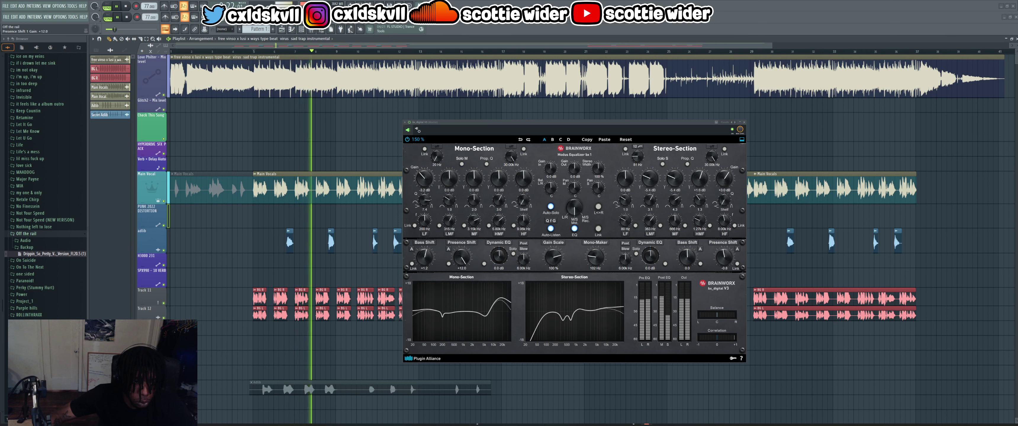
pyautogui.moveTo(462, 257)
pyautogui.mouseDown()
pyautogui.moveTo(461, 285)
pyautogui.moveTo(462, 251)
pyautogui.moveTo(462, 263)
pyautogui.mouseUp()
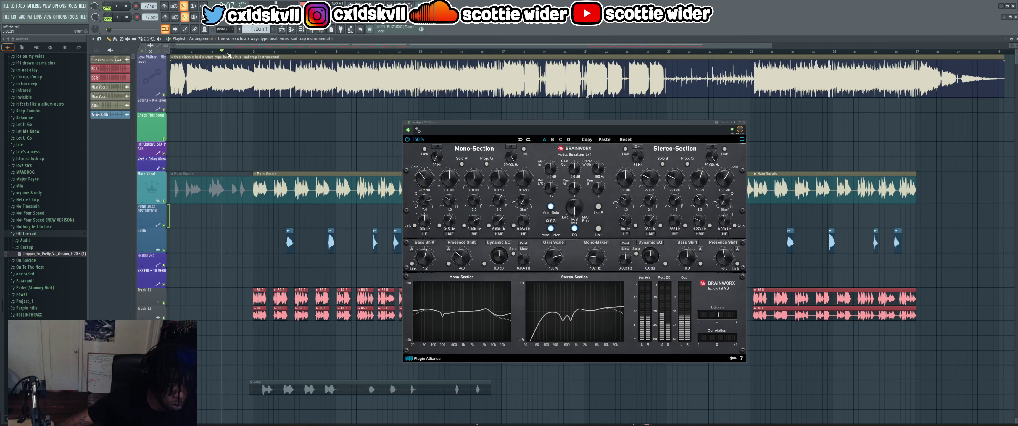
# - Replay the passage leading into the vocals several times, switching between the project and the browser to compare the sound
pyautogui.press('space')
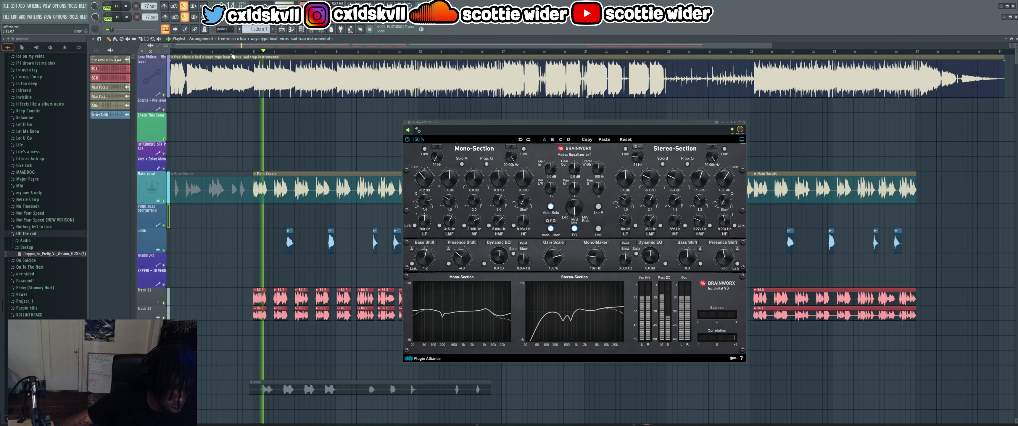
pyautogui.press('space')
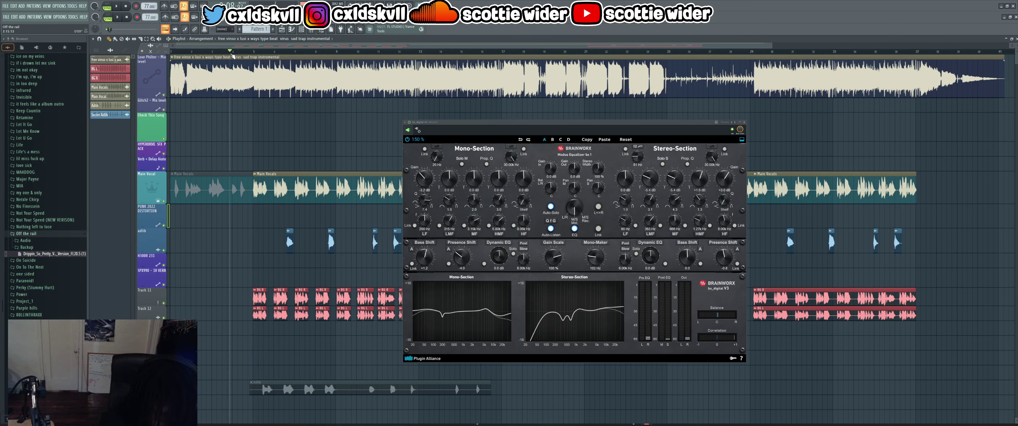
pyautogui.press('space')
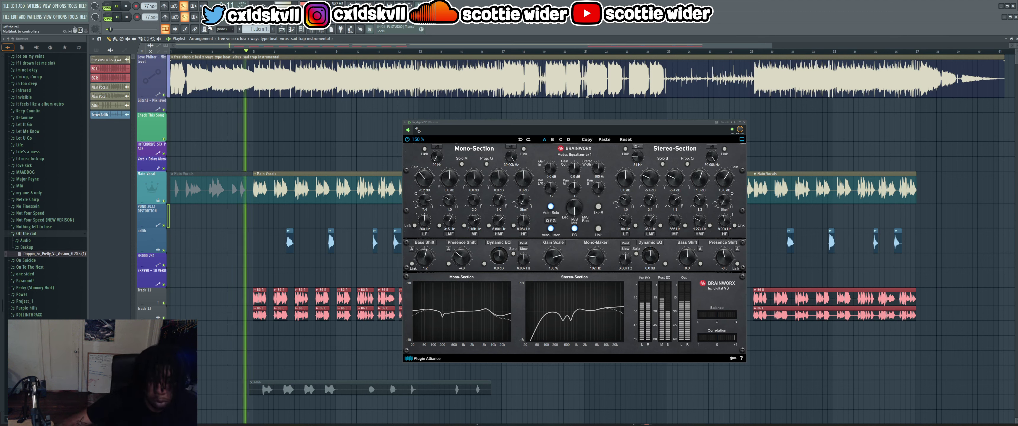
pyautogui.press('space')
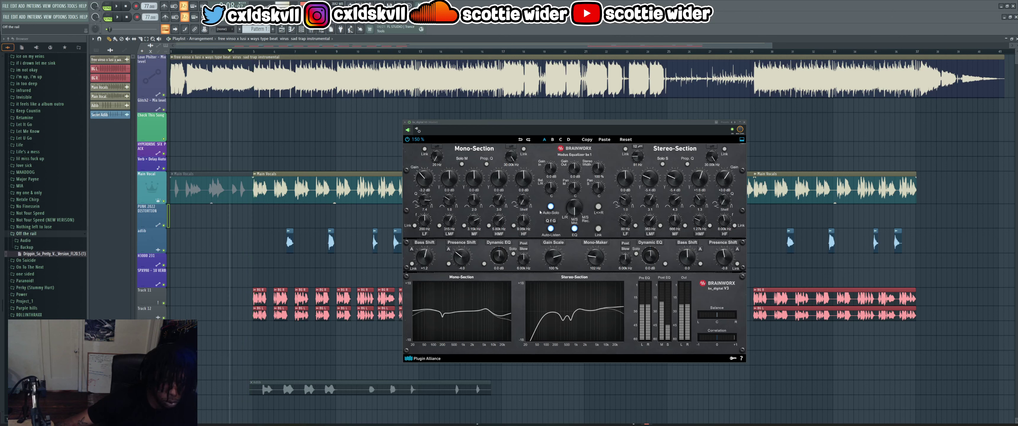
pyautogui.hotkey('alt', 'Tab')
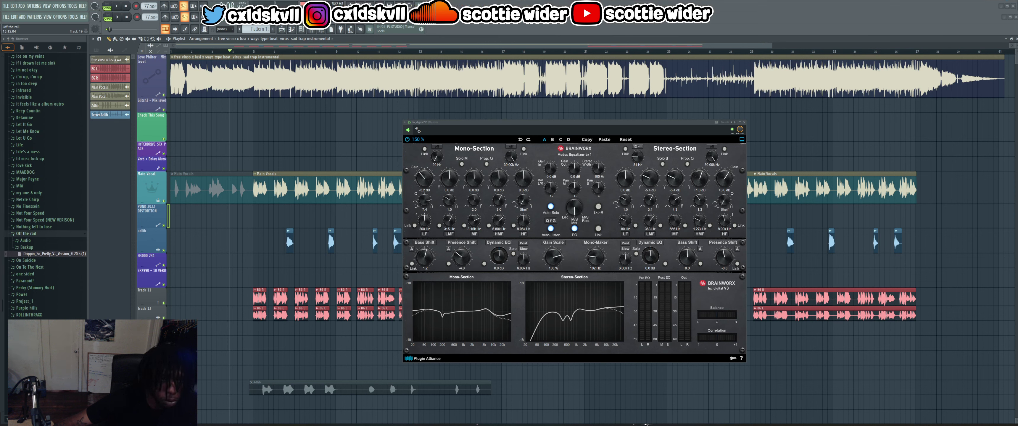
pyautogui.press('space')
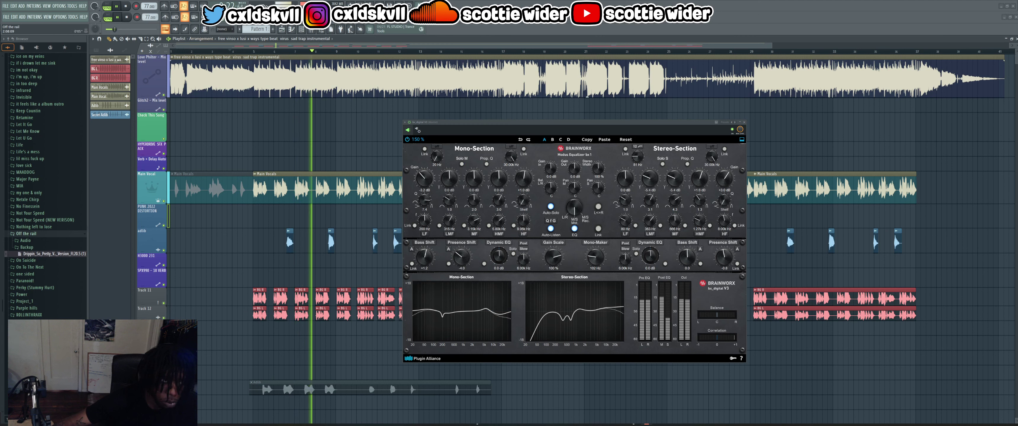
pyautogui.press('space')
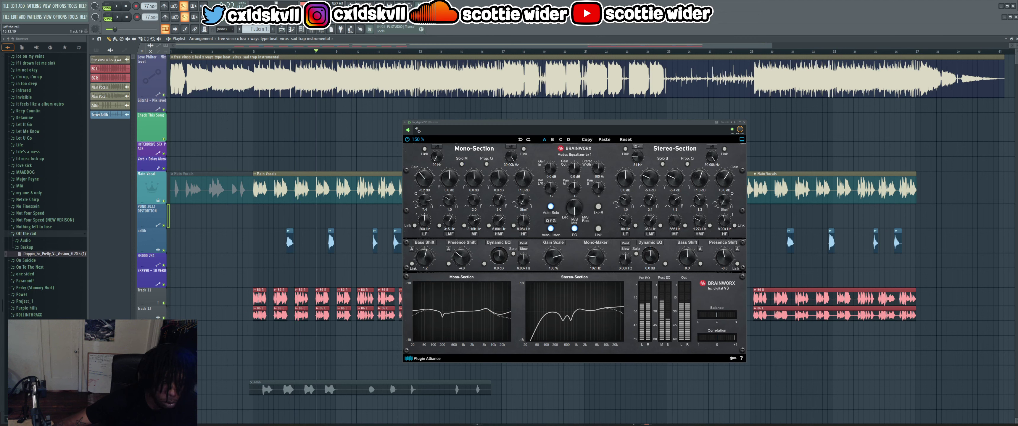
pyautogui.hotkey('alt', 'Tab')
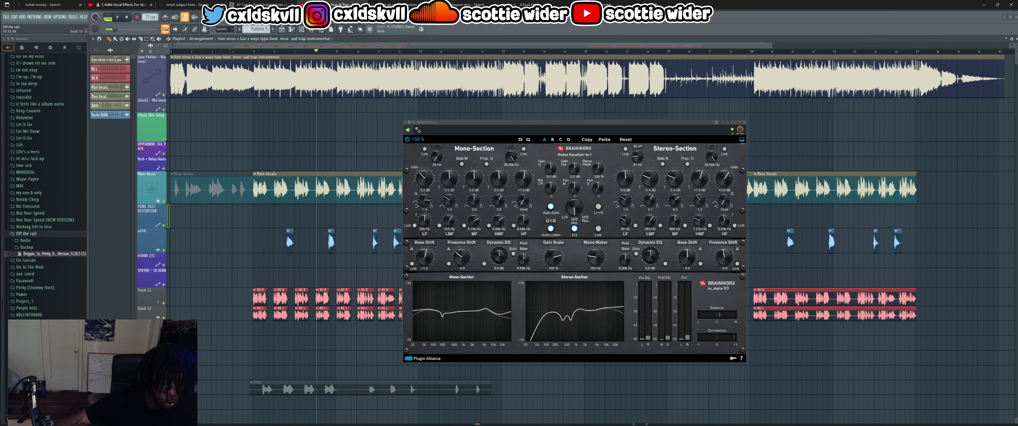
pyautogui.press('space')
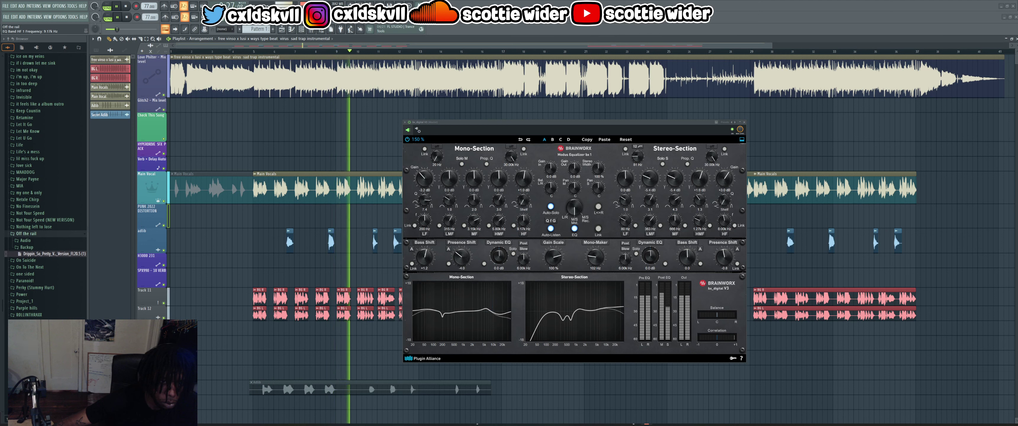
# - Restart playback at the start of the vocals and audition mono HF band gain boosts up to +12.0 dB
pyautogui.click(246, 52)
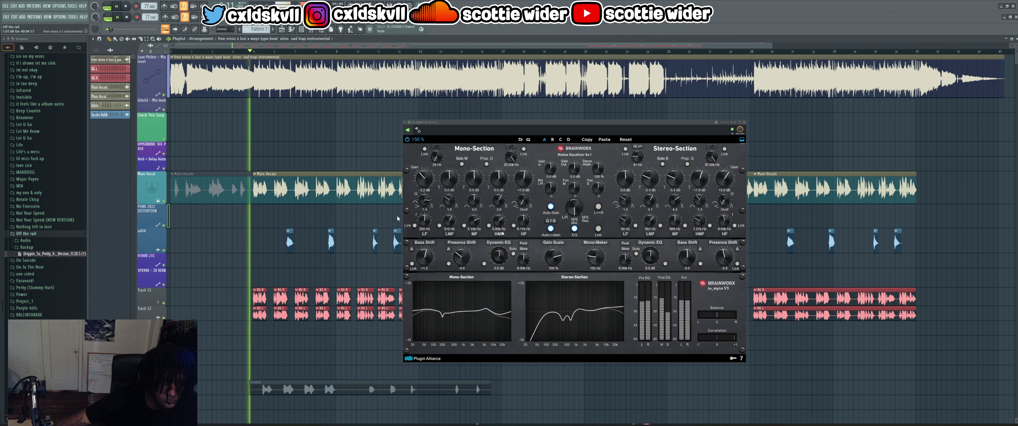
pyautogui.moveTo(523, 178)
pyautogui.mouseDown()
pyautogui.moveTo(523, 144)
pyautogui.moveTo(523, 176)
pyautogui.mouseUp()
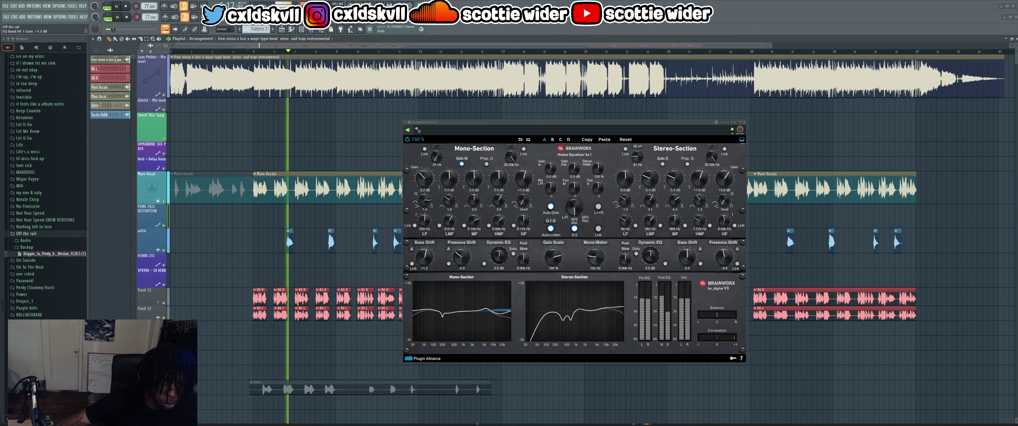
pyautogui.click(475, 425)
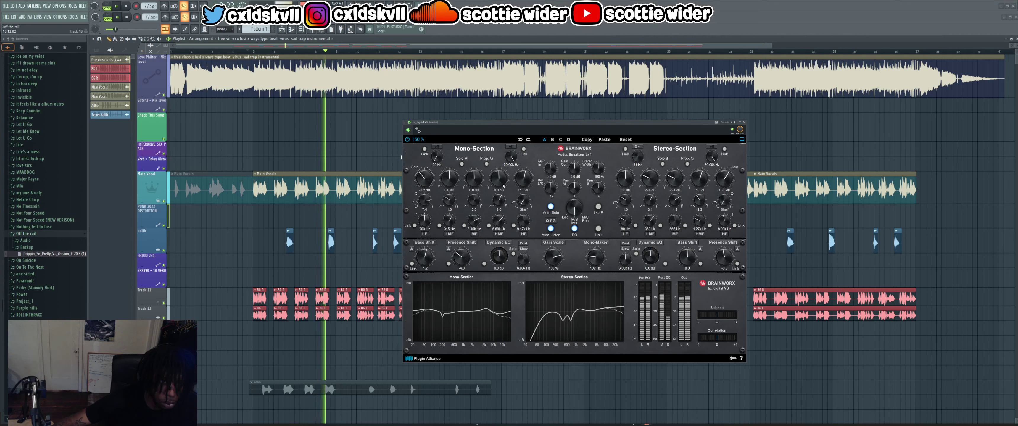
pyautogui.moveTo(498, 179); pyautogui.dragTo(499, 179)
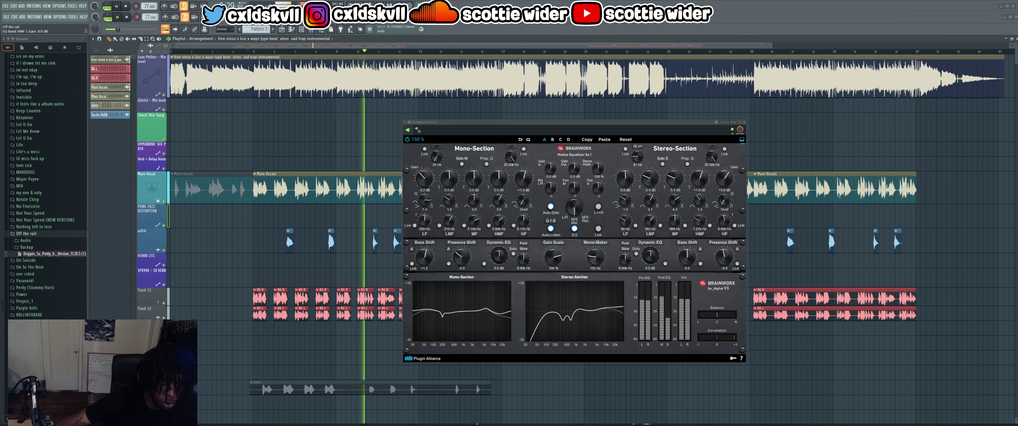
pyautogui.moveTo(461, 256); pyautogui.dragTo(462, 245)
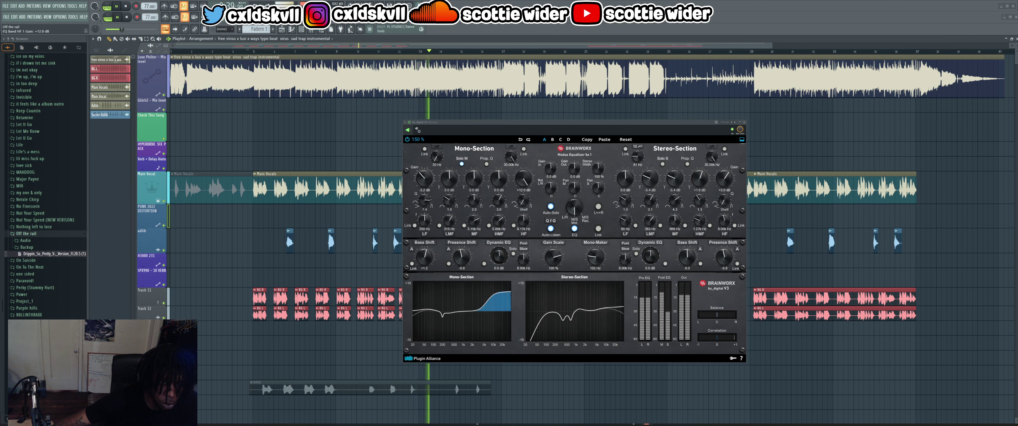
pyautogui.moveTo(523, 179); pyautogui.dragTo(524, 183)
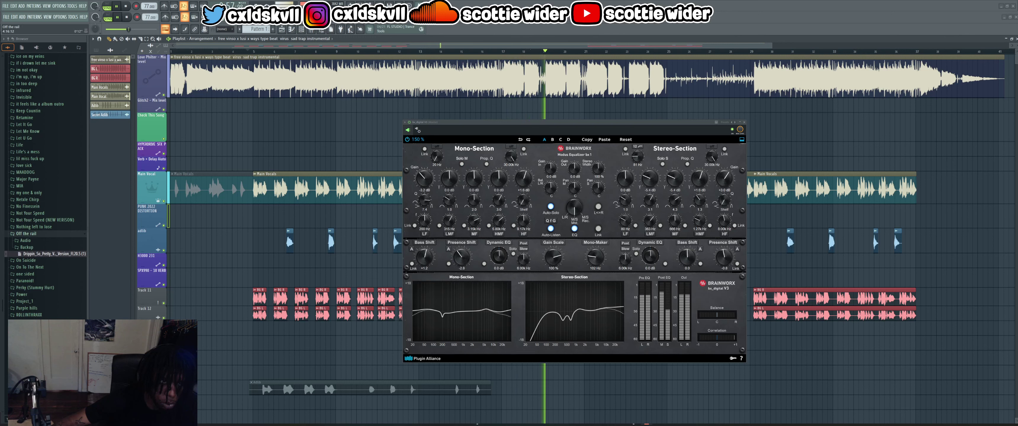
# - Replay the start of the vocals, switch to the browser, and return to the project with playback running
pyautogui.click(252, 51)
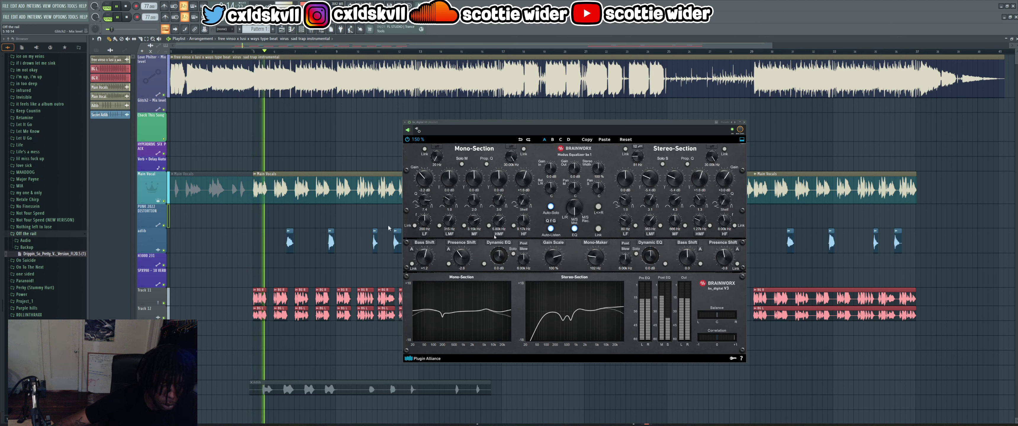
pyautogui.press('space')
pyautogui.click(480, 424)
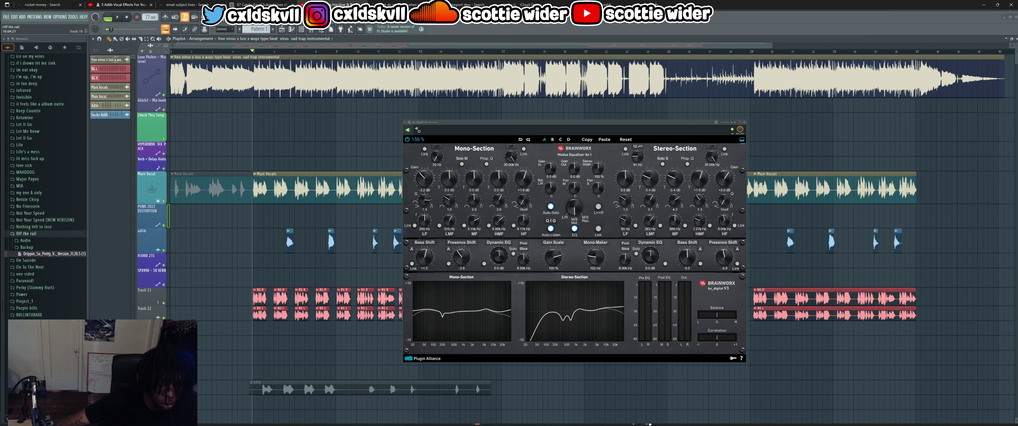
pyautogui.click(648, 424)
pyautogui.press('space')
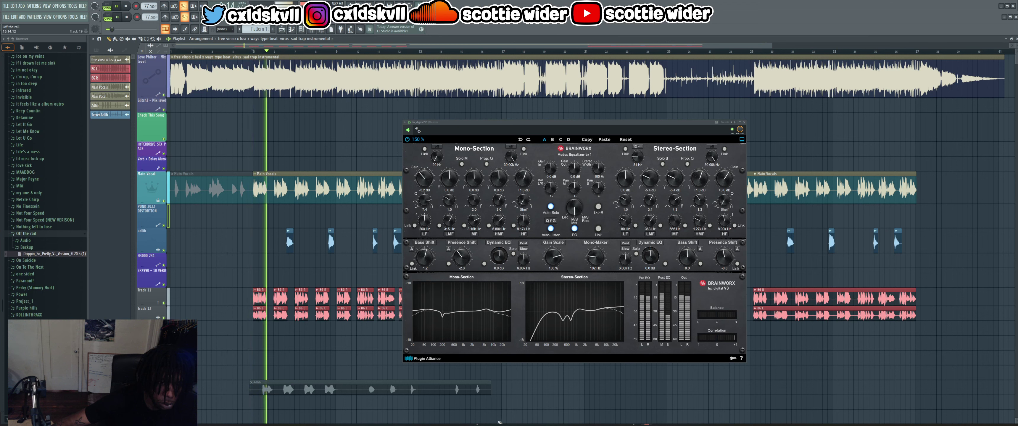
pyautogui.click(476, 424)
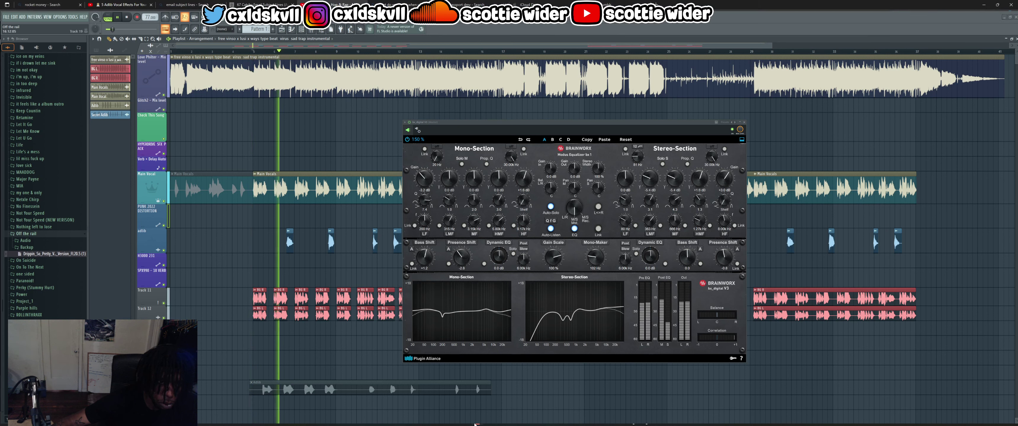
pyautogui.click(476, 424)
# - Raise the mono HF band's gain to about +2.4 dB and set the mono Presence Shift gain to -4
pyautogui.moveTo(523, 180); pyautogui.dragTo(524, 172)
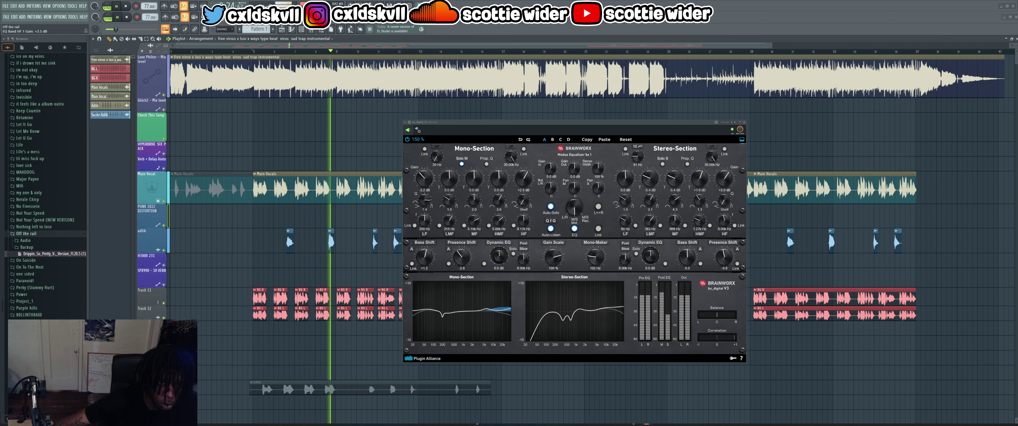
pyautogui.moveTo(461, 257)
pyautogui.mouseDown()
pyautogui.moveTo(461, 282)
pyautogui.moveTo(461, 260)
pyautogui.mouseUp()
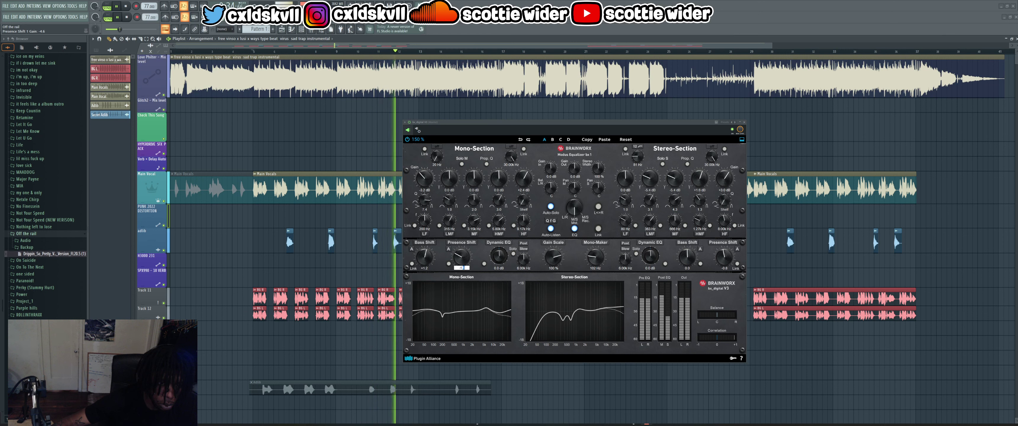
pyautogui.write('-4')
pyautogui.press('Return')
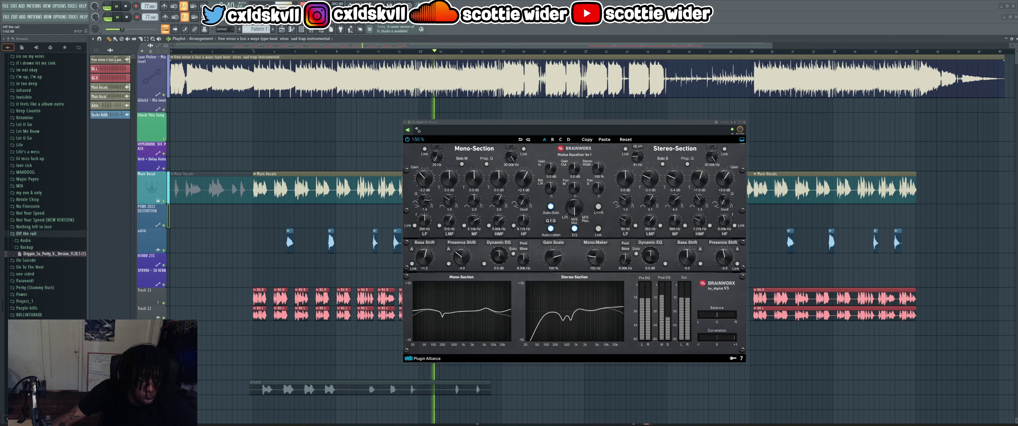
# - Restart playback at the start of the vocals and fine-tune the mono Presence Shift gain to -3.8
pyautogui.click(253, 51)
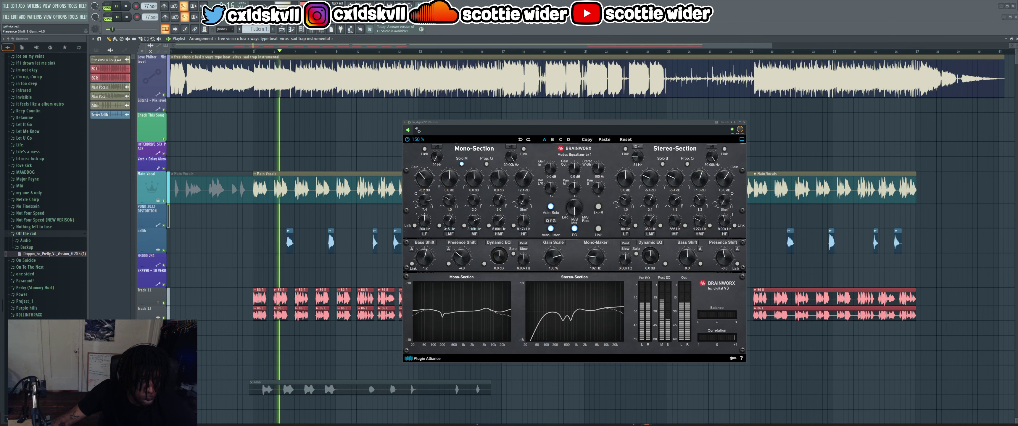
pyautogui.moveTo(462, 257); pyautogui.dragTo(461, 258)
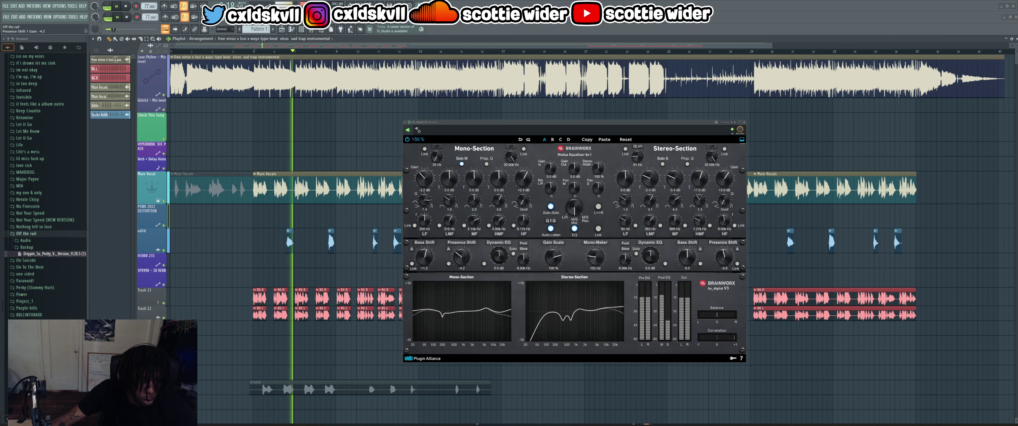
pyautogui.scroll(1, 461, 257)
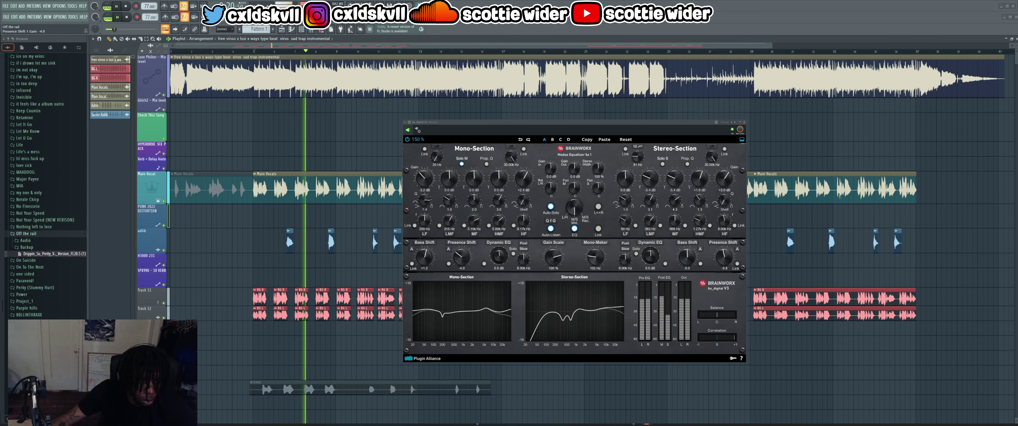
pyautogui.scroll(1, 461, 257)
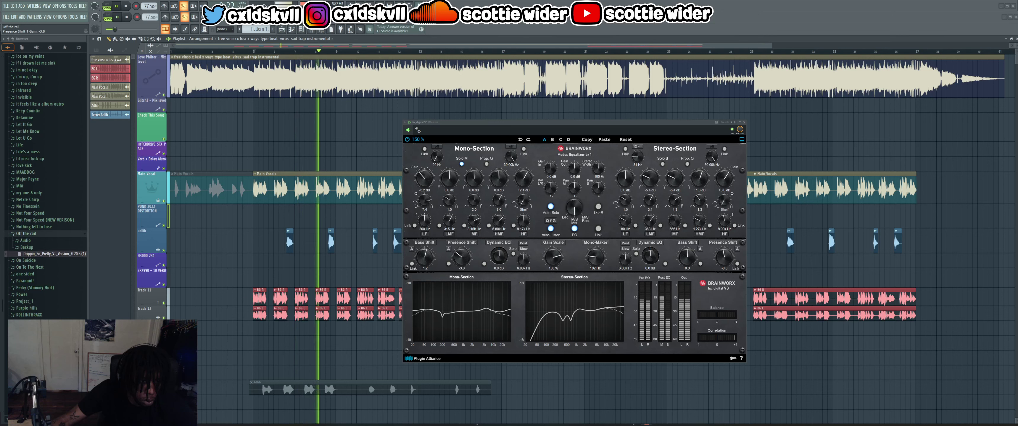
# - Replay the song from its beginning, set the mono Presence Shift gain to -4.0, and pause and resume playback
pyautogui.click(172, 51)
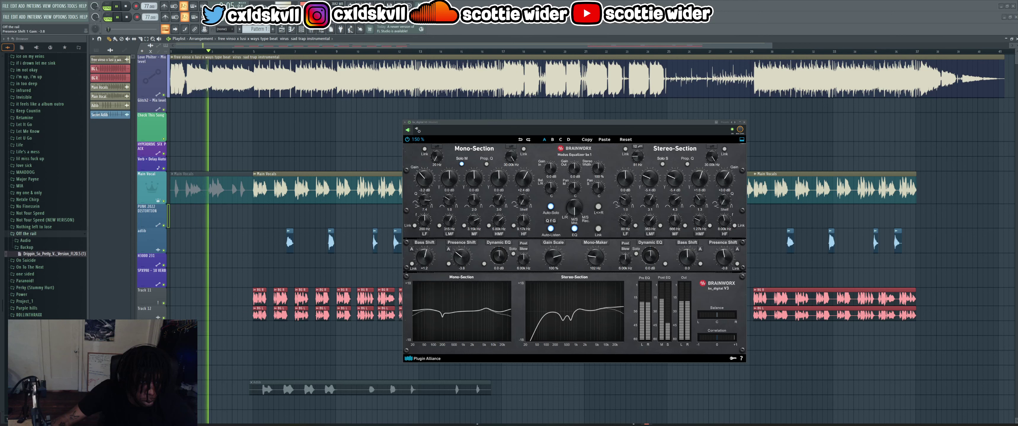
pyautogui.moveTo(461, 257); pyautogui.dragTo(461, 259)
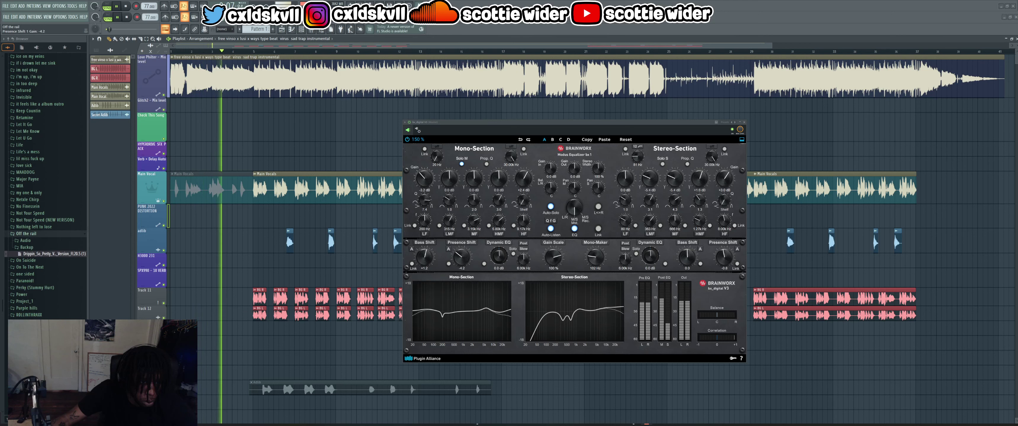
pyautogui.doubleClick(463, 268)
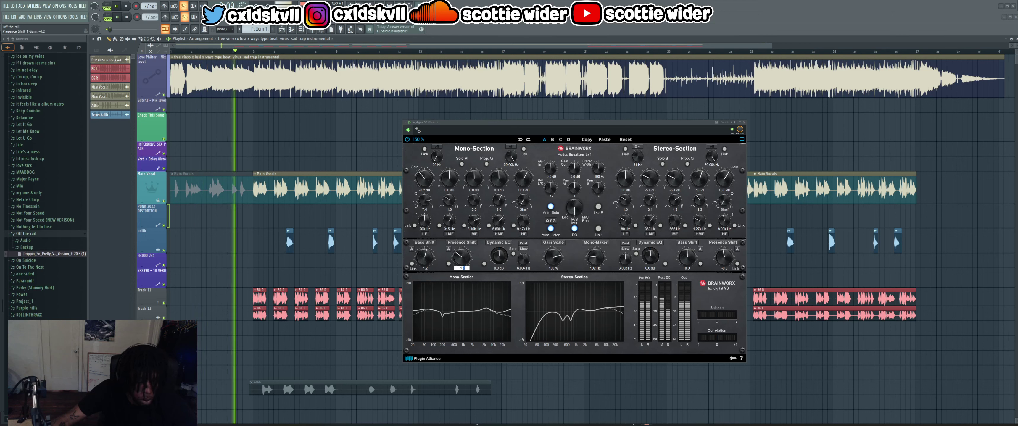
pyautogui.write('0')
pyautogui.press('Return')
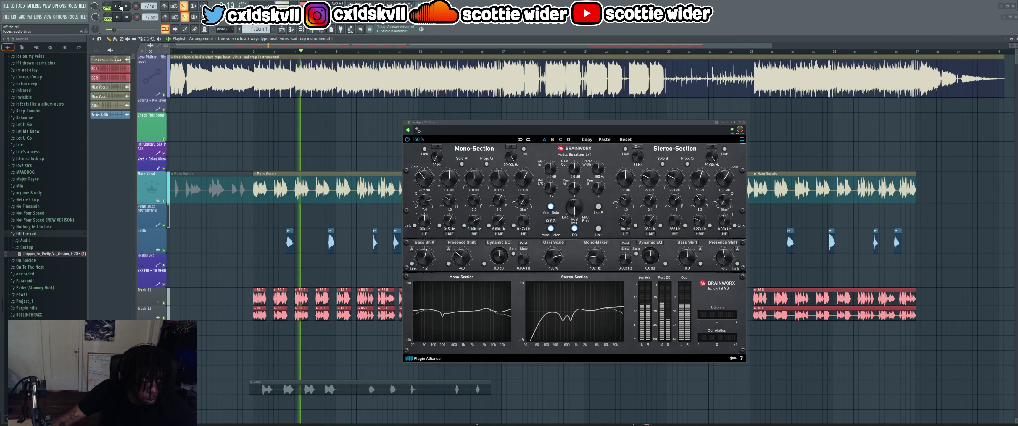
pyautogui.press('space')
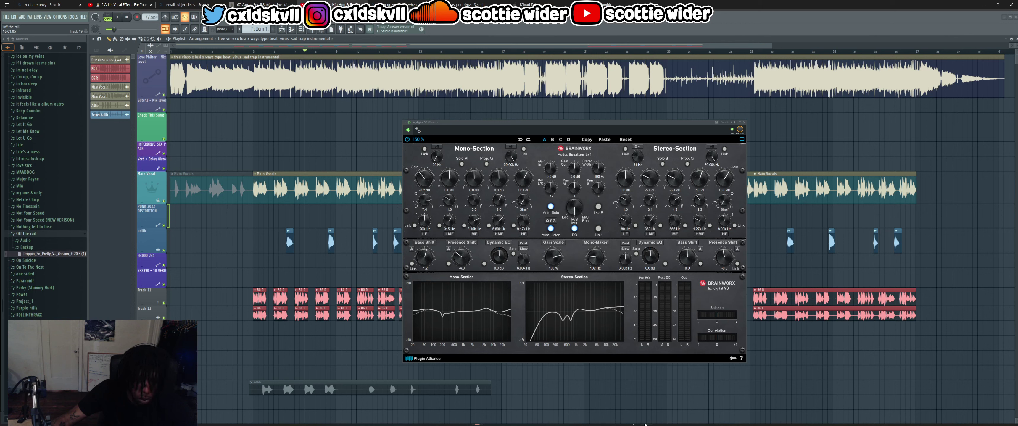
pyautogui.press('space')
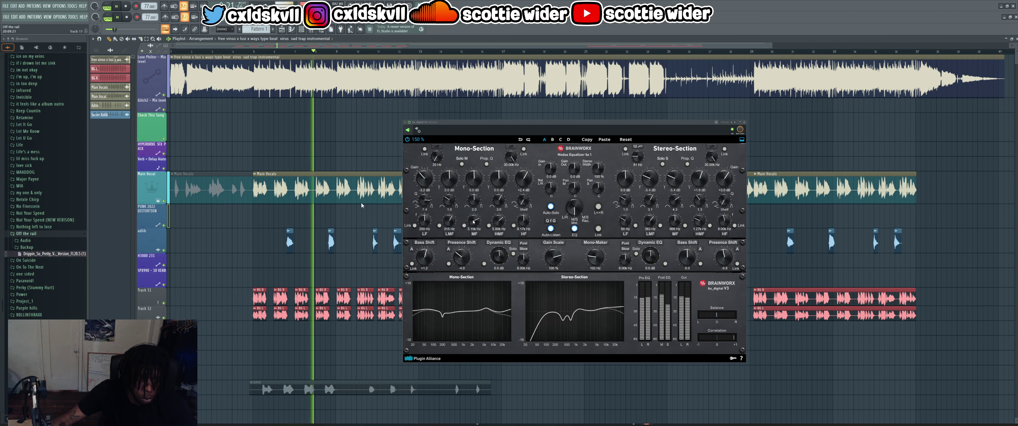
# - Try other frequencies for the mono MF band while replaying the vocals from their start
pyautogui.moveTo(473, 222); pyautogui.dragTo(474, 240)
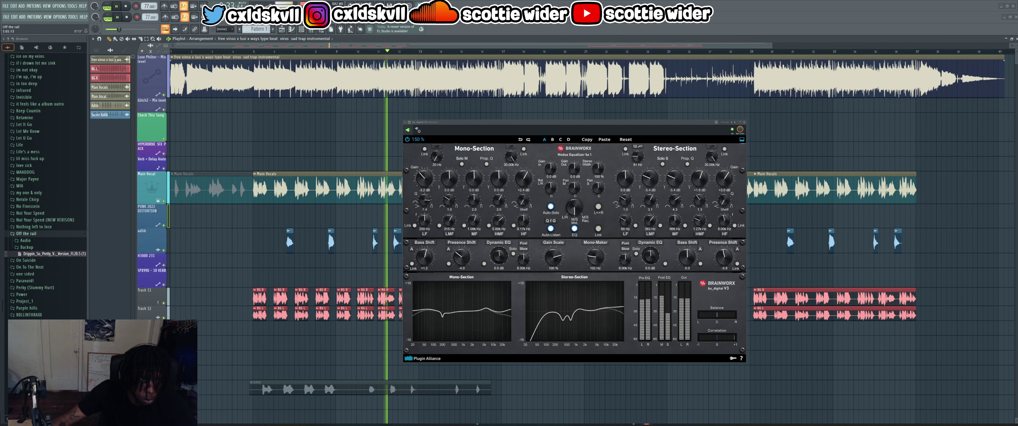
pyautogui.click(252, 51)
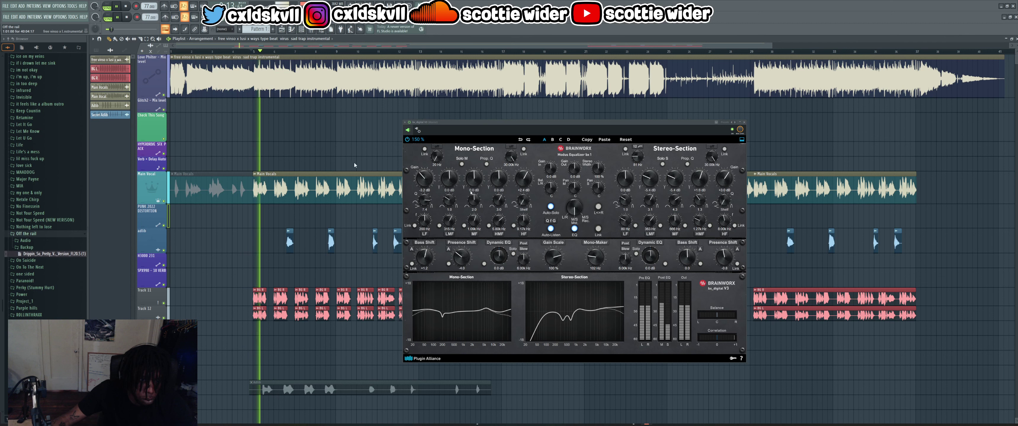
pyautogui.moveTo(474, 221); pyautogui.dragTo(474, 219)
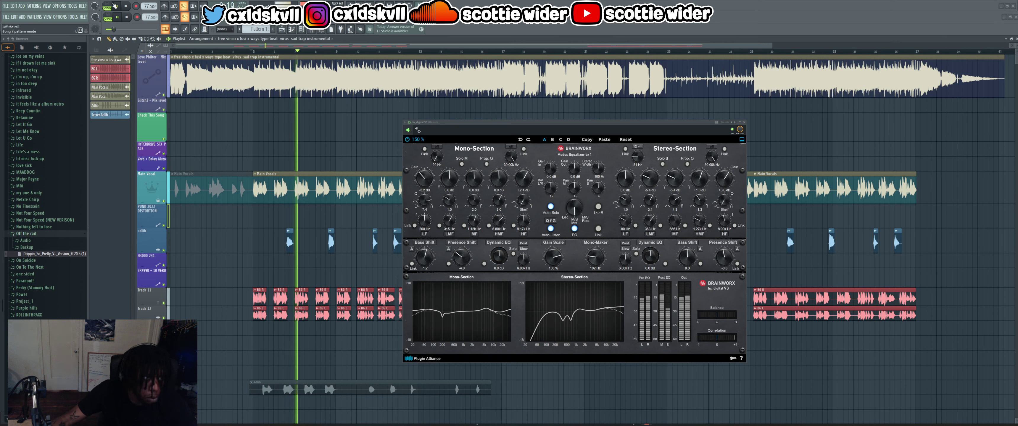
# - Return from the browser to the project, resume playback, and try the mono MF band's frequency around 1.28 kHz
pyautogui.click(116, 7)
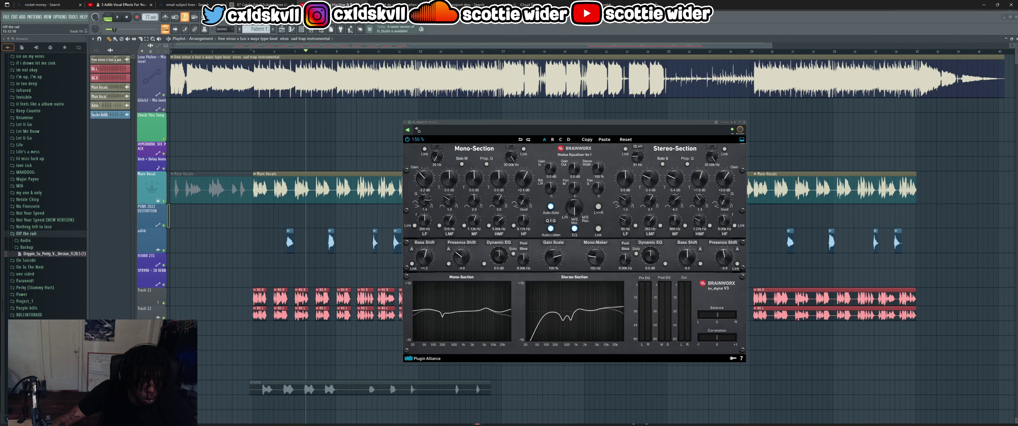
pyautogui.click(647, 424)
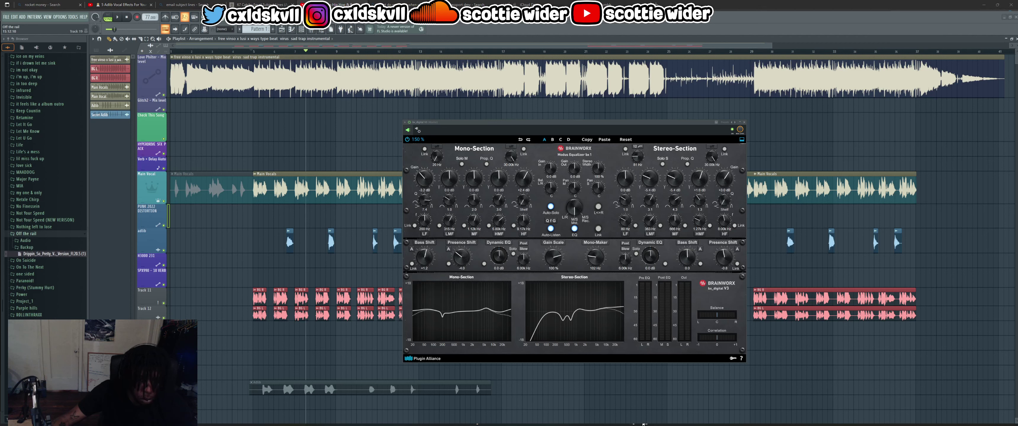
pyautogui.press('space')
pyautogui.moveTo(470, 223)
pyautogui.mouseDown()
pyautogui.moveTo(470, 210)
pyautogui.moveTo(474, 220)
pyautogui.mouseUp()
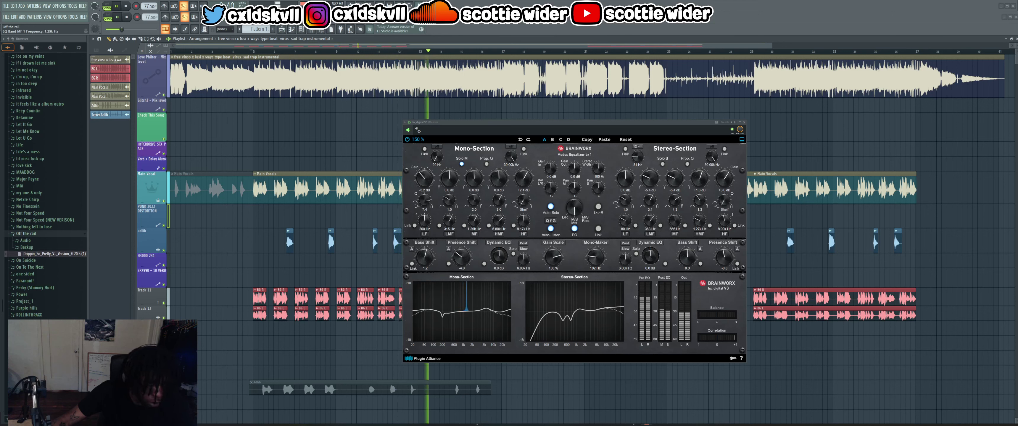
pyautogui.moveTo(473, 220); pyautogui.dragTo(474, 221)
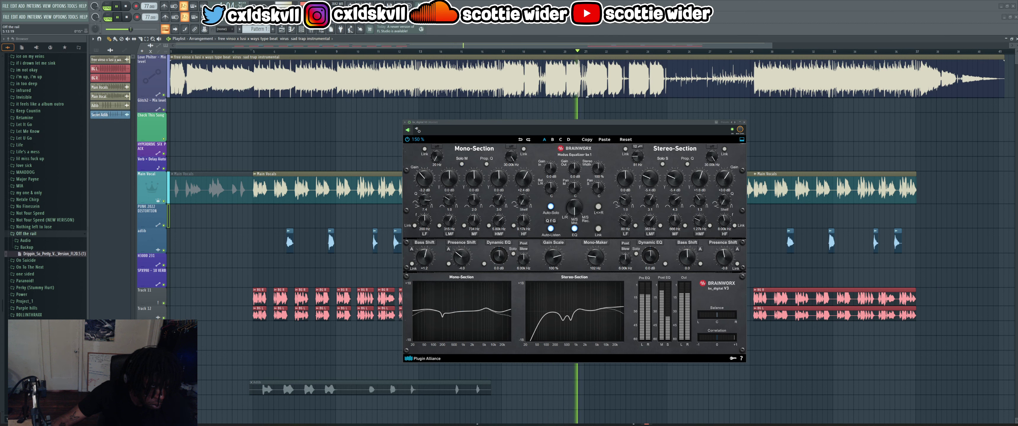
# - Replay the vocals with a slightly shifted mono MF frequency, and resume playback after a brief switch to another window
pyautogui.click(252, 52)
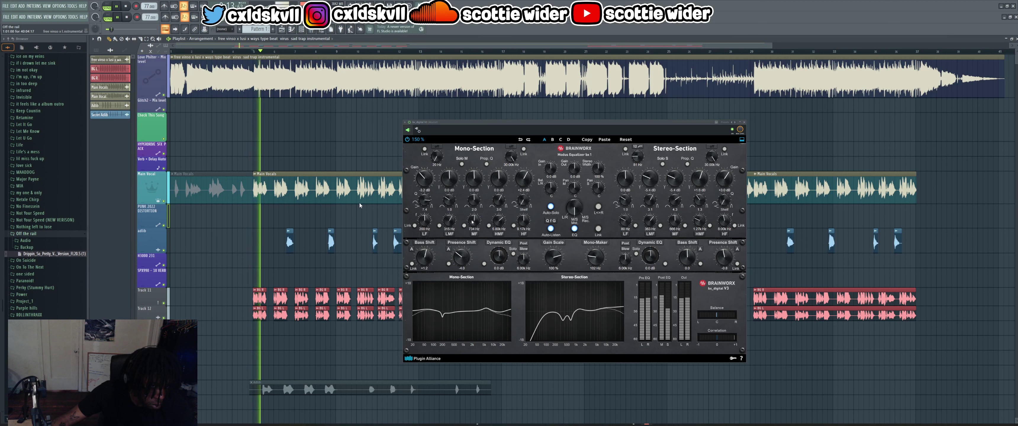
pyautogui.moveTo(474, 220); pyautogui.dragTo(473, 216)
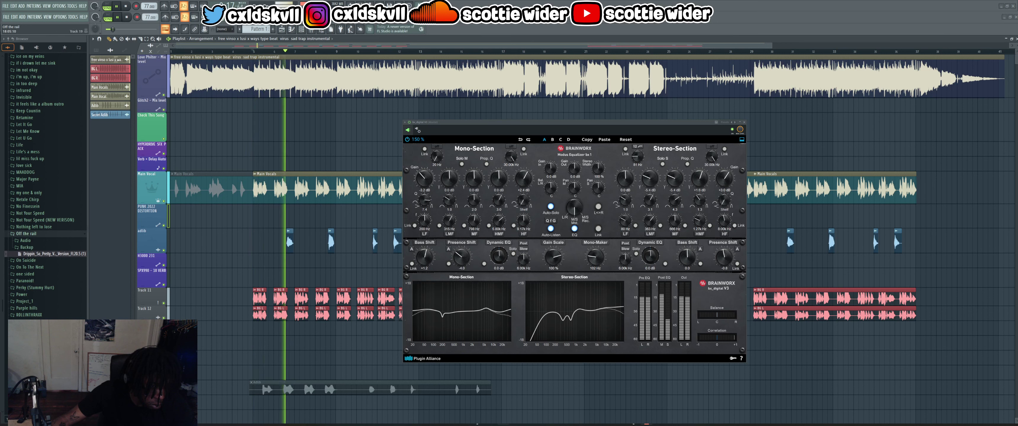
pyautogui.press('space')
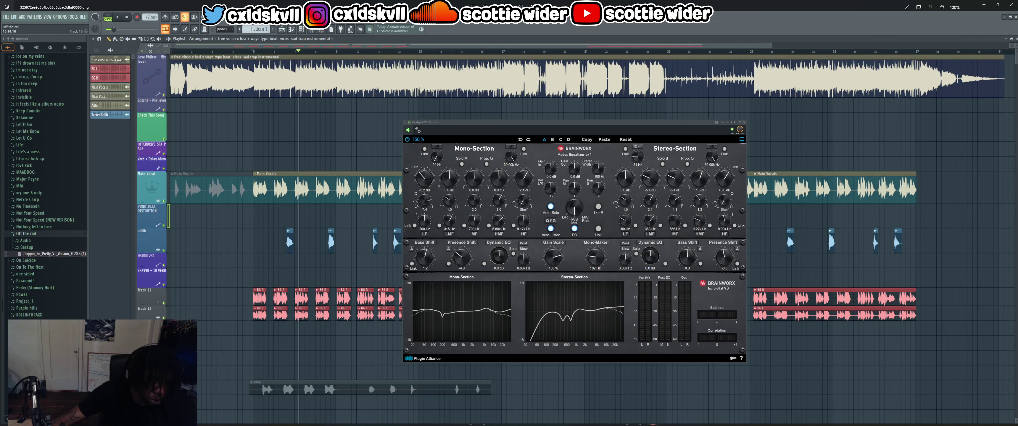
pyautogui.hotkey('alt', 'Tab')
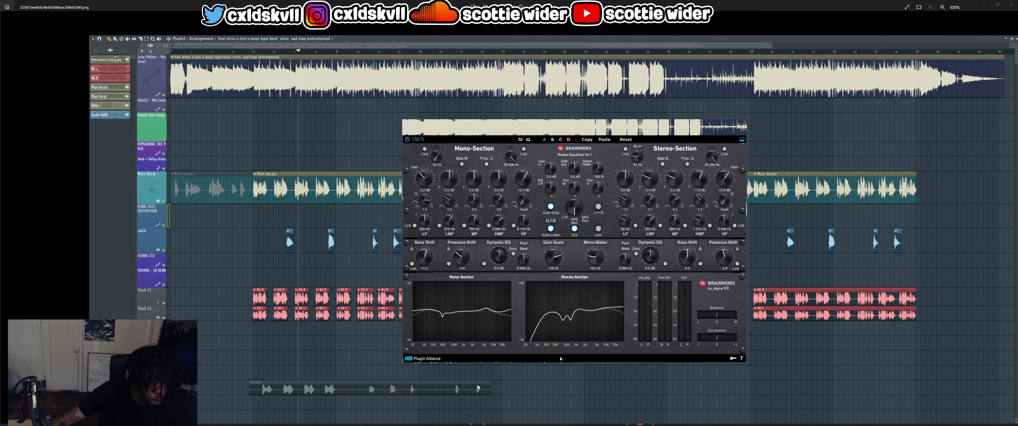
pyautogui.press('space')
# - Compare mono MF frequencies around 1.1 kHz, restarting playback near the start of the vocals between adjustments
pyautogui.moveTo(476, 220); pyautogui.dragTo(474, 212)
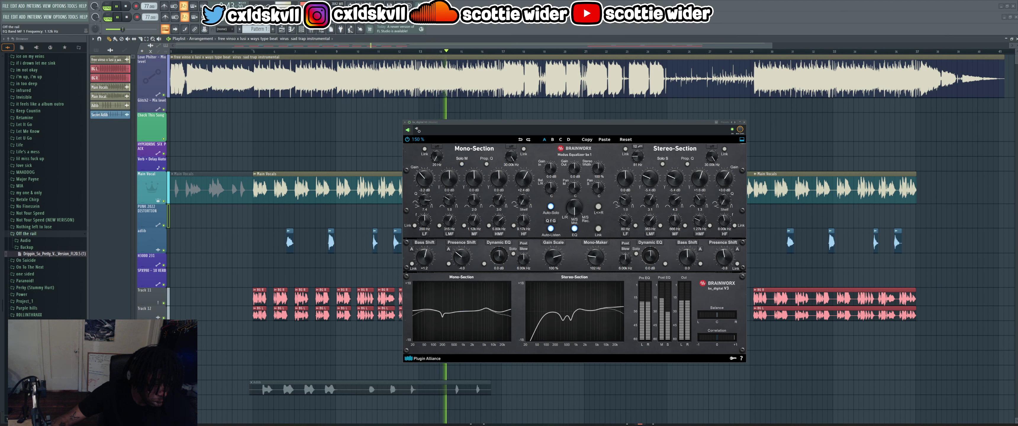
pyautogui.click(257, 52)
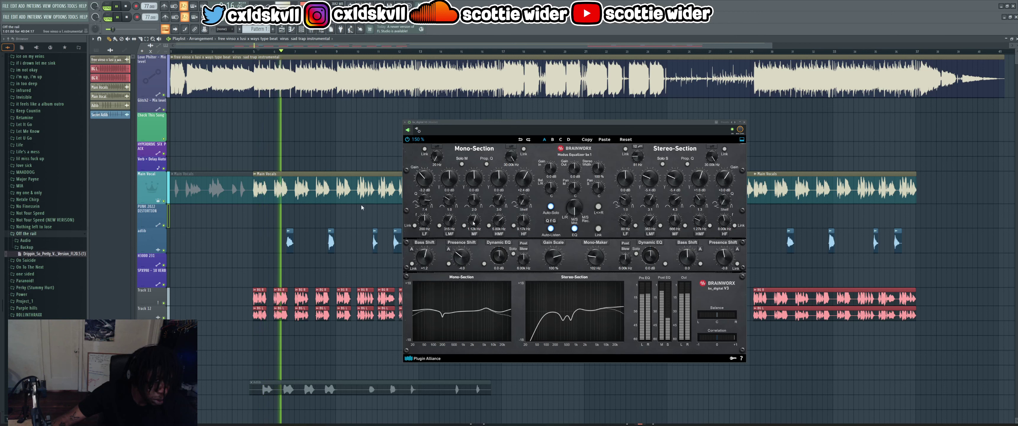
pyautogui.moveTo(474, 222); pyautogui.dragTo(473, 220)
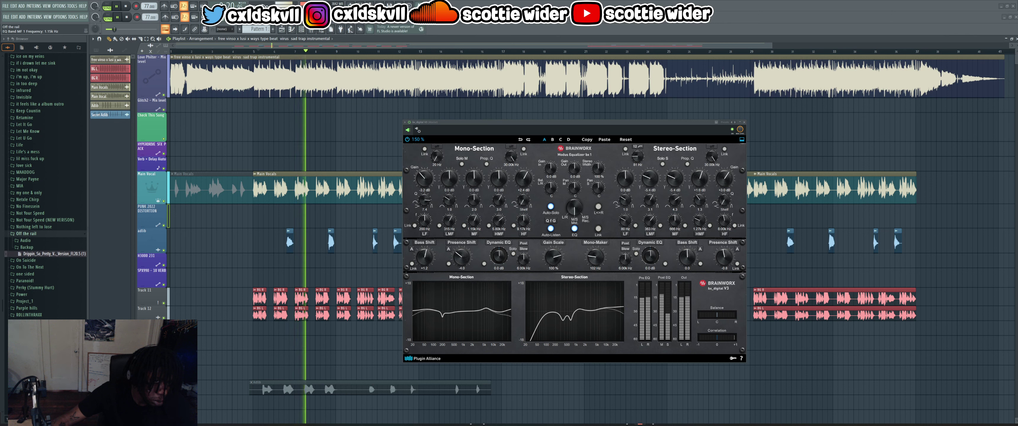
pyautogui.click(250, 51)
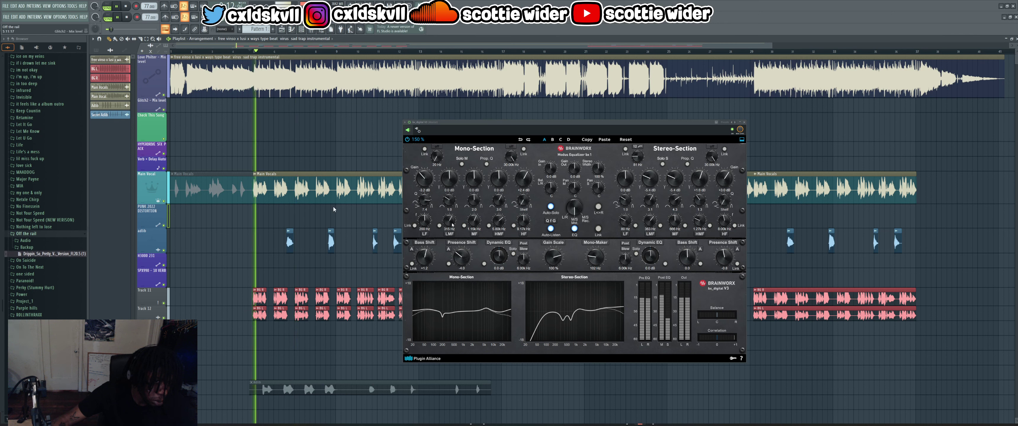
pyautogui.moveTo(473, 221); pyautogui.dragTo(474, 218)
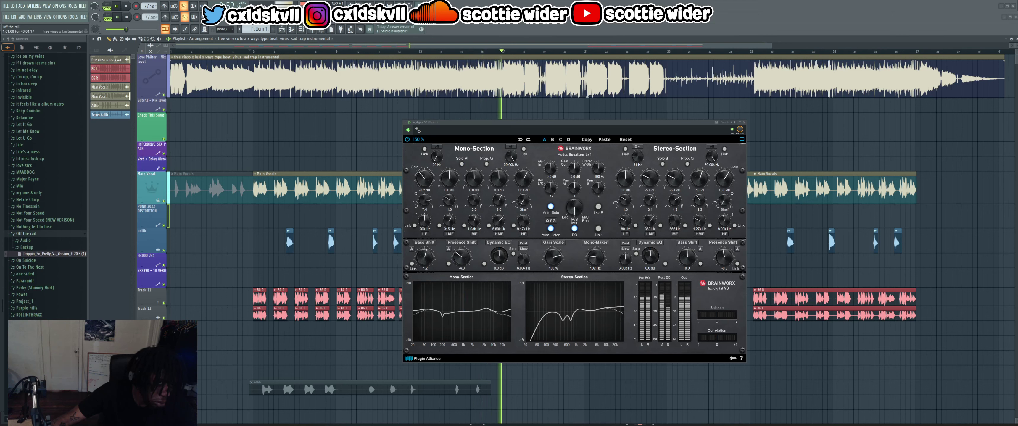
# - Replay the vocals from their start and enter an exact frequency of about 1 kHz for the mono MF band
pyautogui.click(245, 52)
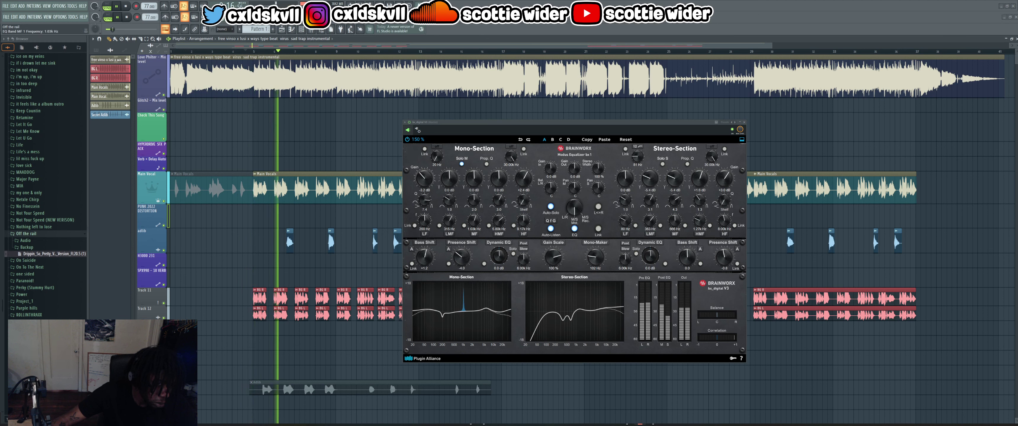
pyautogui.click(474, 229)
pyautogui.moveTo(474, 228); pyautogui.dragTo(472, 229)
pyautogui.press('BackSpace')
pyautogui.write('6')
pyautogui.press('Return')
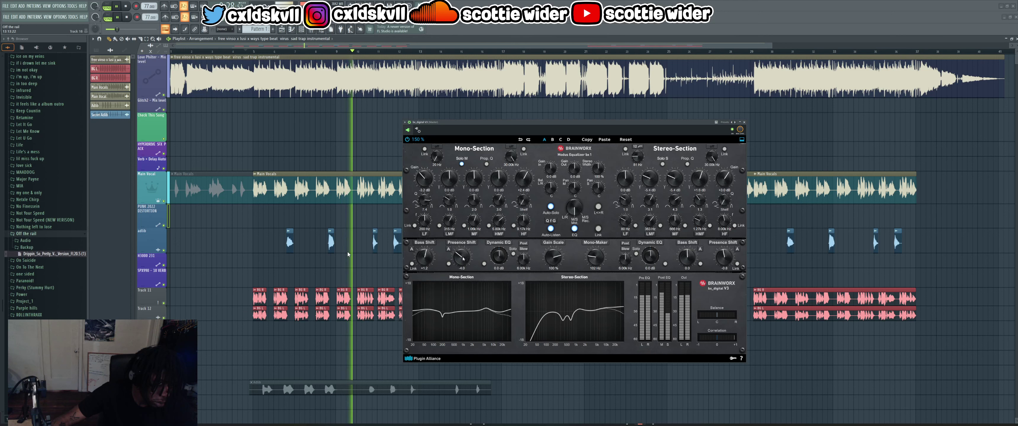
# - Try a higher mono Presence Shift gain and replay the vocals from just before their start
pyautogui.moveTo(461, 257); pyautogui.dragTo(462, 255)
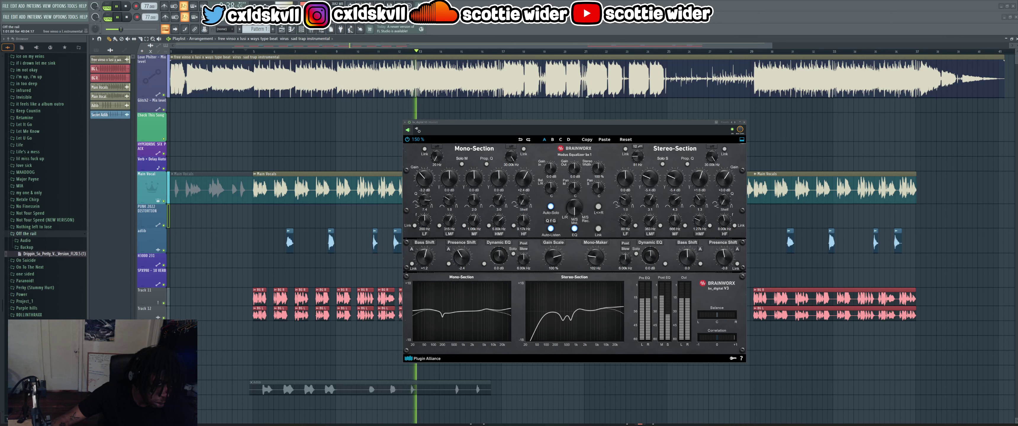
pyautogui.click(245, 52)
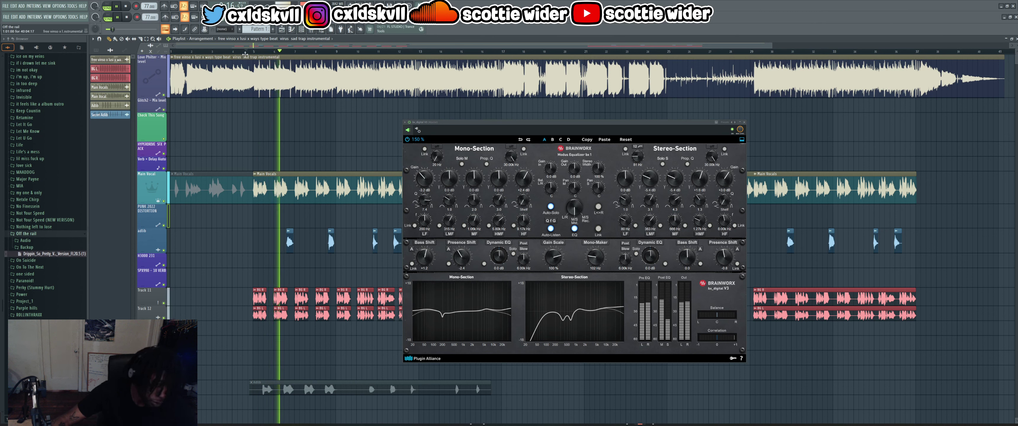
pyautogui.press('space')
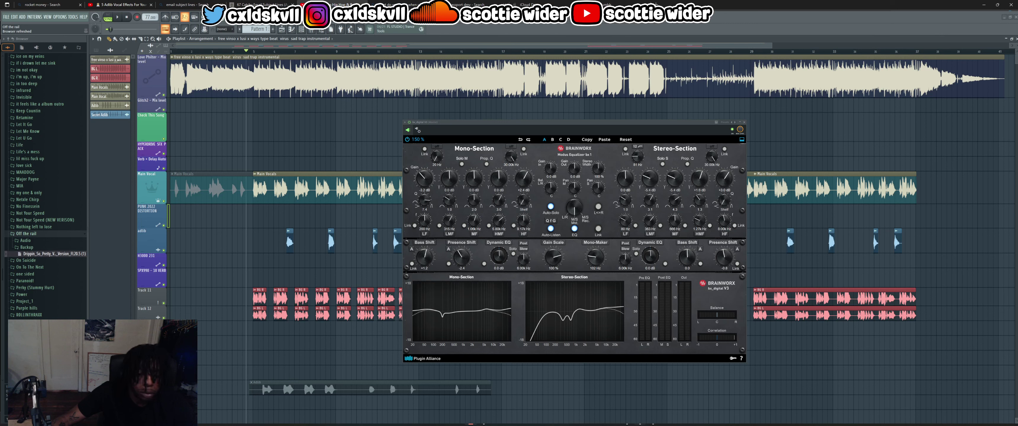
pyautogui.press('space')
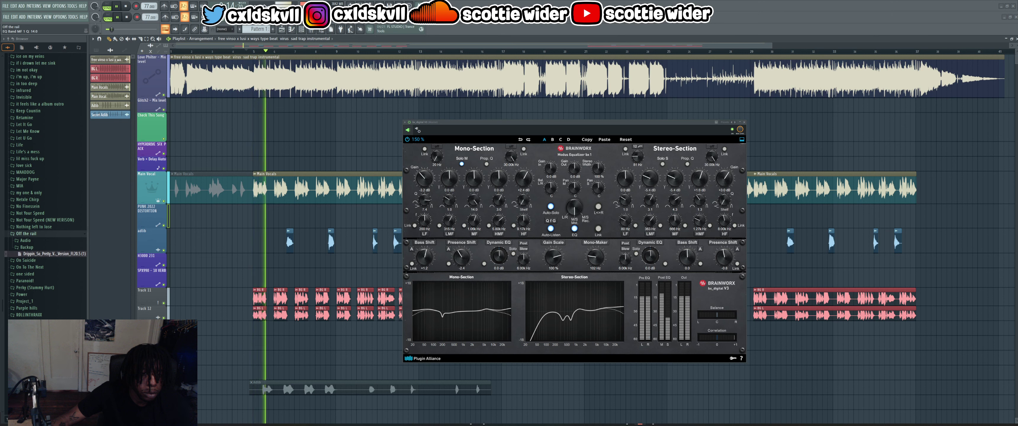
# - Cut the mono MF band's gain with an adjusted Q, and set the mono Presence Shift gain to -4.0
pyautogui.moveTo(474, 201); pyautogui.dragTo(474, 206)
pyautogui.moveTo(474, 179); pyautogui.dragTo(474, 202)
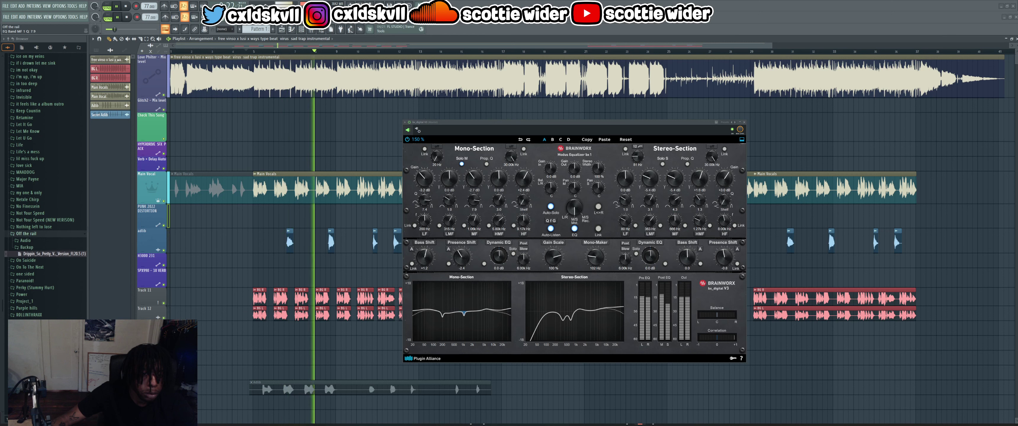
pyautogui.moveTo(461, 257); pyautogui.dragTo(461, 264)
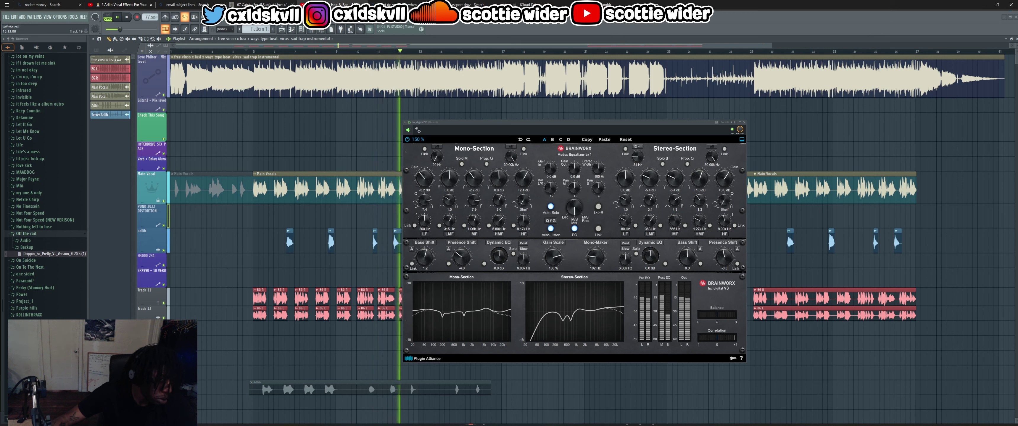
pyautogui.hotkey('alt', 'Tab')
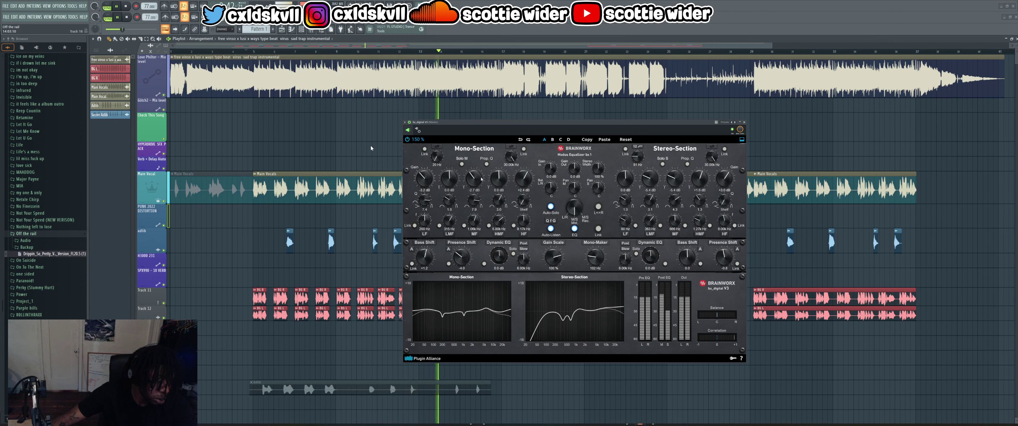
# - Enter a smaller cut for the mono MF band's gain and readjust its Q
pyautogui.moveTo(474, 178); pyautogui.dragTo(474, 178)
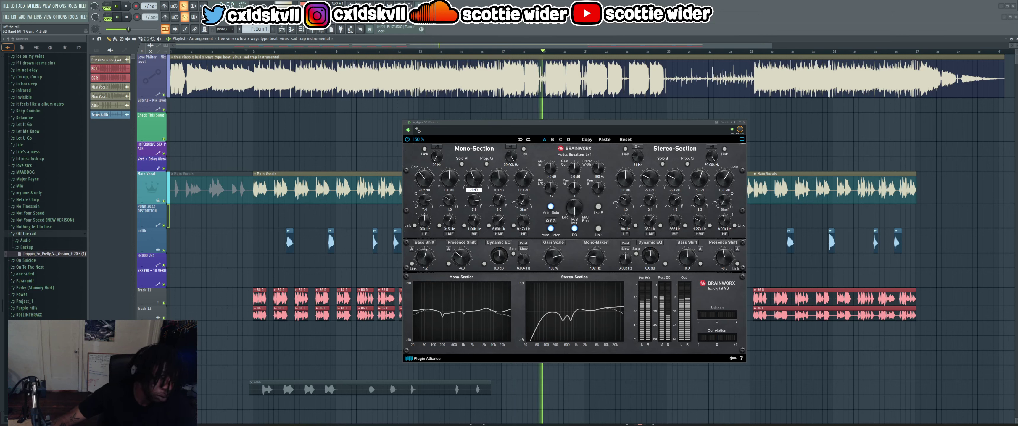
pyautogui.press('BackSpace')
pyautogui.press('BackSpace')
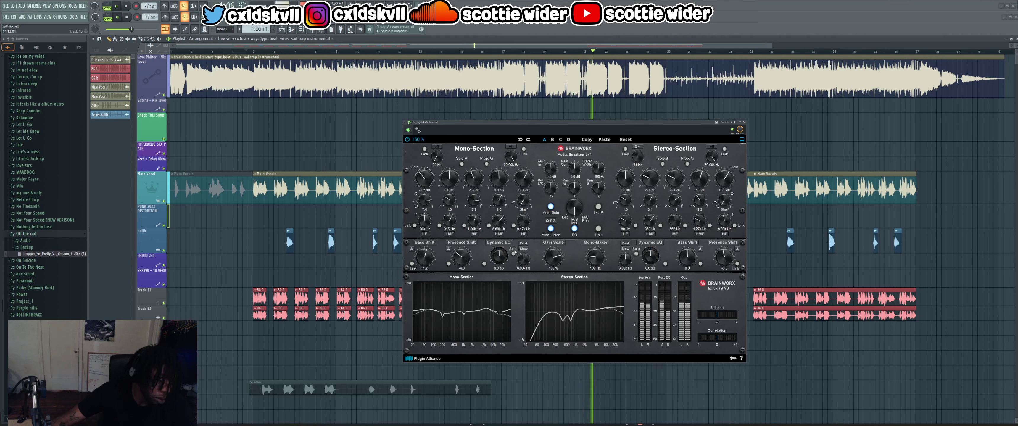
pyautogui.moveTo(474, 204); pyautogui.dragTo(474, 208)
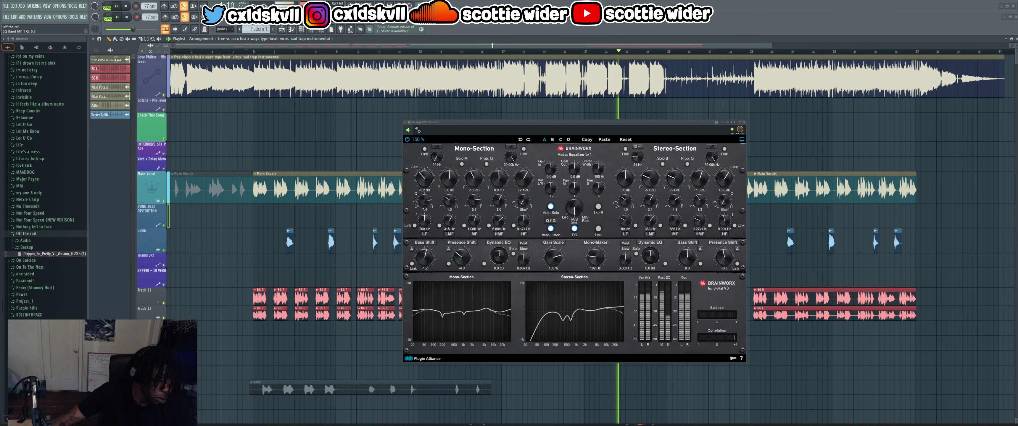
# - Replay the vocals from their start and fine-tune the mono MF band's frequency around 1 kHz
pyautogui.click(251, 51)
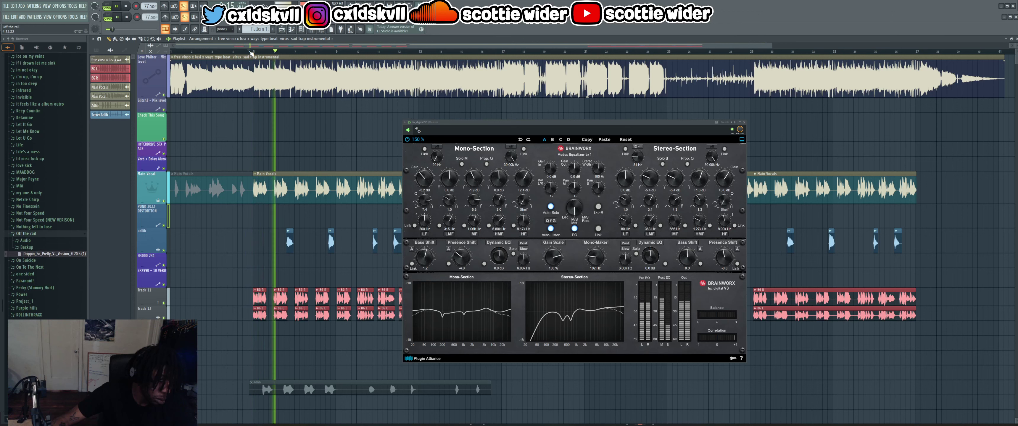
pyautogui.moveTo(472, 219); pyautogui.dragTo(474, 221)
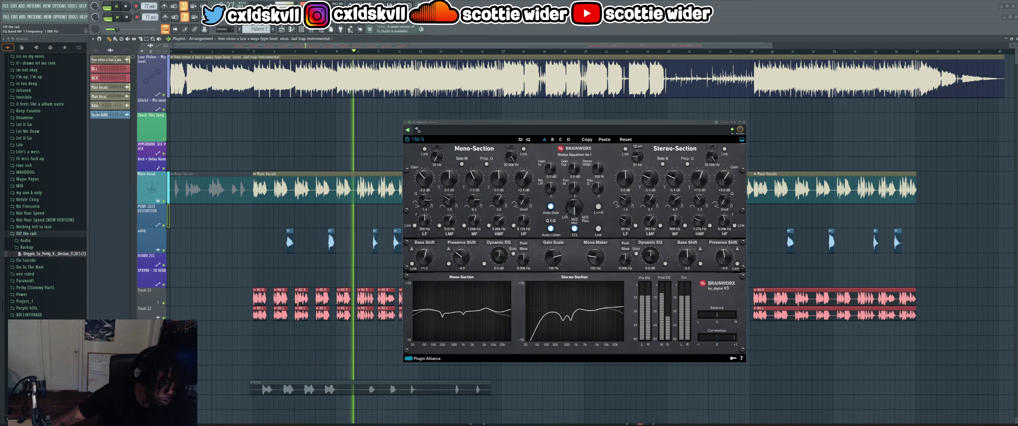
pyautogui.moveTo(474, 222); pyautogui.dragTo(473, 219)
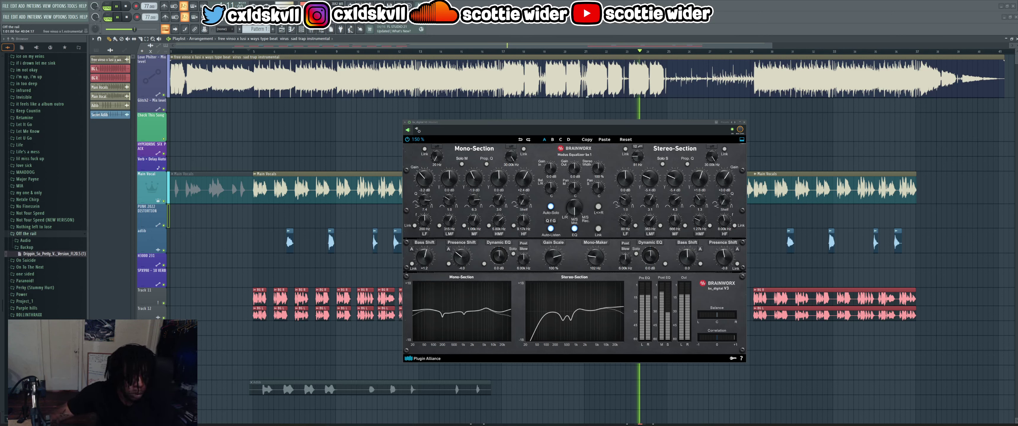
# - Replay the start of the vocals, pausing and resuming playback to judge the mono EQ changes
pyautogui.click(261, 53)
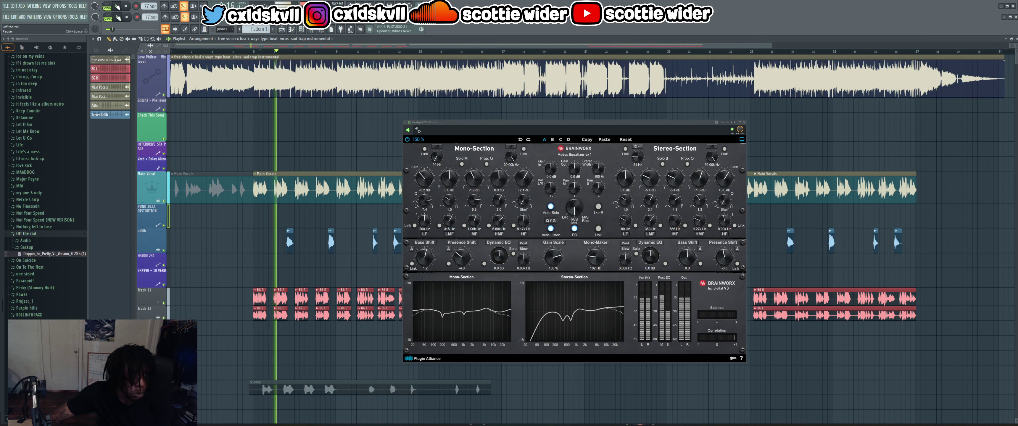
pyautogui.press('space')
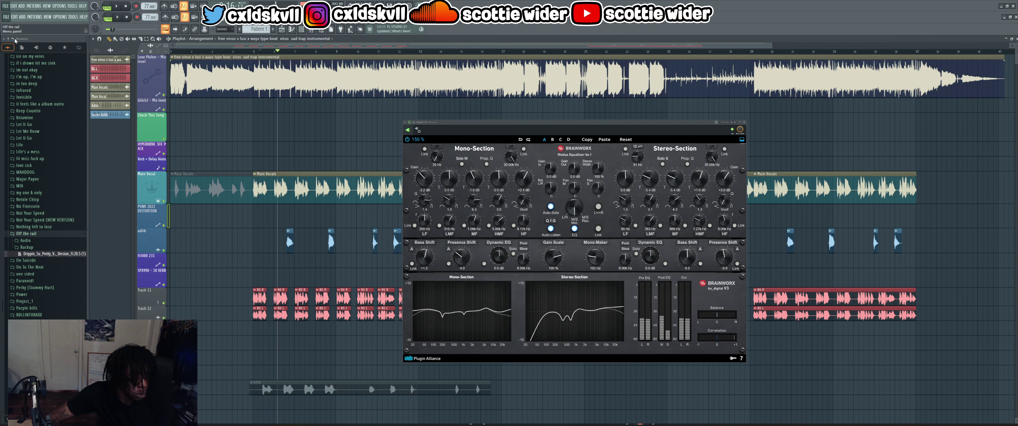
pyautogui.press('space')
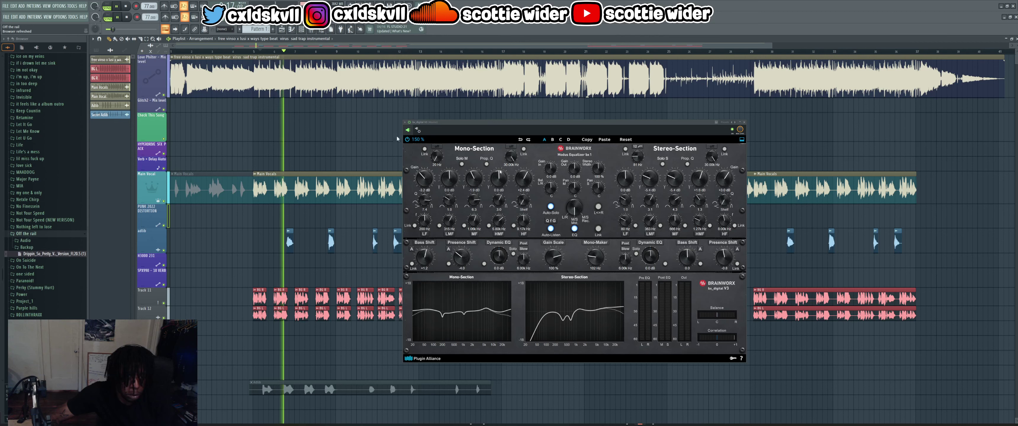
pyautogui.press('space')
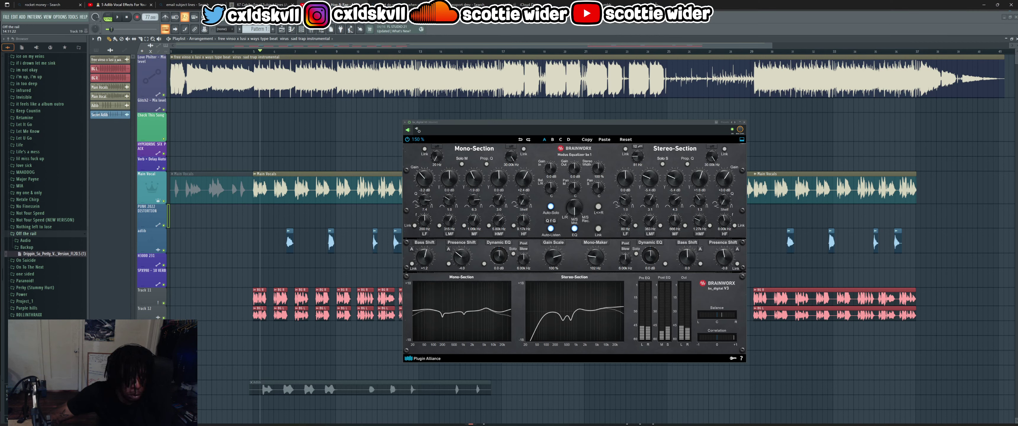
# - Play the vocals, readjust the mono MF band's Q, and restart playback from the beginning of the vocals
pyautogui.click(639, 423)
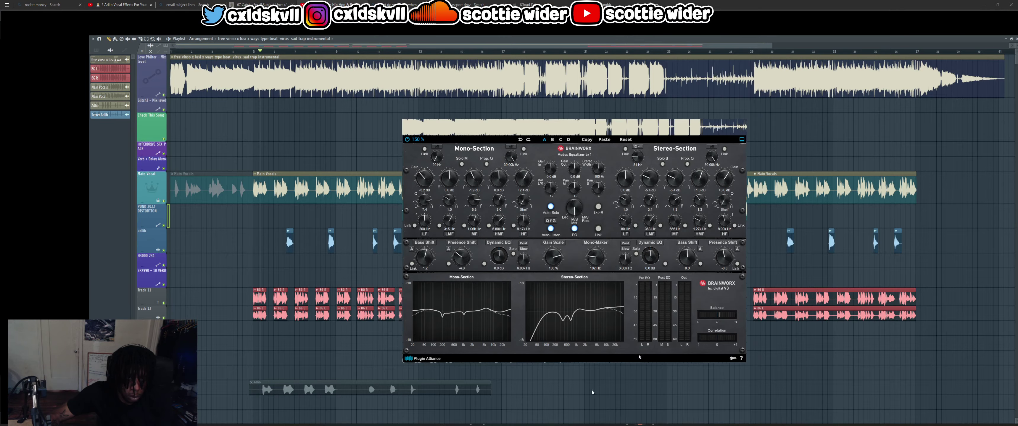
pyautogui.press('space')
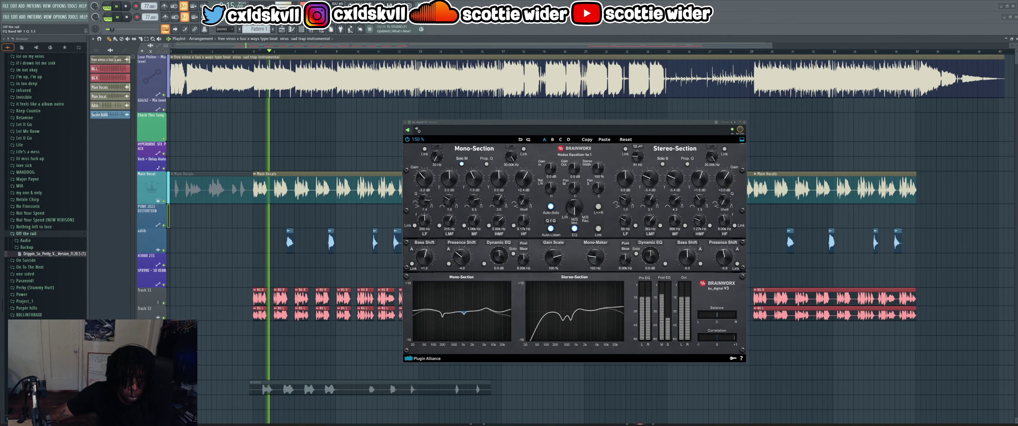
pyautogui.moveTo(475, 204); pyautogui.dragTo(475, 212)
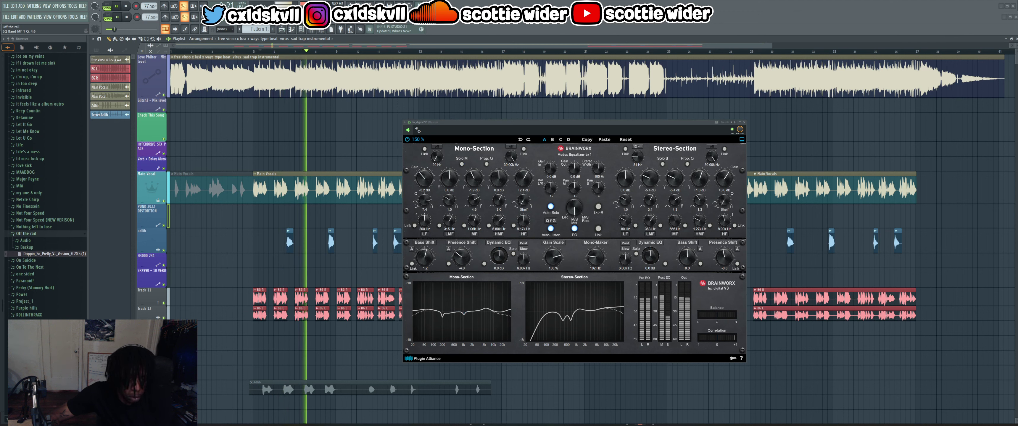
pyautogui.click(250, 52)
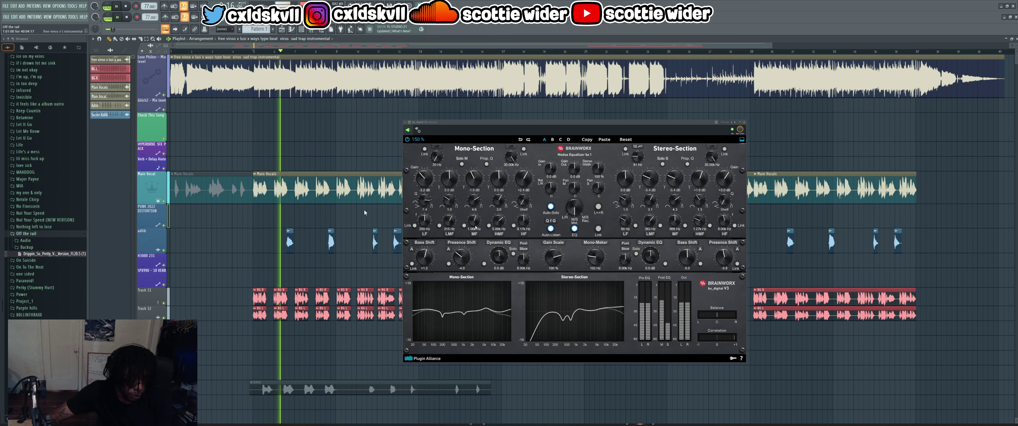
# - Replay the vocals with the mono Dynamic EQ soloed, setting its range to about -17 dB and -12.5 dB in turn
pyautogui.press('space')
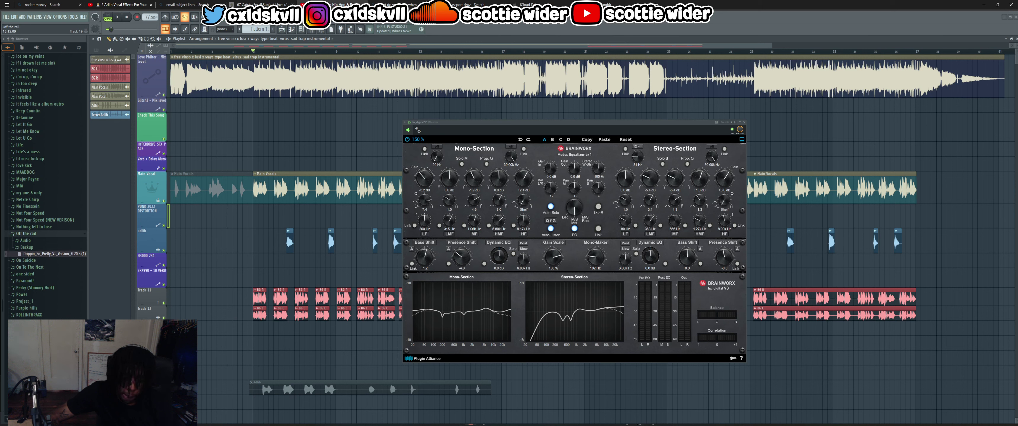
pyautogui.press('space')
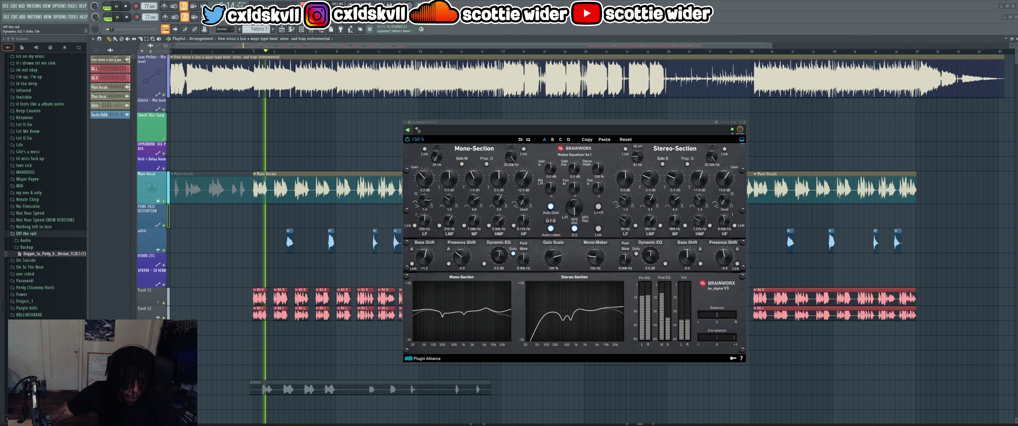
pyautogui.moveTo(499, 256); pyautogui.dragTo(499, 289)
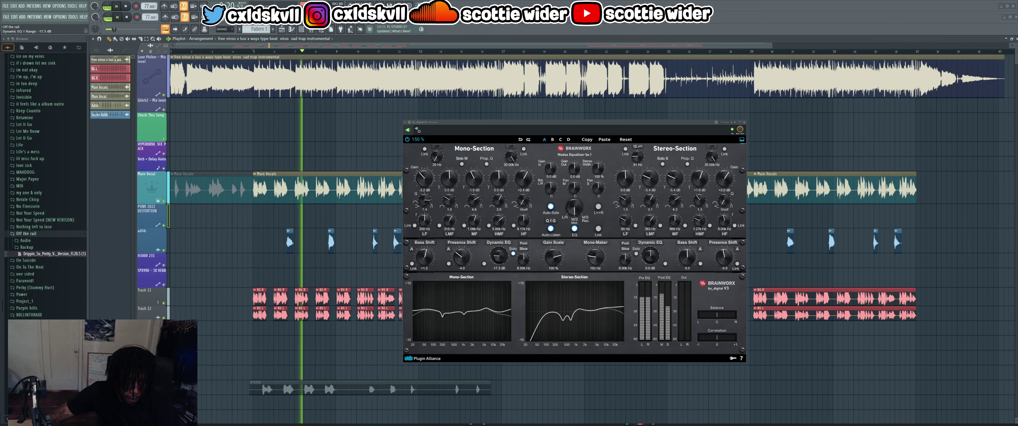
pyautogui.moveTo(499, 256)
pyautogui.mouseDown()
pyautogui.moveTo(499, 218)
pyautogui.moveTo(498, 272)
pyautogui.mouseUp()
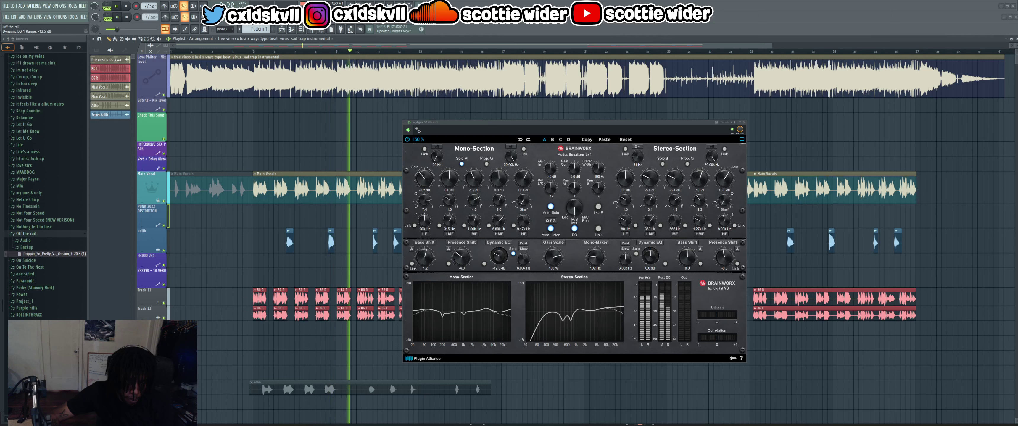
# - Compare playback, replay the start of the vocals, and readjust the mono Dynamic EQ range
pyautogui.click(471, 424)
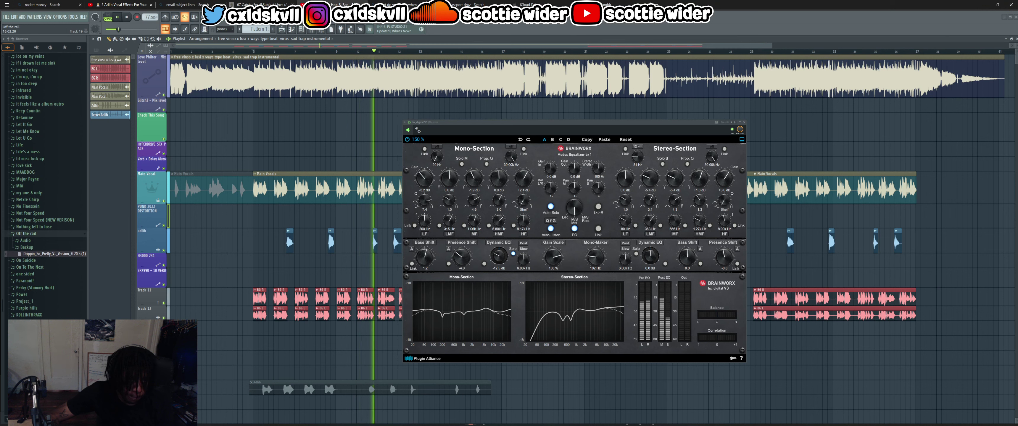
pyautogui.press('space')
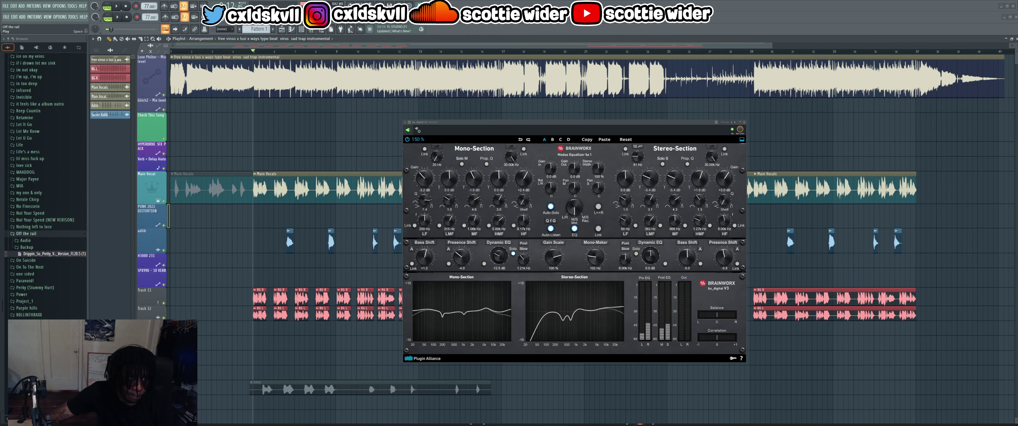
pyautogui.press('space')
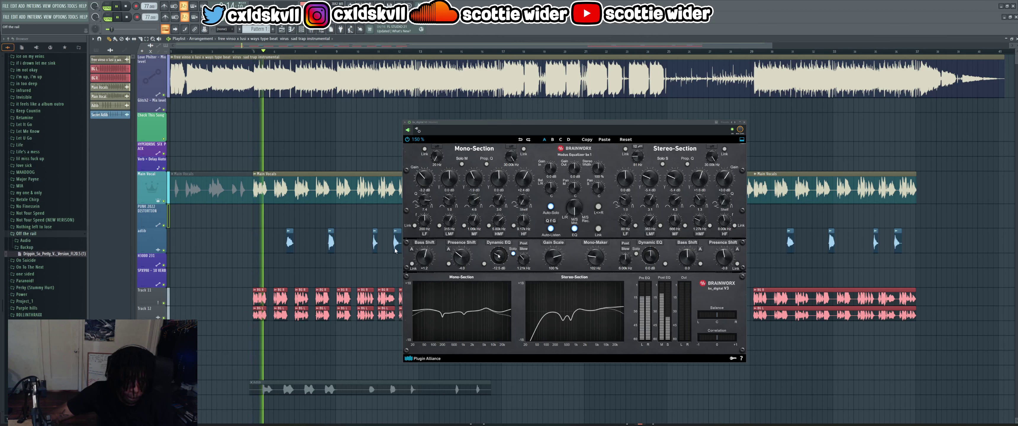
pyautogui.moveTo(499, 257); pyautogui.dragTo(498, 265)
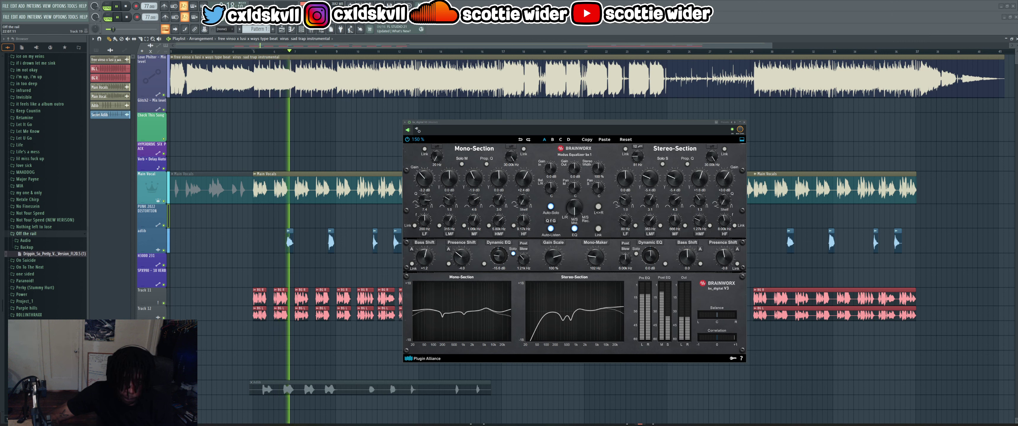
pyautogui.hotkey('alt', 'Tab')
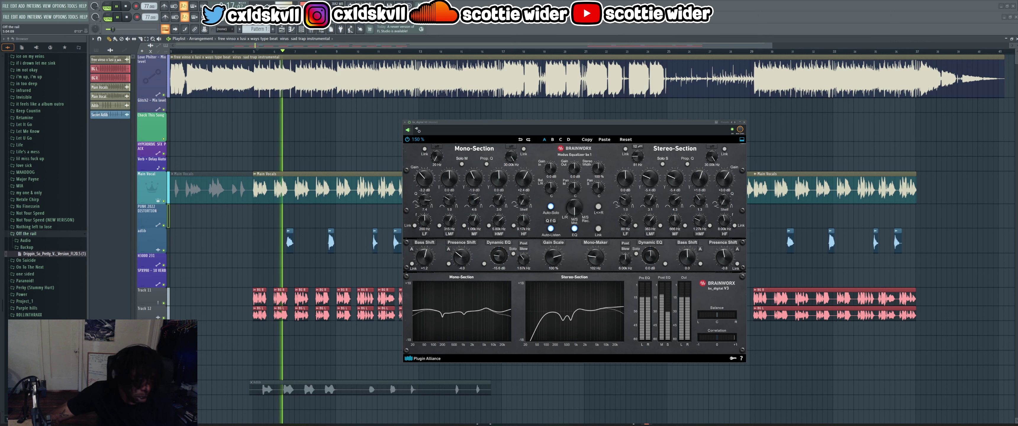
# - Replay the vocals, raise the mono Dynamic EQ frequency slightly, and set its range to about -16 dB
pyautogui.click(250, 51)
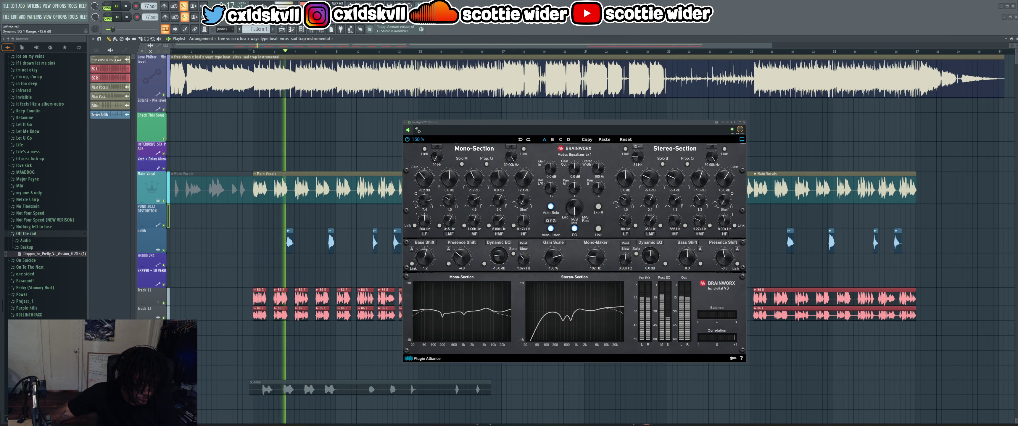
pyautogui.moveTo(523, 259); pyautogui.dragTo(523, 245)
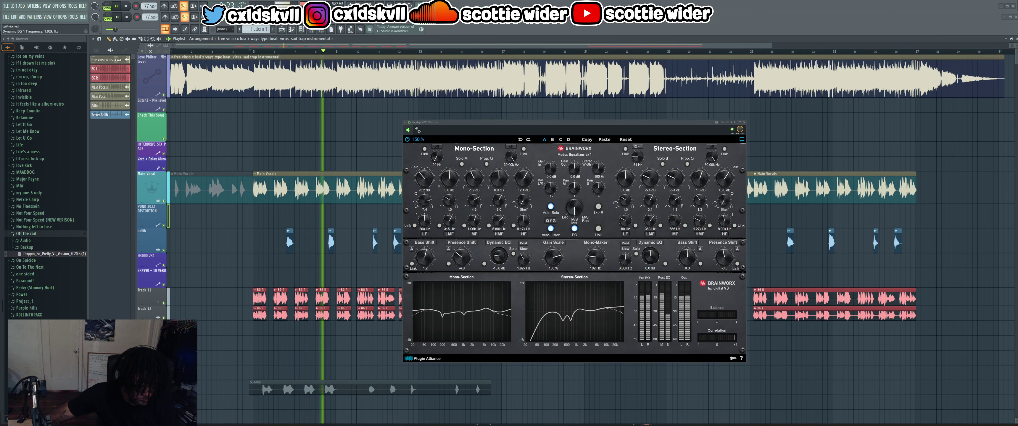
pyautogui.moveTo(499, 256); pyautogui.dragTo(499, 258)
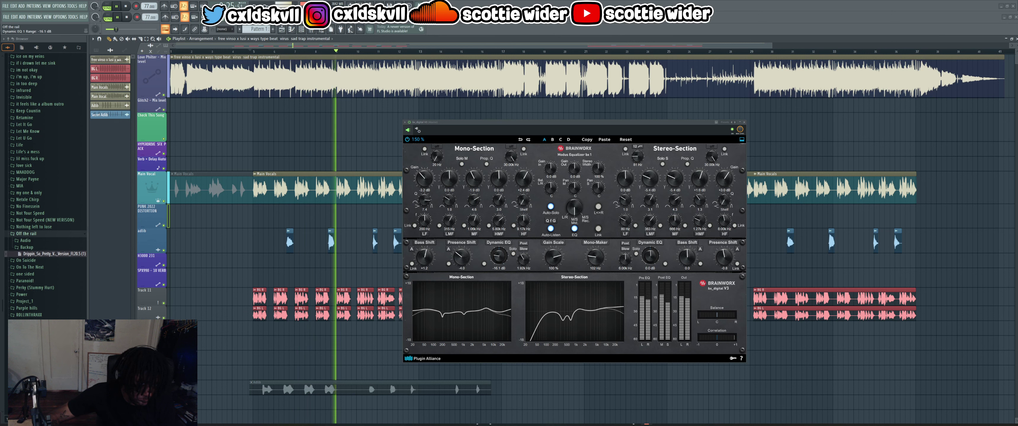
# - Try the mono Dynamic EQ range at +30.0 dB and reduce it gradually during playback
pyautogui.moveTo(499, 258); pyautogui.dragTo(498, 198)
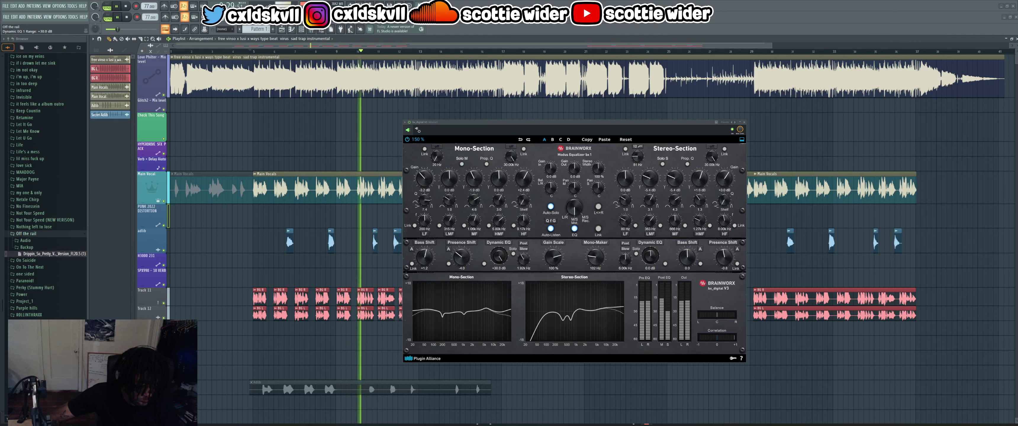
pyautogui.scroll(-1, 499, 256)
pyautogui.scroll(-5, 499, 256)
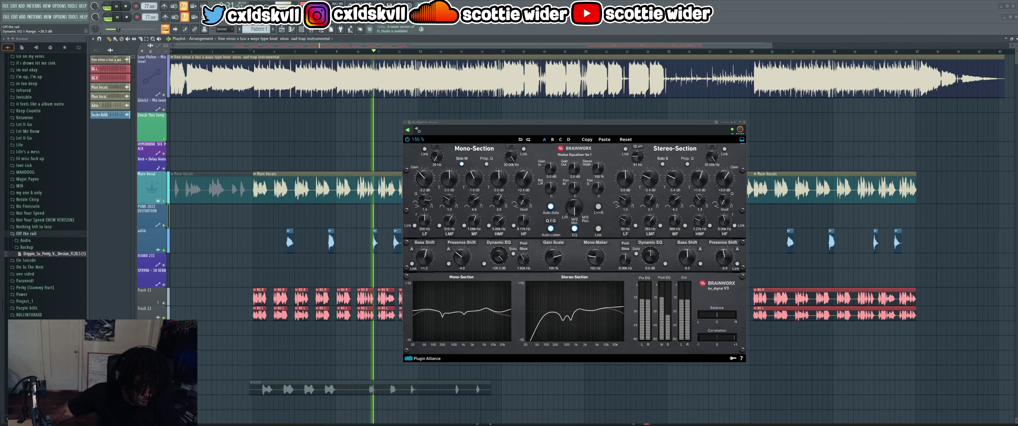
pyautogui.scroll(-4, 499, 256)
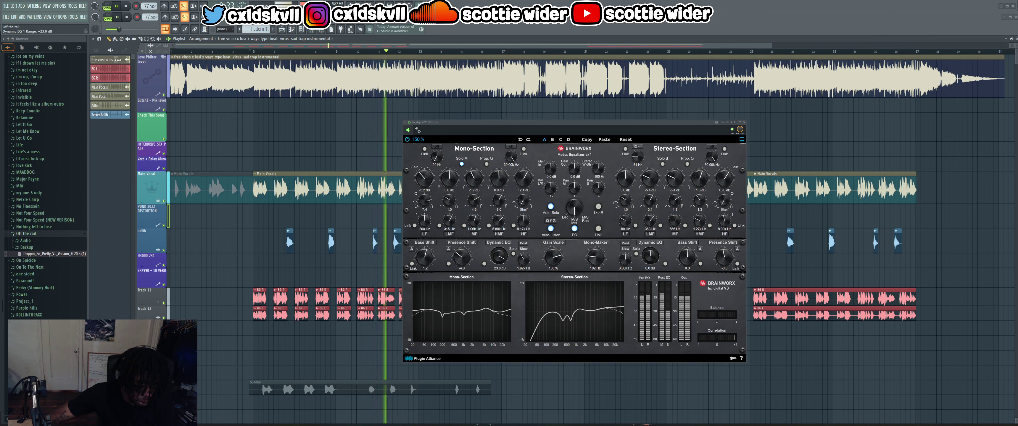
pyautogui.scroll(-2, 499, 256)
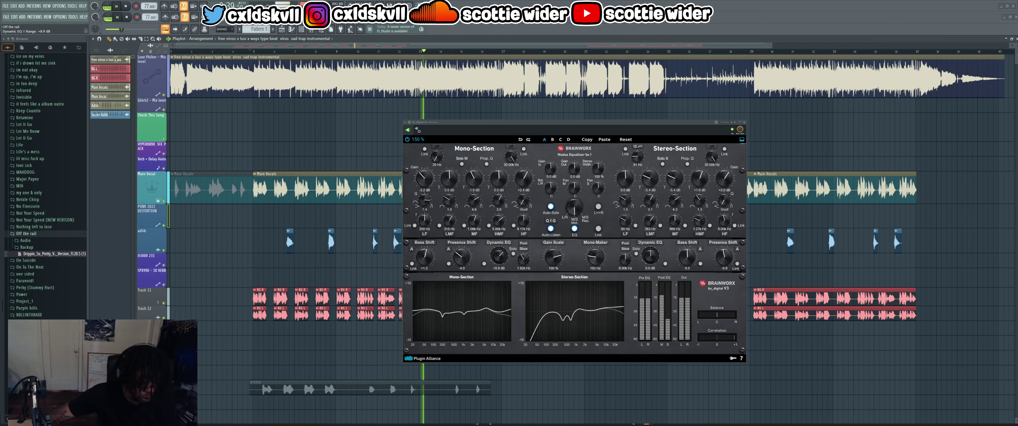
# - Replay the vocals, set the mono Dynamic EQ range to about -7.4 dB, sweep its frequency downward, and toggle its solo
pyautogui.click(249, 52)
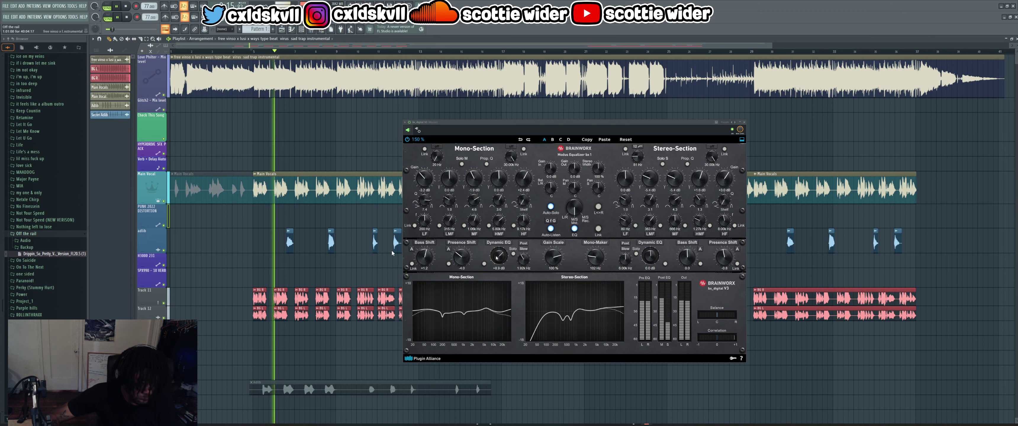
pyautogui.moveTo(499, 256); pyautogui.dragTo(499, 298)
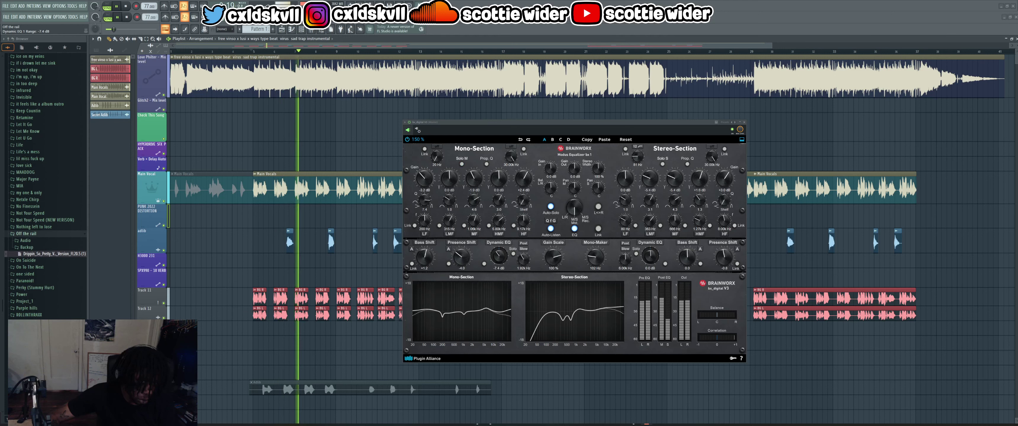
pyautogui.moveTo(523, 259); pyautogui.dragTo(523, 293)
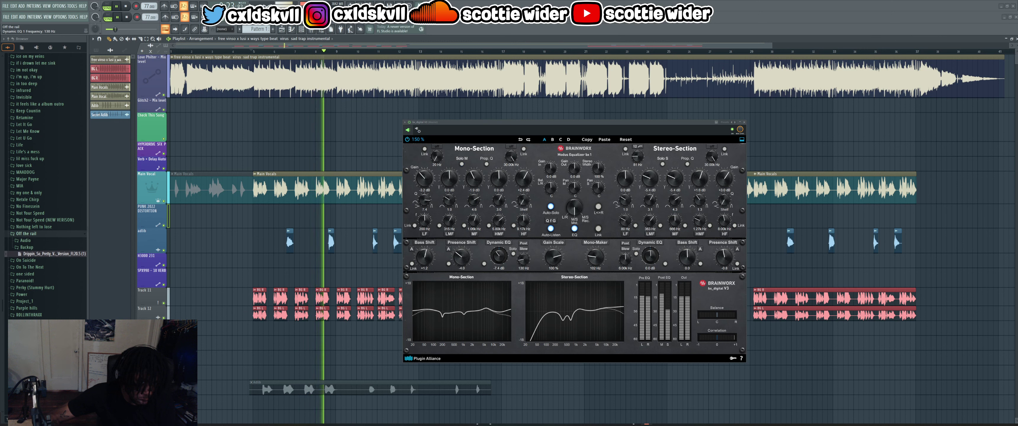
pyautogui.moveTo(523, 259)
pyautogui.mouseDown()
pyautogui.moveTo(523, 213)
pyautogui.moveTo(523, 258)
pyautogui.moveTo(498, 262)
pyautogui.moveTo(499, 273)
pyautogui.moveTo(523, 251)
pyautogui.moveTo(524, 263)
pyautogui.mouseUp()
pyautogui.click(513, 253)
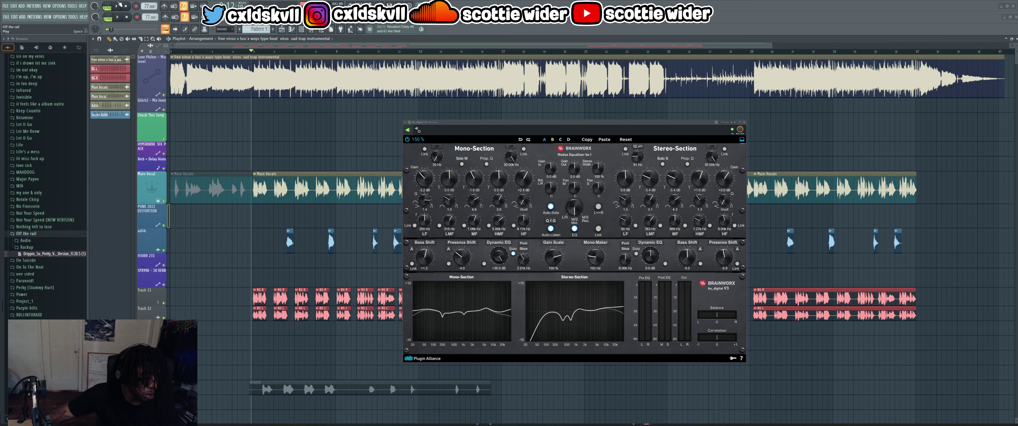
# - Replay the vocals, sweep the mono Dynamic EQ frequency, and set it to 1.92 kHz
pyautogui.press('space')
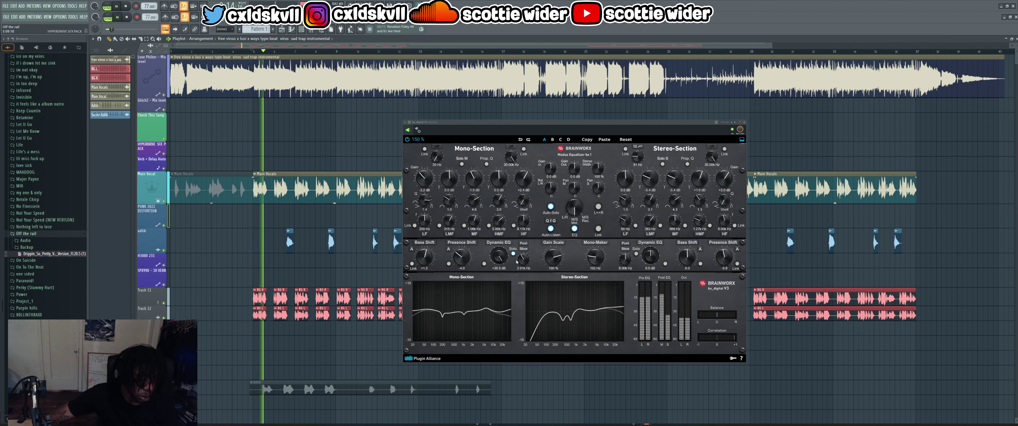
pyautogui.moveTo(523, 259)
pyautogui.mouseDown()
pyautogui.moveTo(523, 239)
pyautogui.moveTo(524, 268)
pyautogui.mouseUp()
pyautogui.click(523, 268)
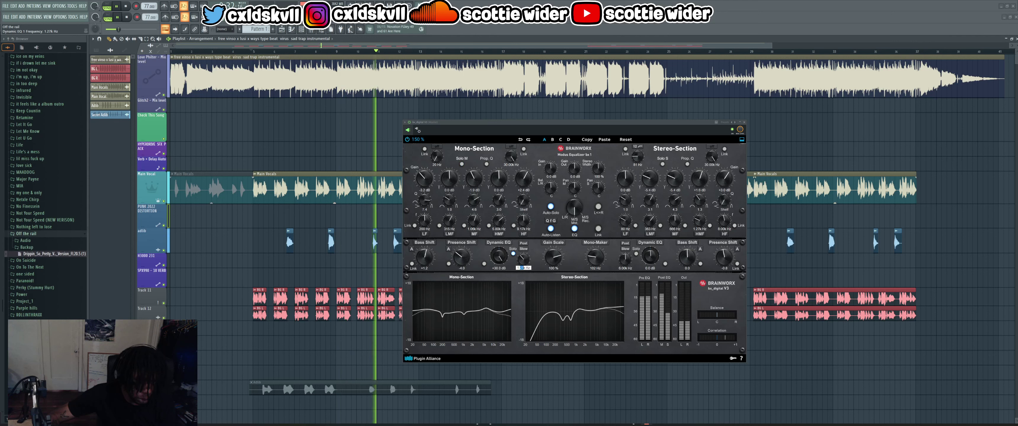
pyautogui.write('92')
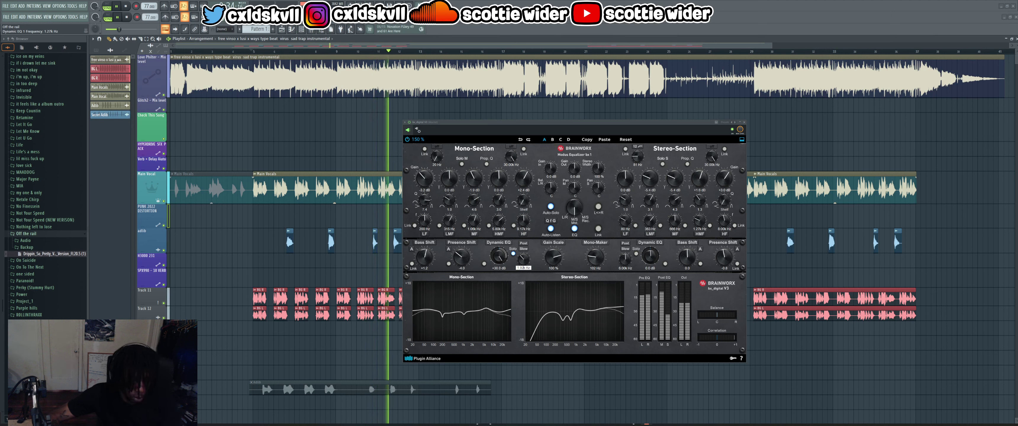
pyautogui.press('Return')
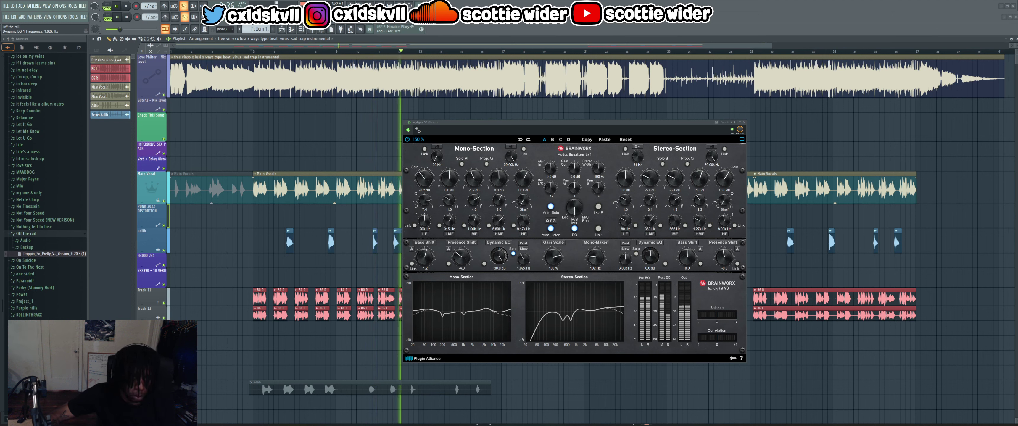
# - Pull the mono Dynamic EQ range back close to zero and replay the vocals from their start
pyautogui.moveTo(499, 257); pyautogui.dragTo(499, 264)
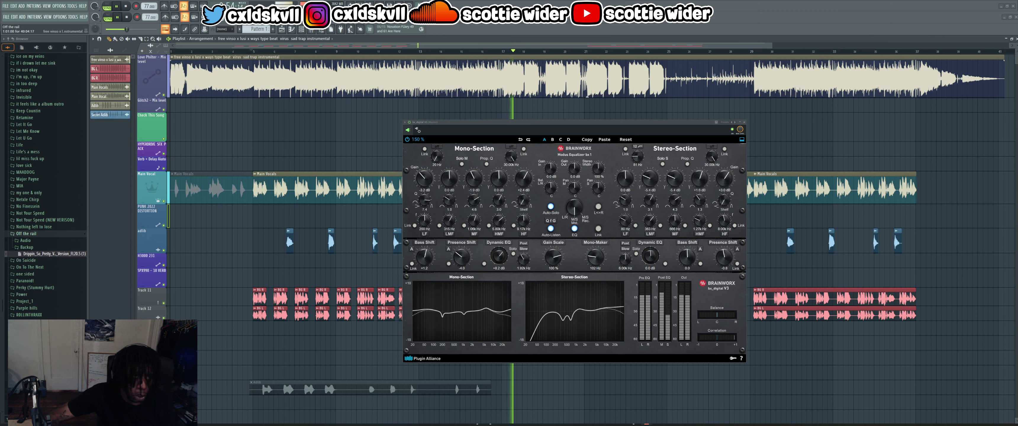
pyautogui.click(253, 51)
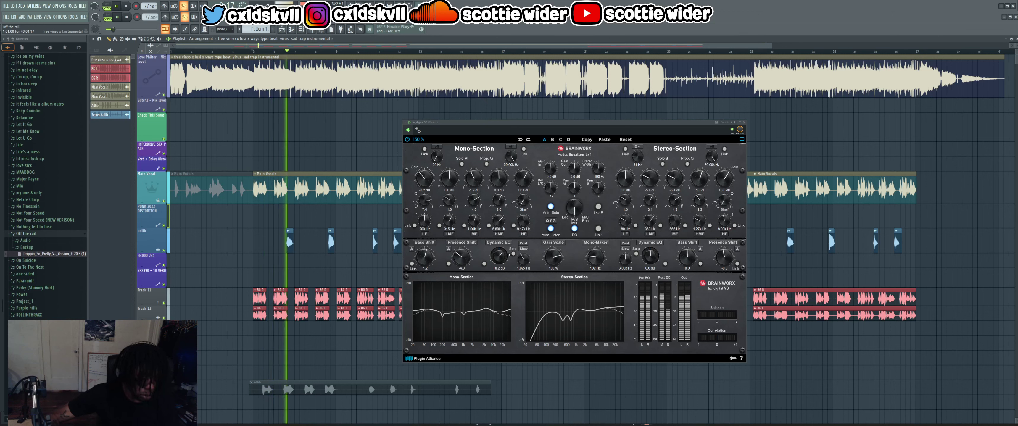
pyautogui.press('space')
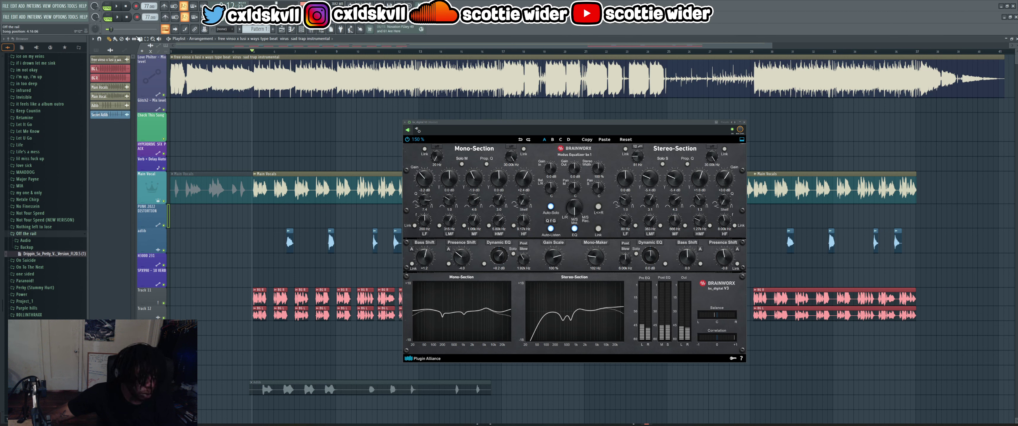
# - Play the vocals, raise the mono Dynamic EQ frequency slightly, and try its range at +30.0 dB
pyautogui.hotkey('alt', 'Tab')
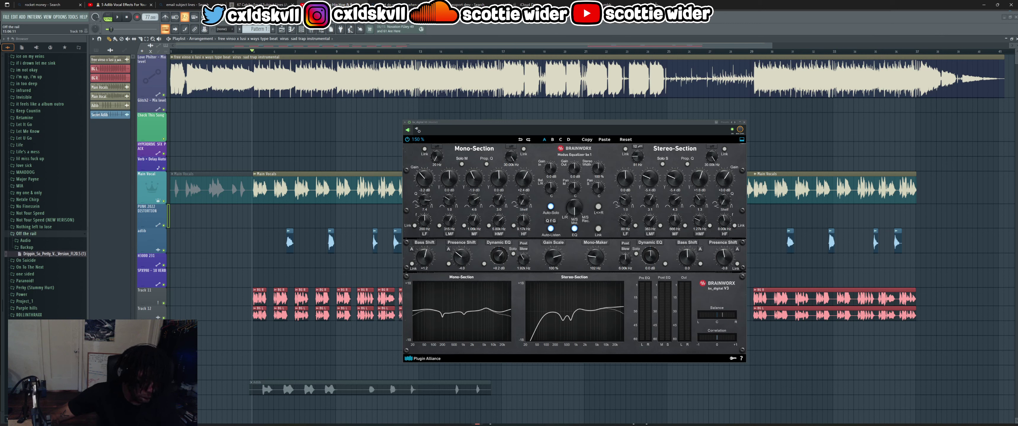
pyautogui.press('space')
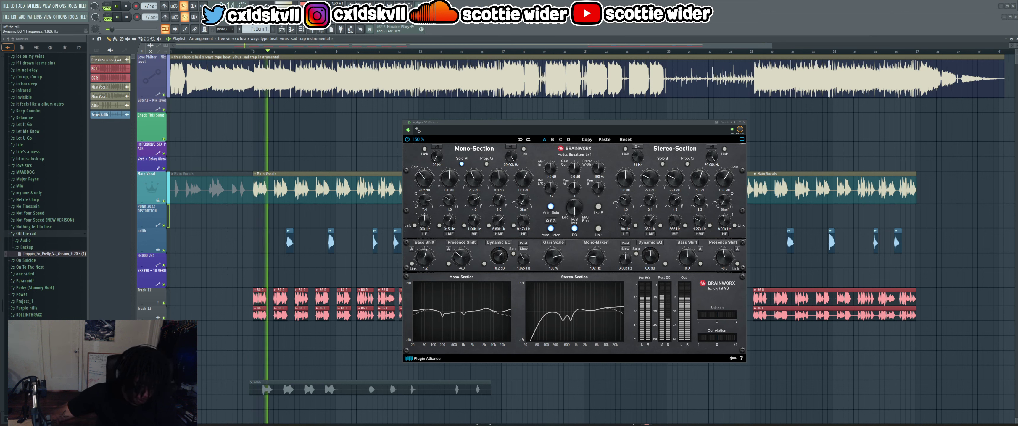
pyautogui.moveTo(523, 259); pyautogui.dragTo(524, 255)
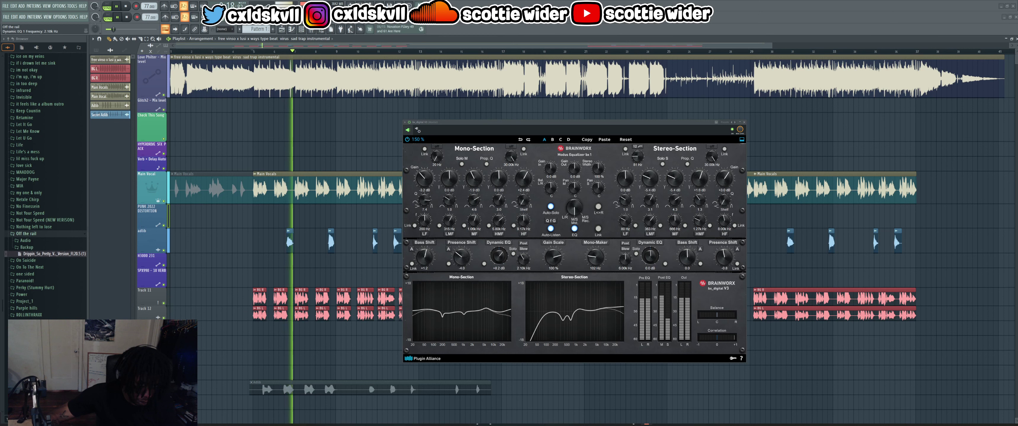
pyautogui.moveTo(499, 257); pyautogui.dragTo(499, 231)
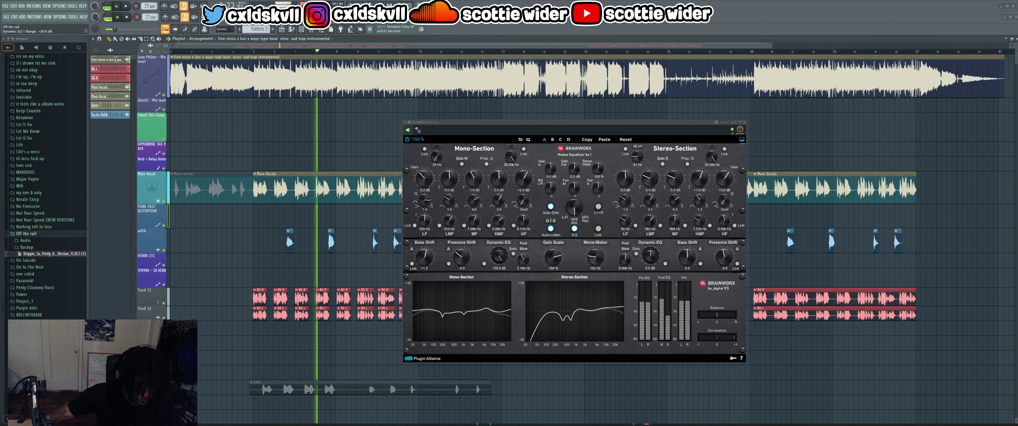
pyautogui.hotkey('alt', 'Tab')
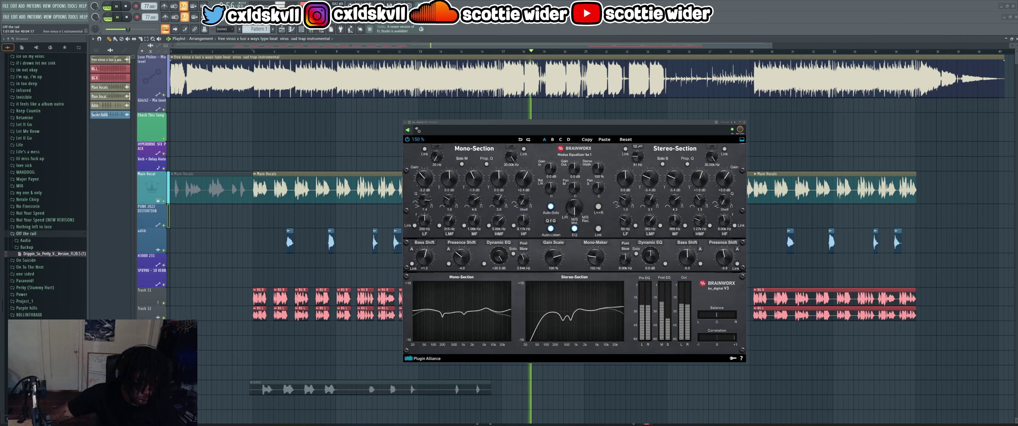
# - Replay the vocals from their start, sweep the mono Dynamic EQ frequency, and set it to 2.80 kHz
pyautogui.click(245, 52)
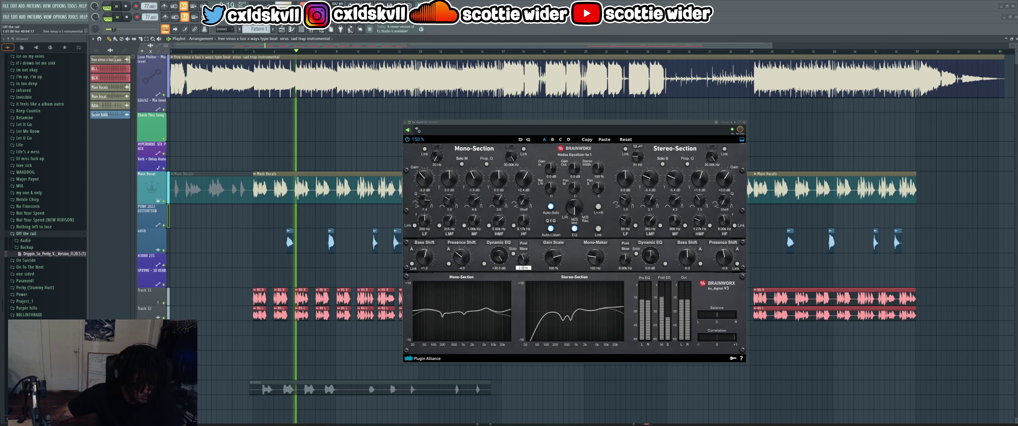
pyautogui.moveTo(523, 259)
pyautogui.mouseDown()
pyautogui.moveTo(523, 284)
pyautogui.moveTo(523, 262)
pyautogui.mouseUp()
pyautogui.moveTo(523, 259); pyautogui.dragTo(523, 238)
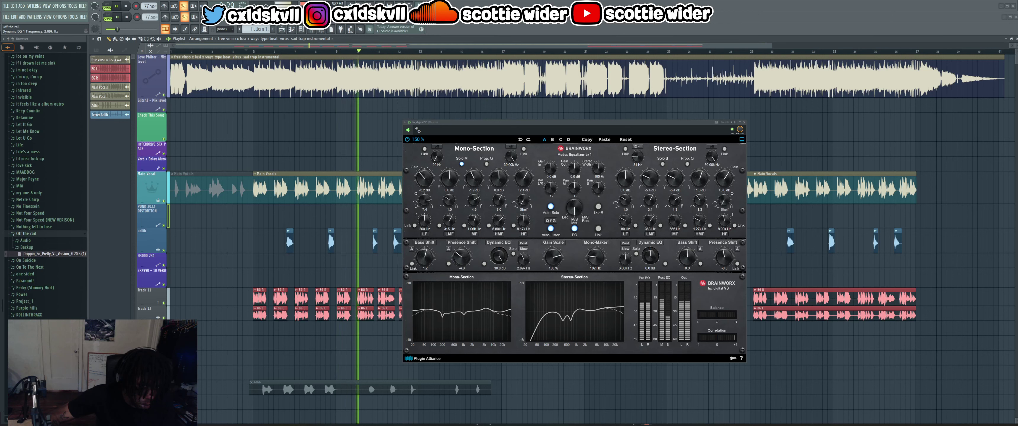
pyautogui.click(523, 268)
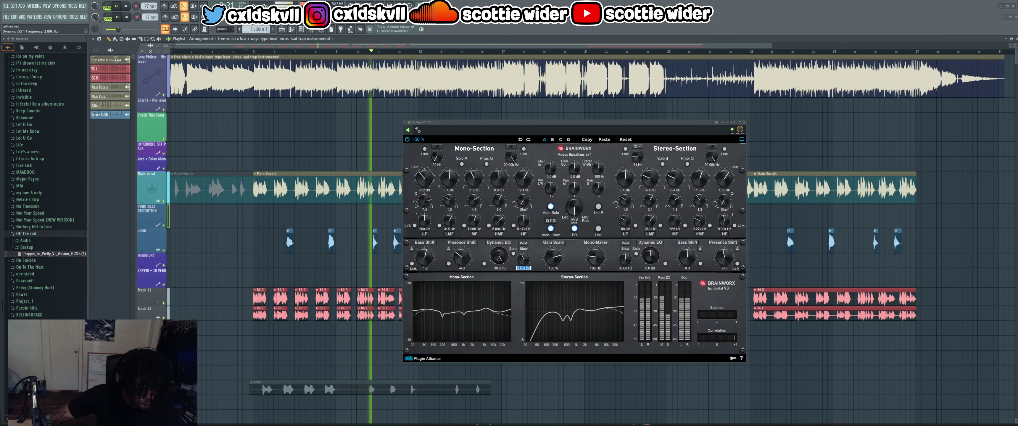
pyautogui.moveTo(524, 268); pyautogui.dragTo(522, 268)
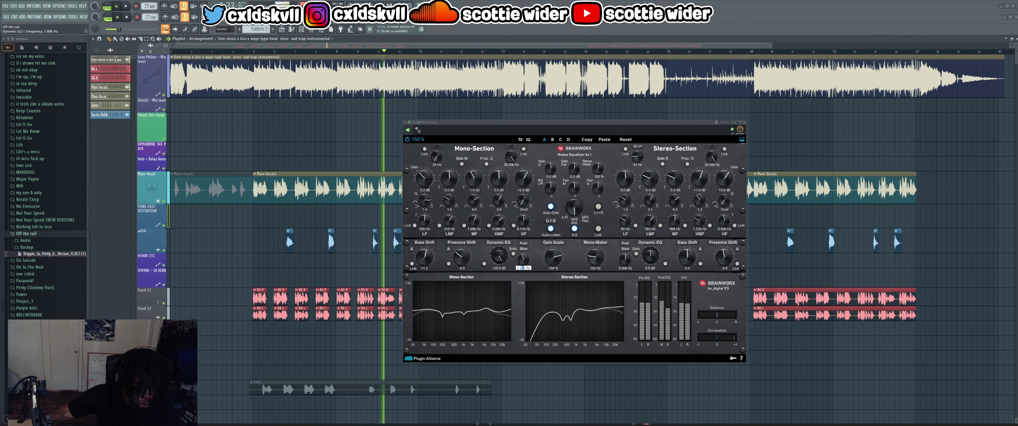
pyautogui.write('0')
pyautogui.press('Return')
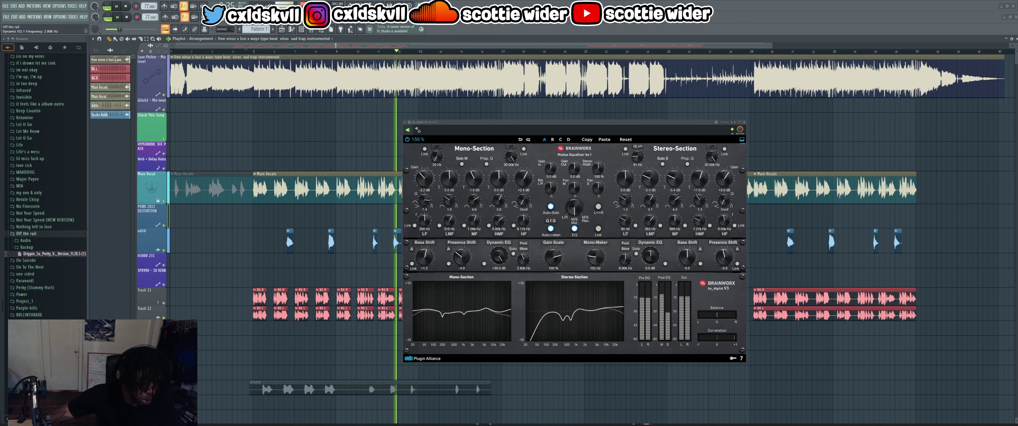
# - Audition the mono Dynamic EQ in solo, reduce its range, and replay the vocals from their start
pyautogui.click(512, 254)
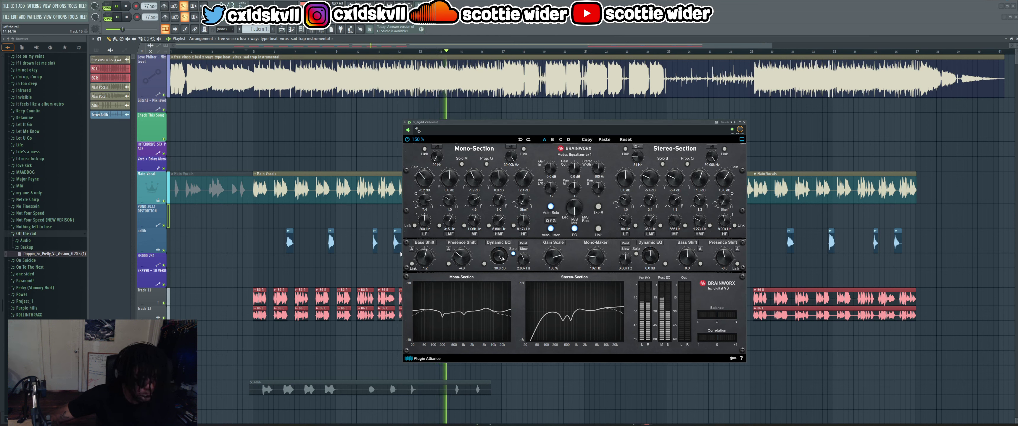
pyautogui.moveTo(498, 257); pyautogui.dragTo(499, 264)
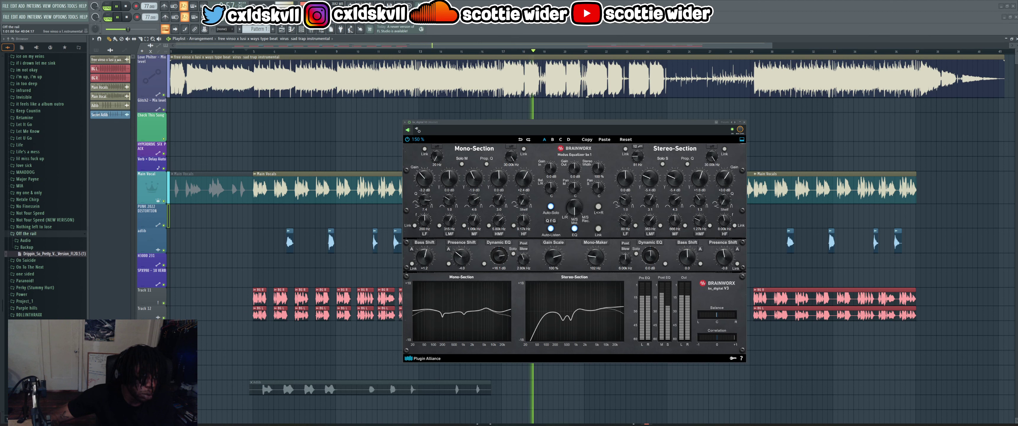
pyautogui.click(246, 51)
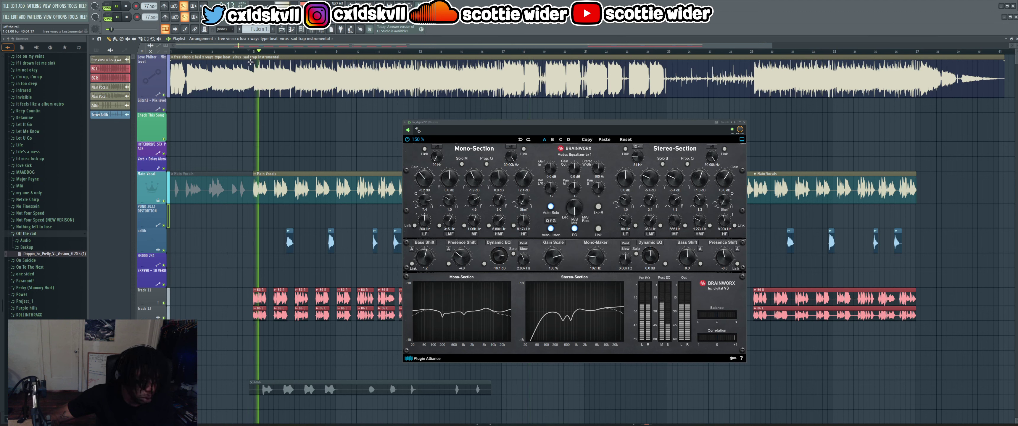
# - Try the mono Dynamic EQ frequency at 1.77 kHz, raising the range to its maximum and pulling it back to about +16 dB
pyautogui.moveTo(499, 255); pyautogui.dragTo(498, 233)
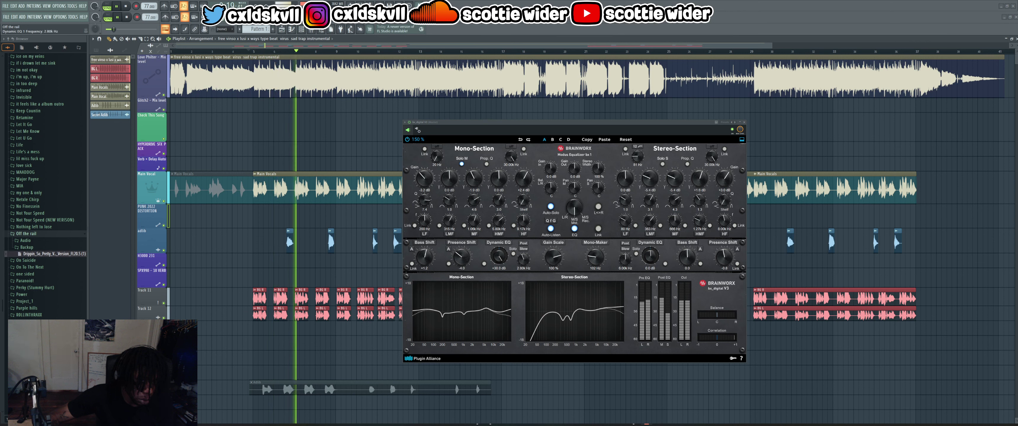
pyautogui.moveTo(523, 259); pyautogui.dragTo(523, 270)
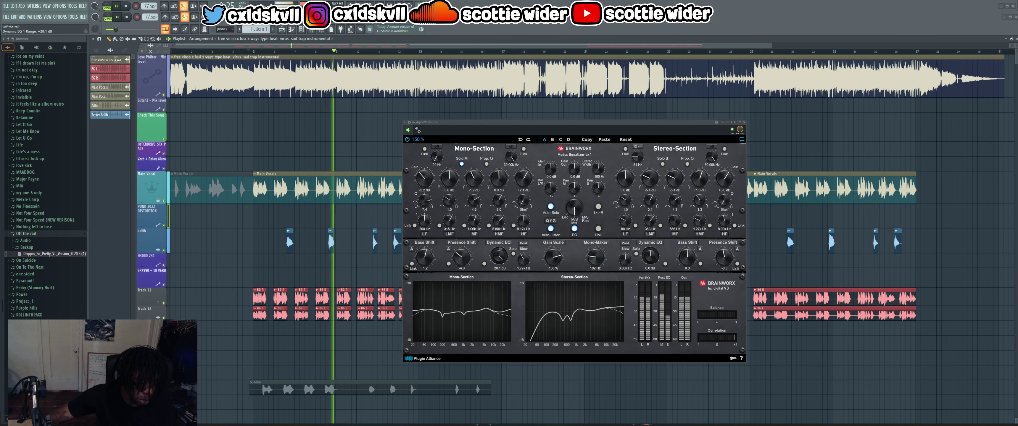
pyautogui.moveTo(499, 257)
pyautogui.mouseDown()
pyautogui.moveTo(498, 269)
pyautogui.moveTo(498, 260)
pyautogui.mouseUp()
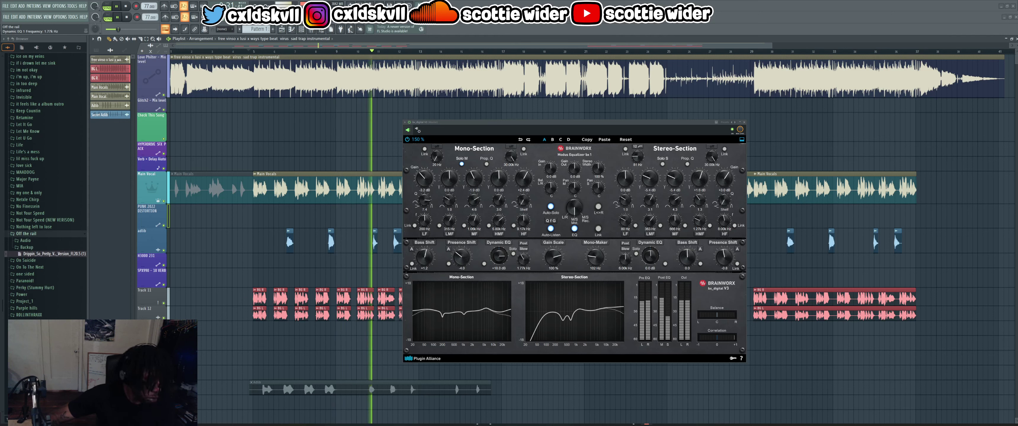
# - Set the mono Dynamic EQ frequency to 2.80 kHz and raise its range to +30.0 dB
pyautogui.moveTo(523, 259); pyautogui.dragTo(524, 252)
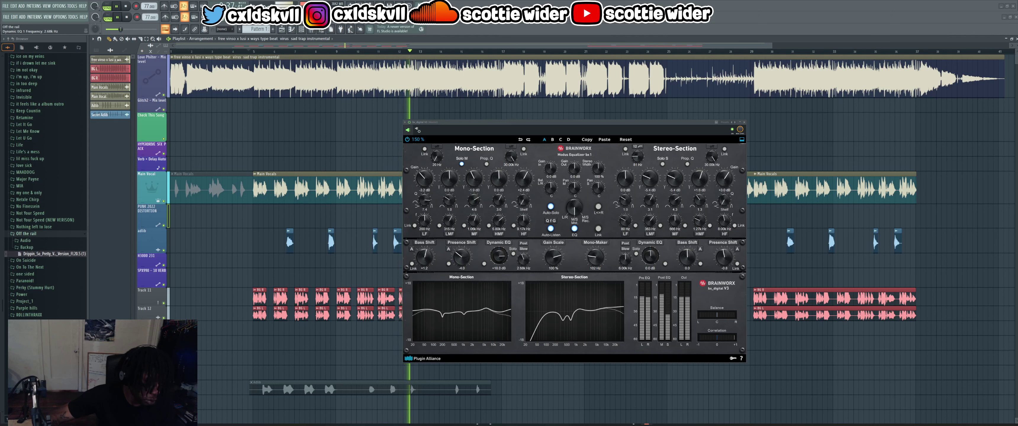
pyautogui.moveTo(520, 269); pyautogui.dragTo(522, 268)
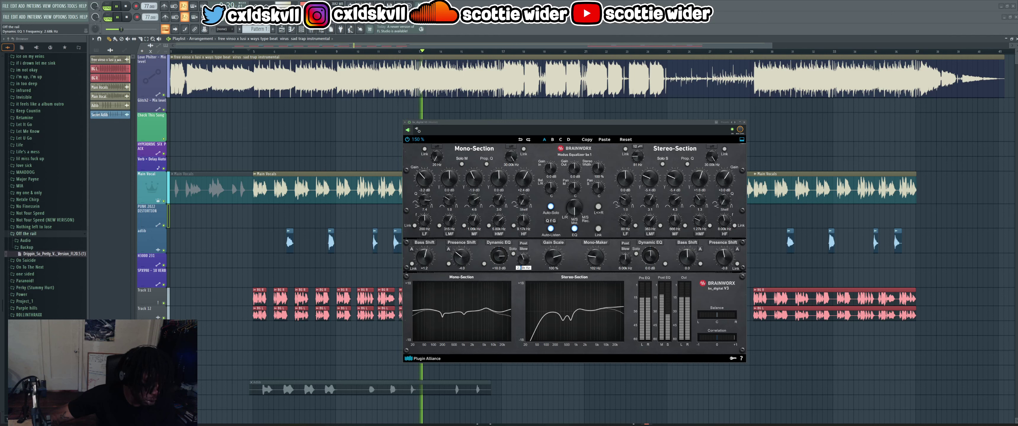
pyautogui.write('80')
pyautogui.press('Return')
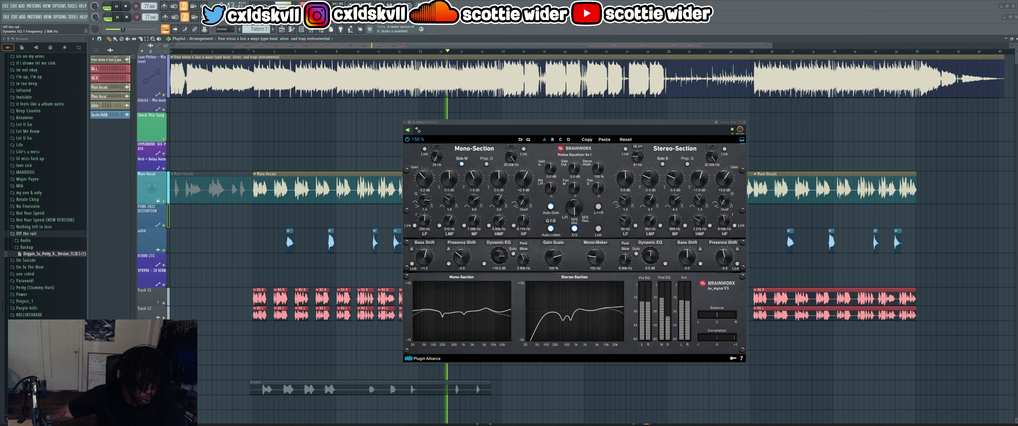
pyautogui.moveTo(498, 256); pyautogui.dragTo(498, 254)
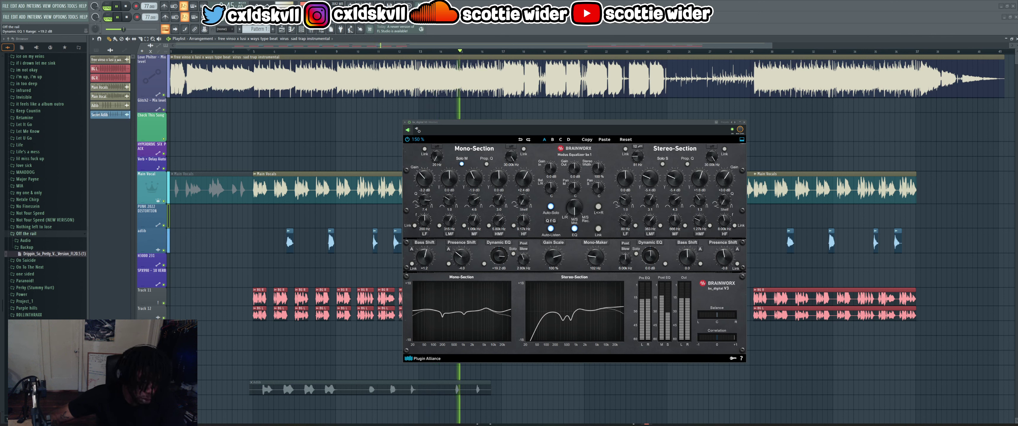
pyautogui.scroll(3, 499, 256)
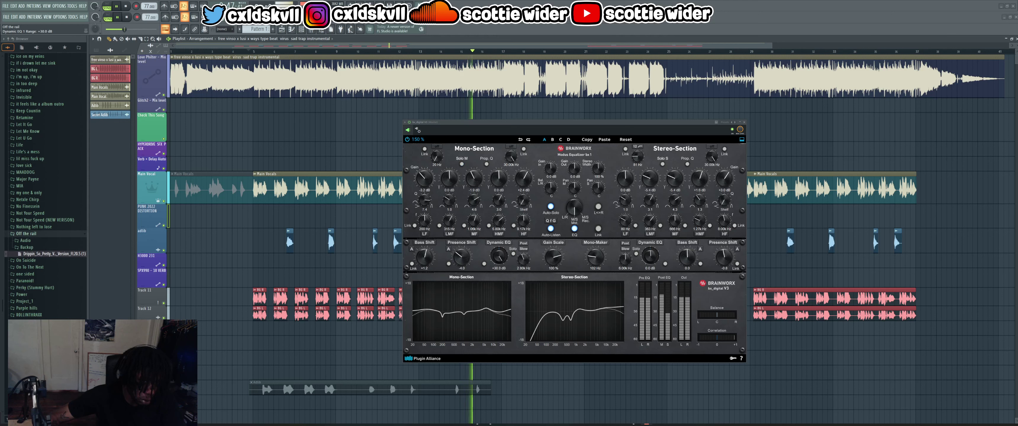
# - Audition the mono Dynamic EQ in solo, turn the solo off, and pause playback
pyautogui.click(513, 254)
pyautogui.scroll(10, 499, 256)
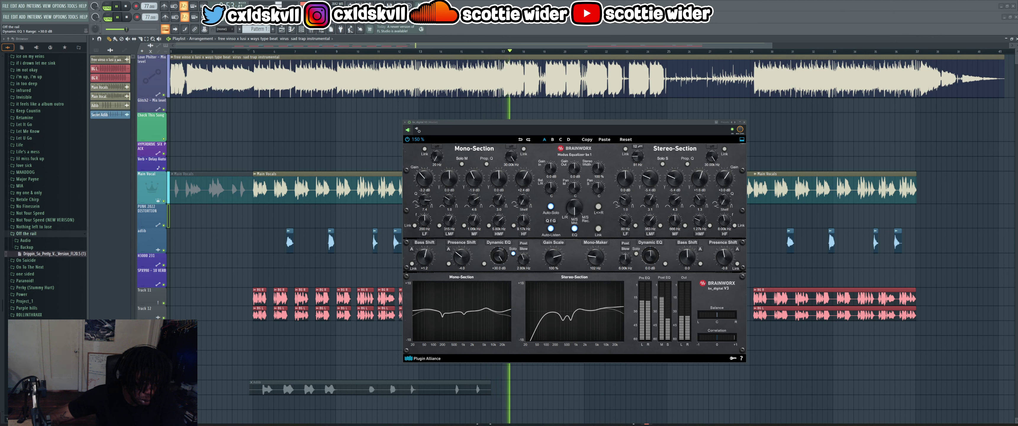
pyautogui.click(513, 253)
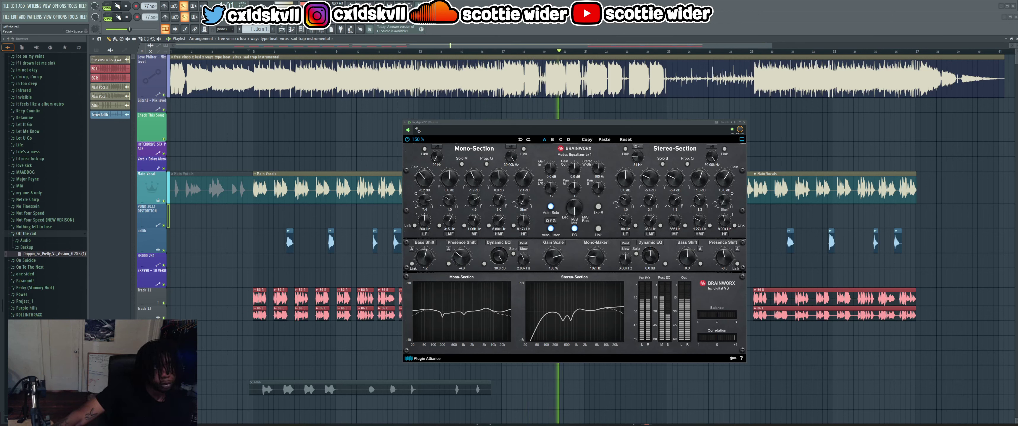
pyautogui.click(118, 6)
pyautogui.hotkey('alt', 'Tab')
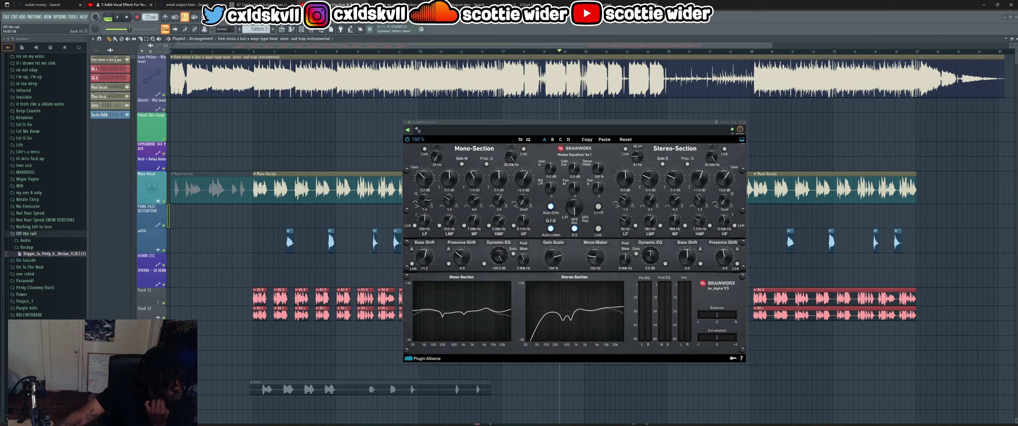
pyautogui.click(649, 424)
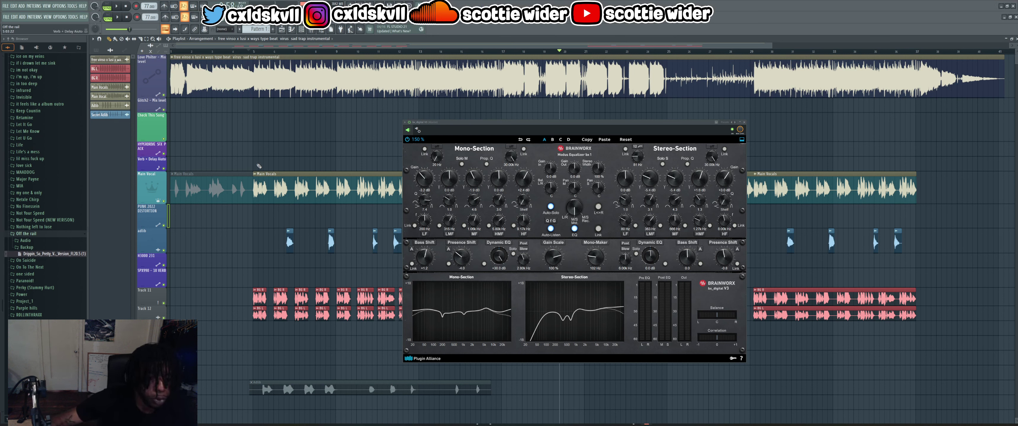
# - Resume the vocals, replay them from their start, and gradually lower the mono Dynamic EQ range to about +12.0 dB
pyautogui.press('space')
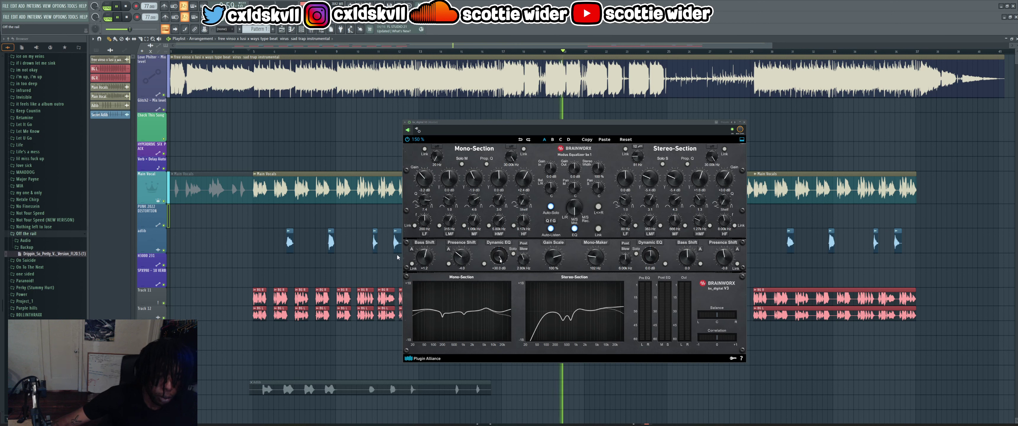
pyautogui.moveTo(499, 256); pyautogui.dragTo(499, 258)
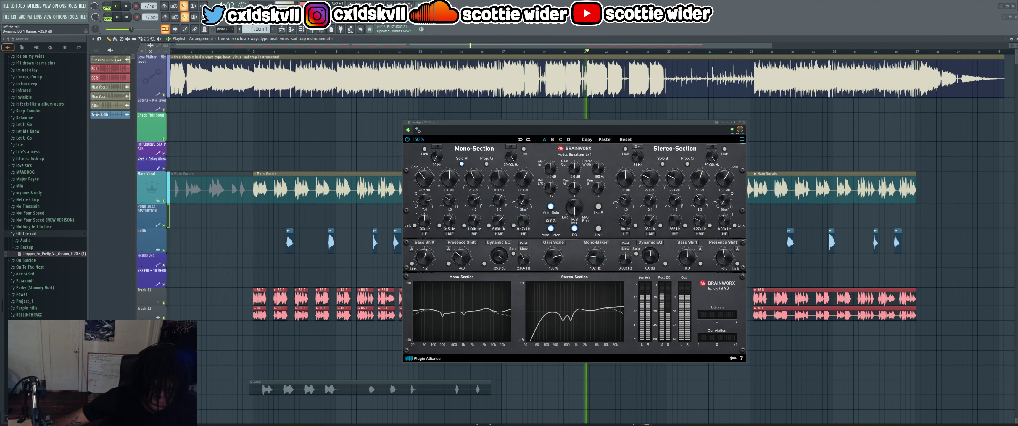
pyautogui.scroll(-2, 498, 256)
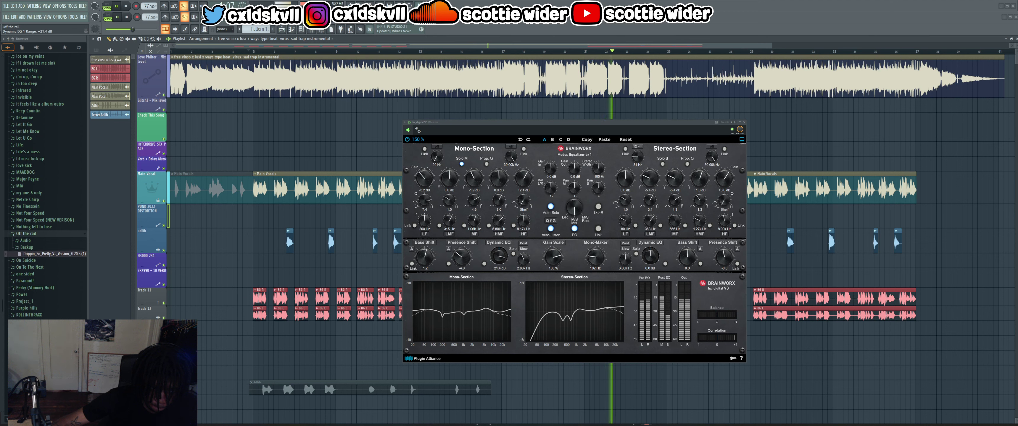
pyautogui.moveTo(498, 257); pyautogui.dragTo(499, 258)
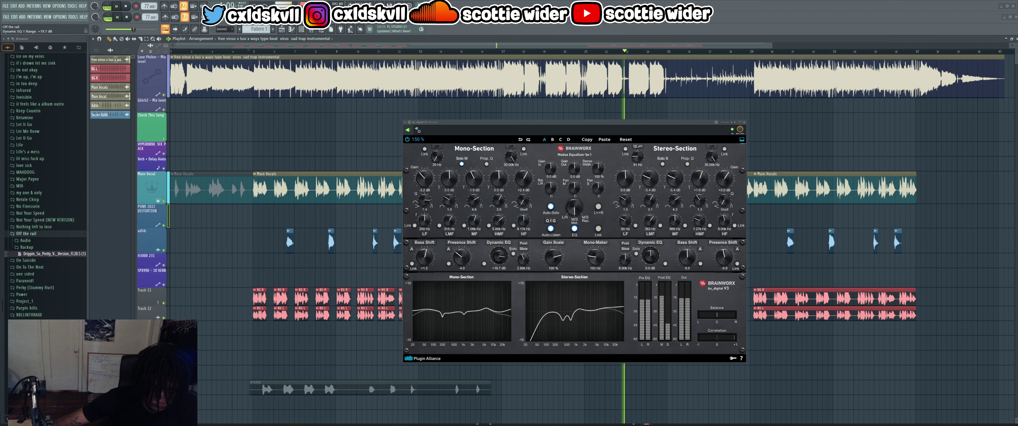
pyautogui.click(249, 51)
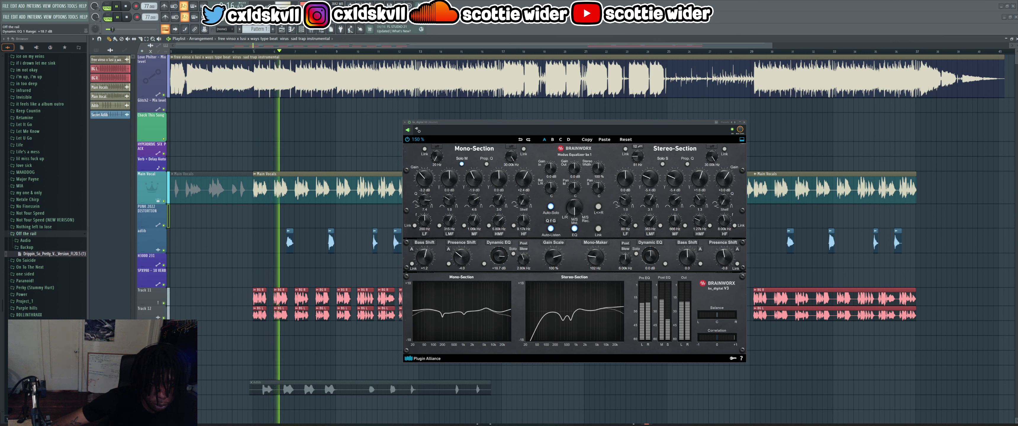
pyautogui.moveTo(499, 256); pyautogui.dragTo(499, 264)
pyautogui.scroll(-4, 498, 256)
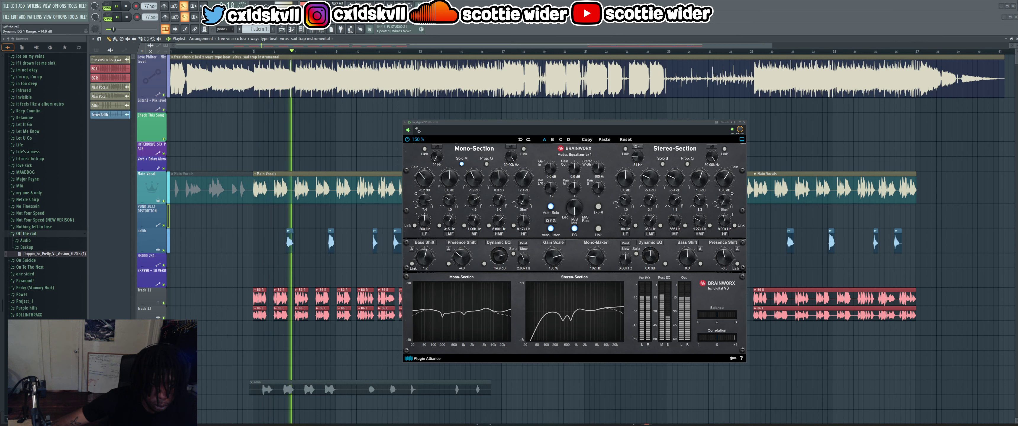
pyautogui.scroll(-1, 498, 257)
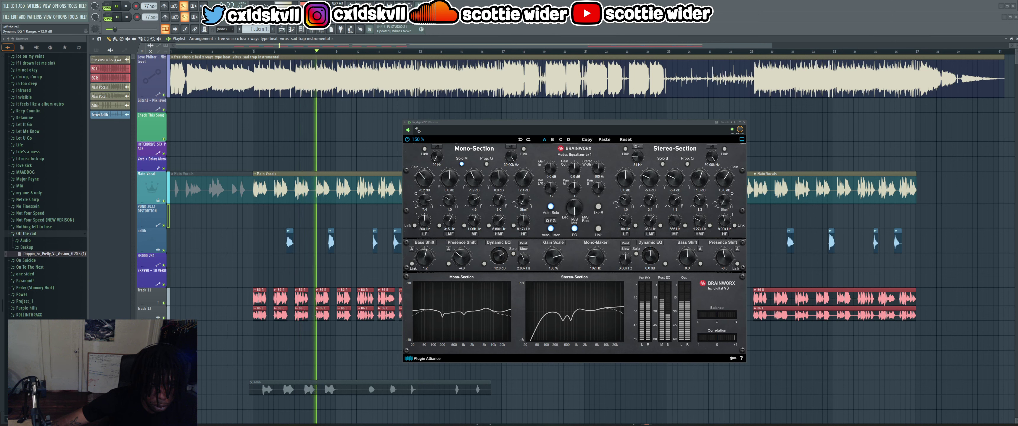
# - Sweep the mono Dynamic EQ frequency between 22.00 kHz and the low end, readjust it, and close the plugin after stopping playback
pyautogui.moveTo(523, 259); pyautogui.dragTo(523, 232)
pyautogui.scroll(-7, 523, 260)
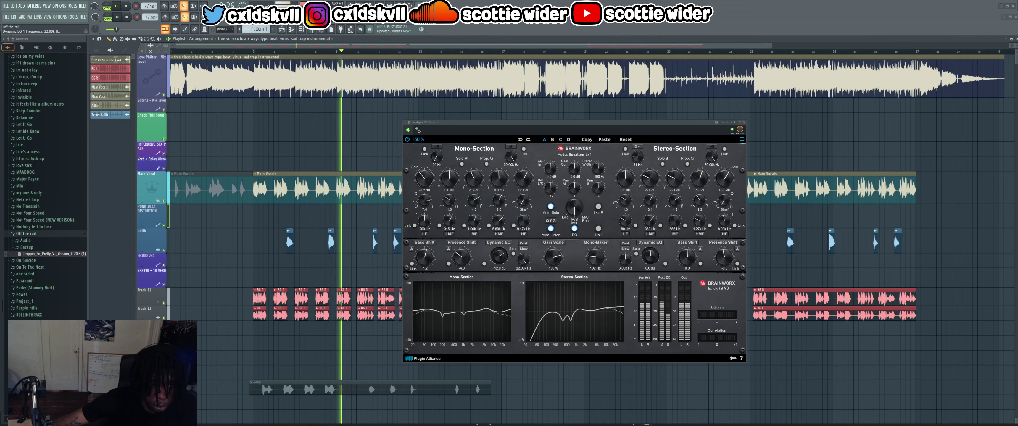
pyautogui.scroll(-7, 524, 260)
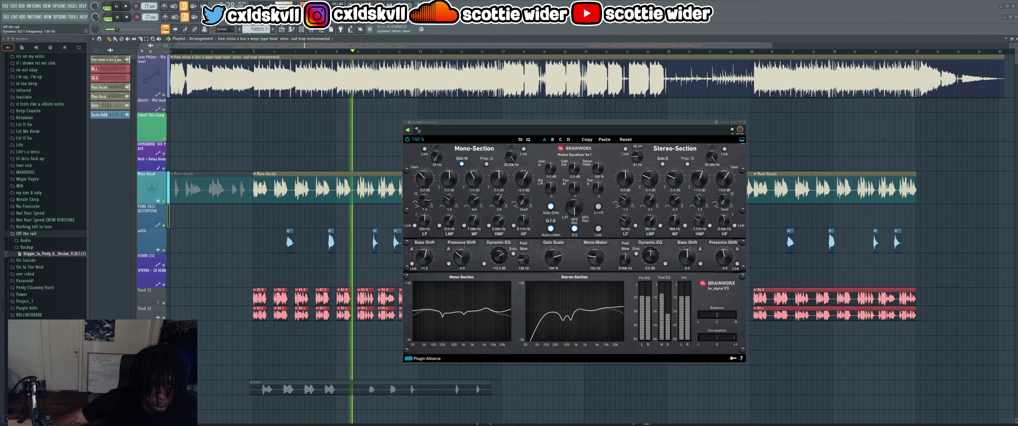
pyautogui.scroll(-7, 524, 259)
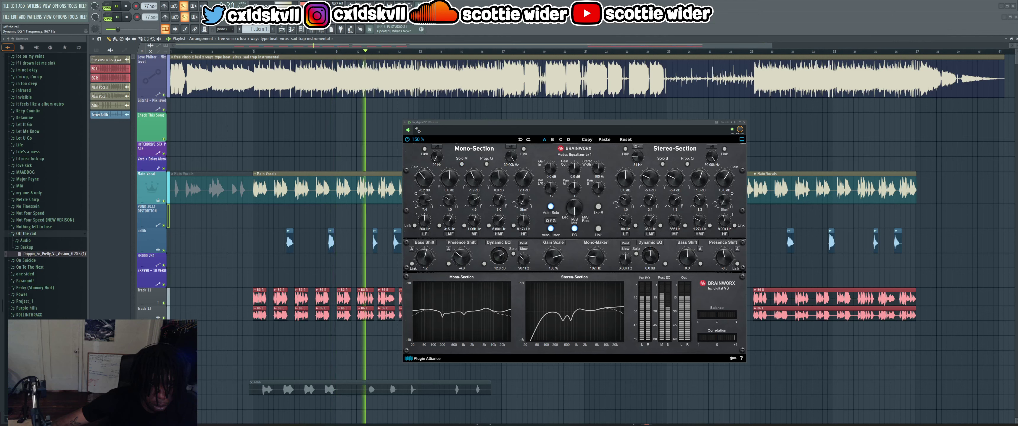
pyautogui.moveTo(524, 259); pyautogui.dragTo(524, 257)
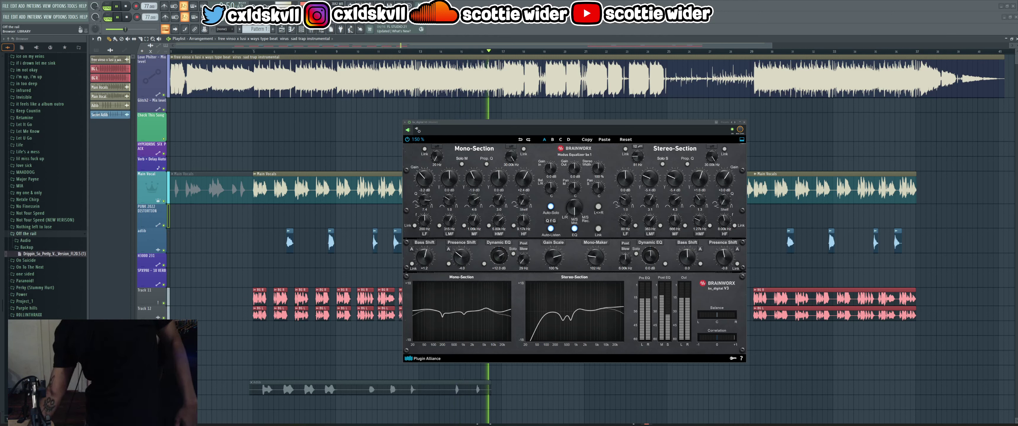
pyautogui.click(118, 6)
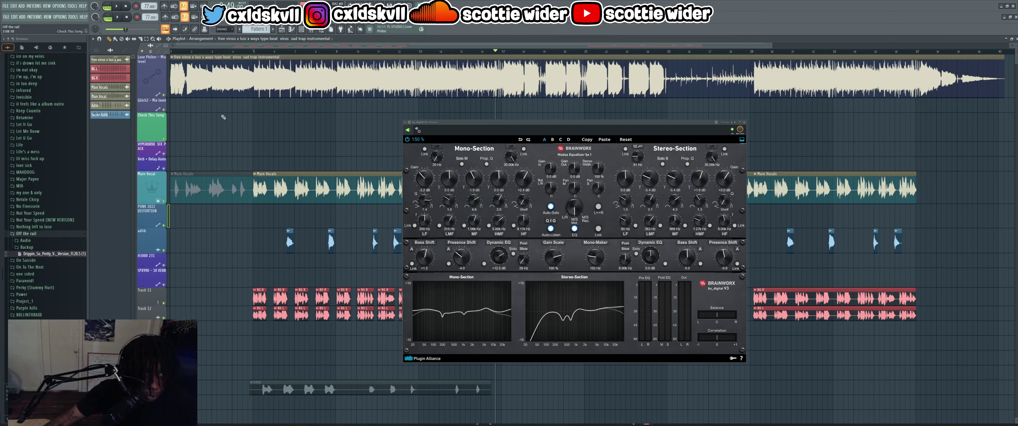
pyautogui.click(745, 122)
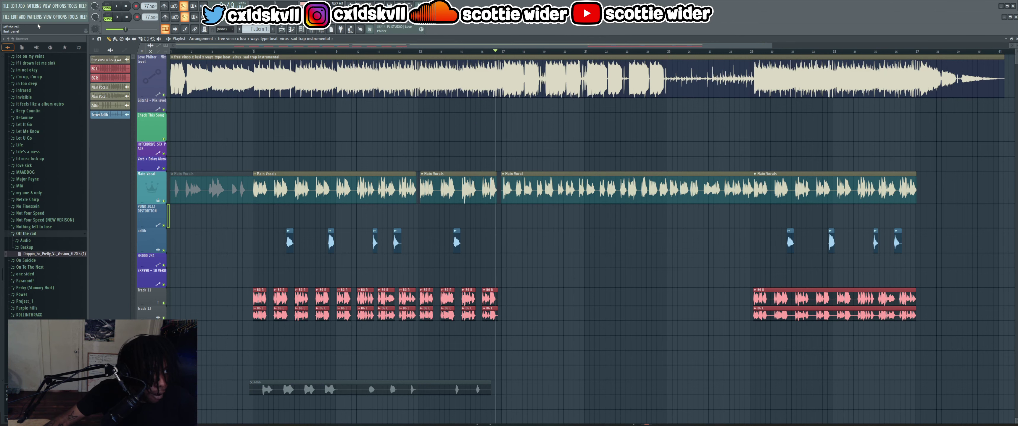